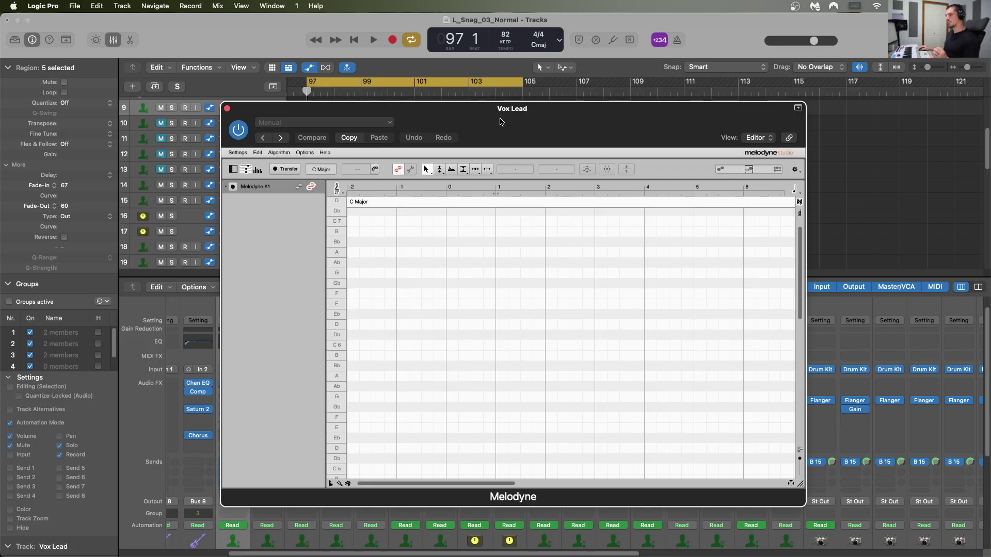
{"action": "left_click_drag", "start_coordinate": [496, 118], "coordinate": [614, 122]}
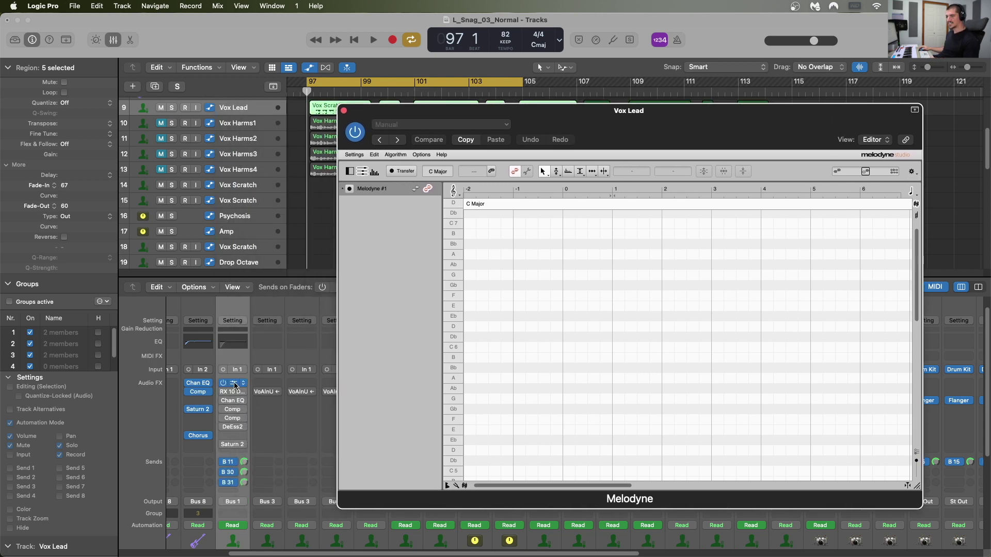
{"action": "scroll", "coordinate": [232, 397], "scroll_direction": "down", "scroll_amount": 5}
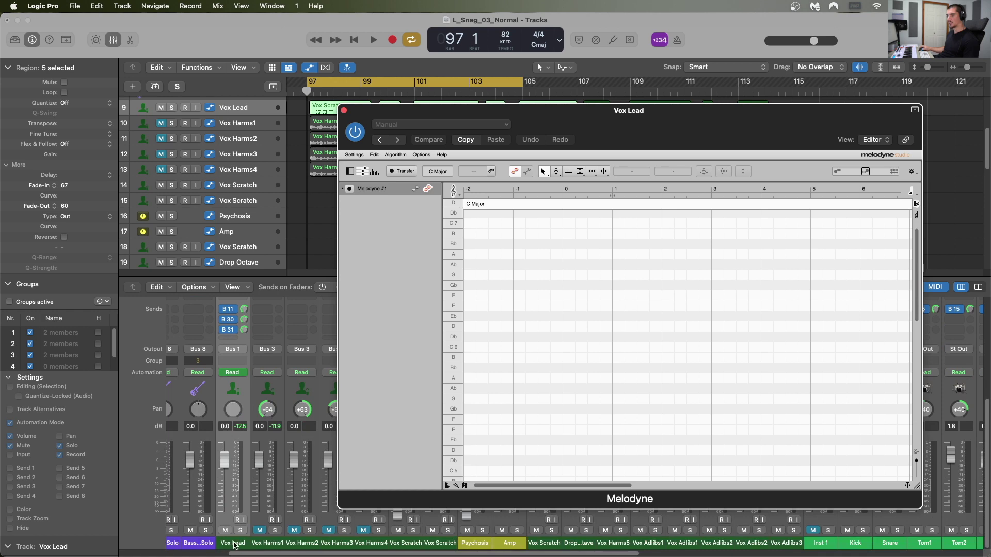
{"action": "scroll", "coordinate": [248, 434], "scroll_direction": "up", "scroll_amount": 5}
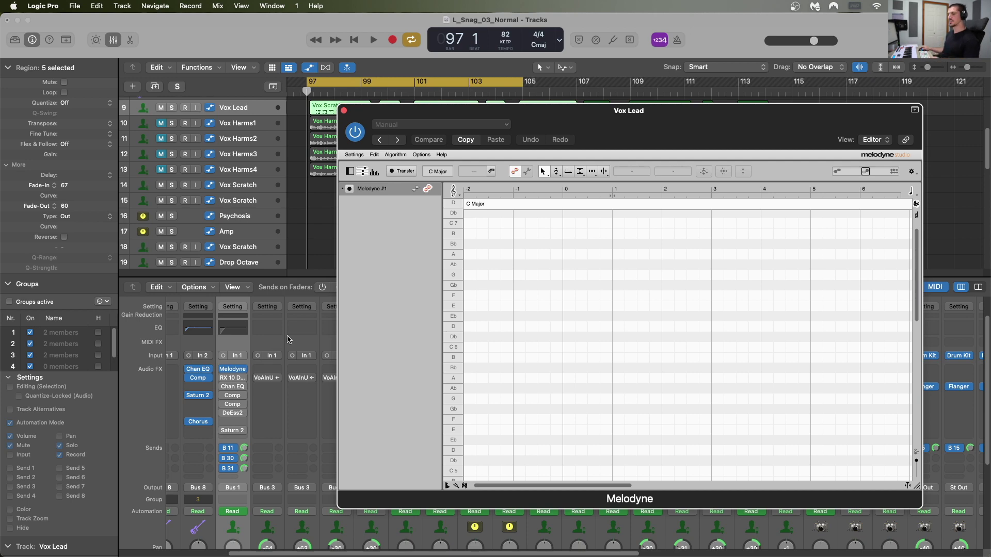
{"action": "left_click_drag", "start_coordinate": [557, 122], "coordinate": [480, 132]}
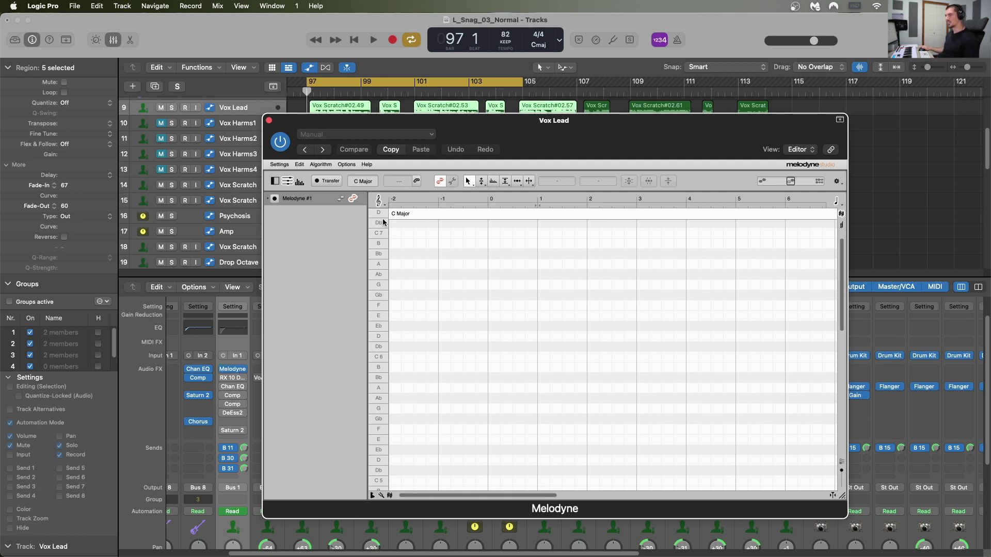
{"action": "left_click_drag", "start_coordinate": [554, 121], "coordinate": [529, 103]}
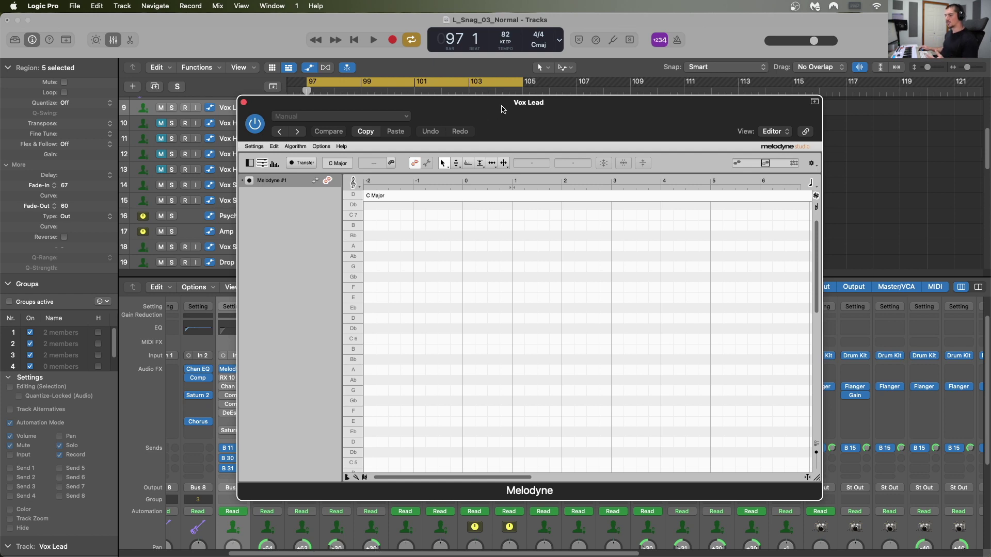
{"action": "left_click_drag", "start_coordinate": [504, 109], "coordinate": [564, 141]}
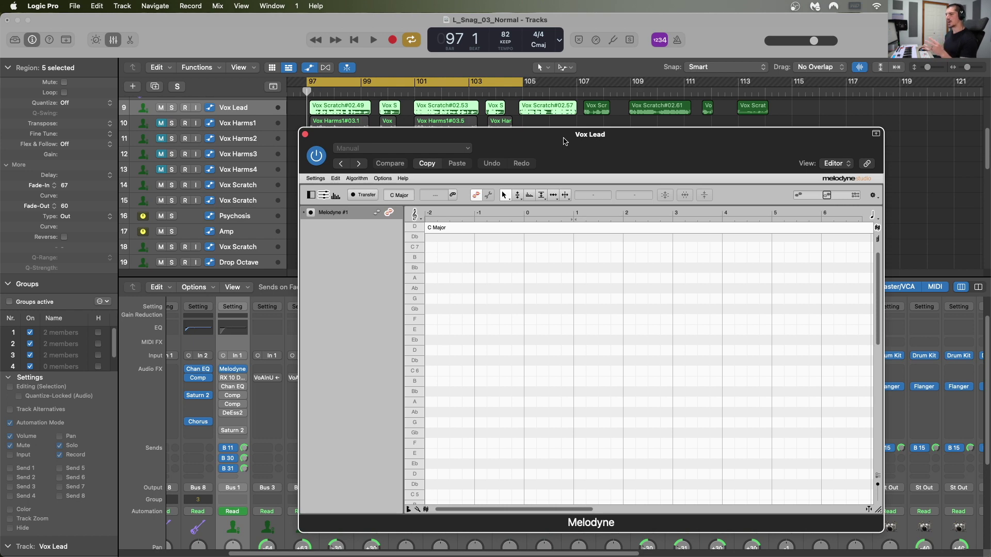
Arm Transfer in the Vox Lead Melodyne plug-in and set the default detection algorithm to Melodic.
{"action": "left_click_drag", "start_coordinate": [564, 141], "coordinate": [646, 159]}
{"action": "left_click", "coordinate": [446, 214]}
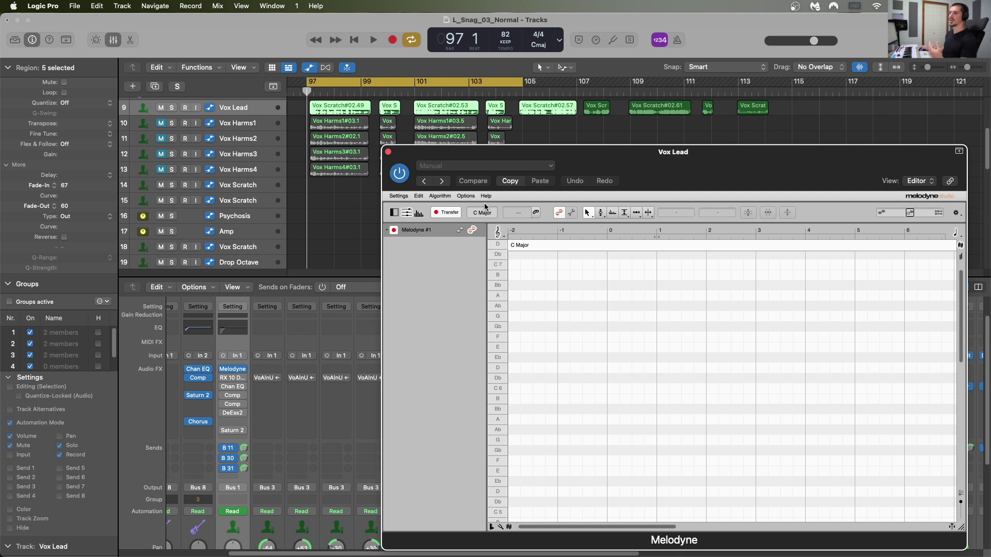
{"action": "left_click", "coordinate": [441, 197]}
{"action": "mouse_move", "coordinate": [452, 249]}
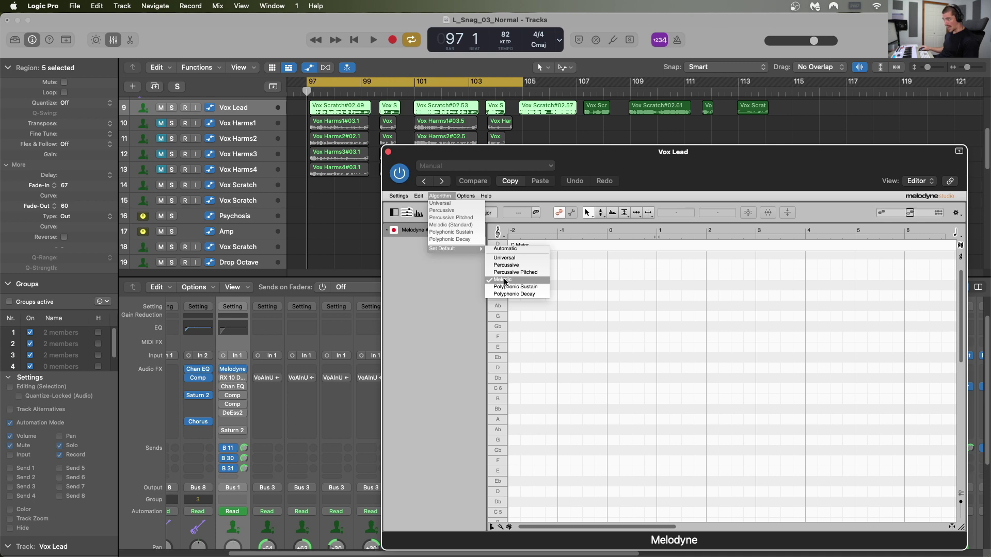
{"action": "left_click", "coordinate": [505, 282]}
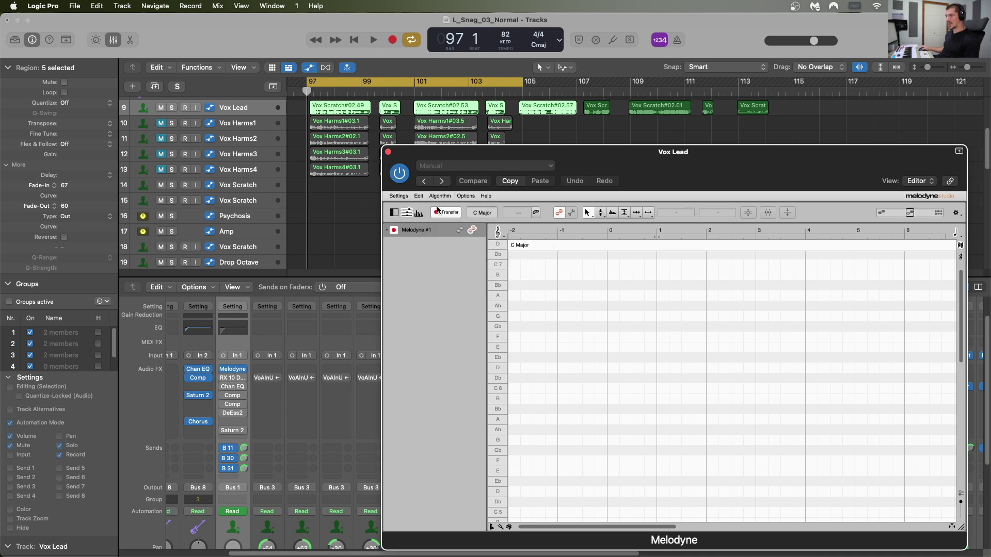
Play the song from bar 97 to about bar 104 to transfer the lead vocal into Melodyne, and stop playback.
{"action": "left_click_drag", "start_coordinate": [612, 161], "coordinate": [494, 145]}
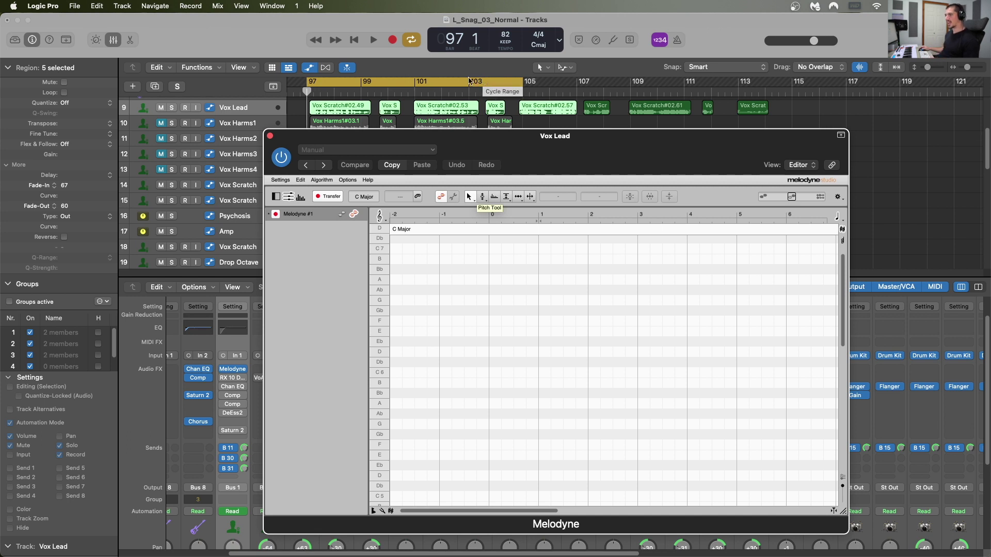
{"action": "key", "text": "space"}
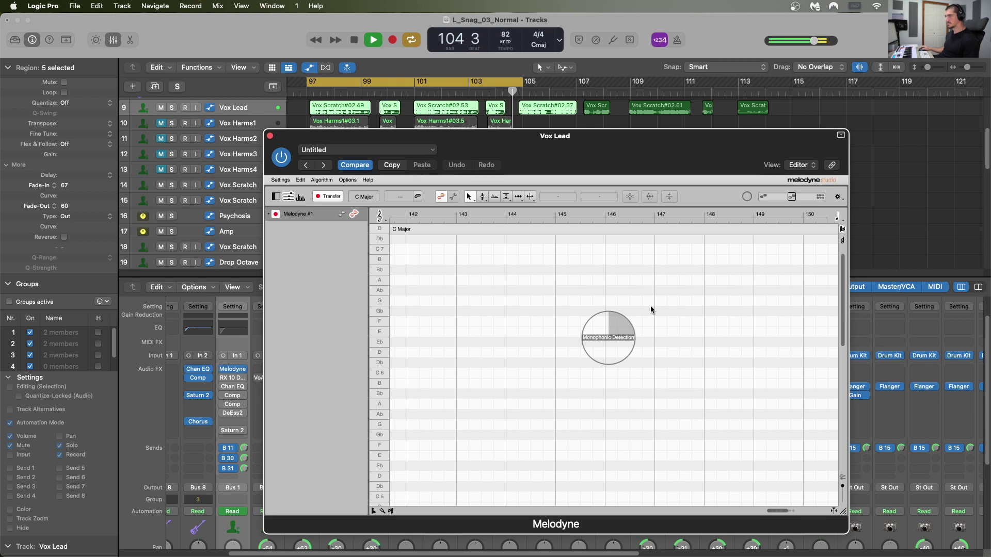
{"action": "key", "text": "space"}
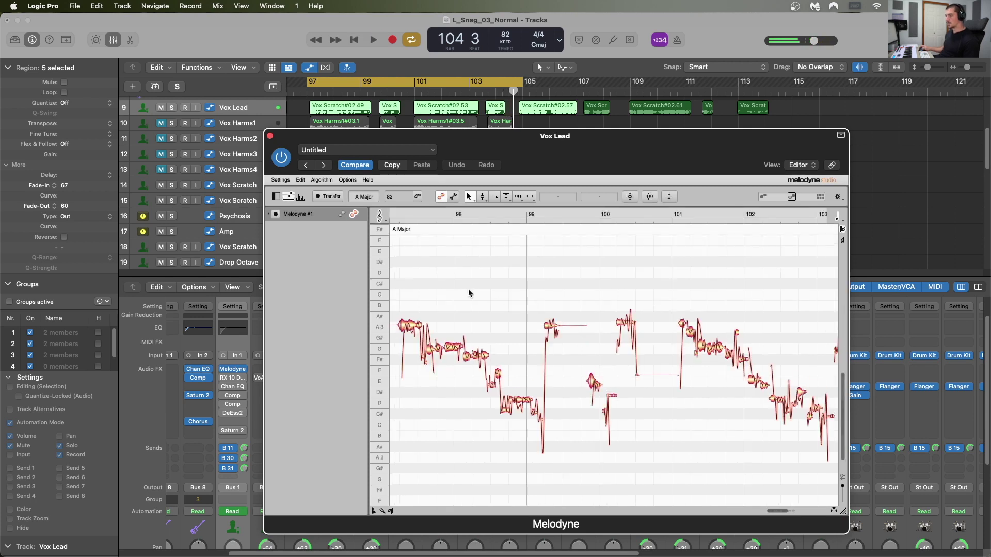
Try raising the lead vocal's first note near bar 97 to E4 with the Pitch Tool, and undo the move.
{"action": "scroll", "coordinate": [468, 289], "scroll_direction": "left", "scroll_amount": 5}
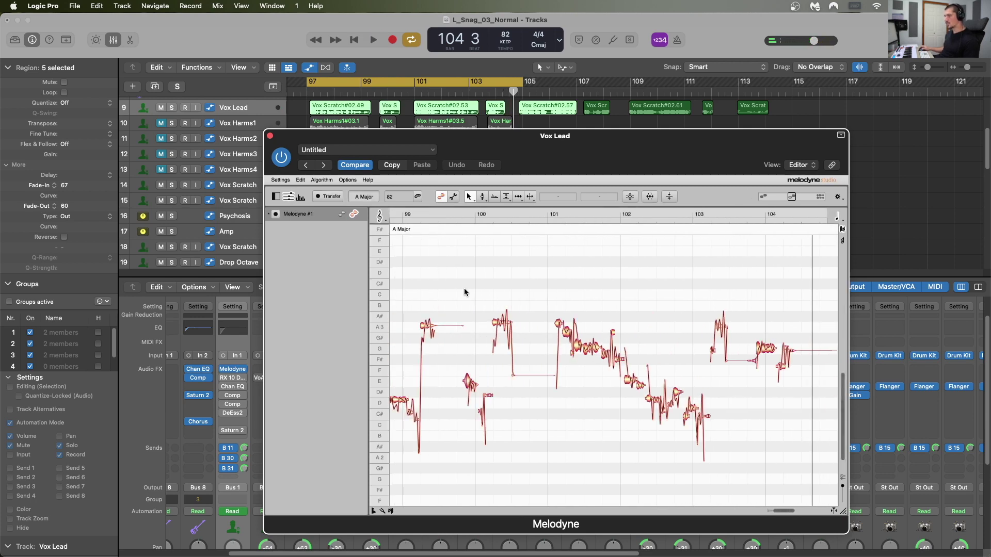
{"action": "left_click", "coordinate": [564, 327]}
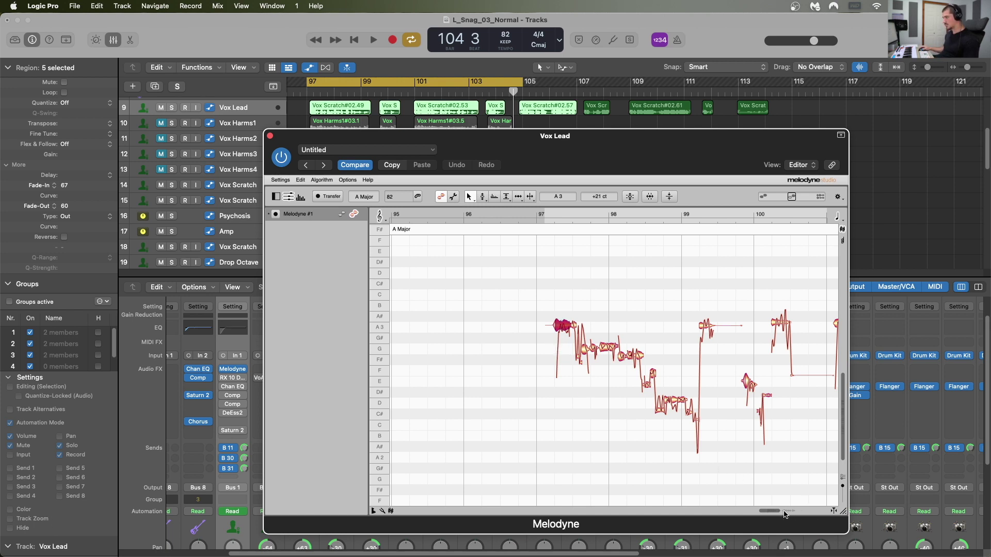
{"action": "left_click_drag", "start_coordinate": [782, 510], "coordinate": [701, 379]}
{"action": "scroll", "coordinate": [701, 380], "scroll_direction": "left", "scroll_amount": 5}
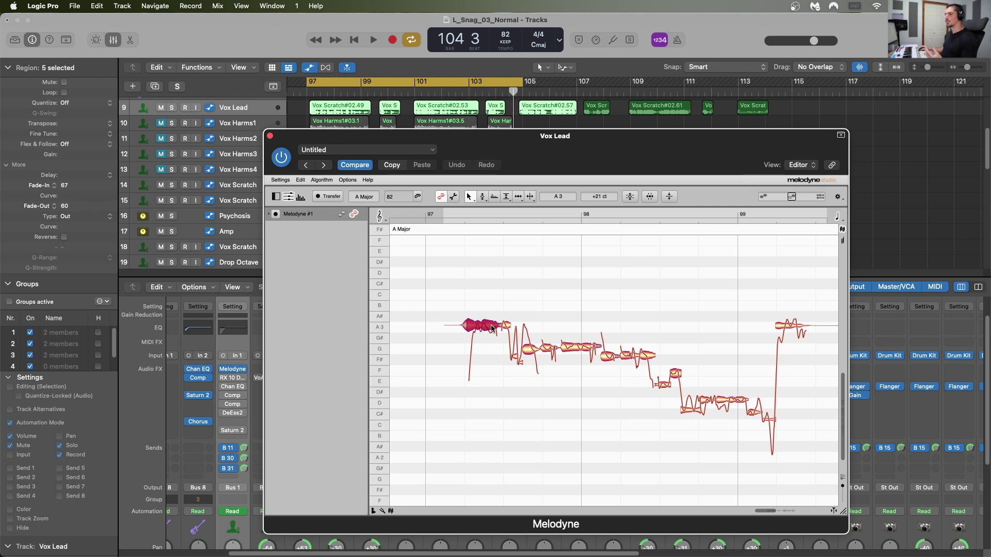
{"action": "left_click", "coordinate": [483, 199]}
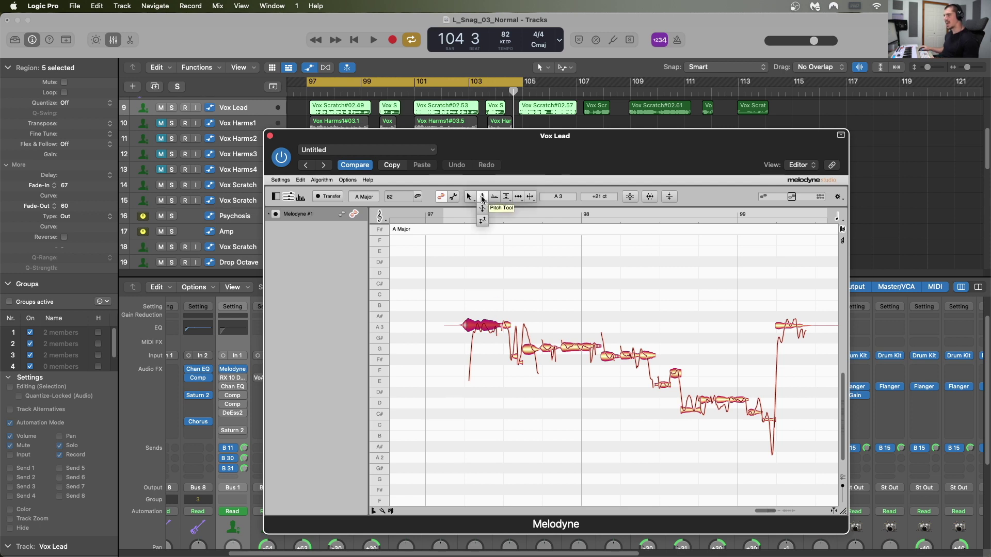
{"action": "left_click", "coordinate": [483, 199]}
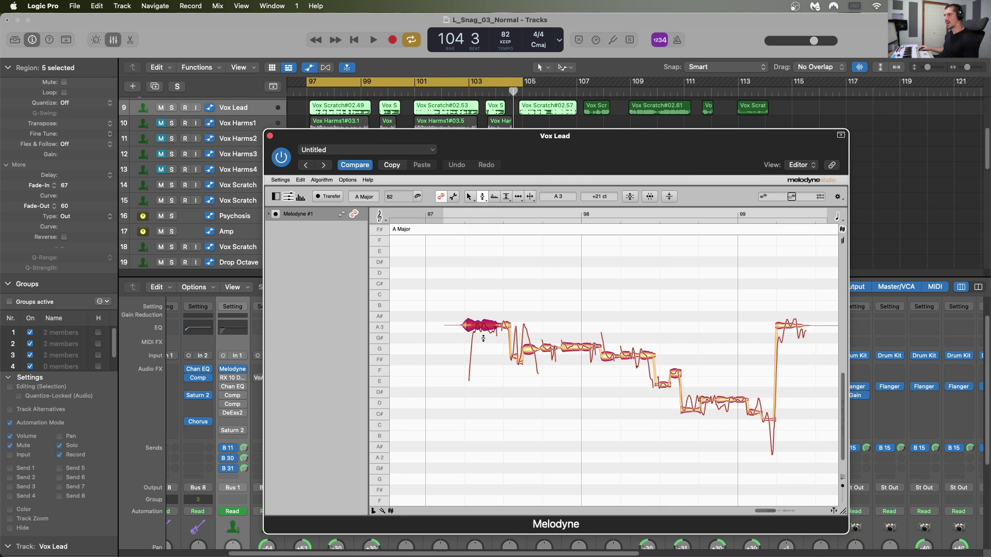
{"action": "mouse_move", "coordinate": [484, 326]}
{"action": "left_mouse_down"}
{"action": "mouse_move", "coordinate": [482, 253]}
{"action": "mouse_move", "coordinate": [479, 412]}
{"action": "mouse_move", "coordinate": [481, 329]}
{"action": "left_mouse_up"}
{"action": "left_click_drag", "start_coordinate": [480, 327], "coordinate": [493, 250]}
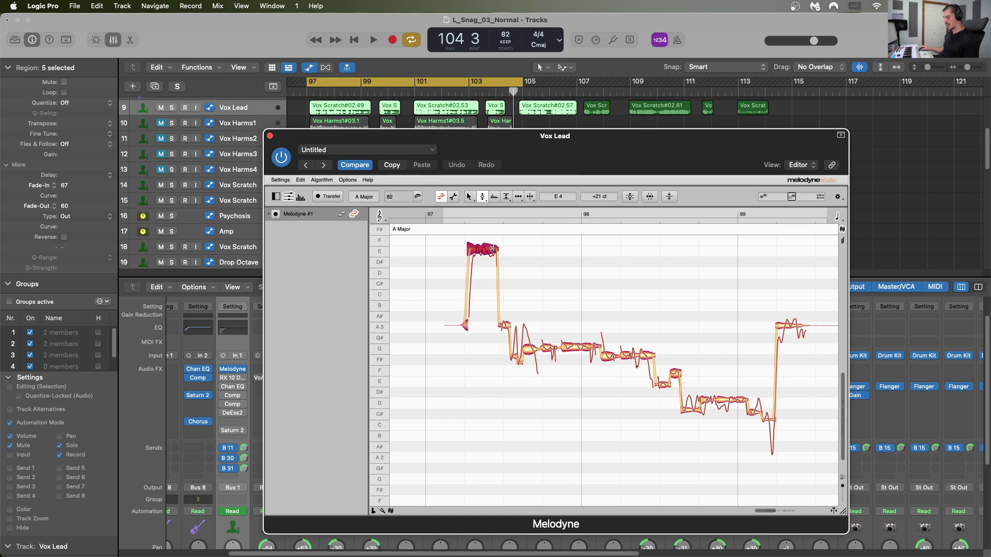
{"action": "key", "text": "super+z"}
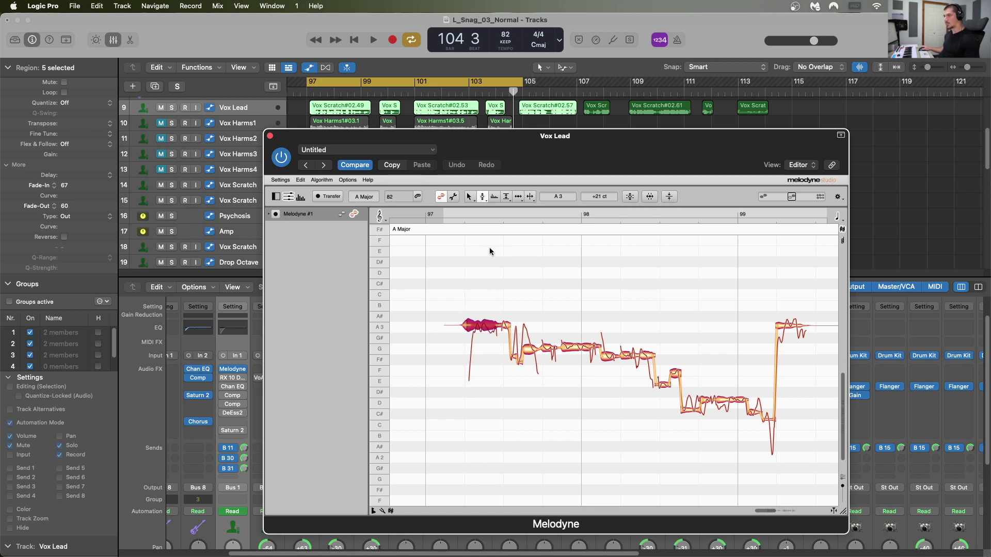
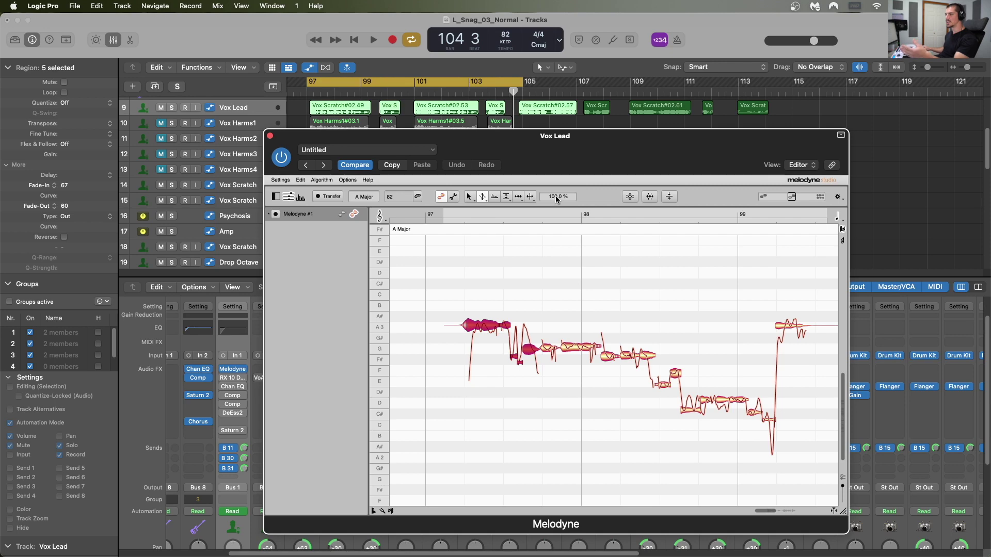
Try a pitch modulation of -105% on the opening vocal notes, audition it, and reset it to 100%.
{"action": "left_click_drag", "start_coordinate": [555, 200], "coordinate": [550, 305]}
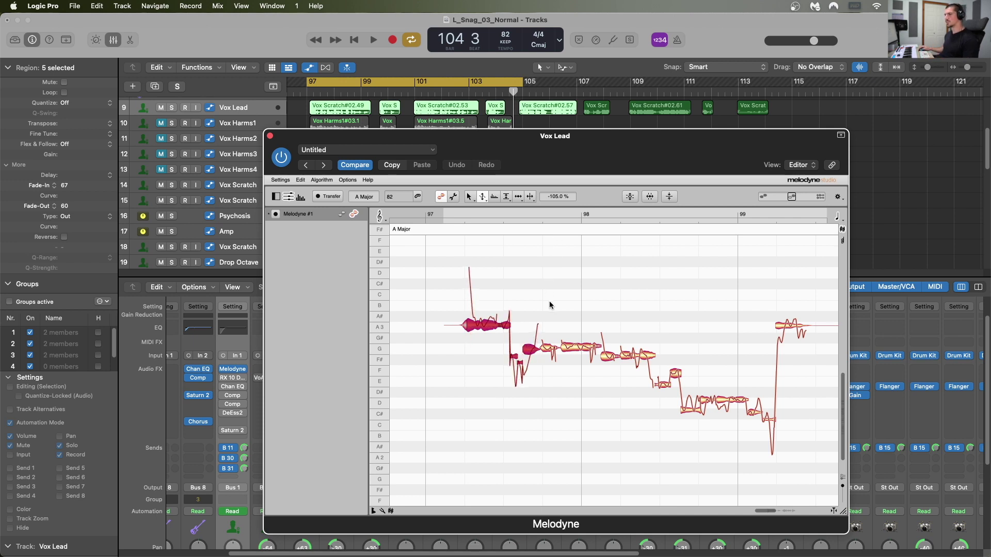
{"action": "key", "text": "space"}
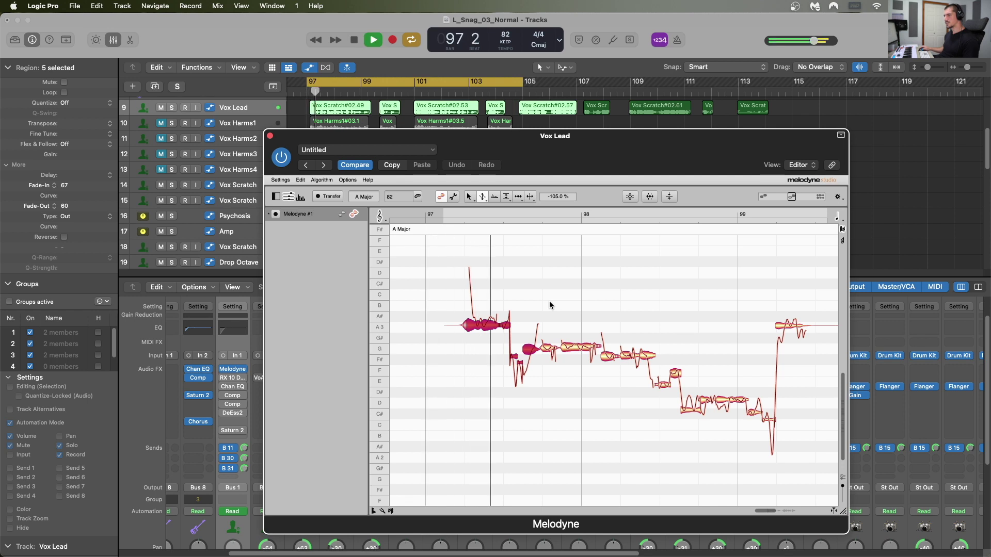
{"action": "key", "text": "space"}
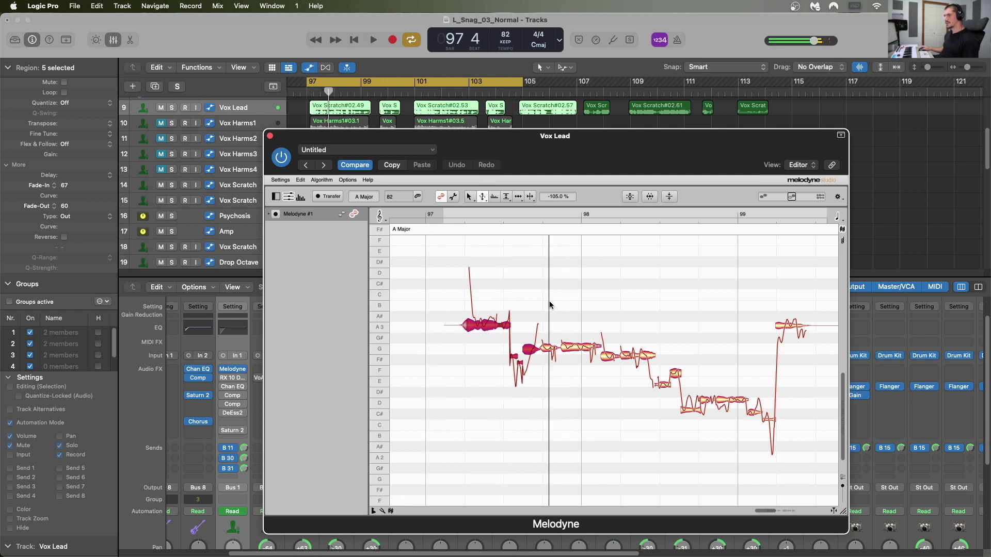
{"action": "left_click_drag", "start_coordinate": [549, 305], "coordinate": [560, 93]}
Try pitch drift values of -398% and 363% on the first note with the Pitch Drift Tool, and reset it to 100%.
{"action": "left_click", "coordinate": [482, 196]}
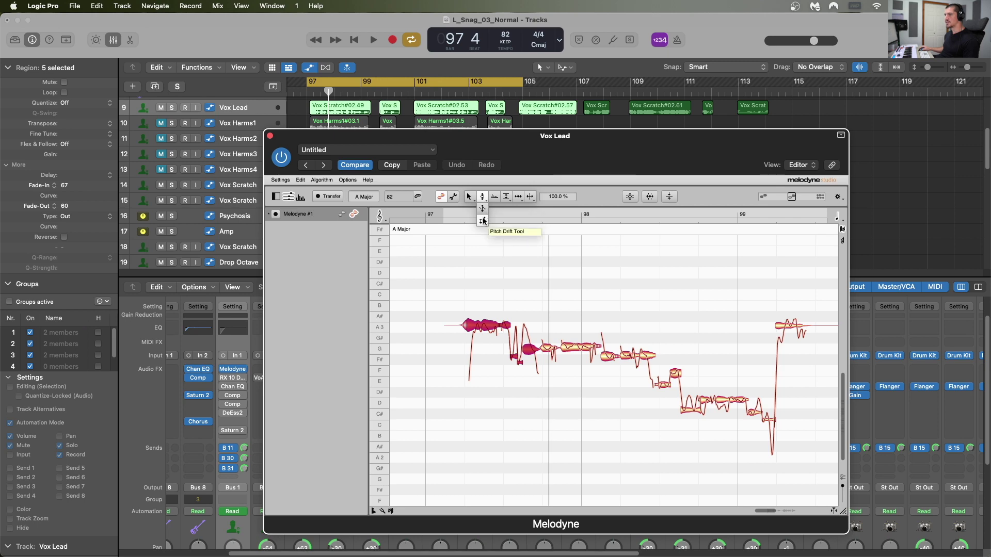
{"action": "left_click", "coordinate": [484, 222]}
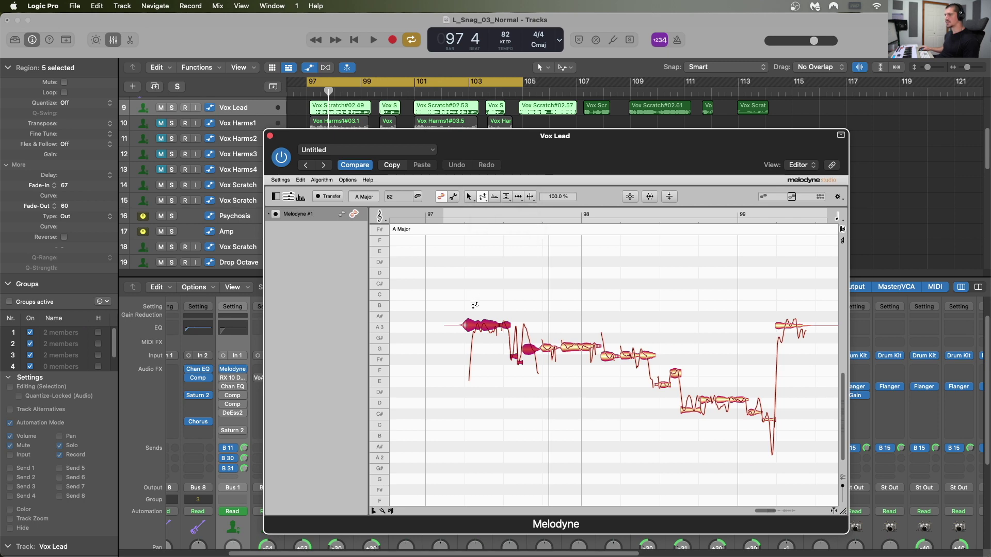
{"action": "left_click", "coordinate": [487, 324]}
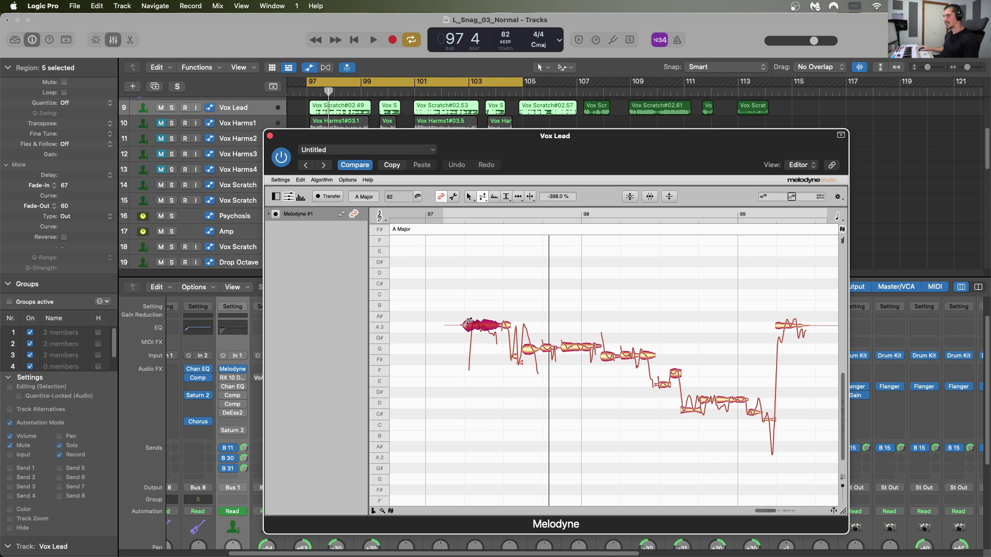
{"action": "left_click_drag", "start_coordinate": [490, 333], "coordinate": [585, 4]}
{"action": "left_click_drag", "start_coordinate": [556, 199], "coordinate": [571, 4]}
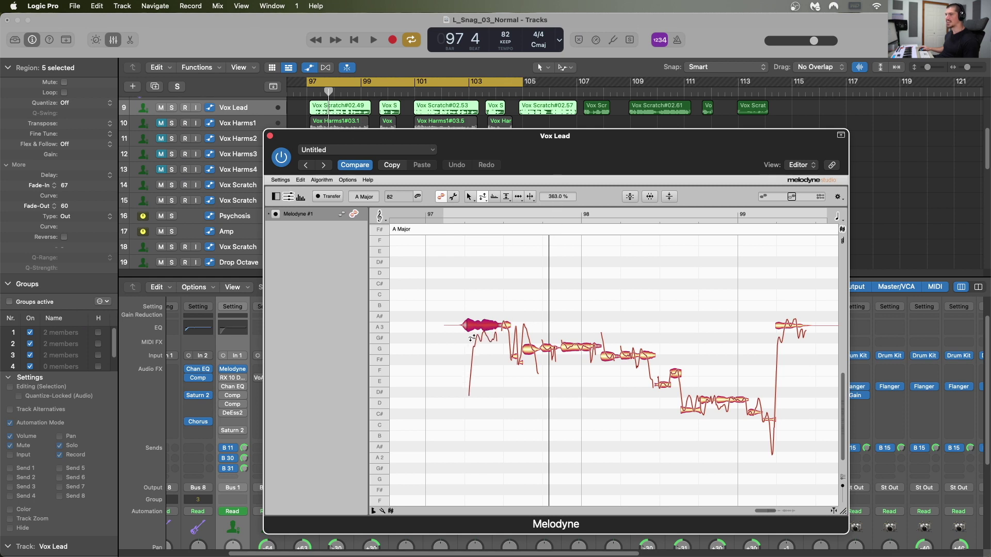
{"action": "left_click", "coordinate": [559, 197], "text": "alt"}
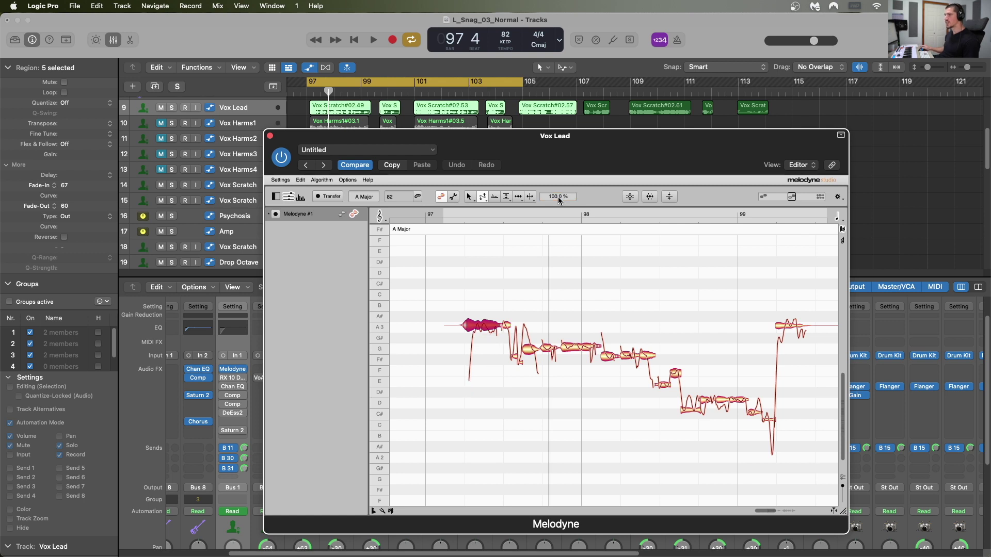
Split the first vocal note near its middle with the Note Separation Tool.
{"action": "left_click", "coordinate": [494, 198]}
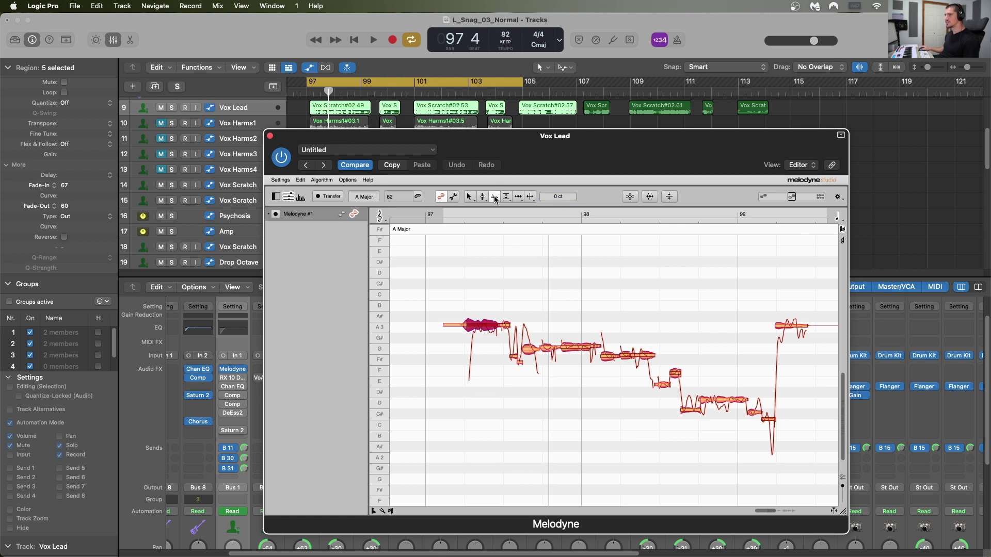
{"action": "left_click", "coordinate": [506, 198]}
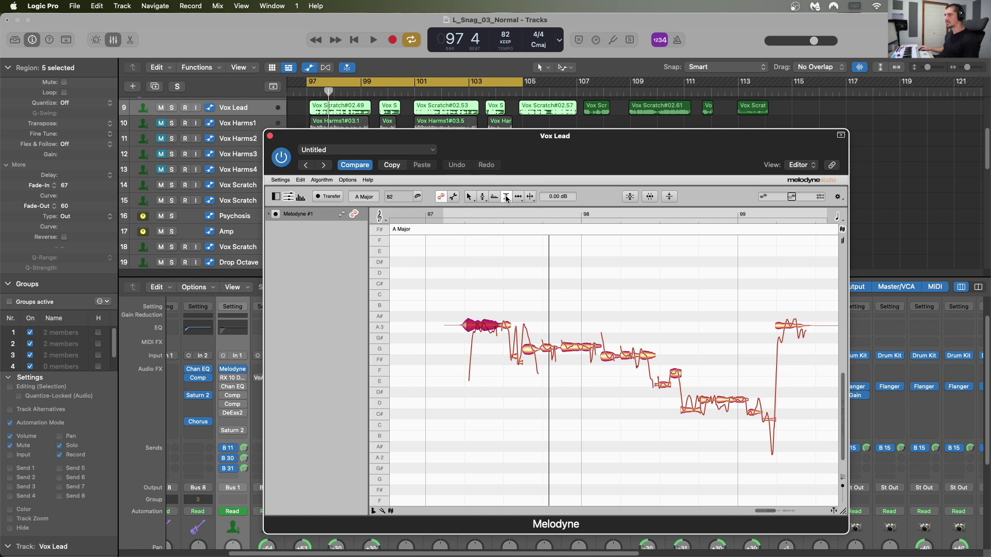
{"action": "left_click", "coordinate": [518, 197]}
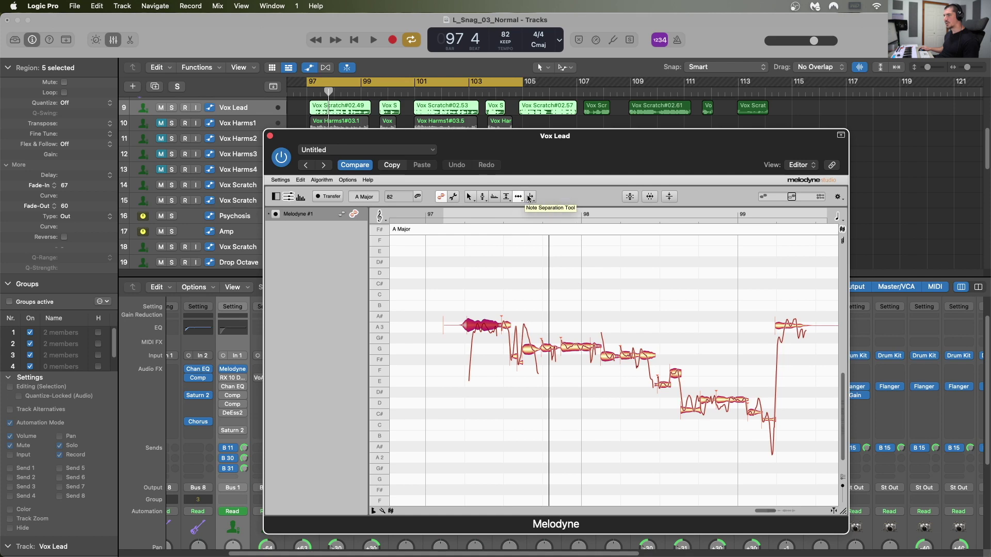
{"action": "left_click", "coordinate": [529, 198]}
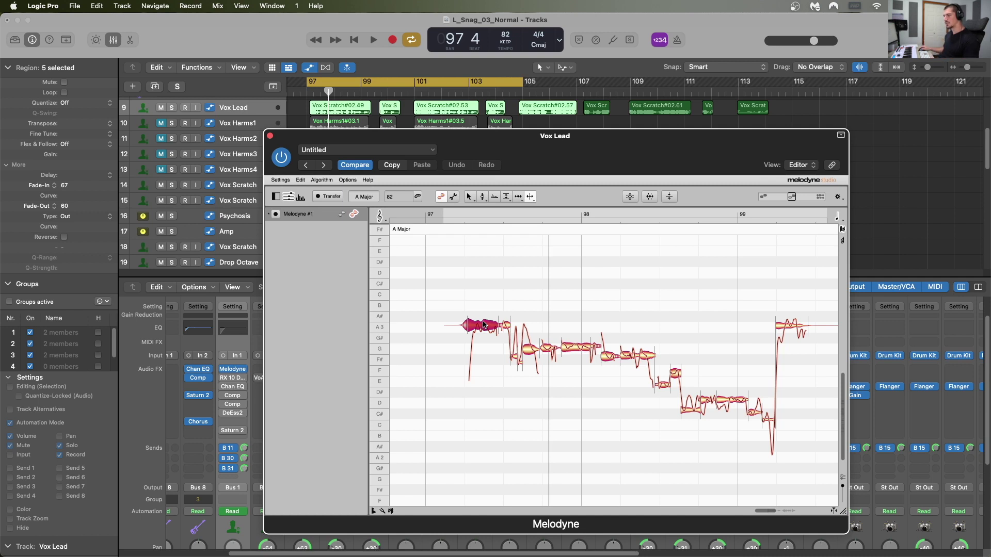
{"action": "left_click", "coordinate": [483, 325]}
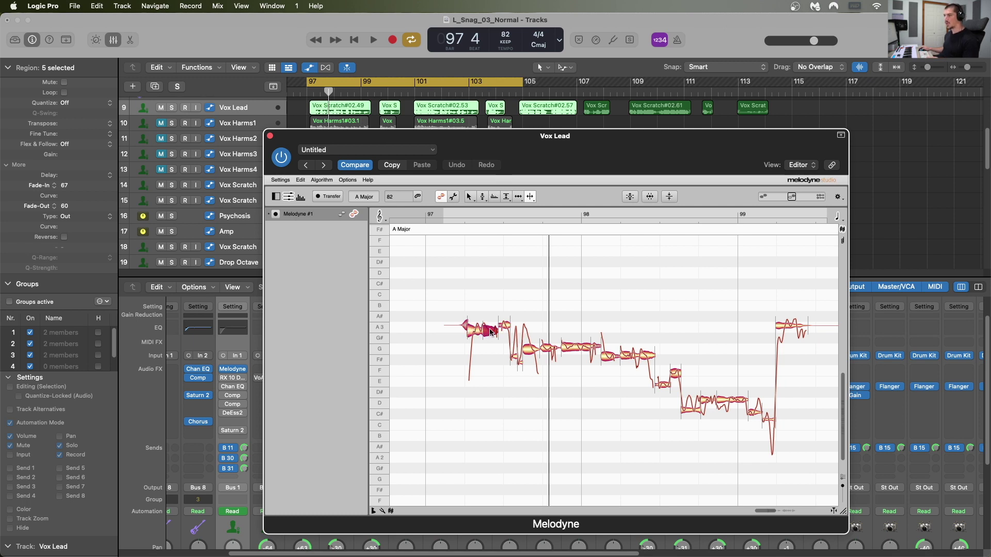
Raise the second half of the split note to C#4 and lower the first half to F#3 with the Pitch Tool.
{"action": "left_click", "coordinate": [482, 197]}
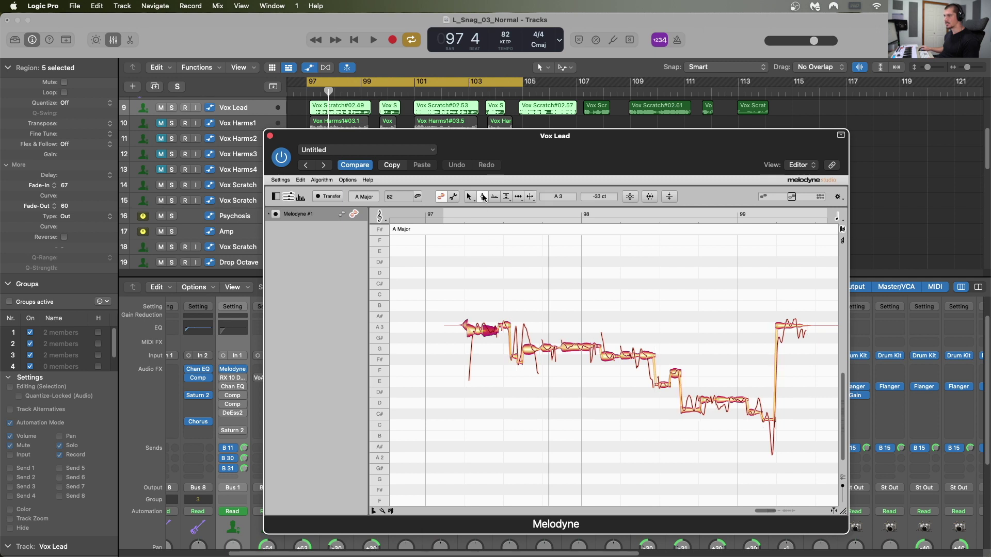
{"action": "left_click_drag", "start_coordinate": [494, 342], "coordinate": [493, 299]}
{"action": "left_click_drag", "start_coordinate": [474, 332], "coordinate": [470, 364]}
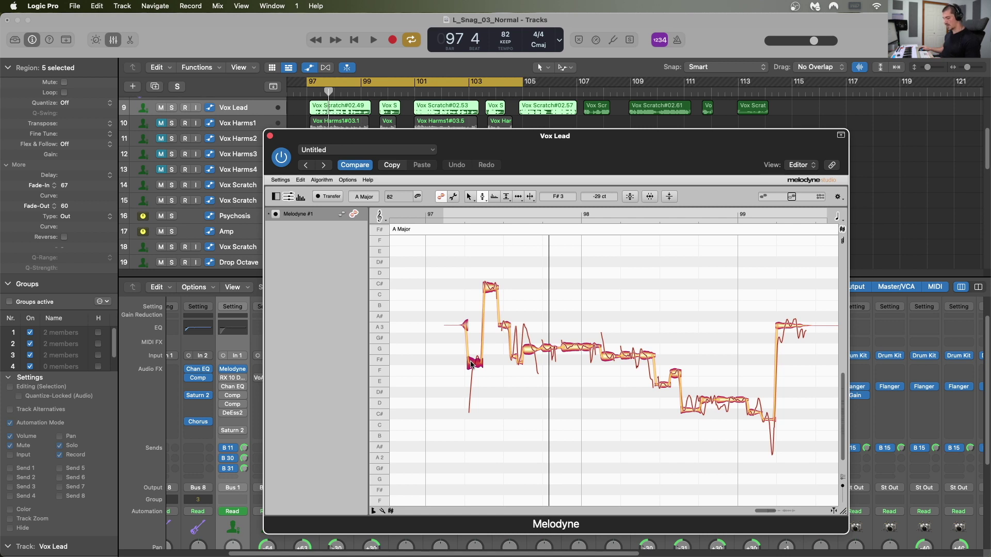
Undo the pitch moves and the split on the first vocal note, and clear the note selection.
{"action": "key", "text": "super+z"}
{"action": "key", "text": "super+z"}
{"action": "mouse_move", "coordinate": [483, 326]}
{"action": "left_mouse_down"}
{"action": "mouse_move", "coordinate": [485, 274]}
{"action": "mouse_move", "coordinate": [482, 354]}
{"action": "mouse_move", "coordinate": [484, 332]}
{"action": "left_mouse_up"}
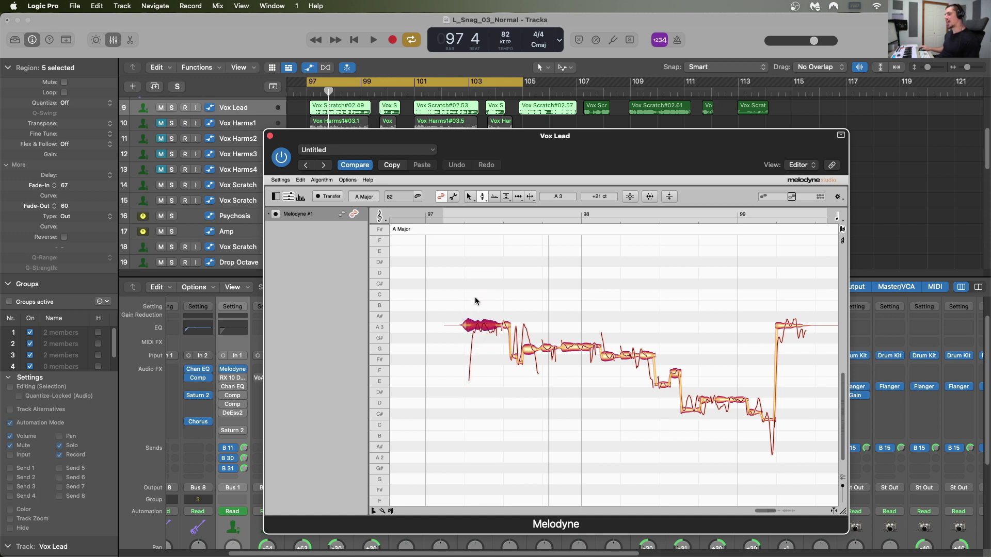
{"action": "scroll", "coordinate": [476, 301], "scroll_direction": "right", "scroll_amount": 2}
{"action": "scroll", "coordinate": [475, 301], "scroll_direction": "left", "scroll_amount": 1}
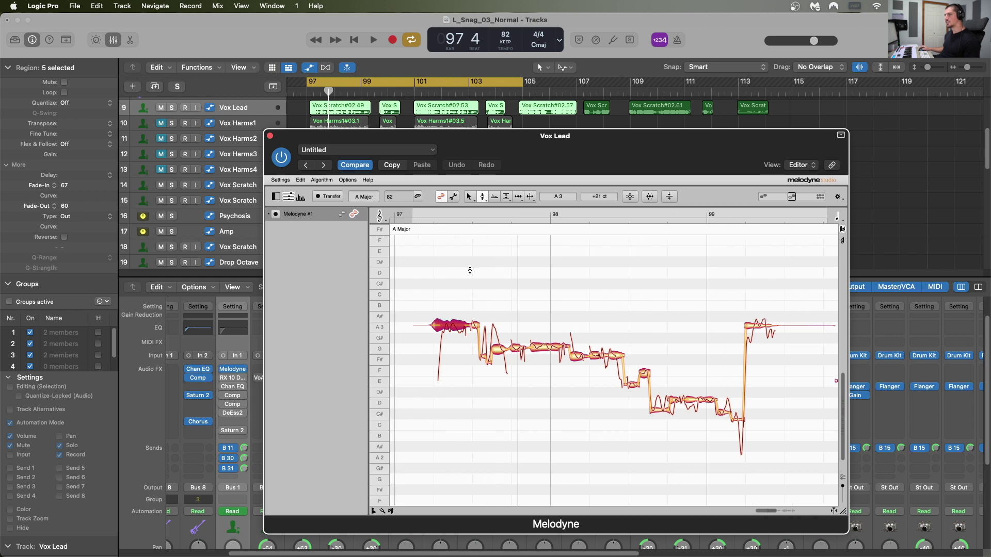
{"action": "left_click", "coordinate": [423, 258]}
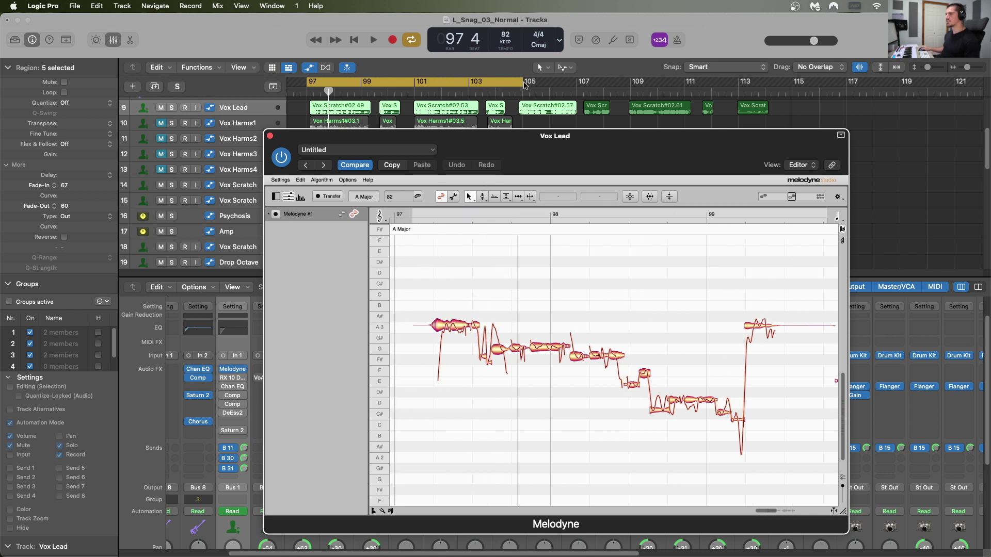
Shorten the cycle range to end at bar 101 and audition the first vocal phrase.
{"action": "left_click_drag", "start_coordinate": [524, 86], "coordinate": [411, 100]}
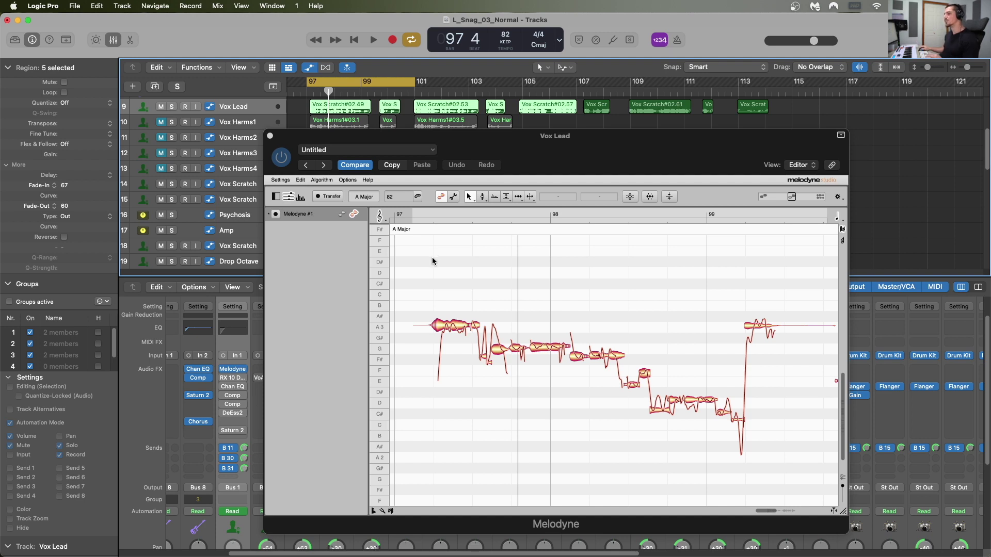
{"action": "scroll", "coordinate": [434, 258], "scroll_direction": "right", "scroll_amount": 2}
{"action": "scroll", "coordinate": [431, 258], "scroll_direction": "left", "scroll_amount": 1}
{"action": "key", "text": "space"}
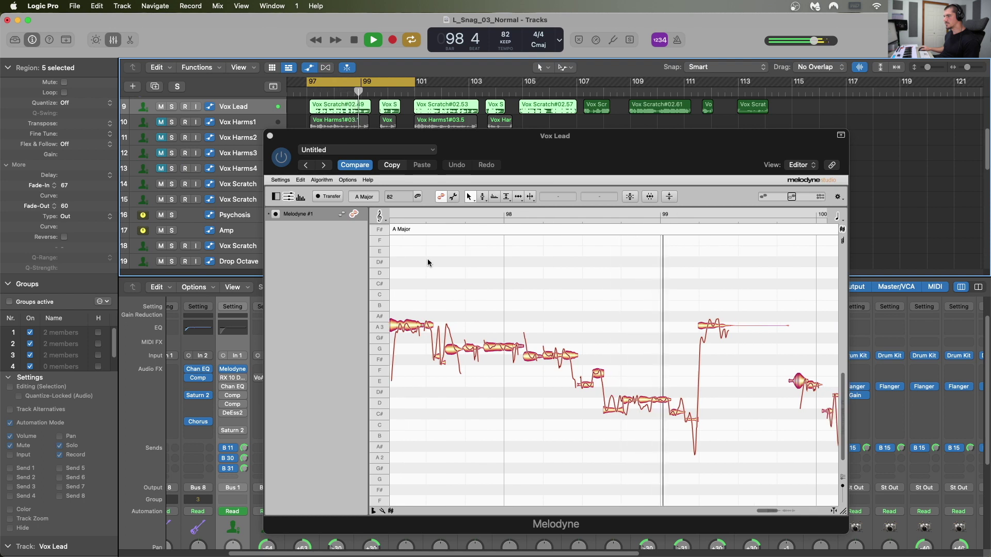
{"action": "key", "text": "space"}
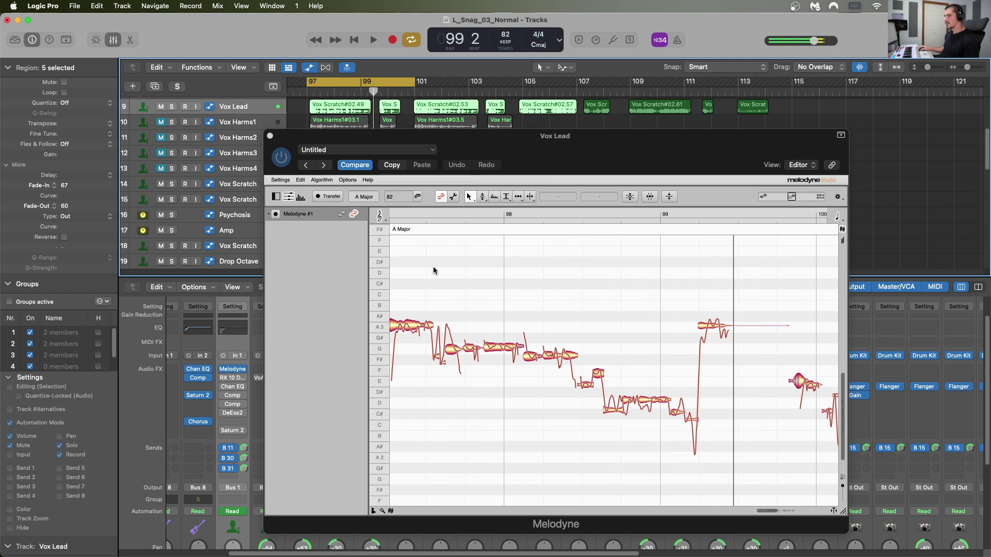
Select all notes of the first phrase in bars 97 to 99 and set Pitch Center to 100% in the Correct Pitch macro.
{"action": "scroll", "coordinate": [444, 274], "scroll_direction": "right", "scroll_amount": 2}
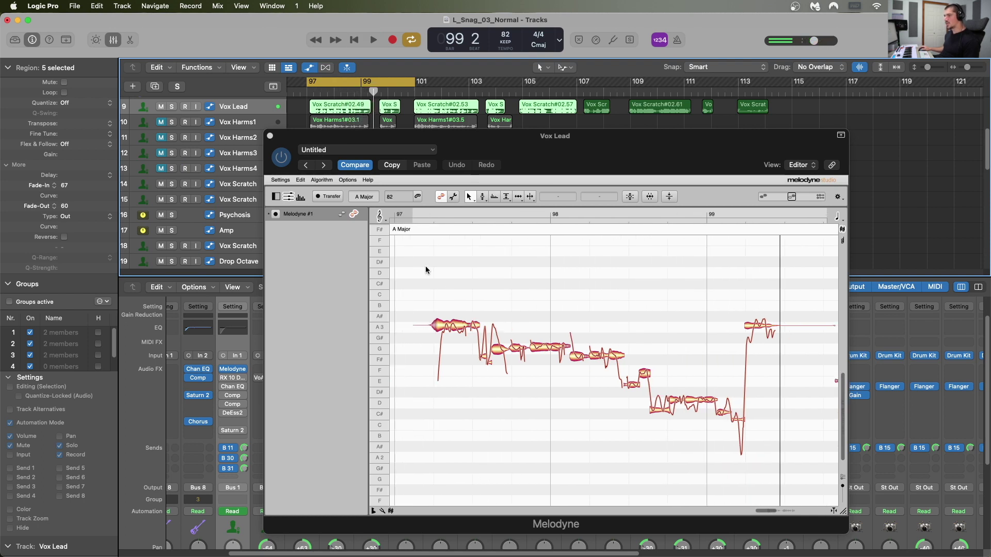
{"action": "left_click_drag", "start_coordinate": [413, 253], "coordinate": [803, 479]}
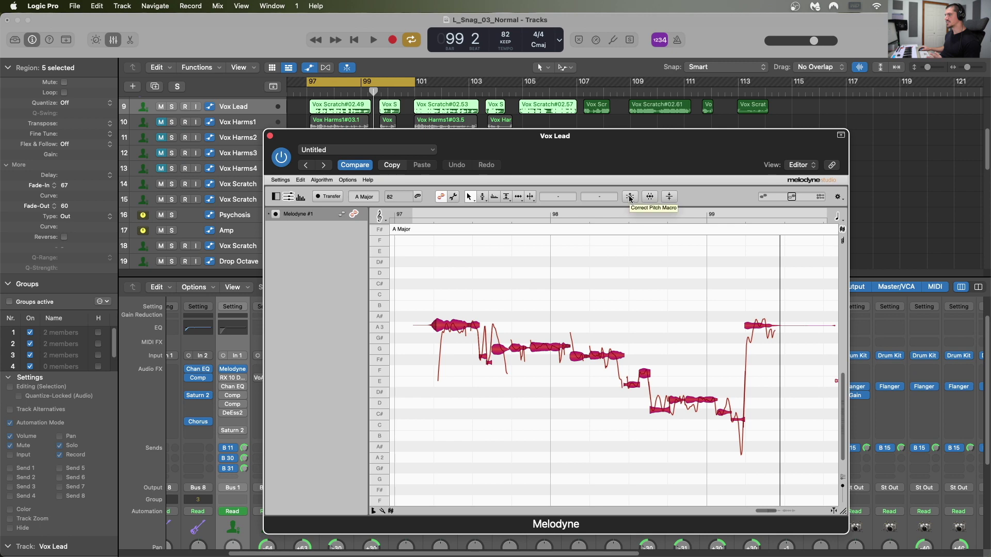
{"action": "left_click", "coordinate": [629, 198]}
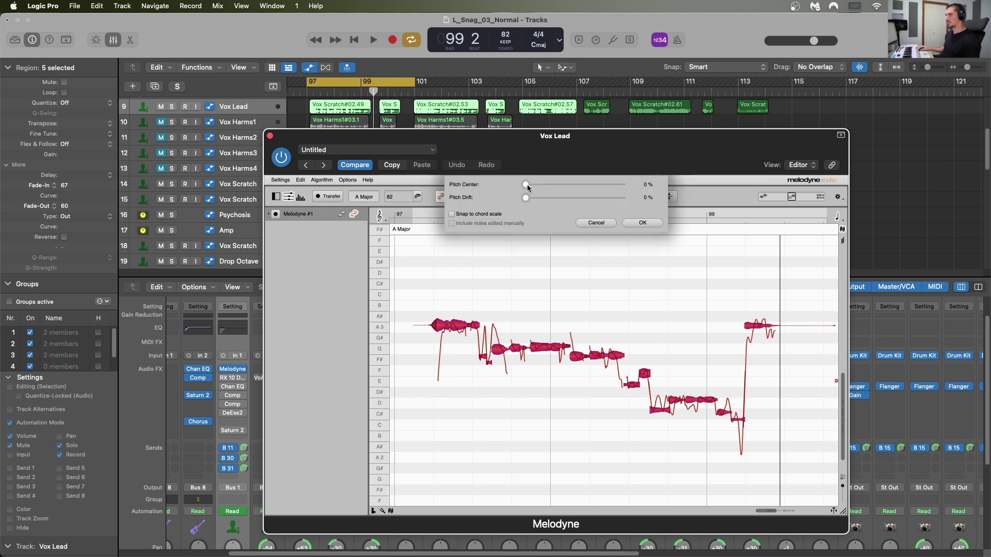
{"action": "left_click_drag", "start_coordinate": [527, 187], "coordinate": [622, 186]}
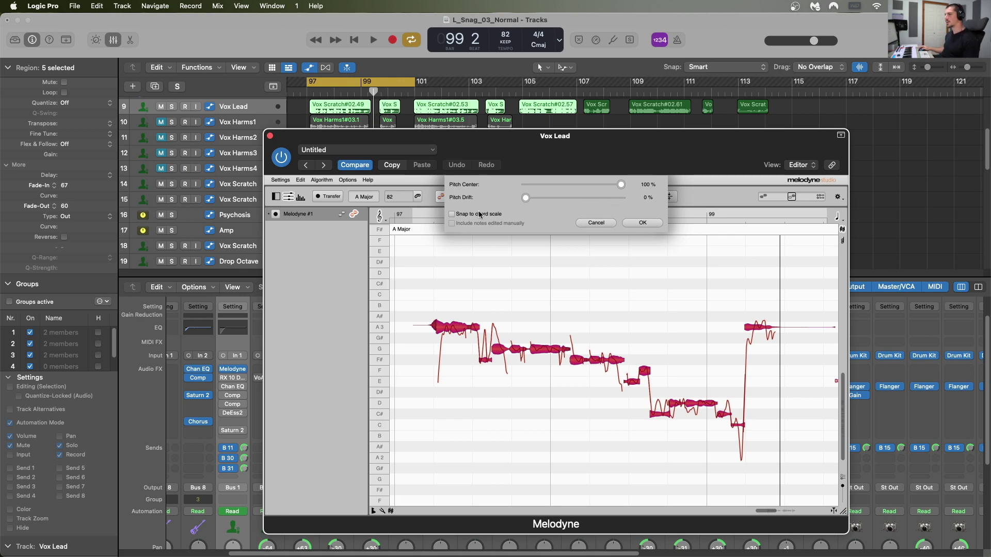
Try Snap to chord scale and the Pitch Drift correction, and apply the macro with snapping off and drift at 0%.
{"action": "left_click", "coordinate": [452, 215]}
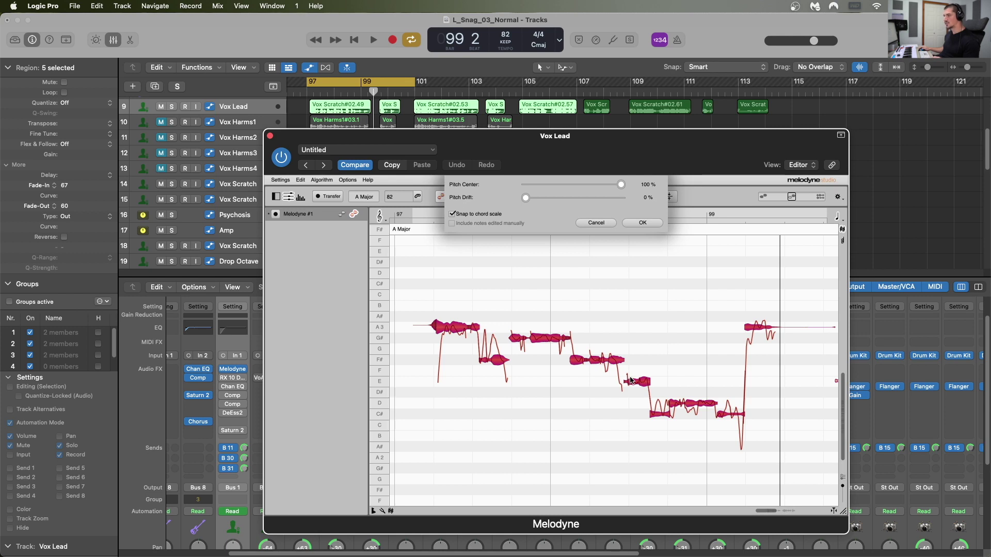
{"action": "left_click", "coordinate": [453, 214]}
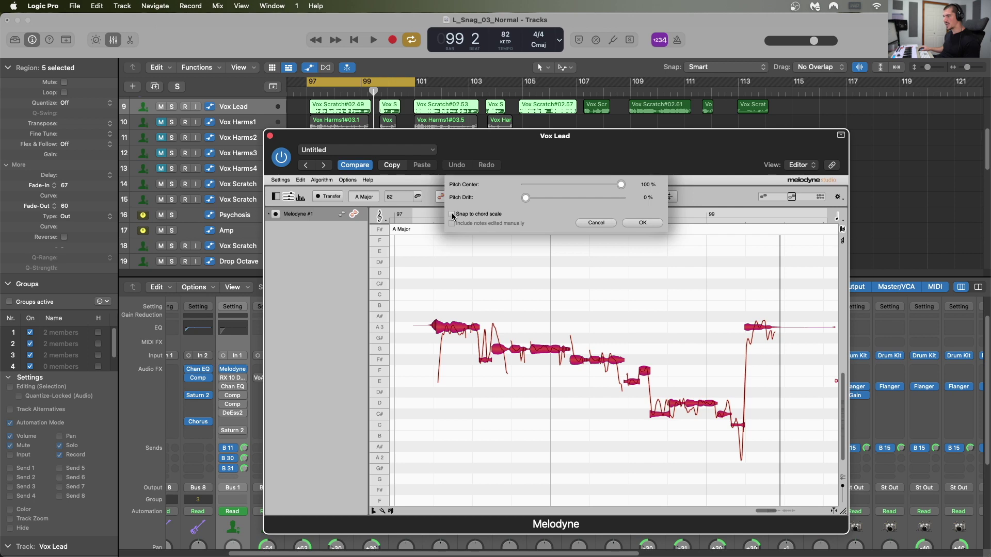
{"action": "left_click_drag", "start_coordinate": [615, 201], "coordinate": [503, 195]}
{"action": "left_click", "coordinate": [644, 223]}
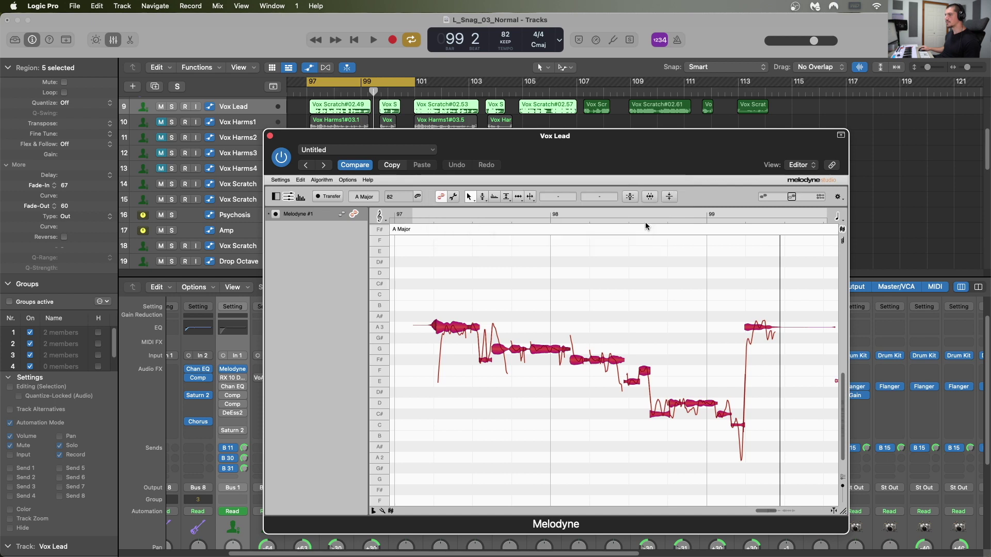
Lower the F3 note late in bar 98 to E3, auditioning the phrase before and after the change.
{"action": "key", "text": "space"}
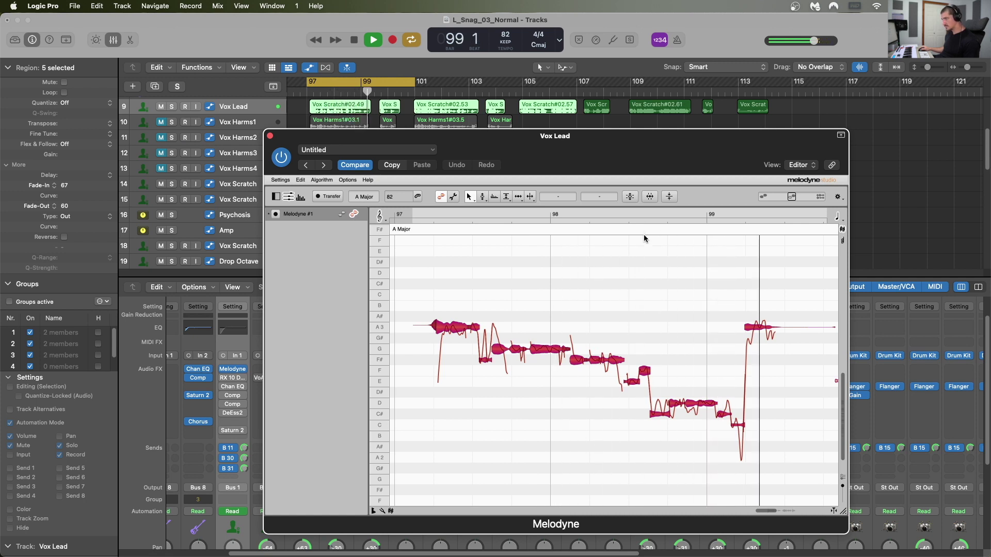
{"action": "key", "text": "space"}
{"action": "key", "text": "super+a"}
{"action": "left_click", "coordinate": [644, 374]}
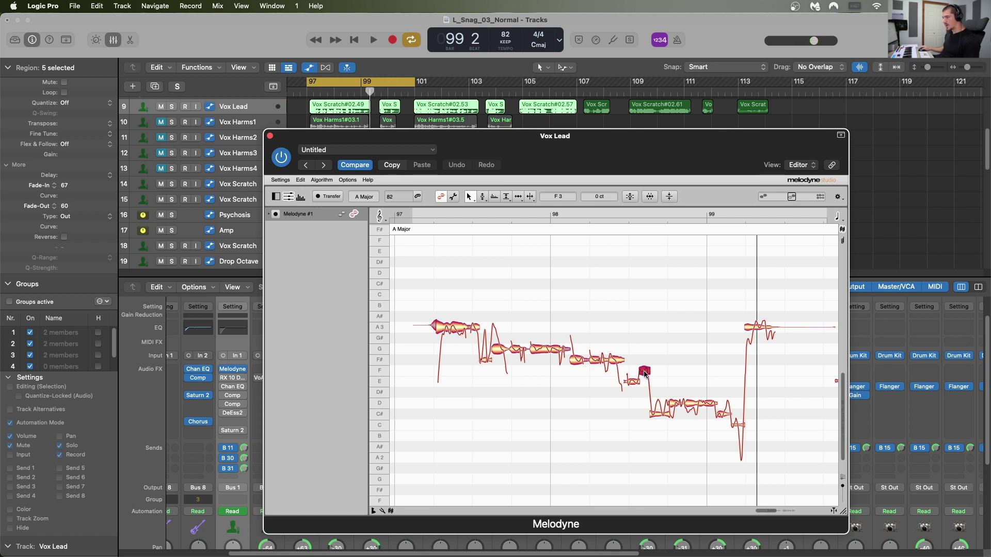
{"action": "left_click_drag", "start_coordinate": [645, 374], "coordinate": [645, 382]}
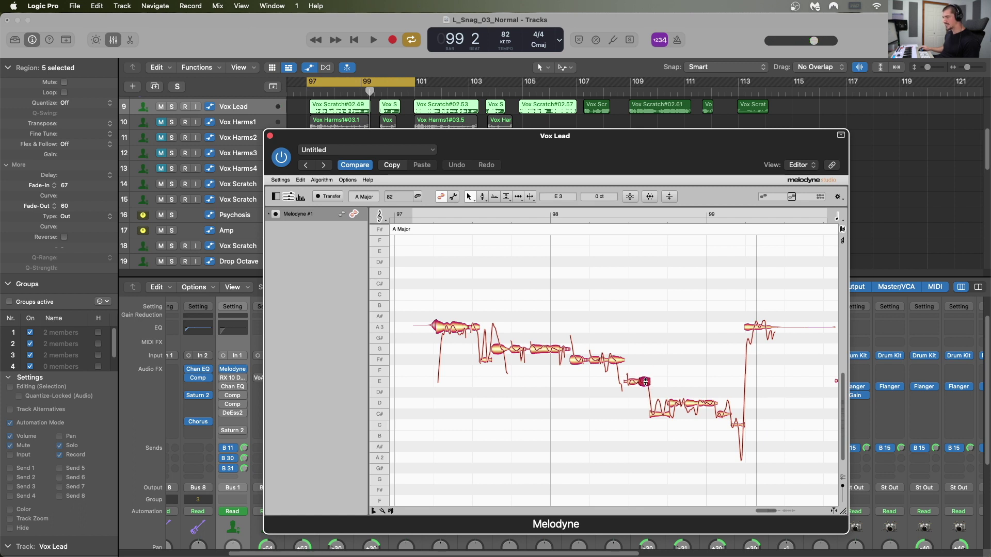
{"action": "key", "text": "space"}
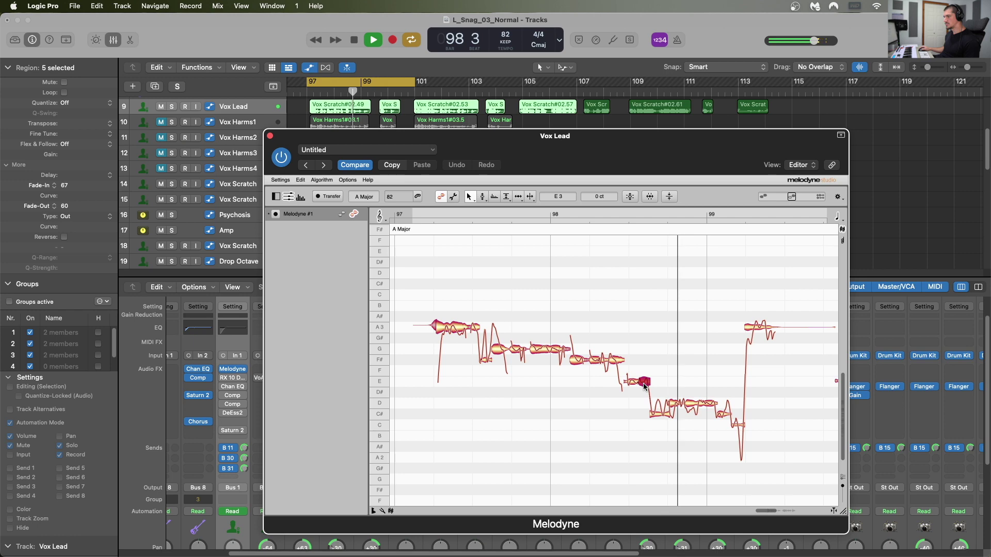
{"action": "key", "text": "space"}
Set the pitch modulation of the first A3 note to 69%.
{"action": "left_click", "coordinate": [738, 425]}
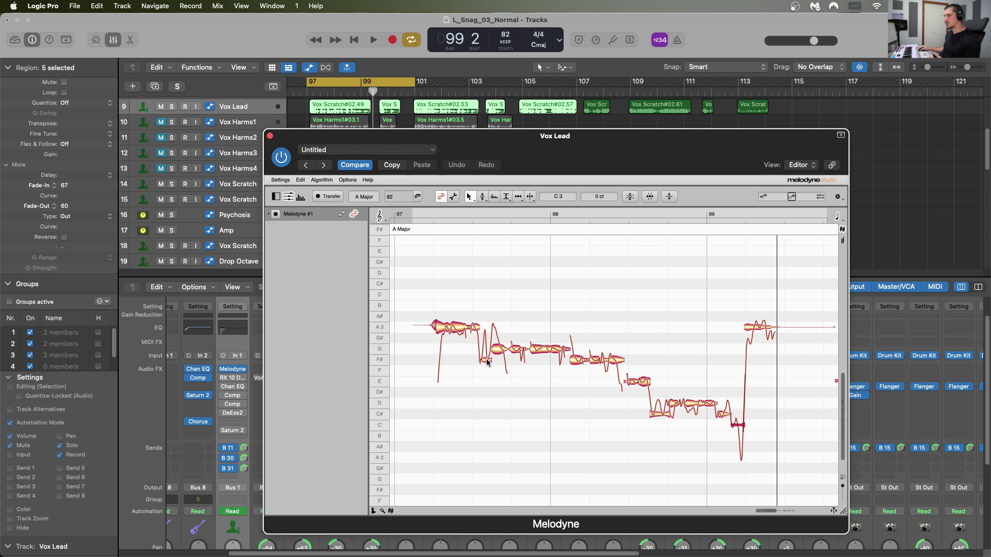
{"action": "left_click", "coordinate": [455, 330]}
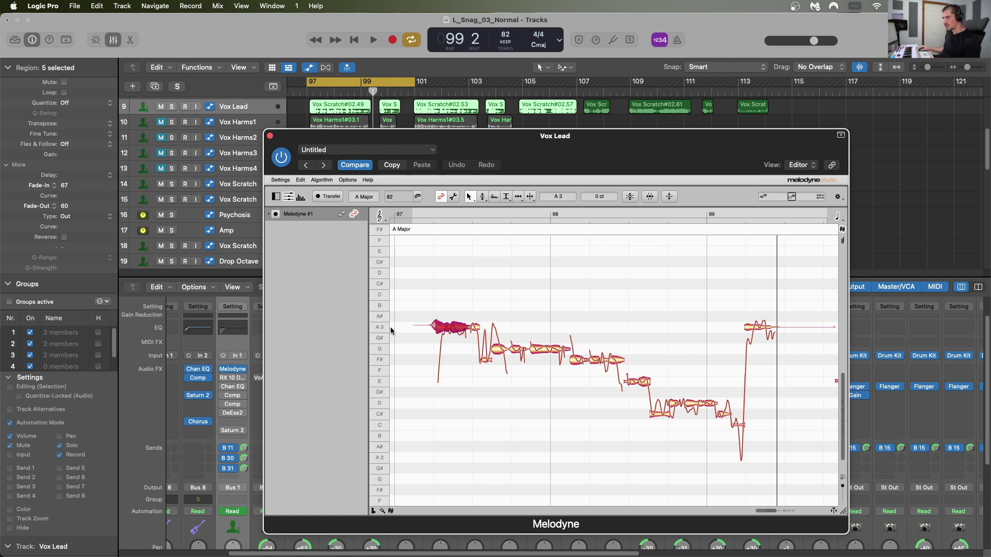
{"action": "scroll", "coordinate": [391, 332], "scroll_direction": "up", "scroll_amount": 8}
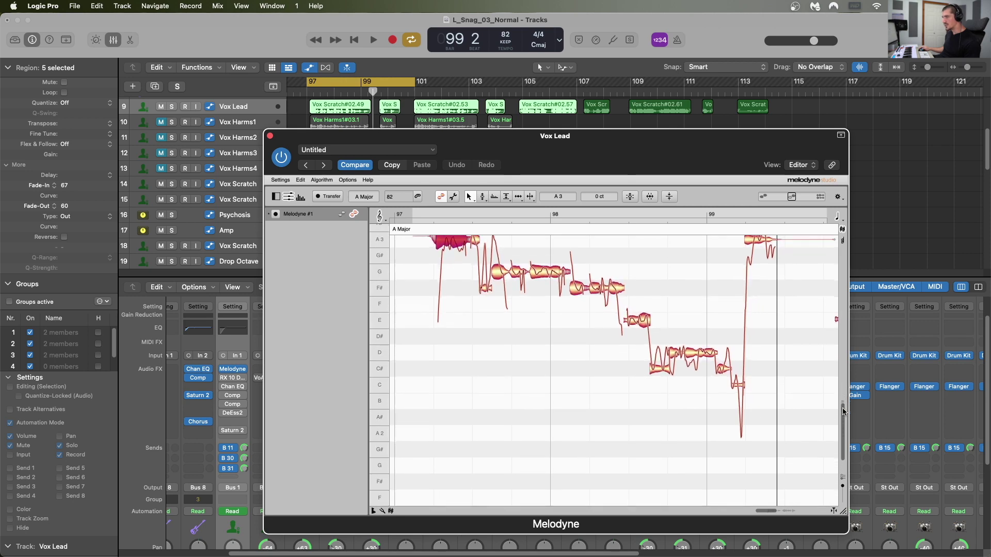
{"action": "scroll", "coordinate": [605, 360], "scroll_direction": "up", "scroll_amount": 6}
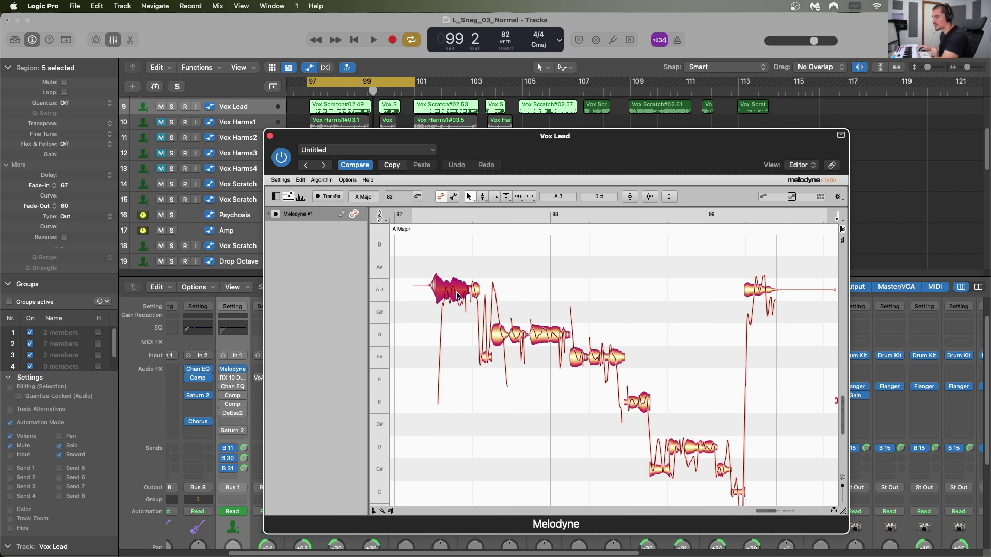
{"action": "left_click", "coordinate": [483, 198]}
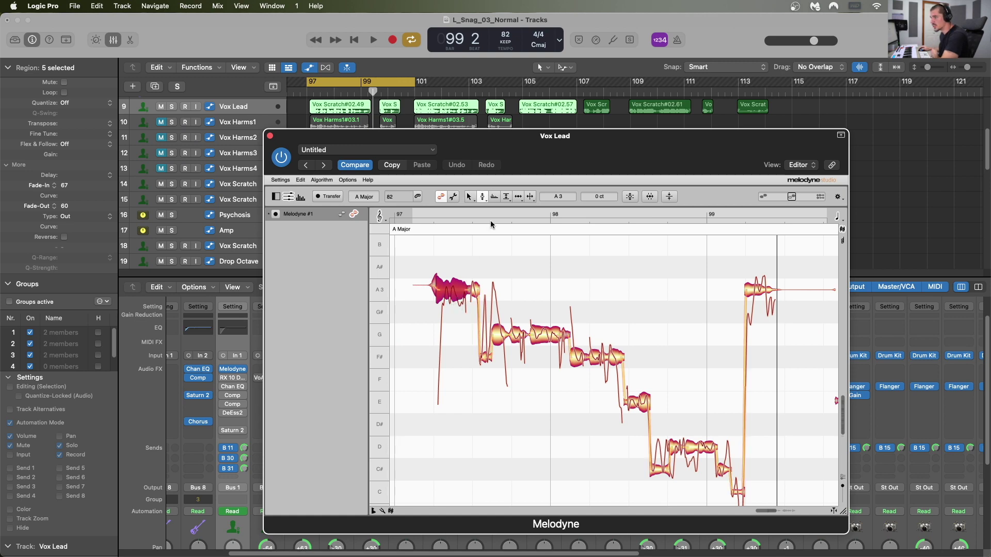
{"action": "left_click_drag", "start_coordinate": [459, 296], "coordinate": [458, 310]}
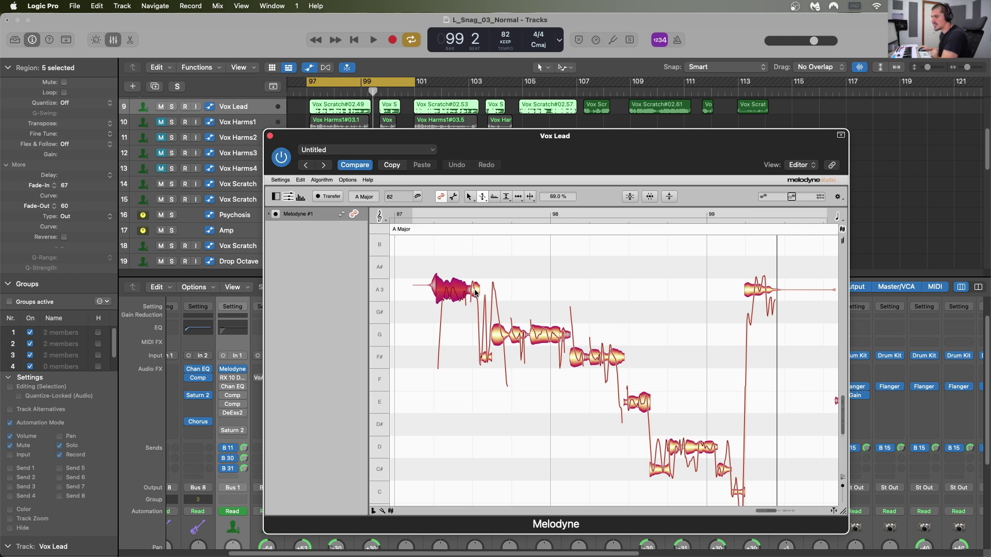
Set pitch modulation to 73% on the second note, 102% on the short F#3, 89% on the next G3 and 70% on the last A3, and audition.
{"action": "double_click", "coordinate": [475, 292]}
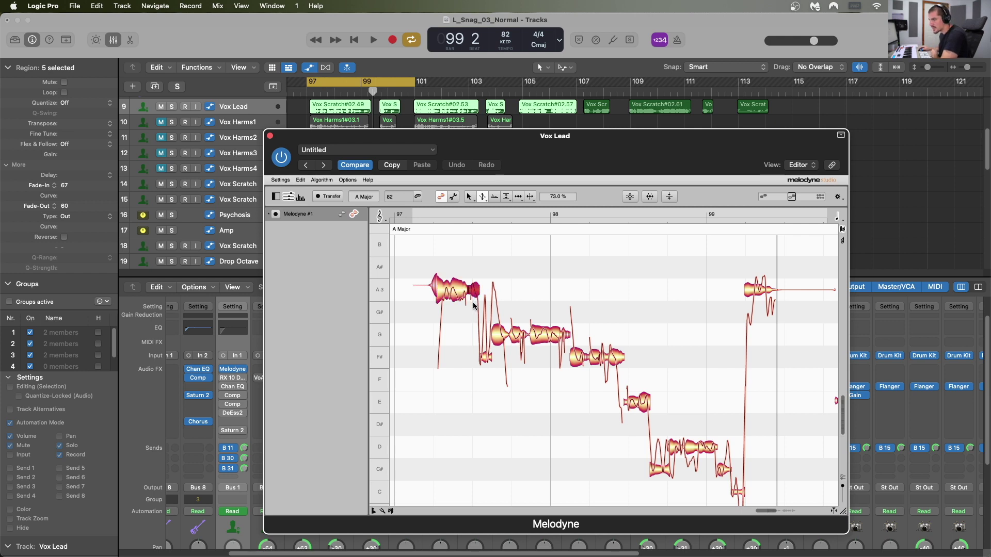
{"action": "left_click", "coordinate": [484, 361]}
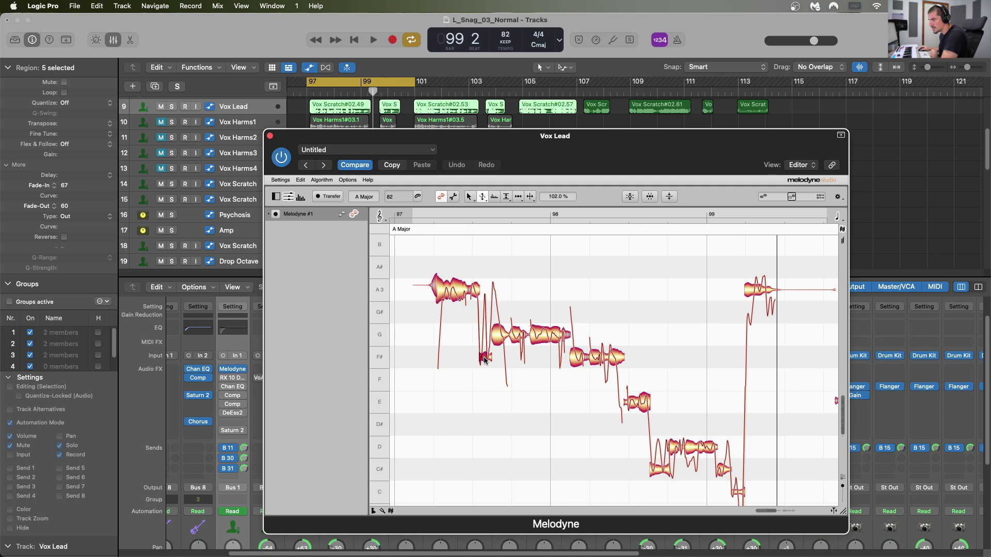
{"action": "left_click", "coordinate": [497, 336]}
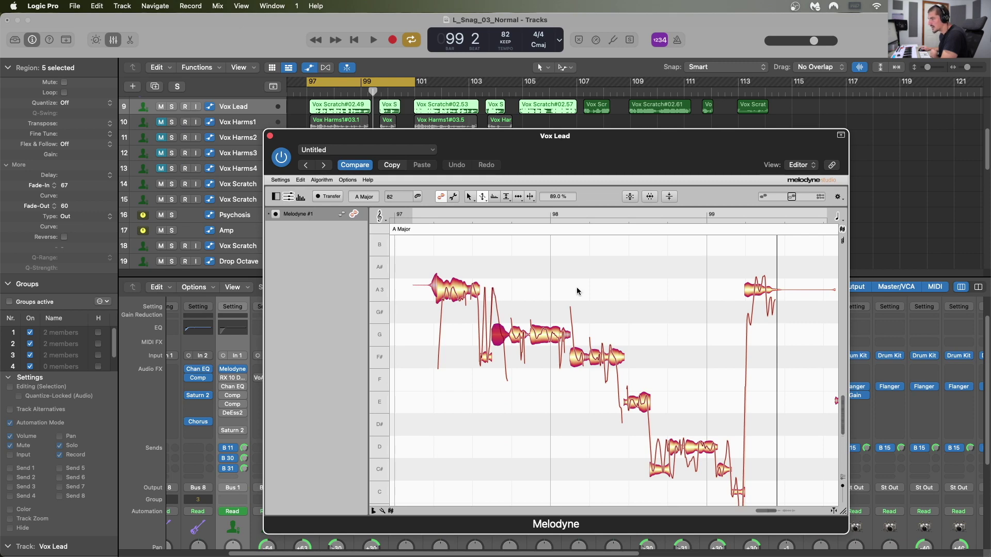
{"action": "left_click", "coordinate": [757, 290]}
{"action": "left_click_drag", "start_coordinate": [762, 304], "coordinate": [762, 306]}
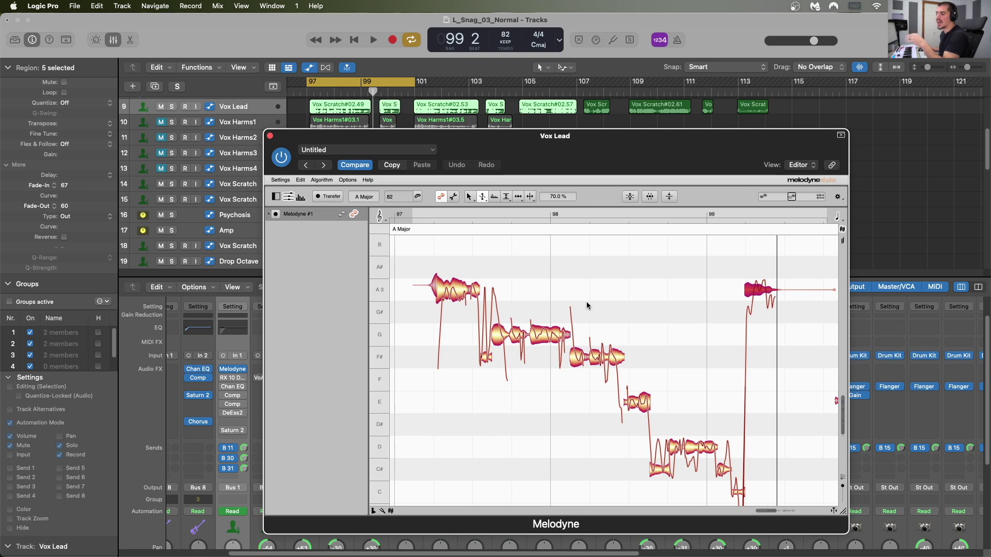
{"action": "key", "text": "space"}
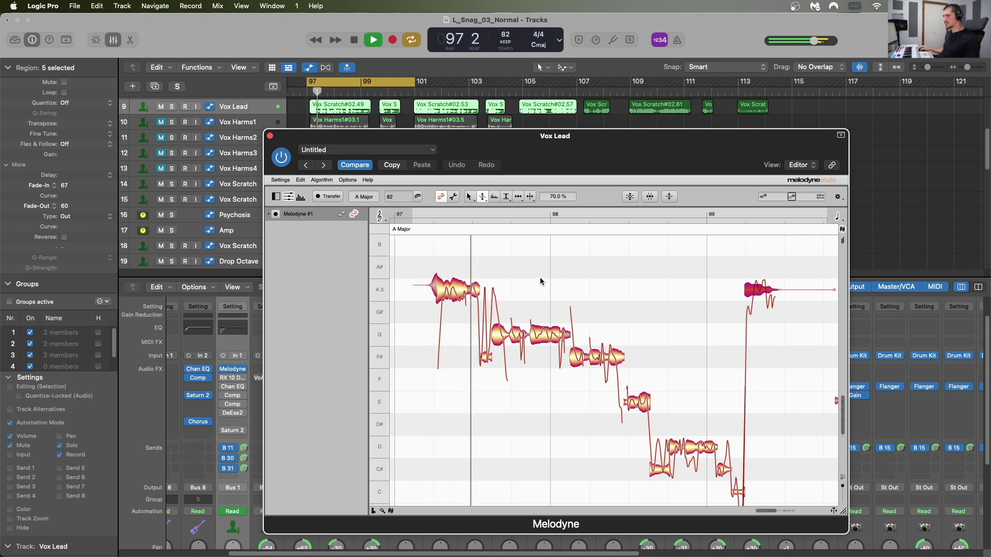
{"action": "key", "text": "space"}
Isolate the attack at the start of the first A3 note, try the Correct Pitch macro, and set its pitch offset to 0 cents.
{"action": "left_click", "coordinate": [434, 287]}
{"action": "double_click", "coordinate": [434, 287]}
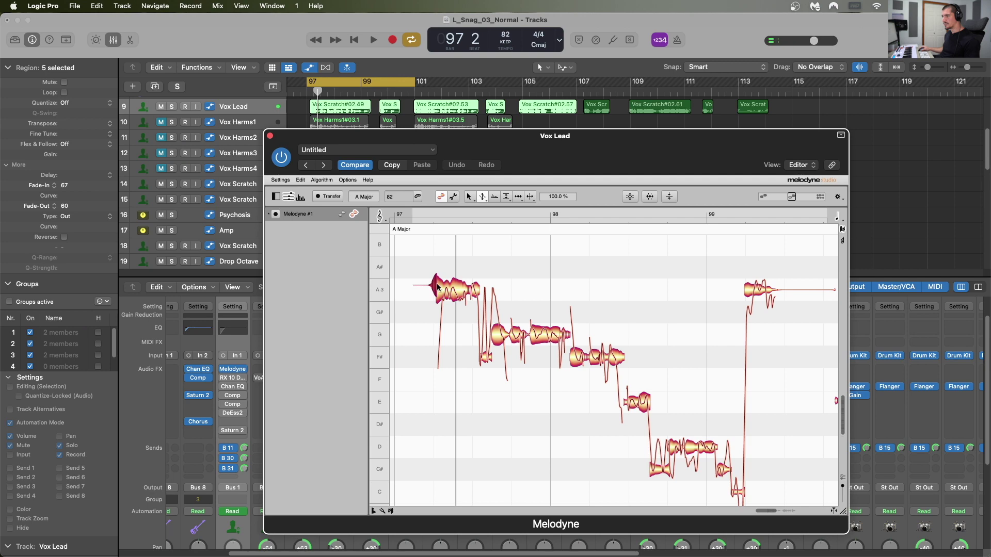
{"action": "left_click", "coordinate": [630, 197]}
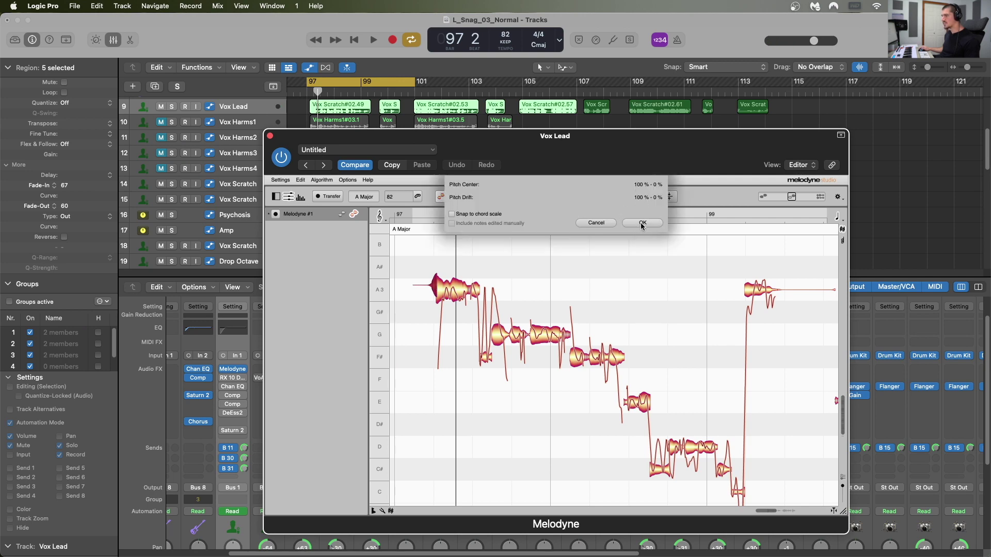
{"action": "left_click", "coordinate": [642, 223]}
{"action": "key", "text": "super+a"}
{"action": "left_click_drag", "start_coordinate": [601, 198], "coordinate": [596, 207]}
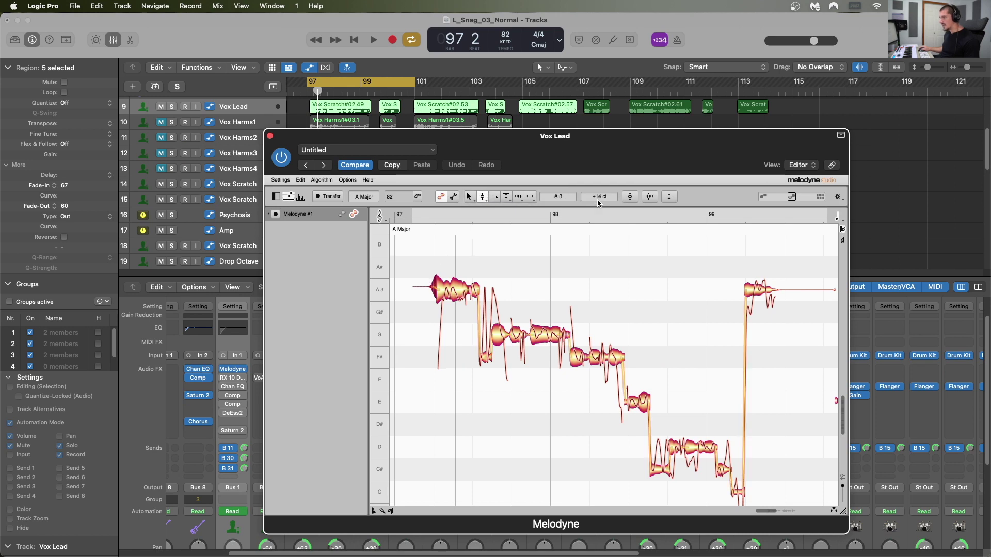
Audition the opening of the phrase in bar 97 with the first A3 note's new pitch offset.
{"action": "key", "text": "space"}
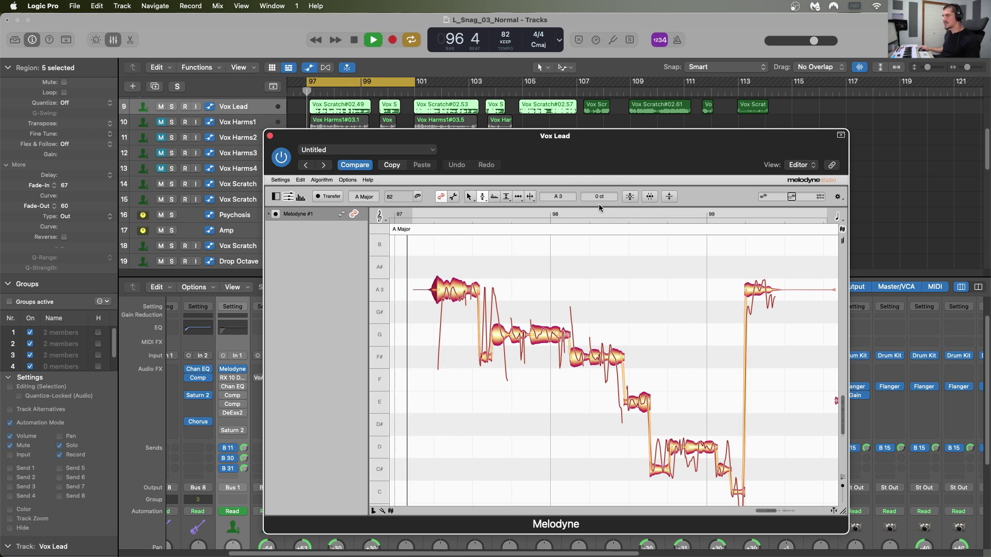
{"action": "key", "text": "space"}
{"action": "key", "text": "space"}
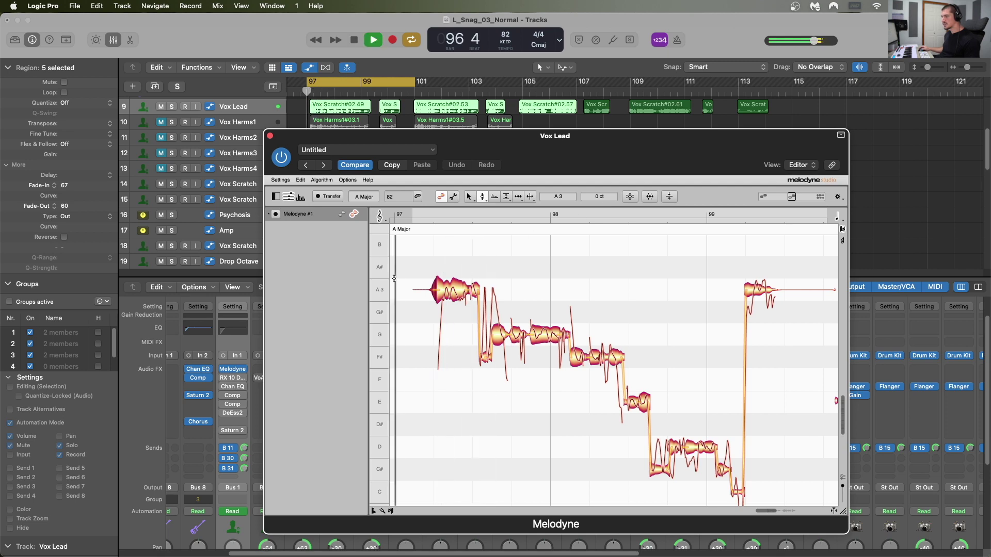
{"action": "key", "text": "space"}
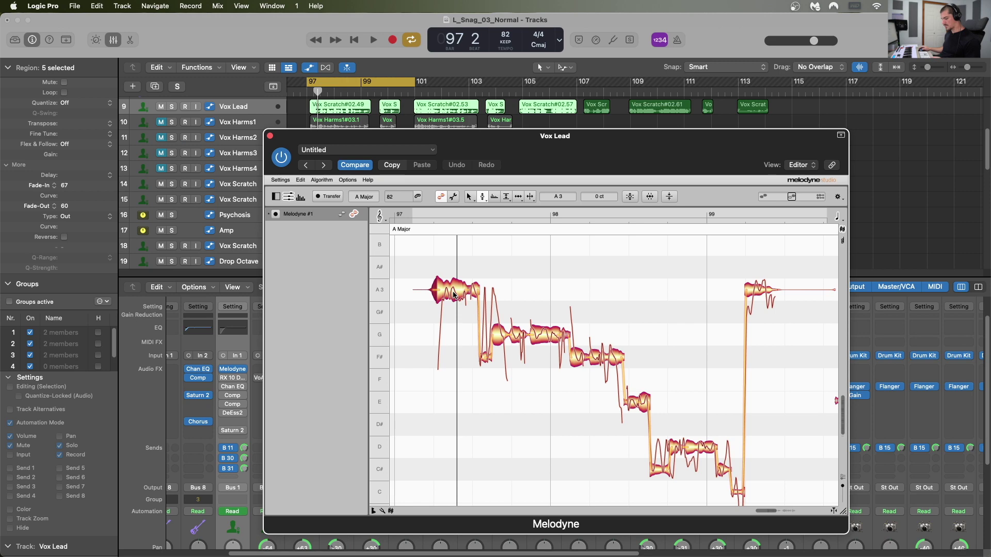
Set the pitch modulation of the first A3 note in bar 97 to 100% and audition the phrase through bar 100.
{"action": "left_click", "coordinate": [450, 293]}
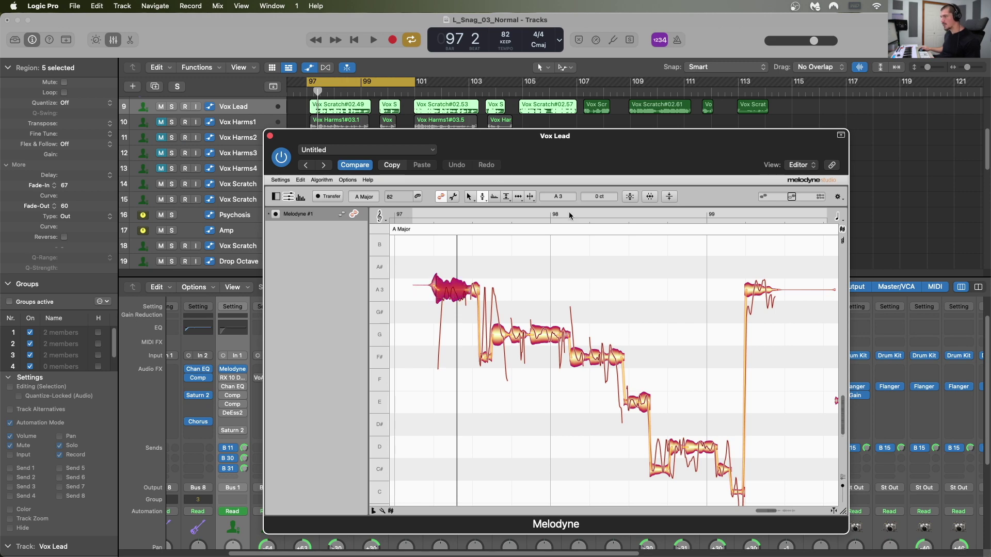
{"action": "left_click", "coordinate": [486, 200]}
{"action": "left_click", "coordinate": [486, 212]}
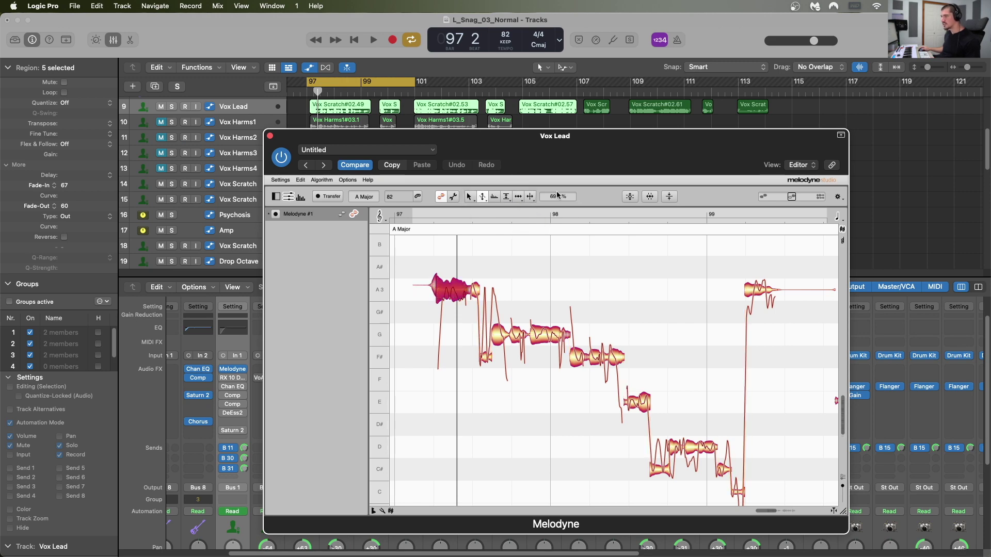
{"action": "double_click", "coordinate": [555, 197]}
{"action": "type", "text": "100"}
{"action": "key", "text": "Return"}
{"action": "key", "text": "space"}
{"action": "key", "text": "space"}
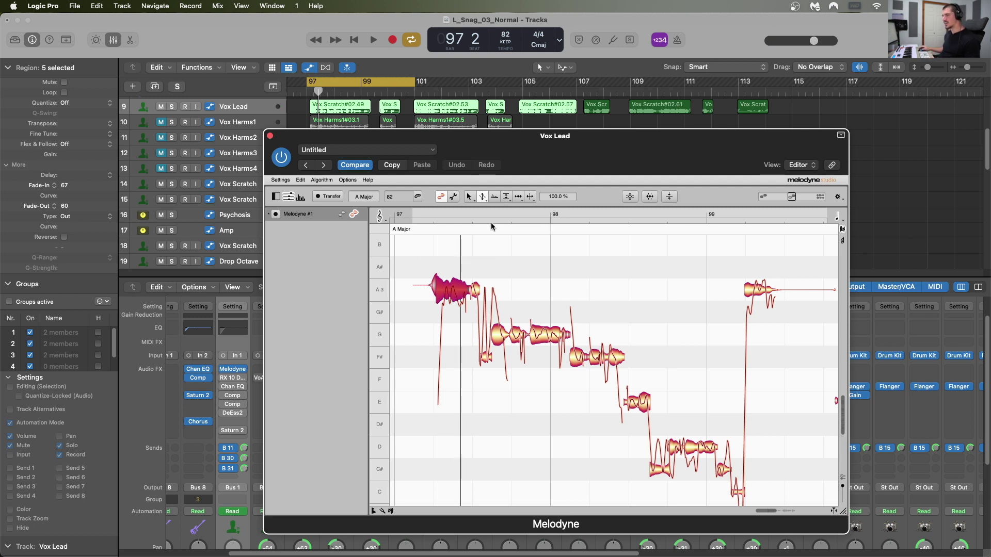
{"action": "key", "text": "space"}
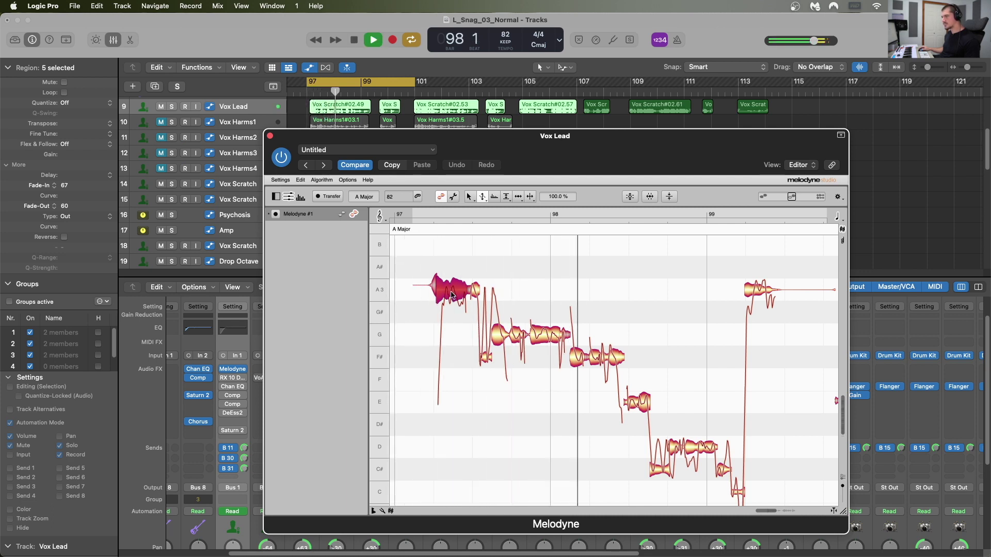
{"action": "key", "text": "space"}
{"action": "key", "text": "space"}
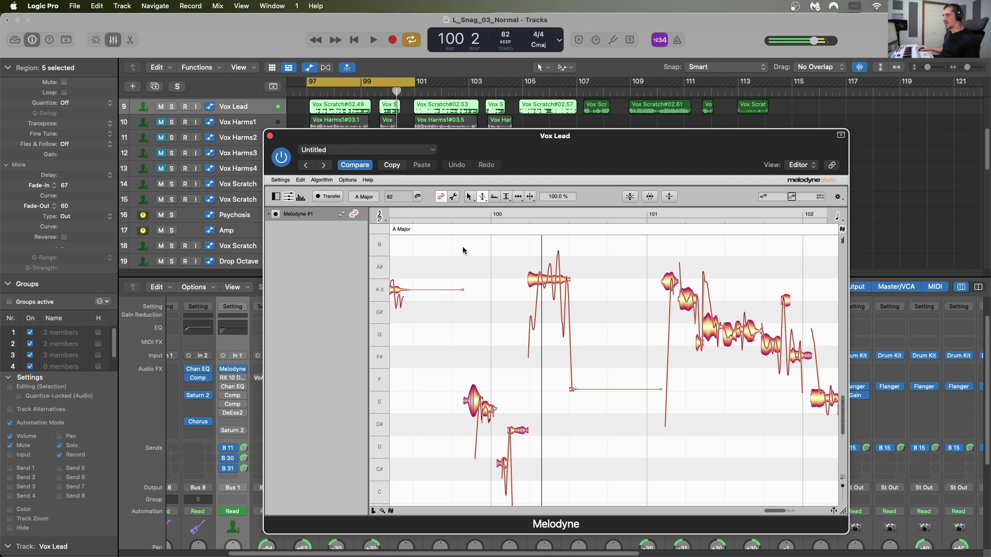
Apply the Correct Pitch macro at 100% pitch center to the notes from late bar 99 through bar 100, and audition.
{"action": "scroll", "coordinate": [469, 265], "scroll_direction": "left", "scroll_amount": 10}
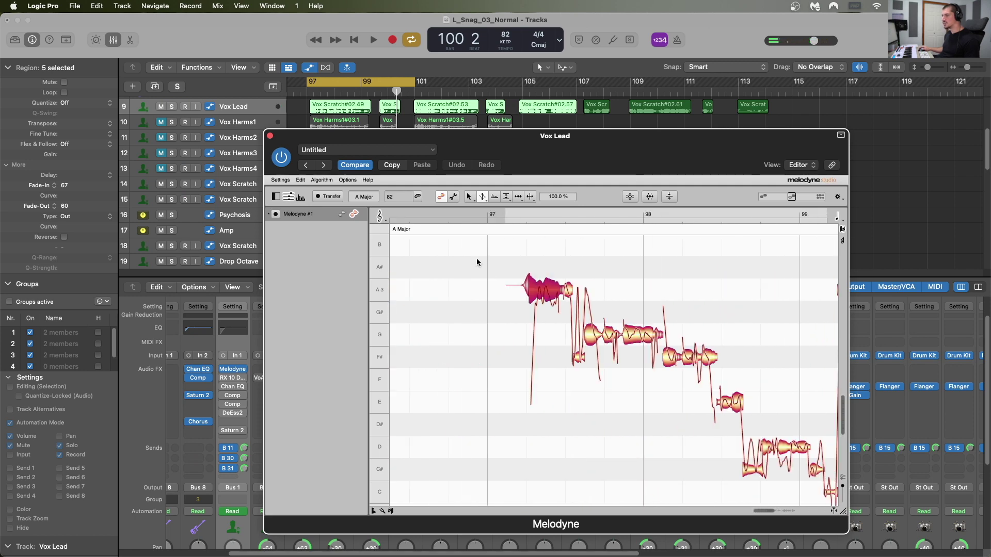
{"action": "scroll", "coordinate": [479, 251], "scroll_direction": "right", "scroll_amount": 10}
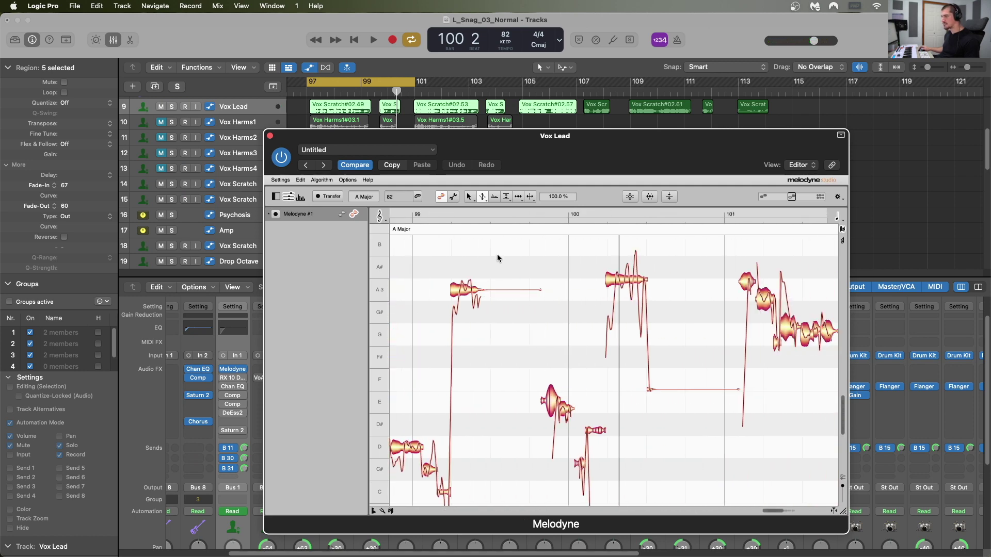
{"action": "left_click_drag", "start_coordinate": [548, 243], "coordinate": [657, 498]}
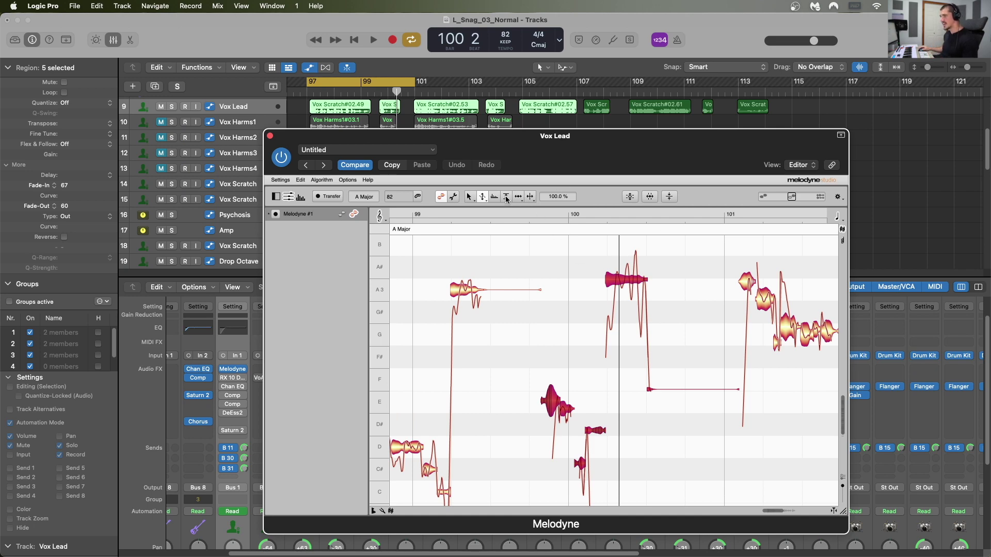
{"action": "left_click", "coordinate": [630, 197]}
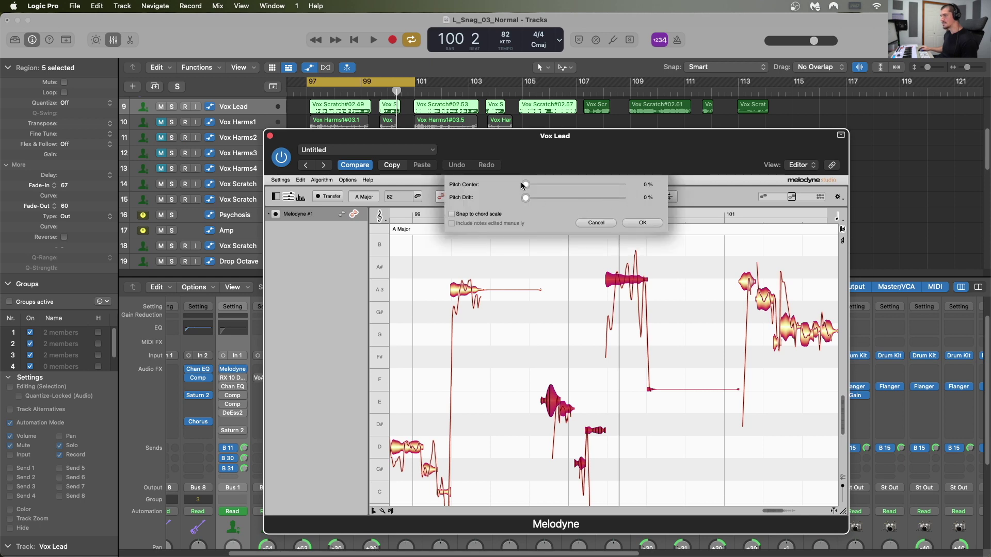
{"action": "left_click_drag", "start_coordinate": [523, 184], "coordinate": [626, 186]}
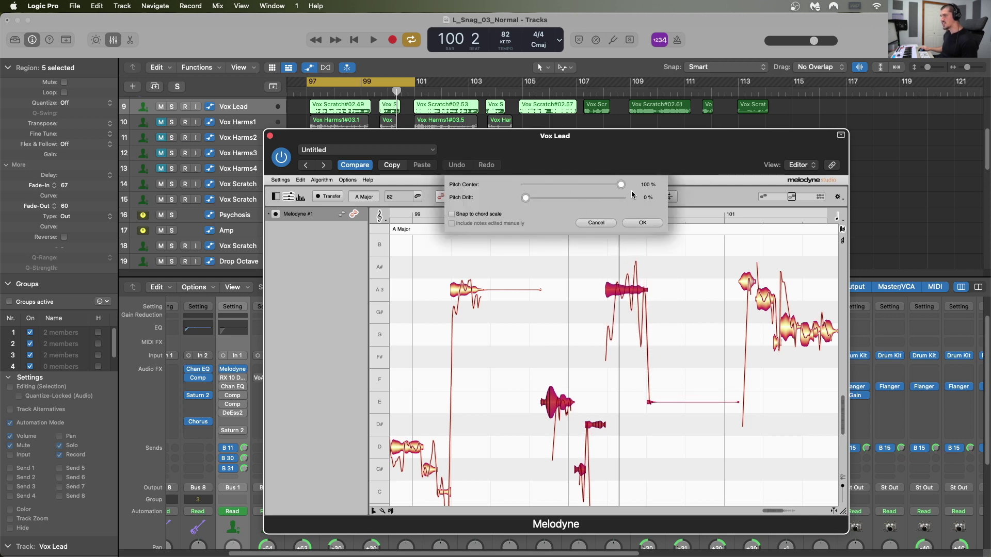
{"action": "left_click", "coordinate": [643, 223]}
{"action": "key", "text": "space"}
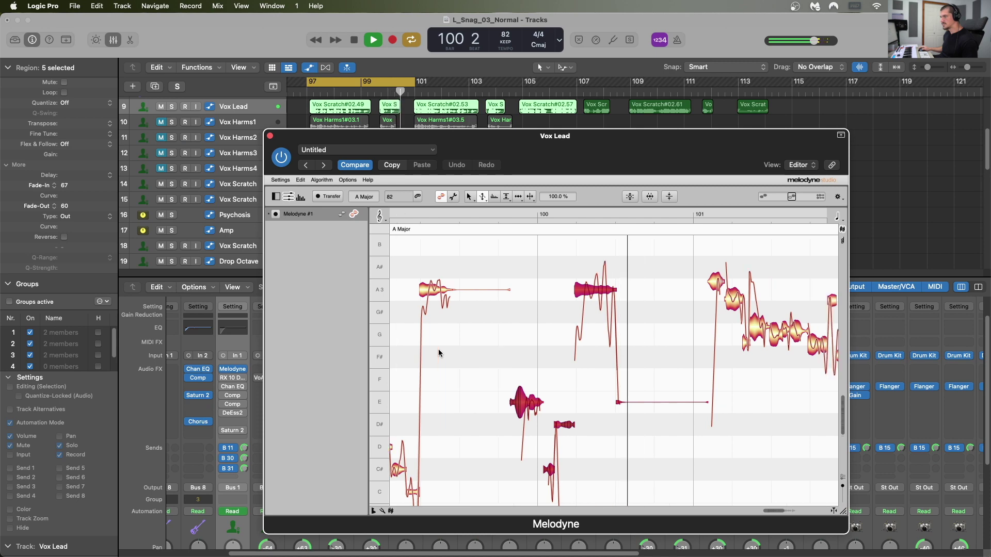
{"action": "key", "text": "space"}
Move the cycle range to bars 101–104 and apply the Correct Pitch macro at 100% pitch center to all notes in those bars.
{"action": "left_click_drag", "start_coordinate": [389, 82], "coordinate": [496, 83]}
{"action": "scroll", "coordinate": [481, 274], "scroll_direction": "right", "scroll_amount": 2}
{"action": "left_click_drag", "start_coordinate": [465, 242], "coordinate": [793, 458]}
{"action": "scroll", "coordinate": [774, 449], "scroll_direction": "right", "scroll_amount": 2}
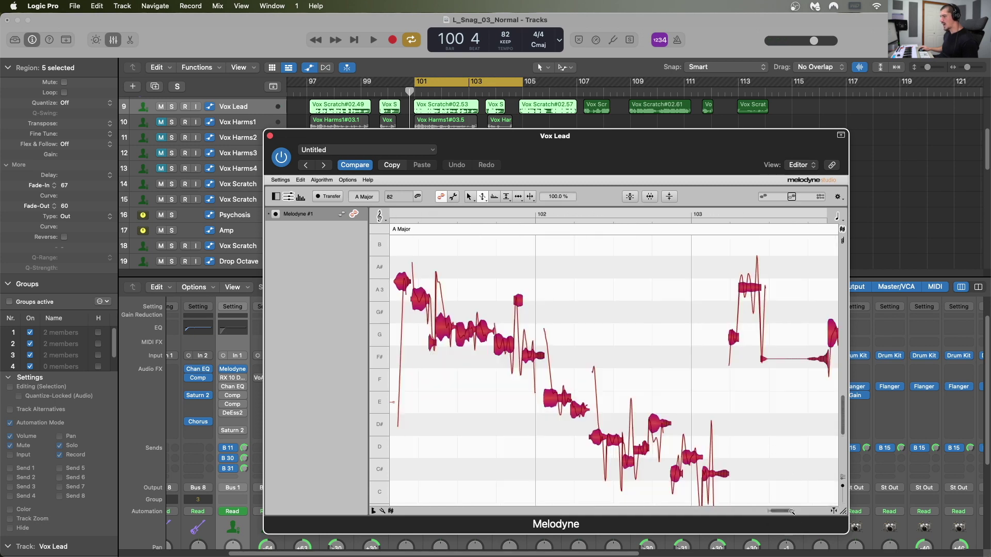
{"action": "scroll", "coordinate": [763, 406], "scroll_direction": "right", "scroll_amount": 6}
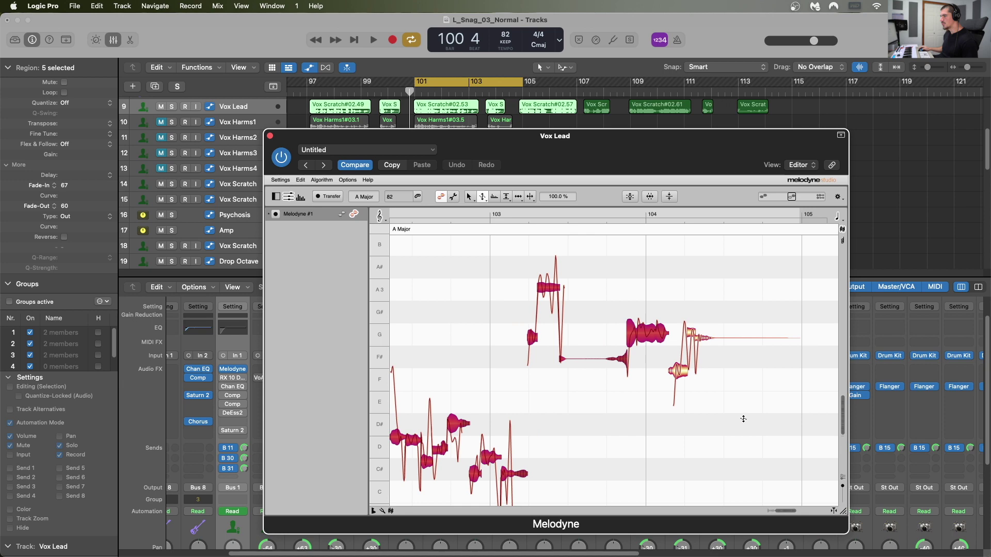
{"action": "scroll", "coordinate": [692, 292], "scroll_direction": "left", "scroll_amount": 4}
{"action": "scroll", "coordinate": [693, 290], "scroll_direction": "left", "scroll_amount": 1}
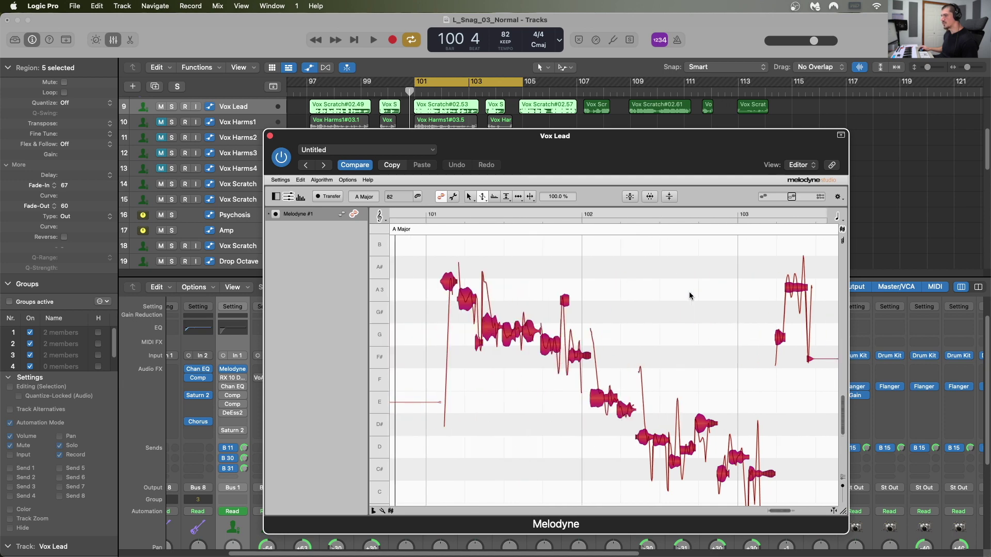
{"action": "scroll", "coordinate": [715, 280], "scroll_direction": "right", "scroll_amount": 5}
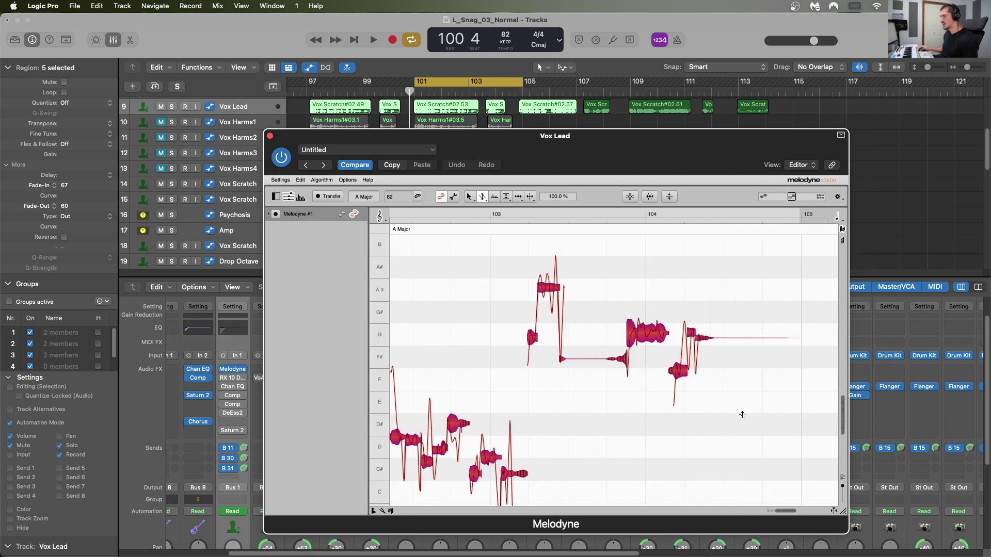
{"action": "left_click", "coordinate": [631, 196]}
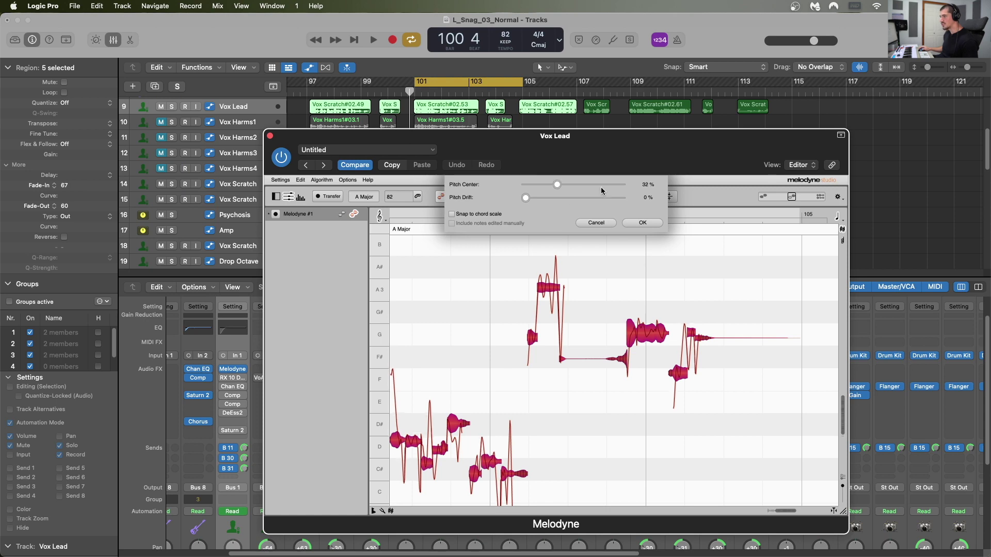
{"action": "left_click", "coordinate": [642, 222]}
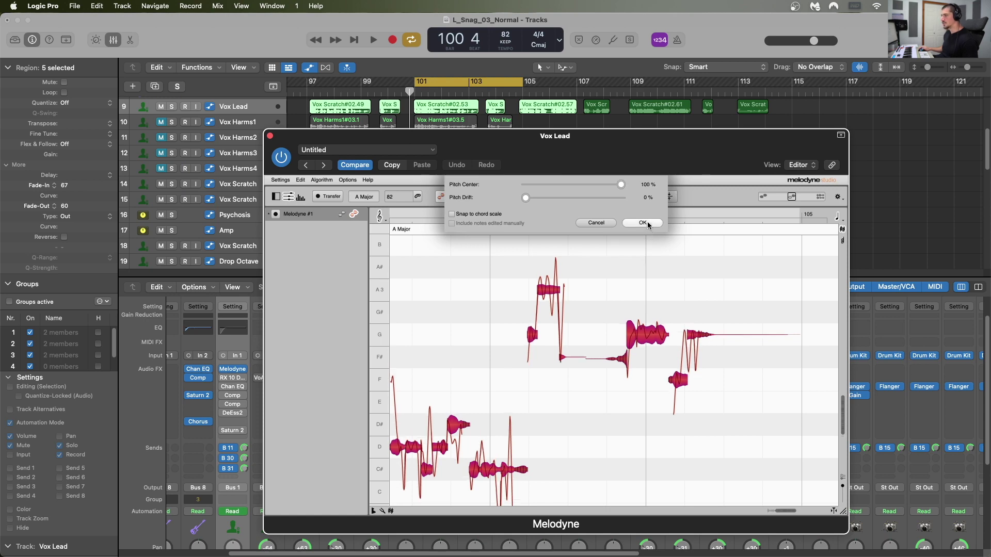
Audition the start of bar 101, deselect the notes, and shift the cycle range slightly earlier to begin just before the bar.
{"action": "key", "text": "space"}
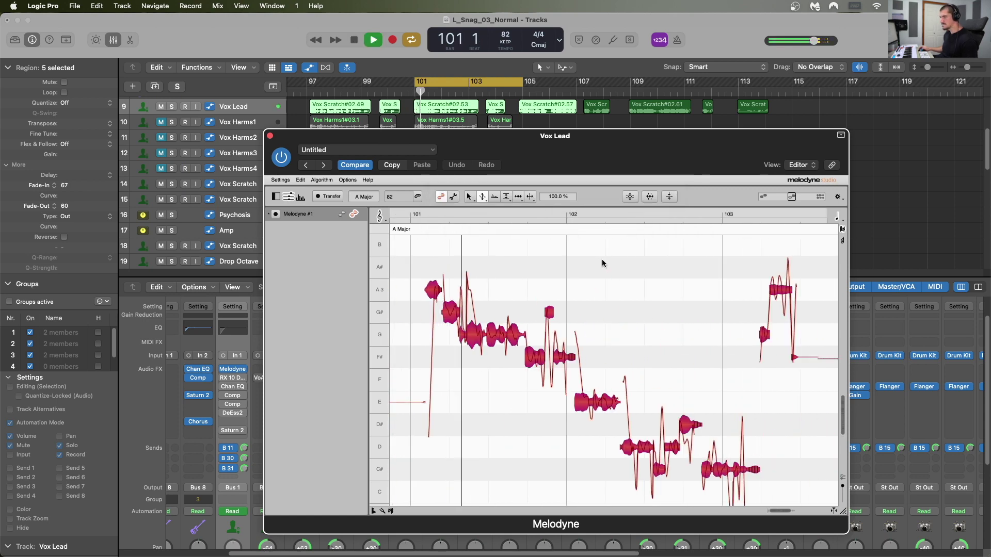
{"action": "key", "text": "space"}
{"action": "key", "text": "space"}
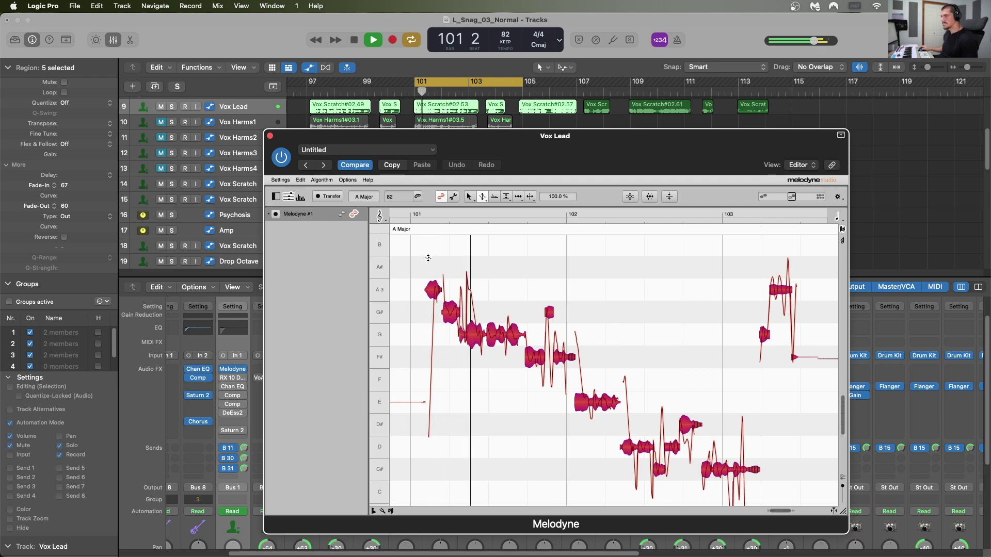
{"action": "key", "text": "space"}
{"action": "key", "text": "super+a"}
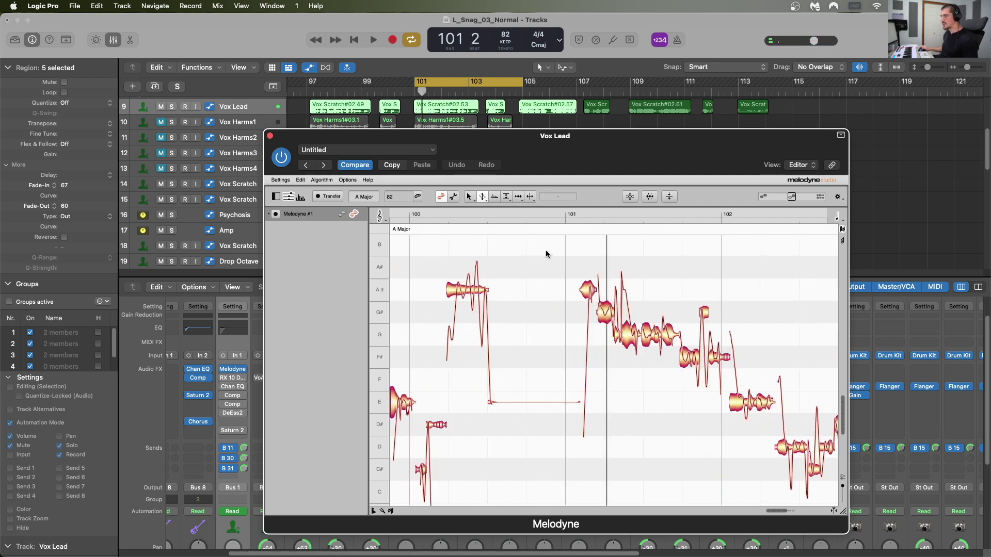
{"action": "left_click_drag", "start_coordinate": [448, 87], "coordinate": [442, 87]}
{"action": "key", "text": "space"}
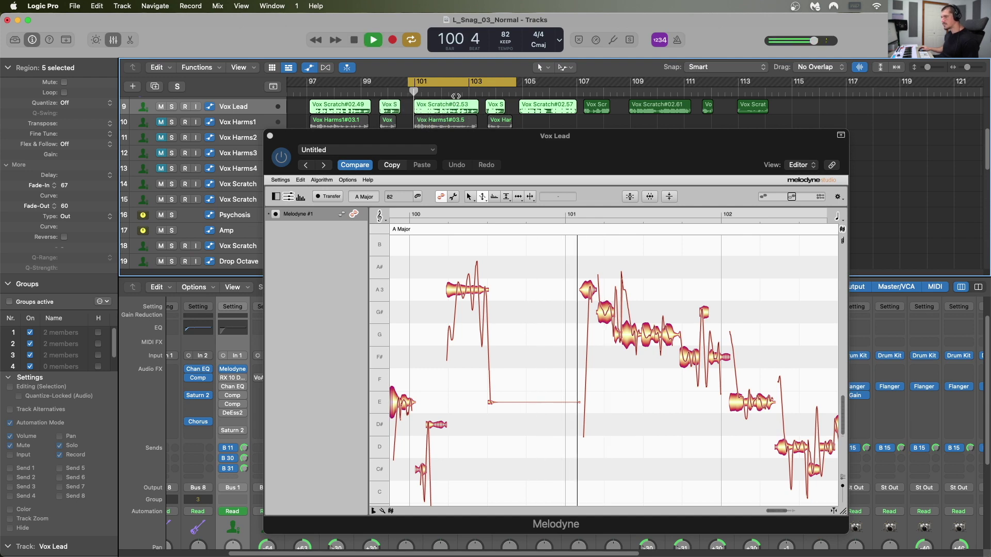
{"action": "key", "text": "space"}
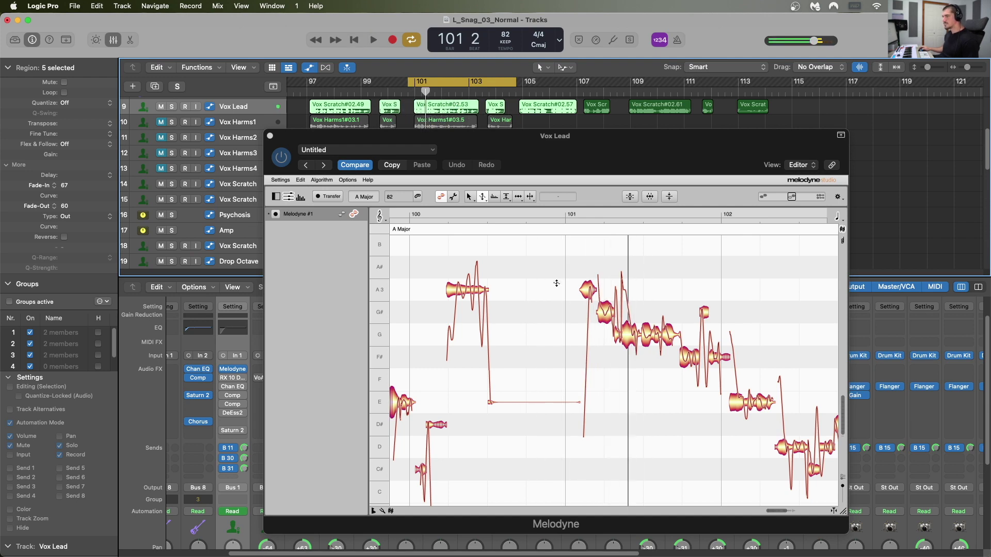
Lower the first A3 note of bar 101 to G#3 and audition the start of the phrase.
{"action": "left_click", "coordinate": [587, 290]}
{"action": "left_click", "coordinate": [483, 197]}
{"action": "left_click", "coordinate": [485, 209]}
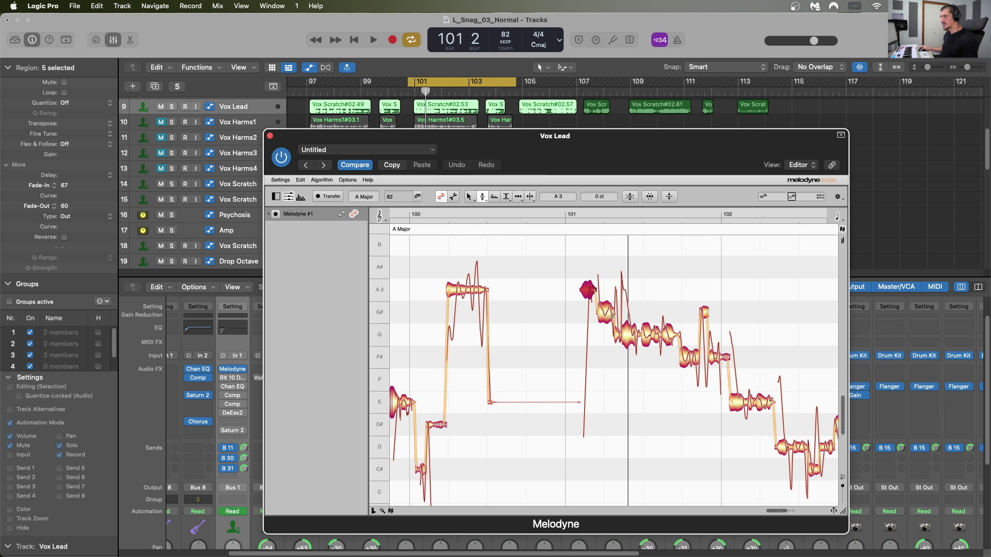
{"action": "left_click_drag", "start_coordinate": [589, 289], "coordinate": [589, 310]}
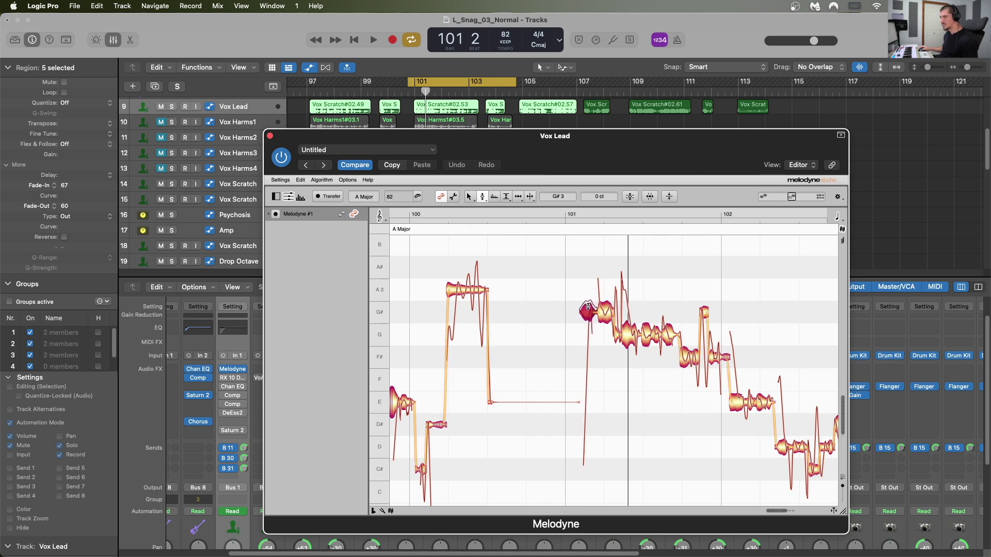
{"action": "key", "text": "space"}
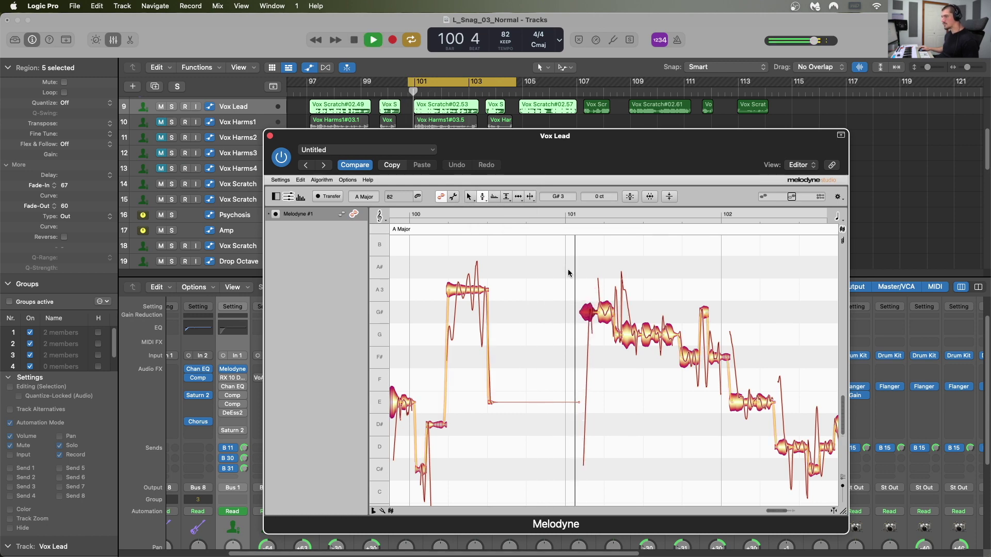
{"action": "key", "text": "space"}
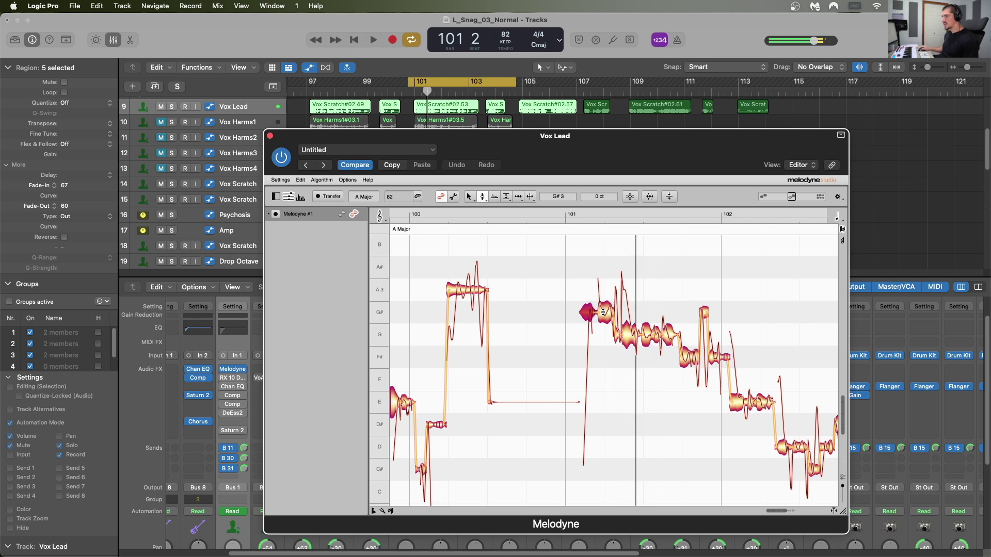
{"action": "key", "text": "space"}
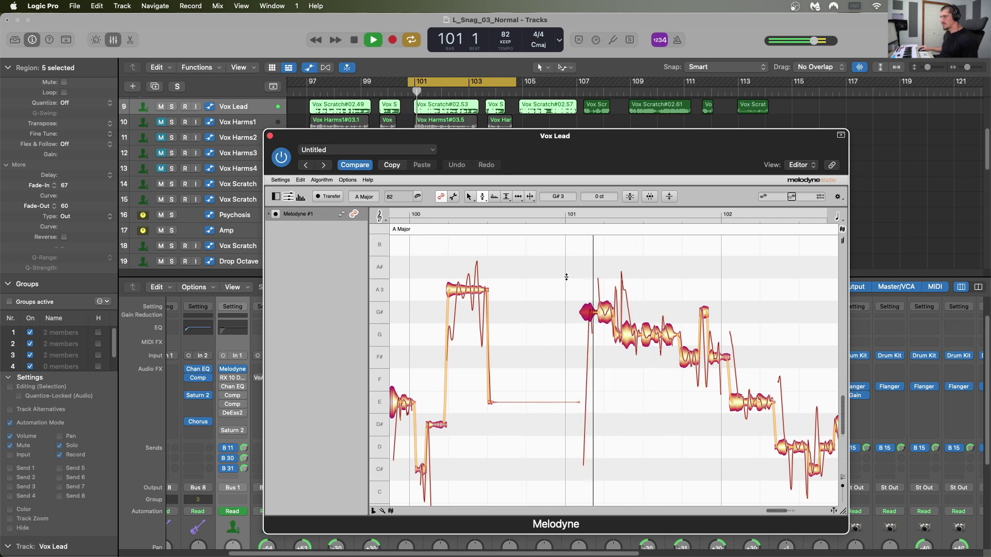
{"action": "key", "text": "space"}
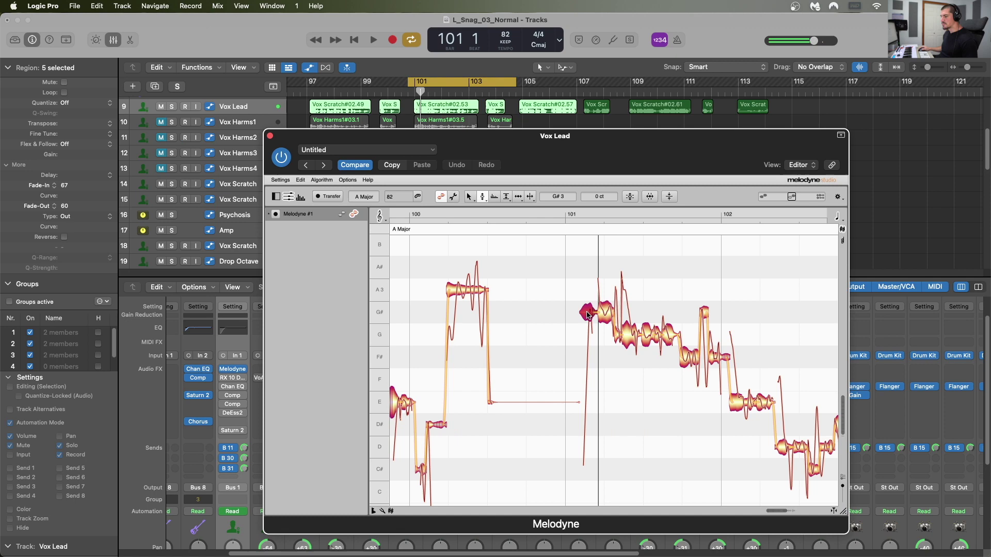
Deselect the notes and place the playhead at the start of bar 101.
{"action": "left_click", "coordinate": [604, 311]}
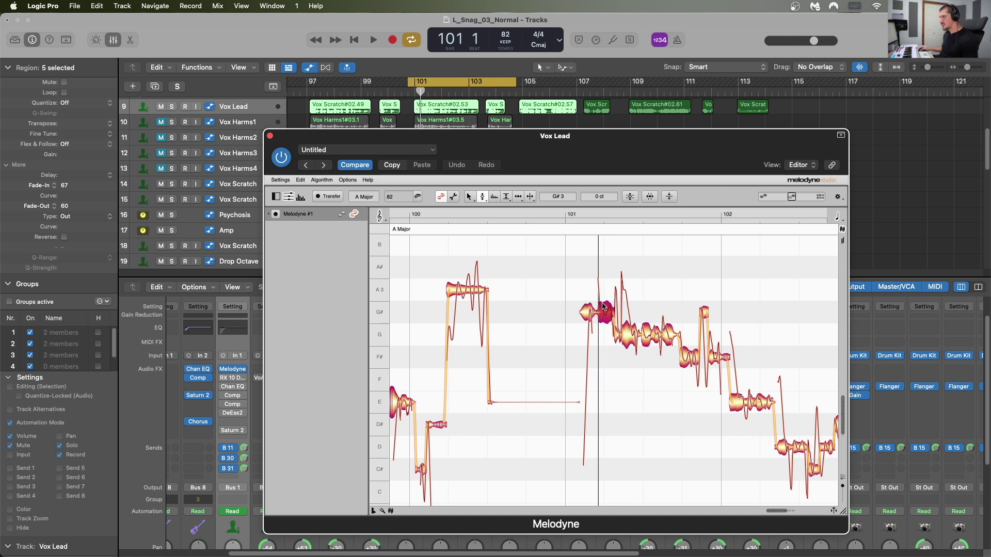
{"action": "left_click", "coordinate": [603, 271]}
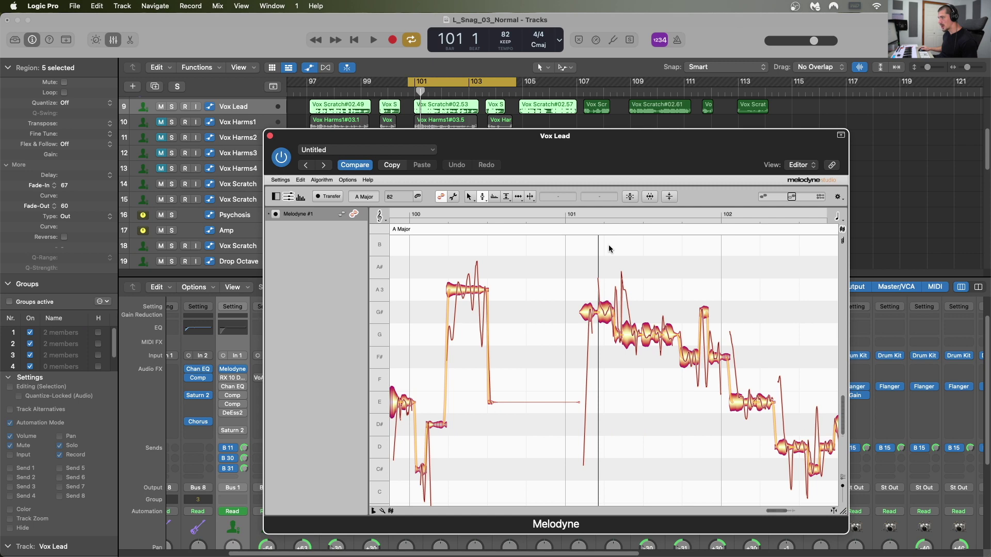
{"action": "scroll", "coordinate": [609, 249], "scroll_direction": "right", "scroll_amount": 3}
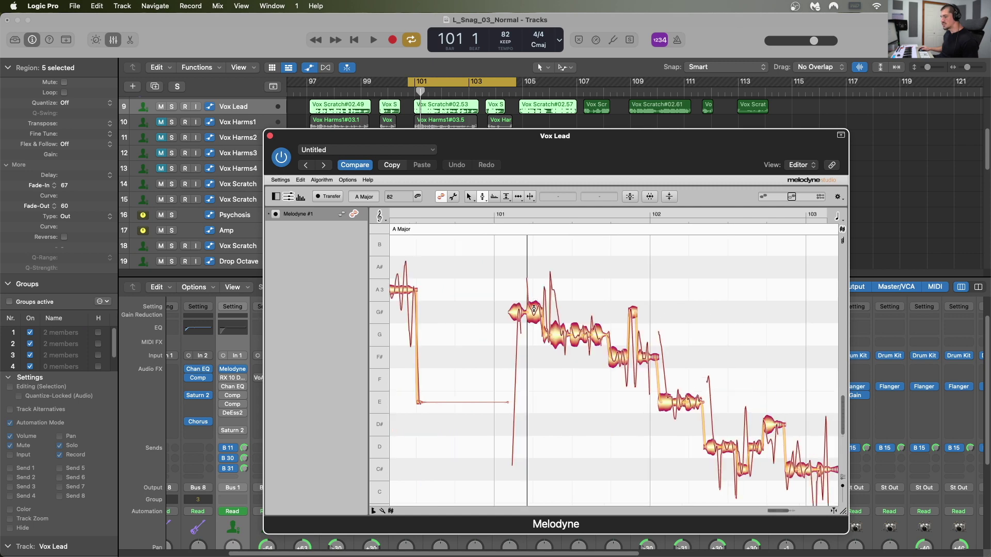
{"action": "left_click", "coordinate": [422, 92]}
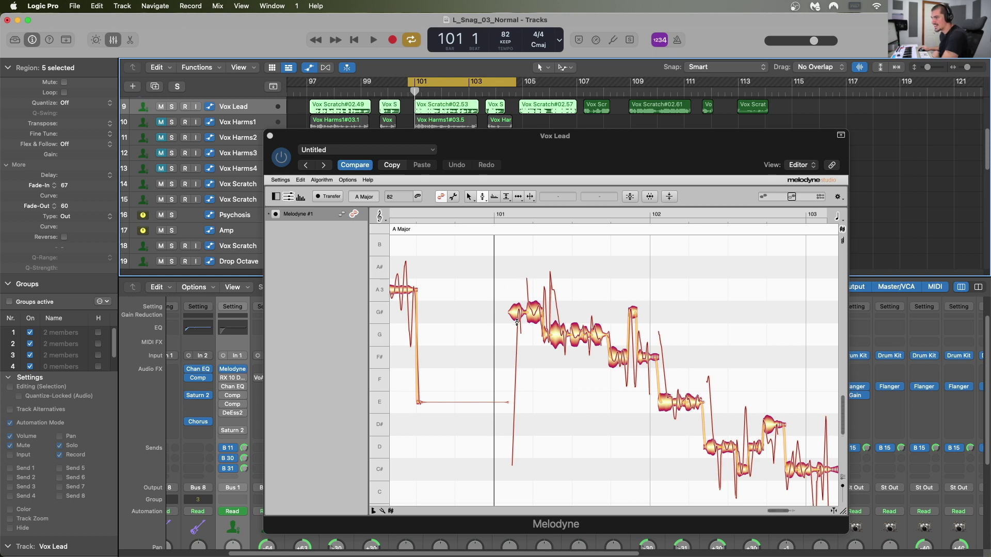
Set the pitch modulation of the second note in bar 101 to 70% and audition the phrase.
{"action": "left_click", "coordinate": [534, 313]}
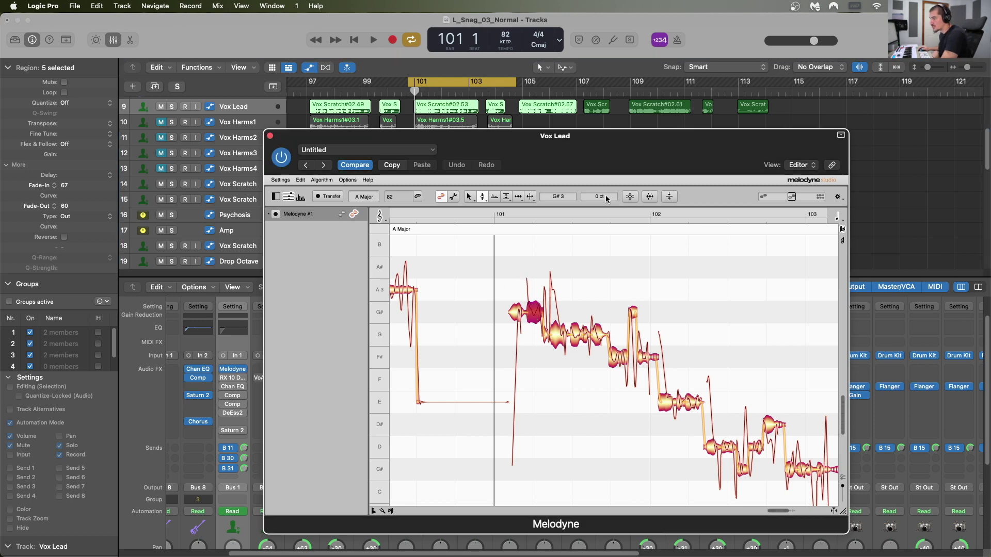
{"action": "left_click", "coordinate": [482, 197]}
{"action": "left_click", "coordinate": [493, 211]}
{"action": "left_click_drag", "start_coordinate": [534, 313], "coordinate": [534, 316]}
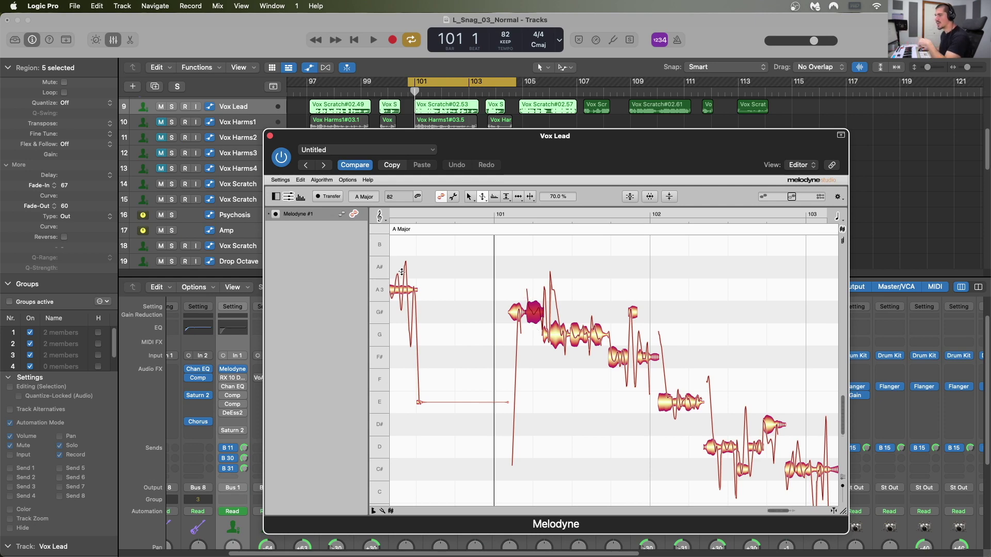
{"action": "key", "text": "space"}
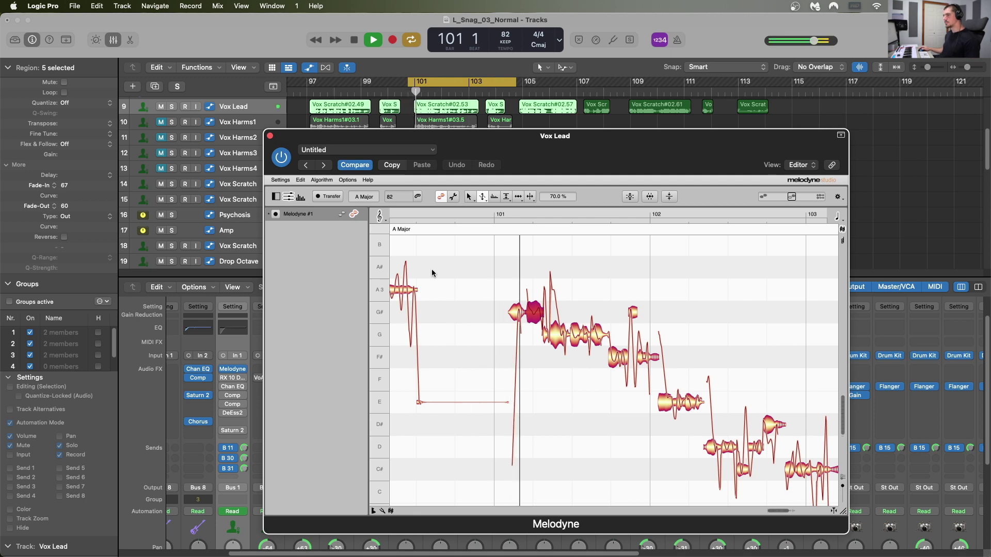
{"action": "key", "text": "space"}
Try lowering the first note of bar 101 to G3 and audition it.
{"action": "left_click", "coordinate": [529, 300]}
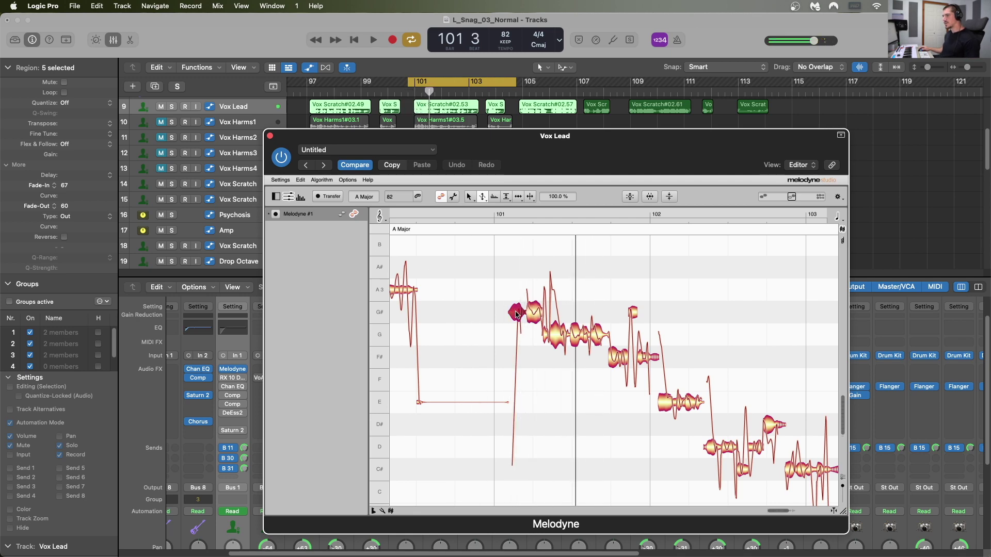
{"action": "left_click_drag", "start_coordinate": [515, 313], "coordinate": [513, 332]}
{"action": "key", "text": "space"}
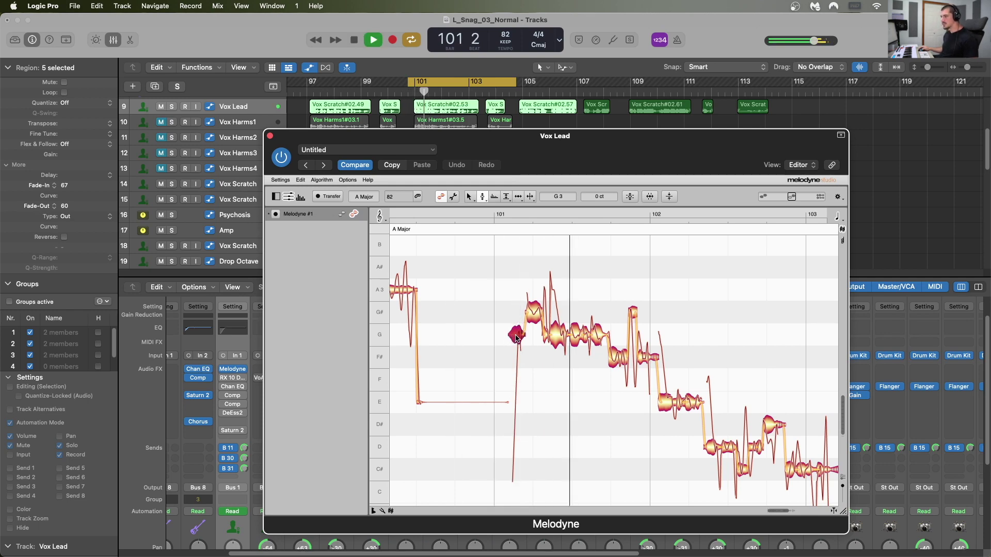
{"action": "key", "text": "space"}
Try the first note of bar 101 at A3, then return it to G#3, auditioning each pitch.
{"action": "left_click_drag", "start_coordinate": [510, 338], "coordinate": [515, 291]}
{"action": "key", "text": "space"}
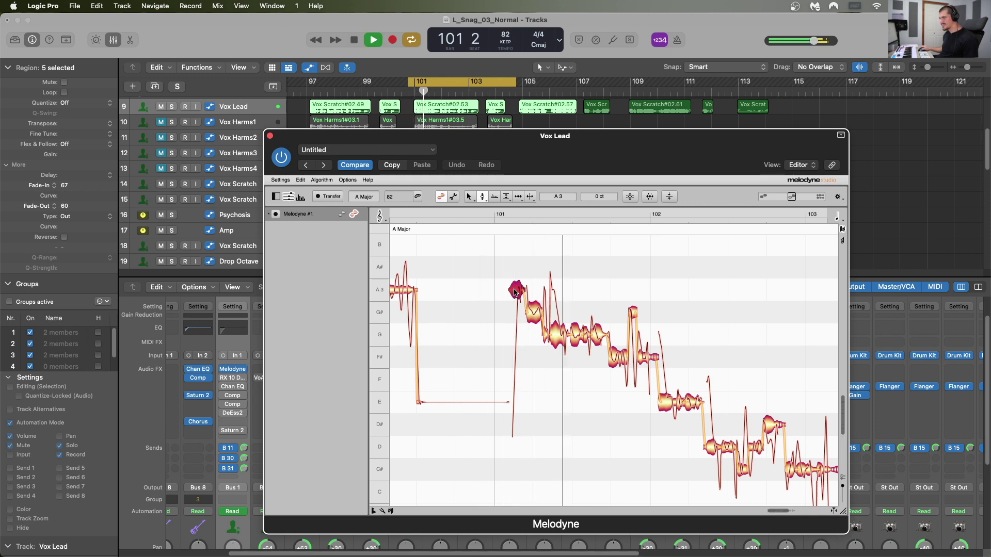
{"action": "key", "text": "space"}
{"action": "left_click_drag", "start_coordinate": [510, 292], "coordinate": [516, 313]}
{"action": "key", "text": "space"}
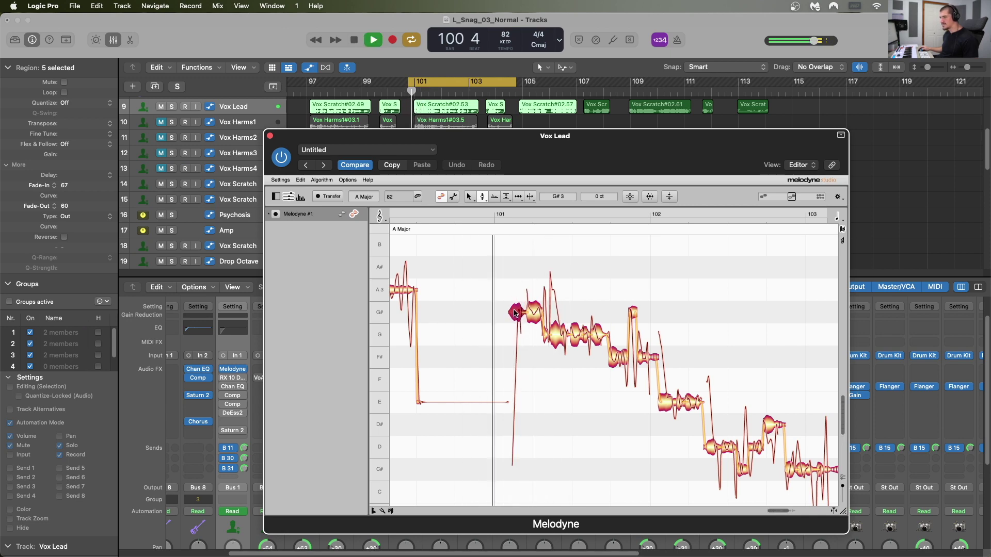
{"action": "key", "text": "space"}
Adjust the pitch modulation of the G3 notes following the second note, setting the short one to 99%, and audition the phrase.
{"action": "left_click", "coordinate": [554, 332]}
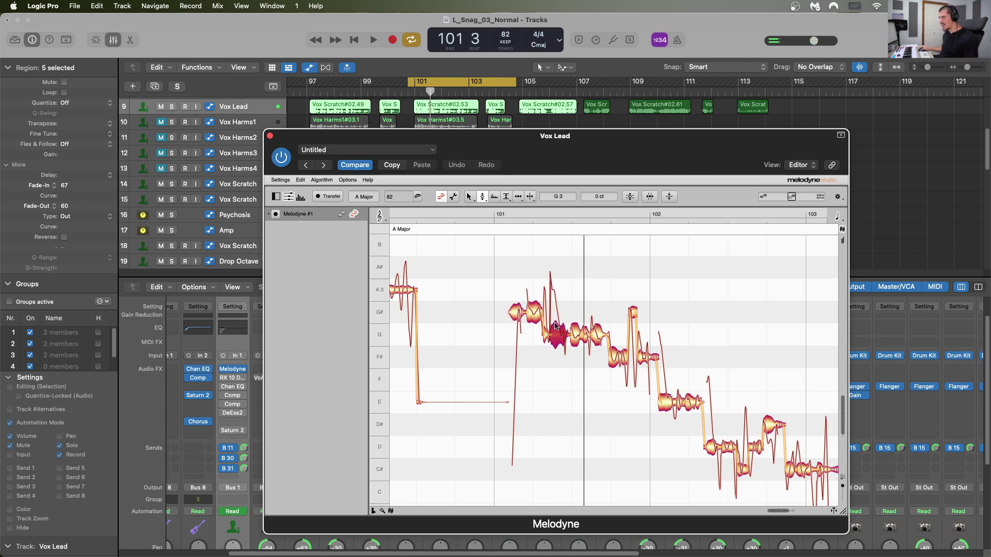
{"action": "left_click", "coordinate": [482, 197]}
{"action": "mouse_move", "coordinate": [554, 335]}
{"action": "left_mouse_down"}
{"action": "mouse_move", "coordinate": [557, 350]}
{"action": "mouse_move", "coordinate": [546, 339]}
{"action": "left_mouse_up"}
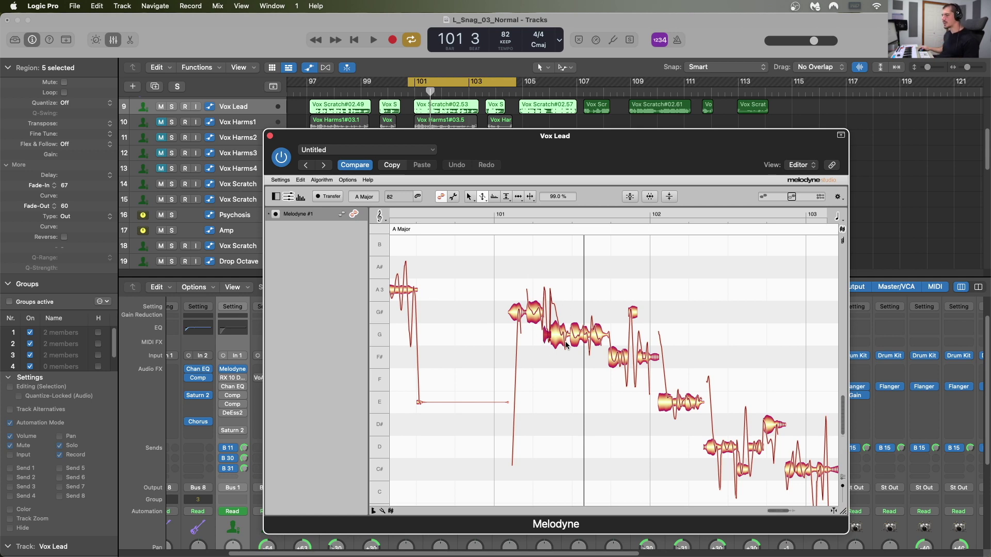
{"action": "key", "text": "space"}
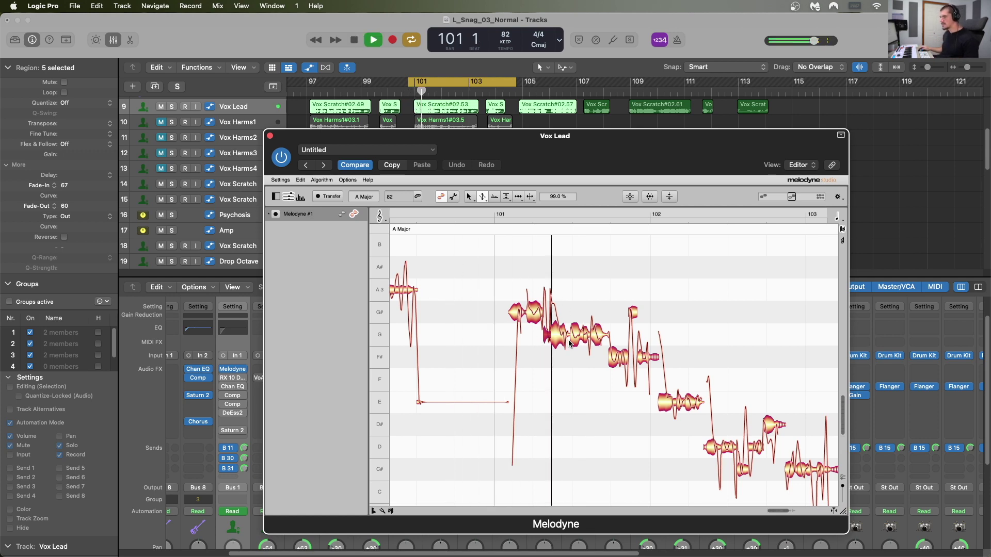
{"action": "key", "text": "space"}
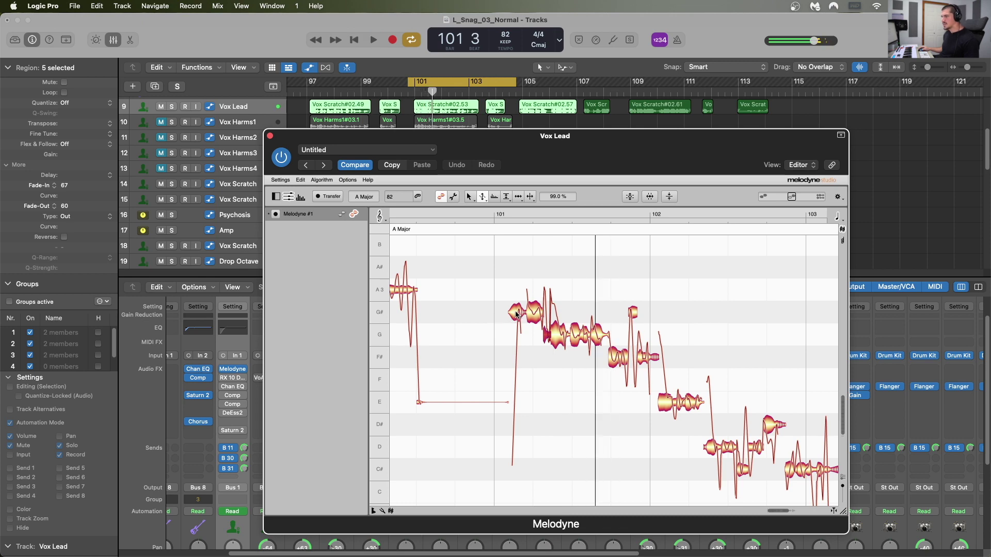
Raise the first note of bar 101 from G# to A3 and audition the start of the phrase.
{"action": "left_click", "coordinate": [517, 314]}
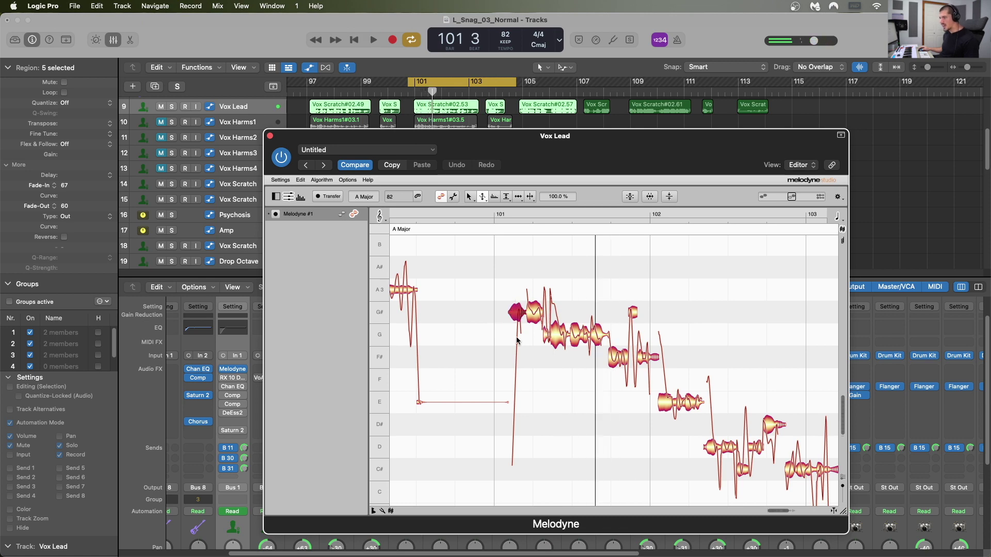
{"action": "left_click", "coordinate": [483, 197]}
{"action": "left_click_drag", "start_coordinate": [516, 313], "coordinate": [517, 290]}
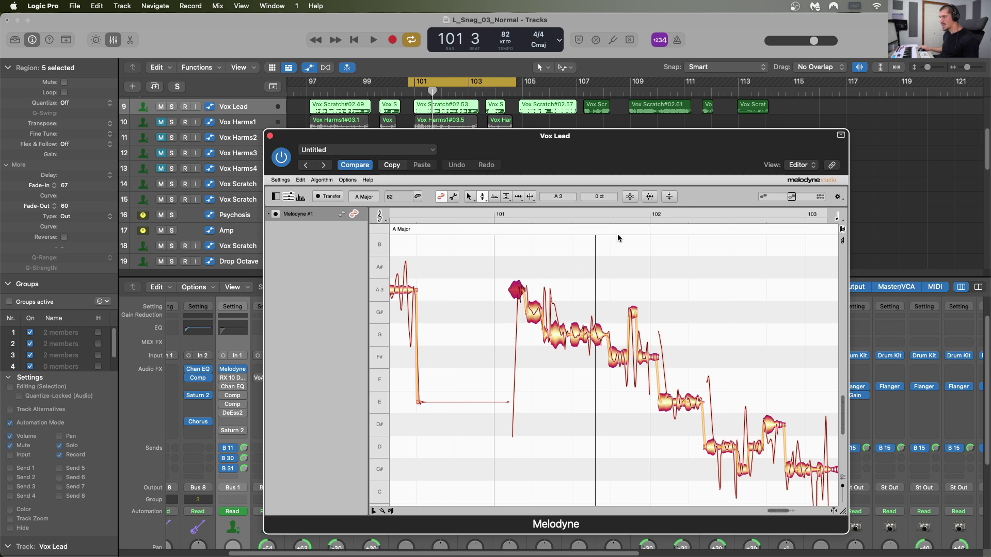
{"action": "key", "text": "space"}
{"action": "key", "text": "space"}
Set the first note's pitch offset to -20 cents and audition the phrase.
{"action": "left_click_drag", "start_coordinate": [599, 197], "coordinate": [599, 204]}
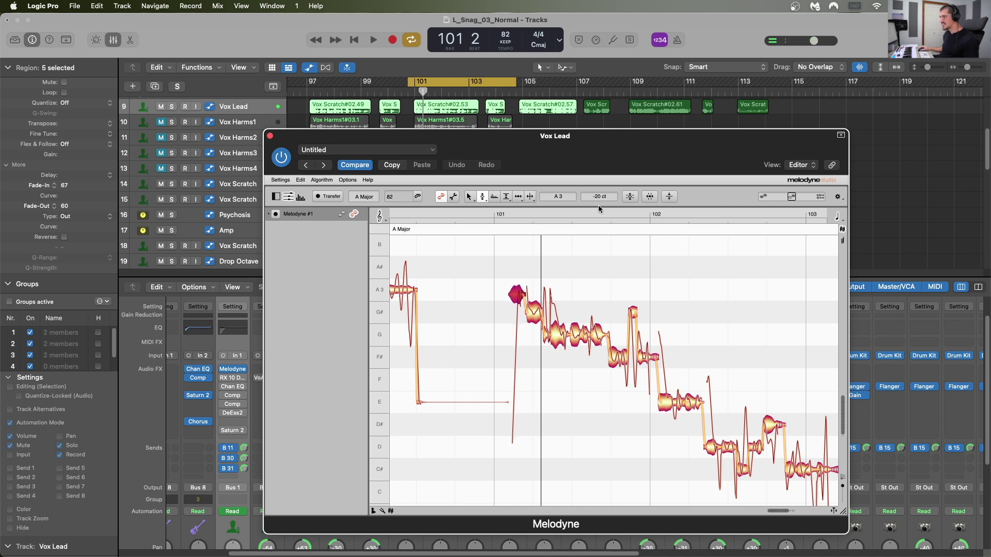
{"action": "key", "text": "space"}
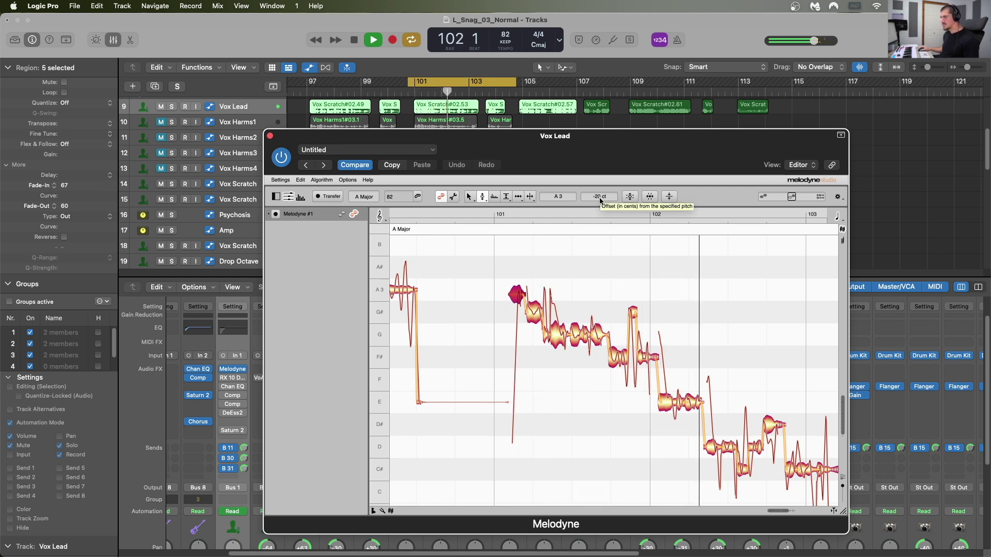
{"action": "key", "text": "space"}
{"action": "key", "text": "space"}
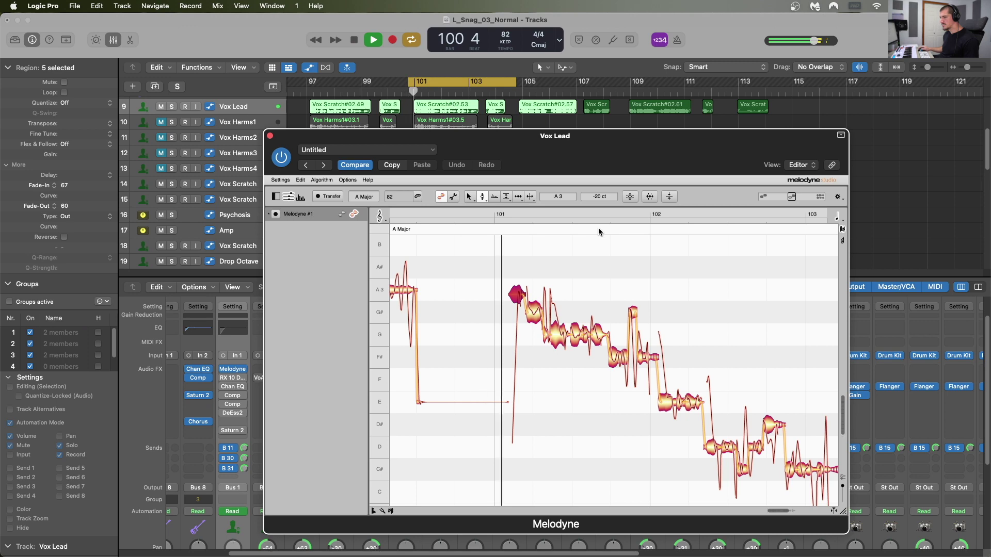
{"action": "key", "text": "space"}
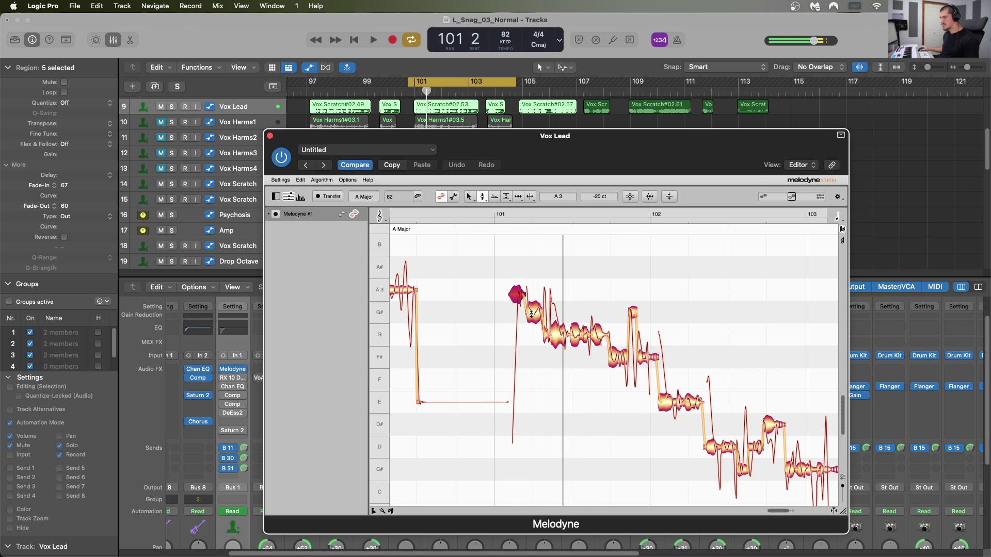
Try lowering the second note of bar 101 to G3 and audition it.
{"action": "left_click_drag", "start_coordinate": [532, 313], "coordinate": [531, 335]}
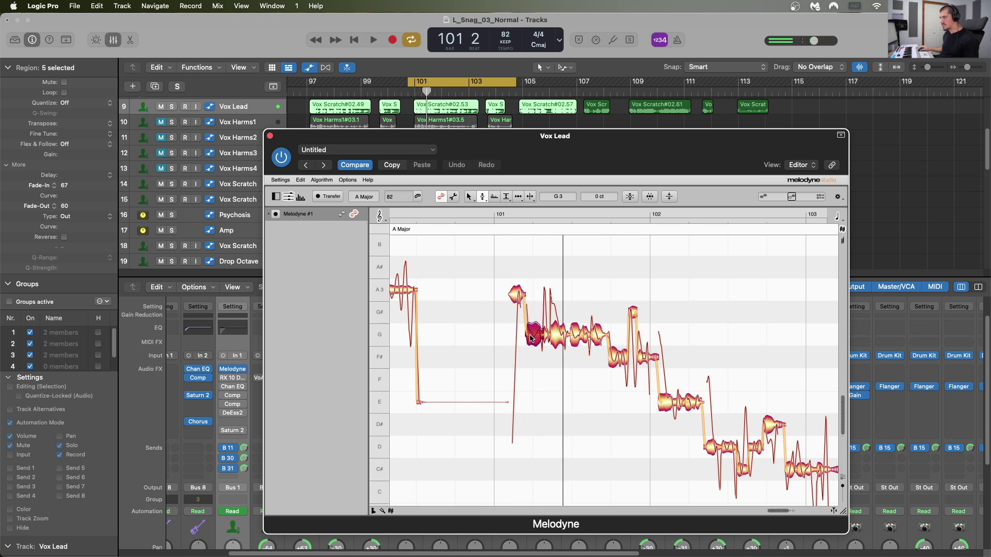
{"action": "key", "text": "space"}
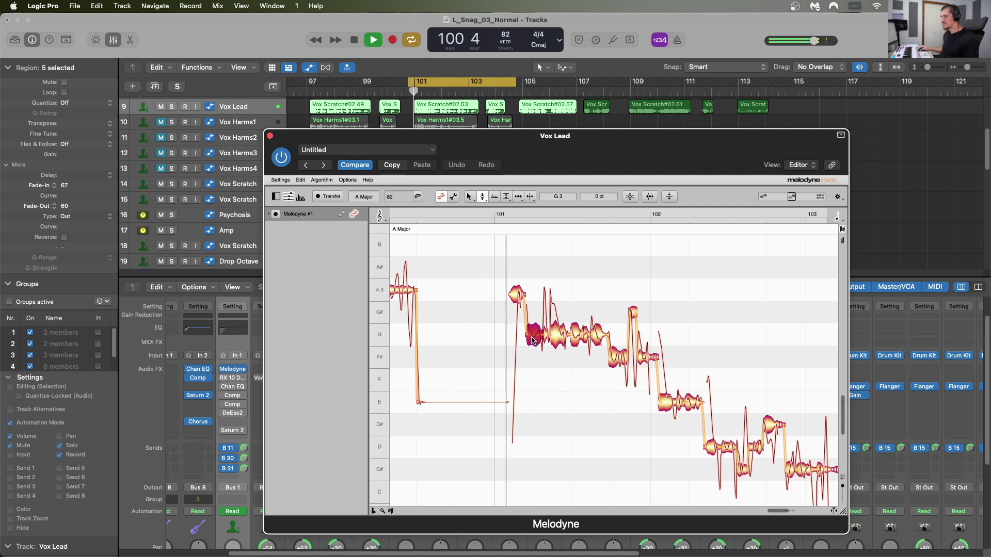
{"action": "key", "text": "space"}
Raise the second note of bar 101 to A3 with a pitch offset of -21 cents and audition the phrase.
{"action": "left_click_drag", "start_coordinate": [534, 341], "coordinate": [534, 295]}
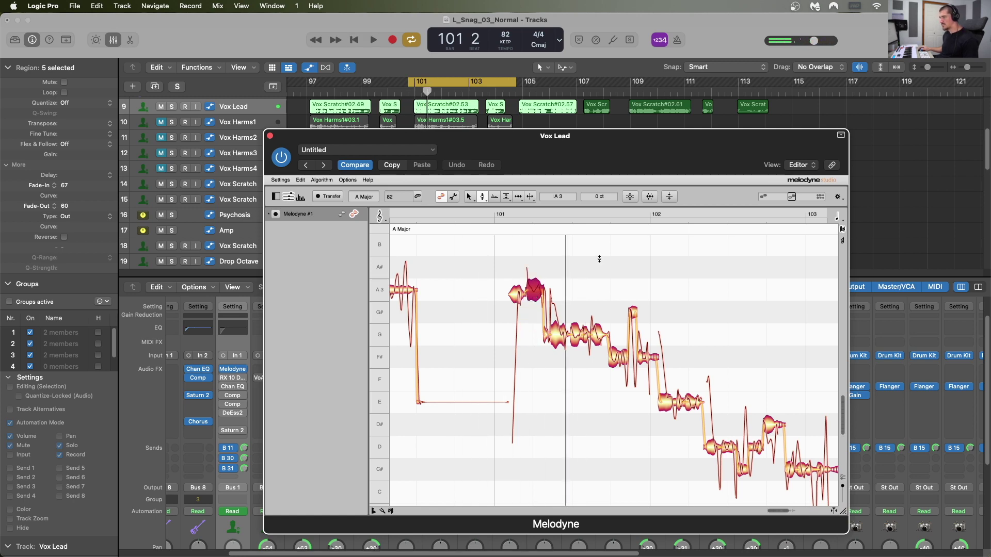
{"action": "left_click_drag", "start_coordinate": [596, 193], "coordinate": [595, 203]}
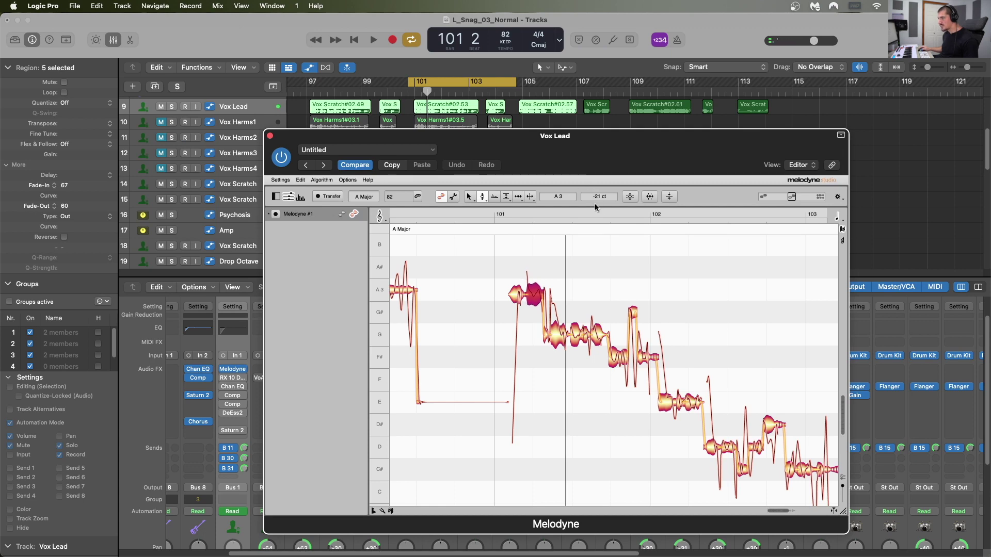
{"action": "key", "text": "space"}
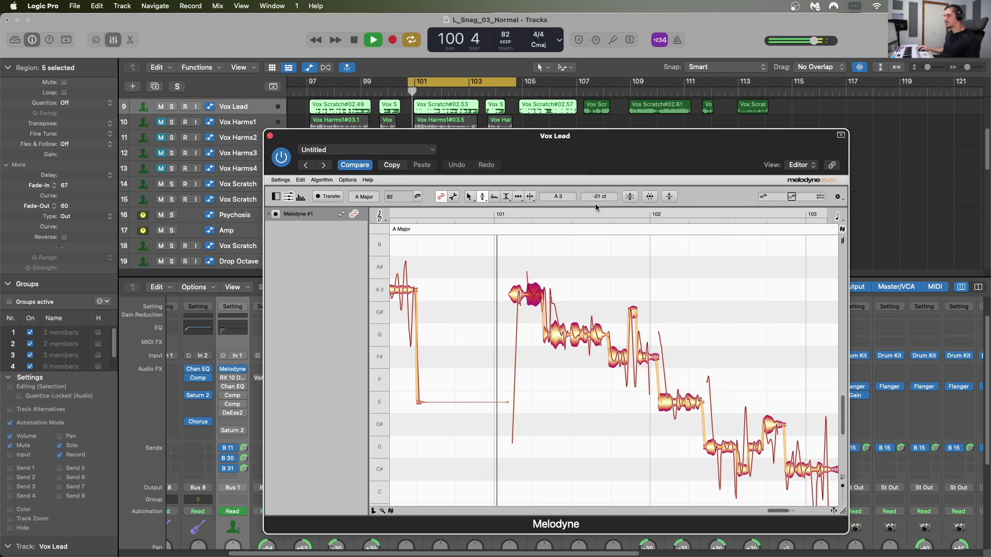
{"action": "key", "text": "space"}
{"action": "key", "text": "space"}
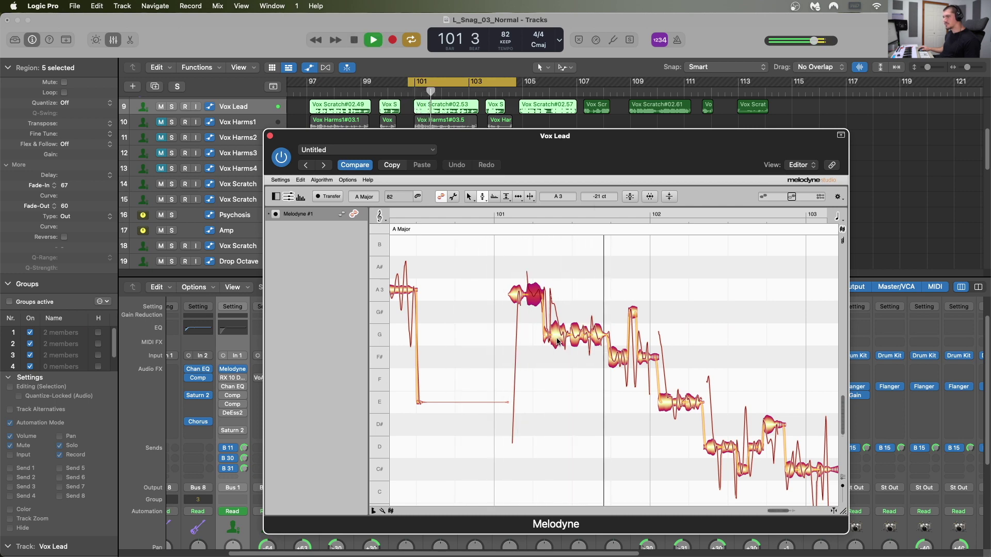
{"action": "key", "text": "space"}
Try the larger G3 note after the second note at A3, then with a -41 cent offset, auditioning each.
{"action": "left_click", "coordinate": [557, 338]}
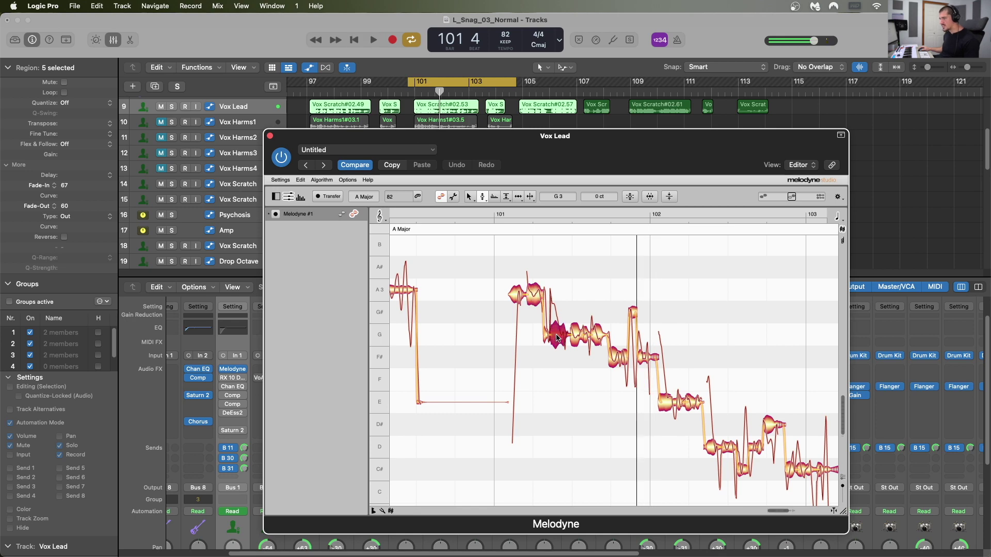
{"action": "left_click_drag", "start_coordinate": [559, 330], "coordinate": [559, 295]}
{"action": "key", "text": "space"}
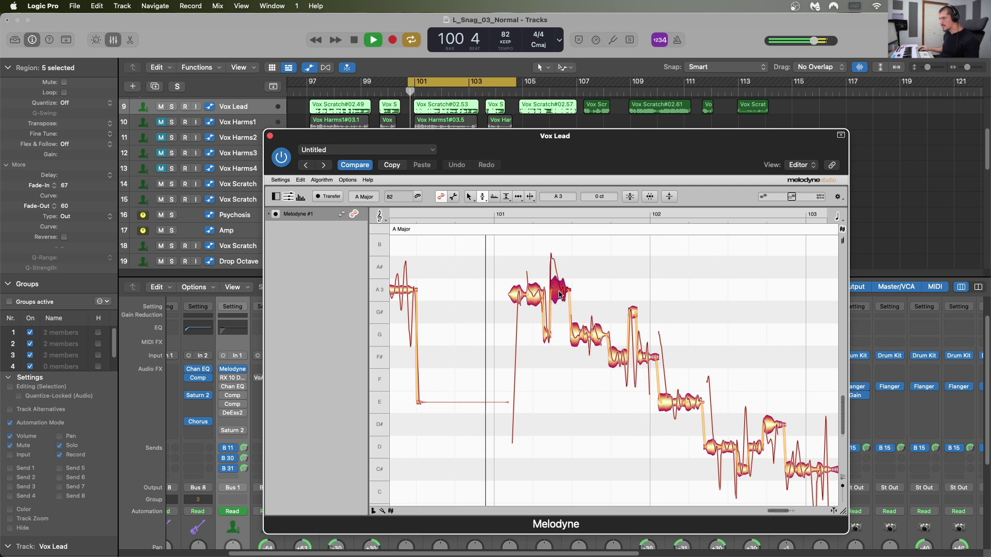
{"action": "key", "text": "space"}
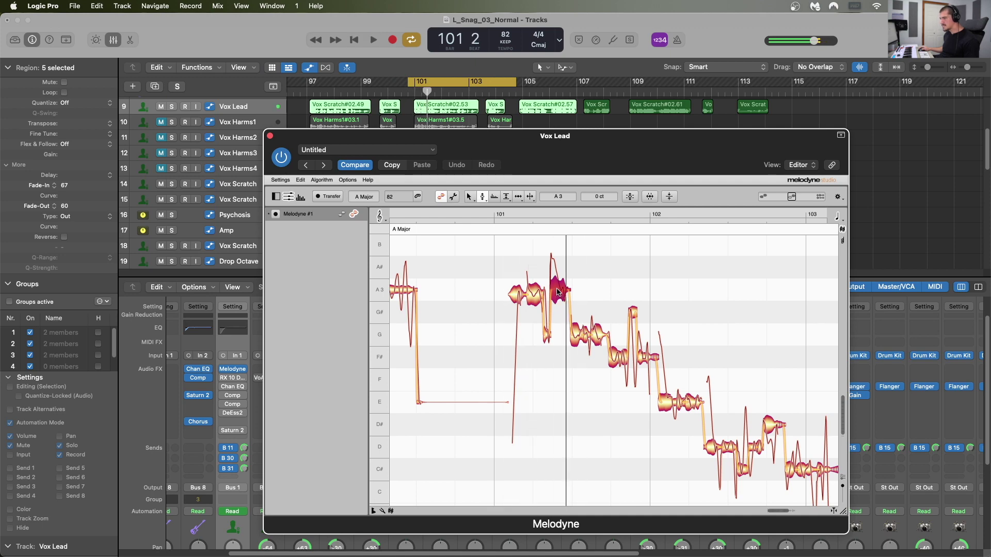
{"action": "left_click_drag", "start_coordinate": [595, 199], "coordinate": [599, 217]}
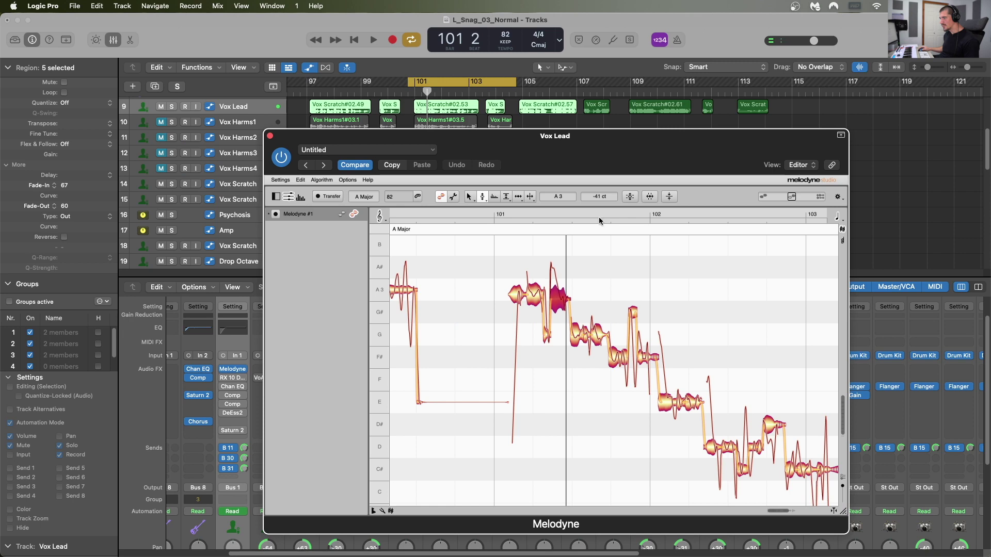
{"action": "key", "text": "space"}
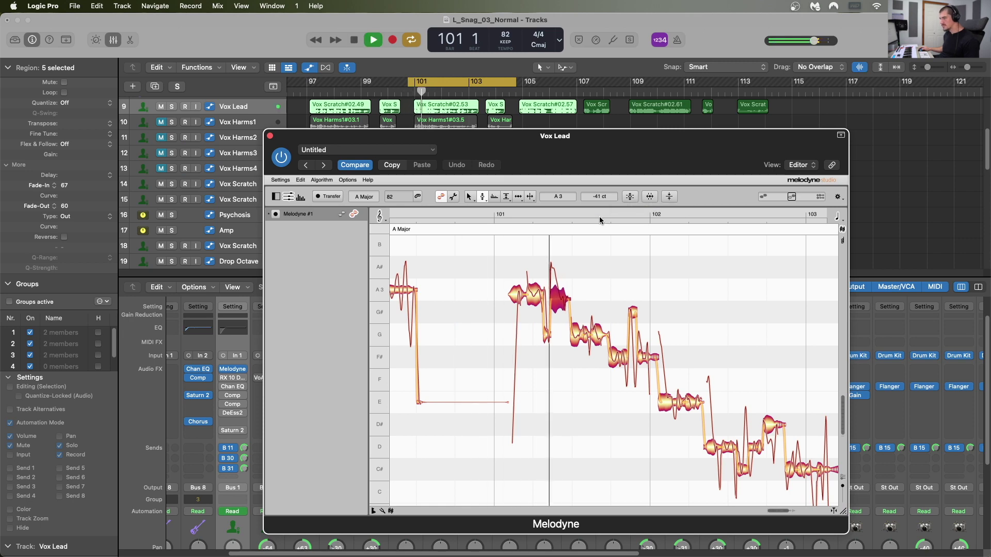
{"action": "key", "text": "space"}
Lower the selected note to G#3, audition it, then set its pitch offset to -35 cents and audition again.
{"action": "left_click_drag", "start_coordinate": [600, 216], "coordinate": [594, 226]}
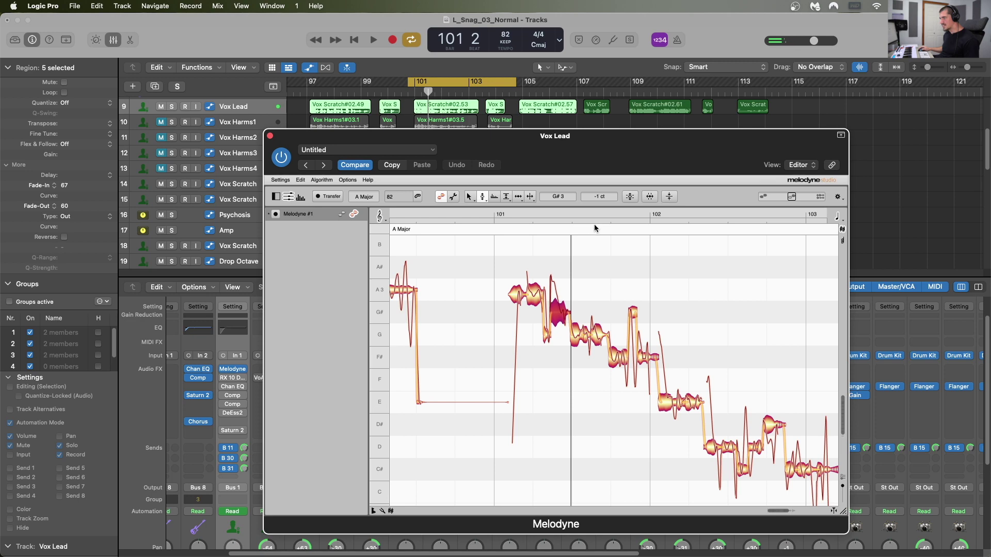
{"action": "key", "text": "space"}
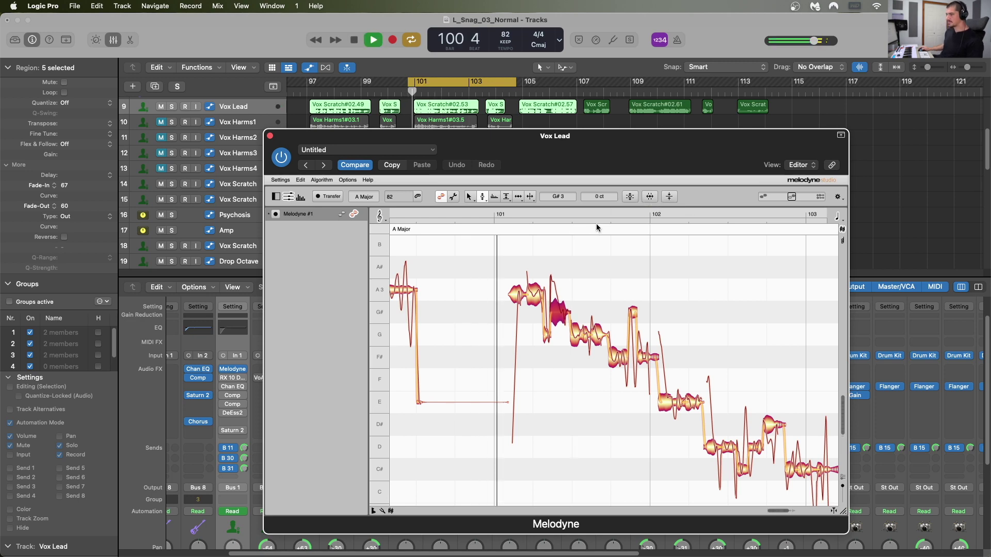
{"action": "key", "text": "space"}
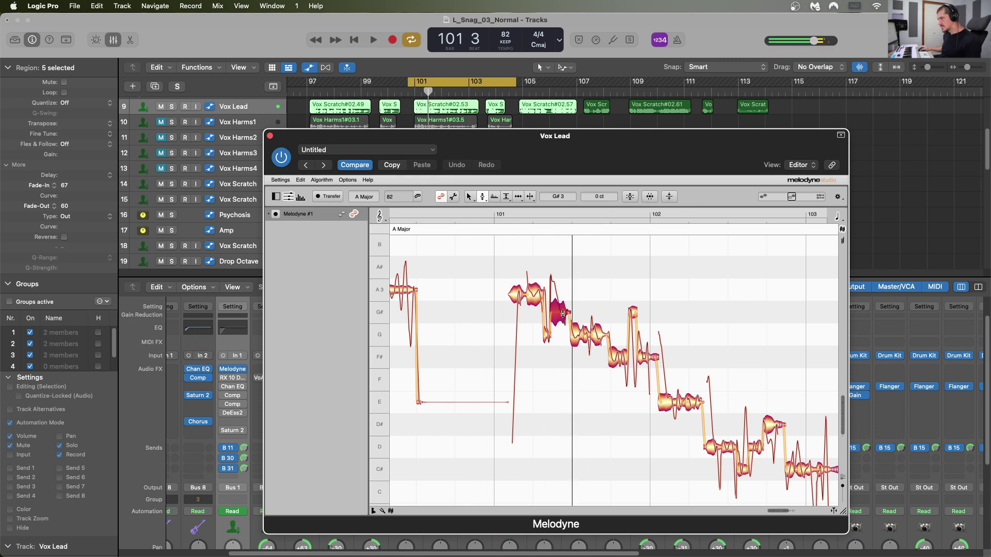
{"action": "left_click_drag", "start_coordinate": [596, 200], "coordinate": [596, 213]}
{"action": "key", "text": "space"}
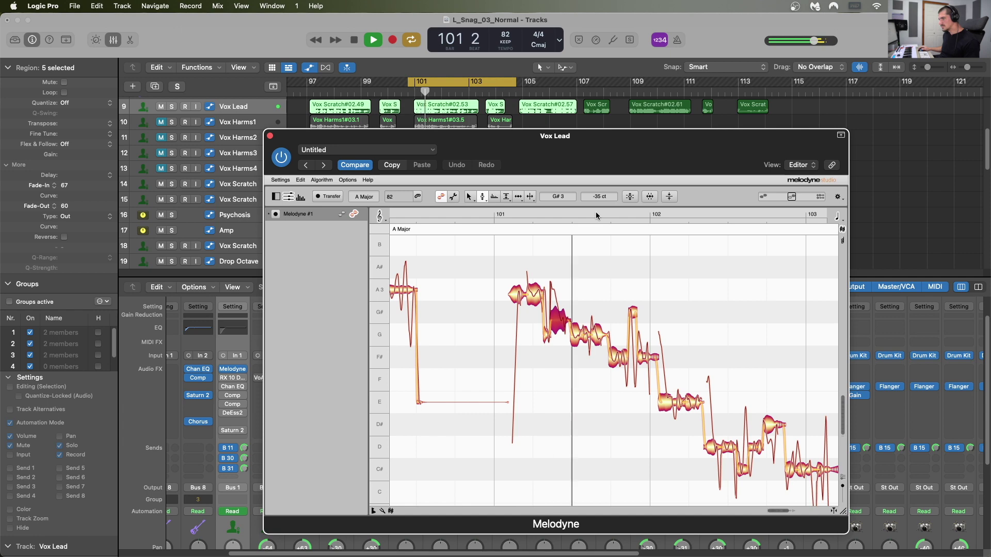
{"action": "key", "text": "space"}
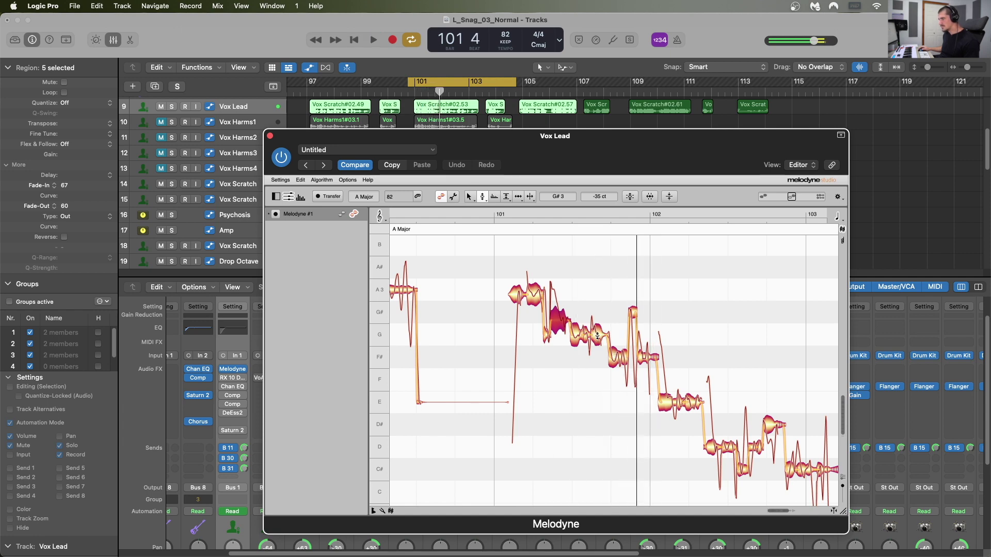
Set the pitch modulation of the middle G3 note in bar 101 to 94% and audition the phrase.
{"action": "left_click", "coordinate": [597, 335]}
{"action": "left_click", "coordinate": [582, 336]}
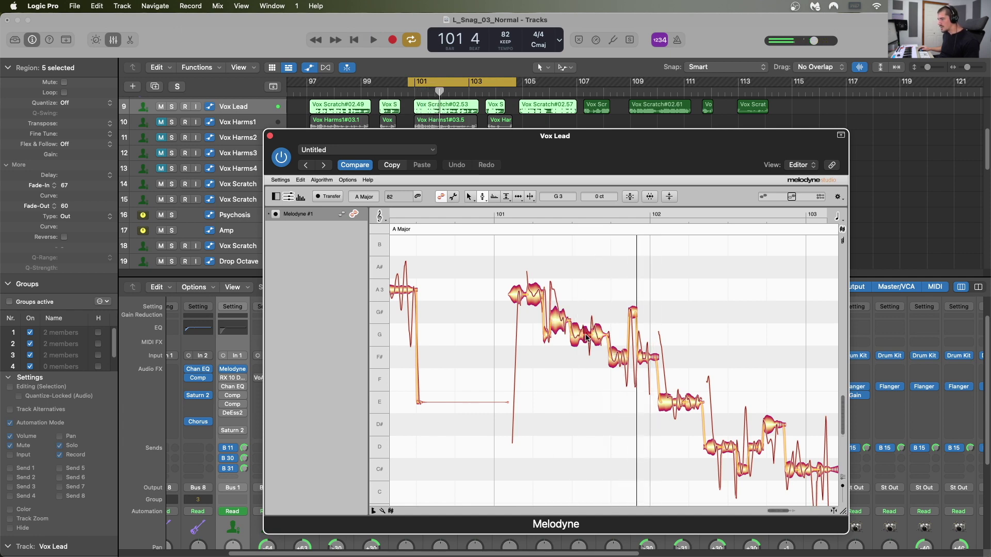
{"action": "left_click", "coordinate": [595, 336]}
{"action": "left_click", "coordinate": [483, 196]}
{"action": "left_click", "coordinate": [488, 213]}
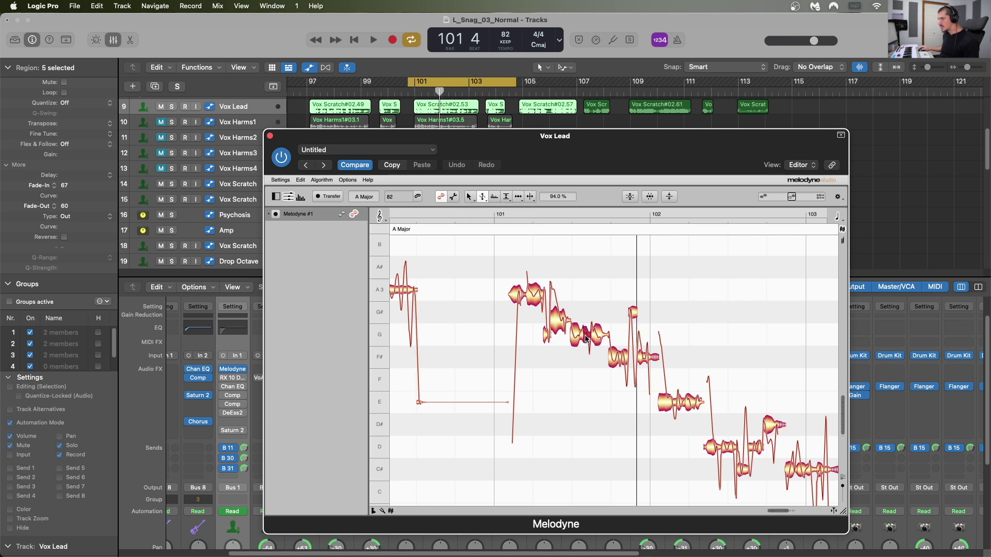
{"action": "key", "text": "space"}
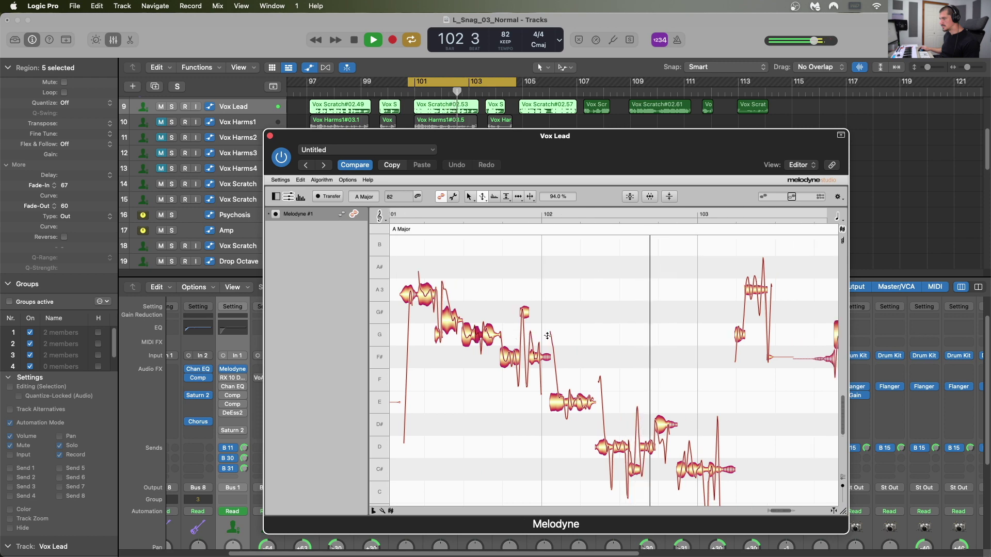
{"action": "key", "text": "space"}
Set the pitch modulation of the second D3 note in bar 102 to 107% and audition the phrase.
{"action": "left_click", "coordinate": [542, 451]}
{"action": "key", "text": "space"}
{"action": "left_click", "coordinate": [555, 449]}
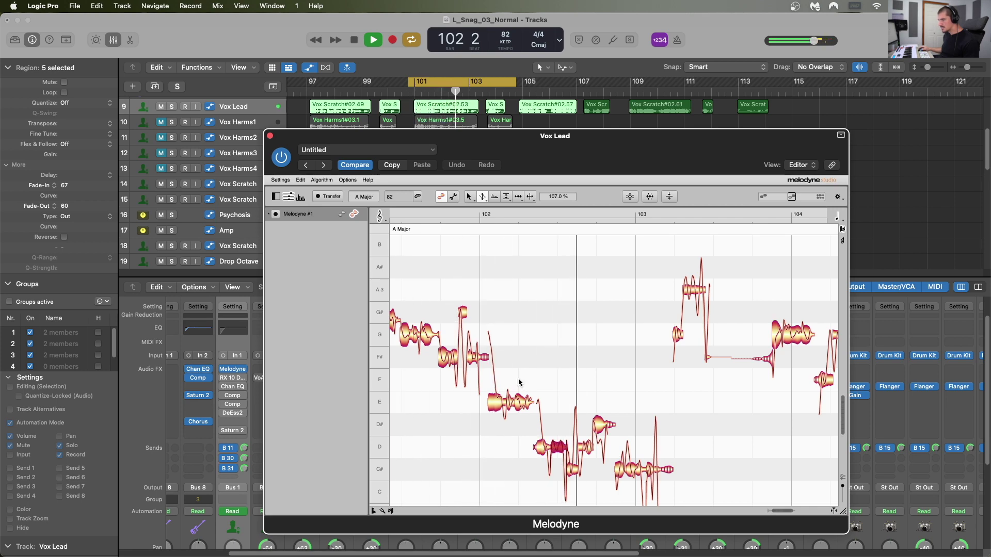
{"action": "key", "text": "space"}
Raise the D#3 note near the end of bar 102 to E3 and audition the phrase.
{"action": "left_click", "coordinate": [602, 427]}
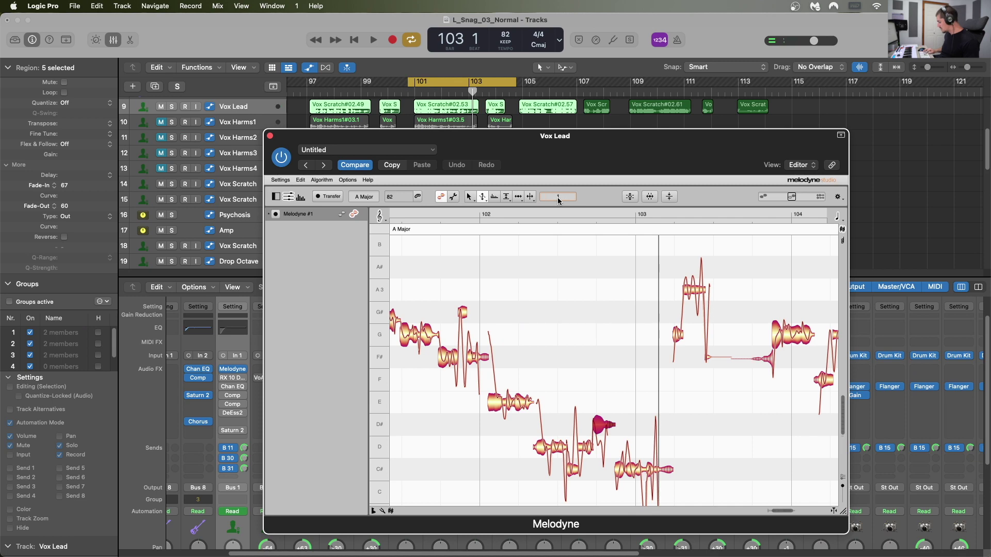
{"action": "left_click", "coordinate": [482, 197]}
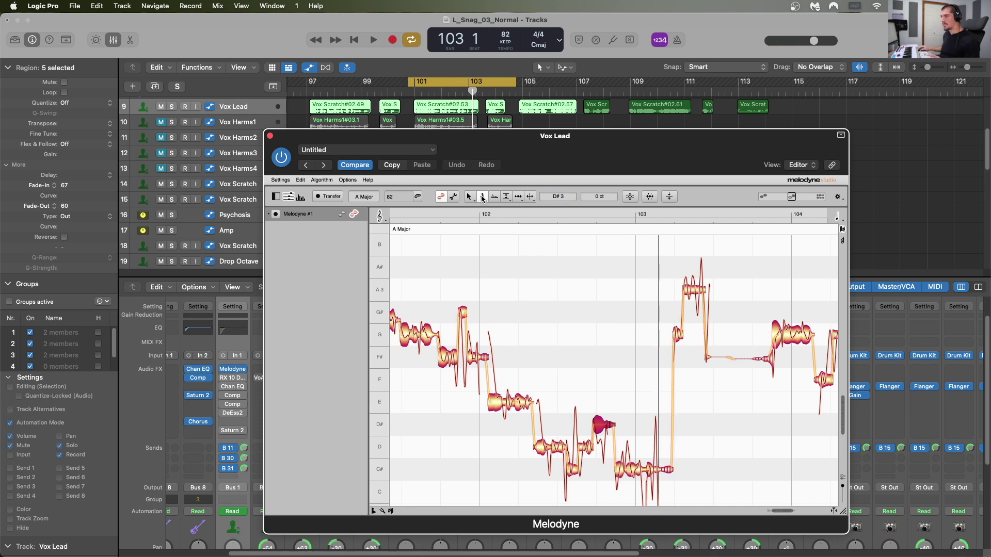
{"action": "left_click_drag", "start_coordinate": [600, 431], "coordinate": [599, 411]}
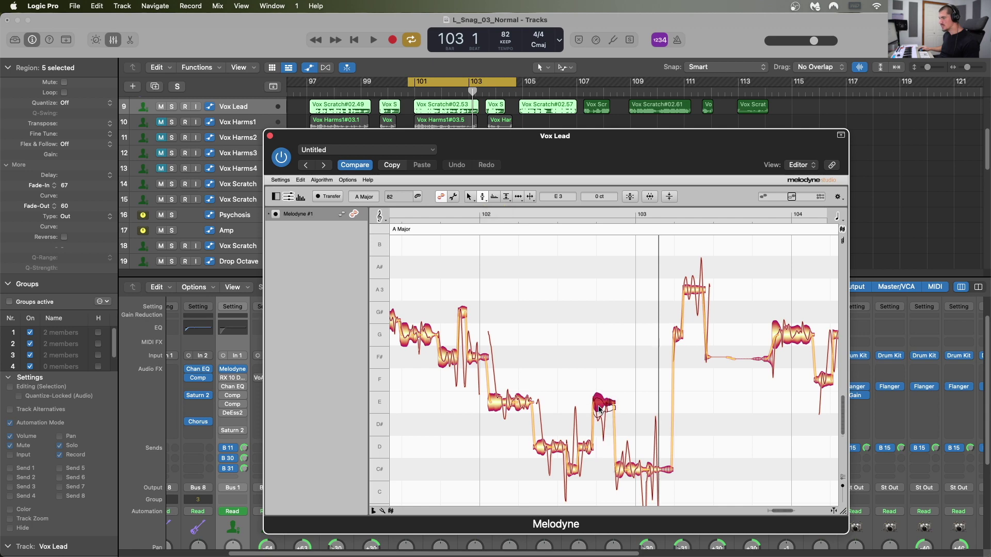
{"action": "left_click", "coordinate": [482, 199]}
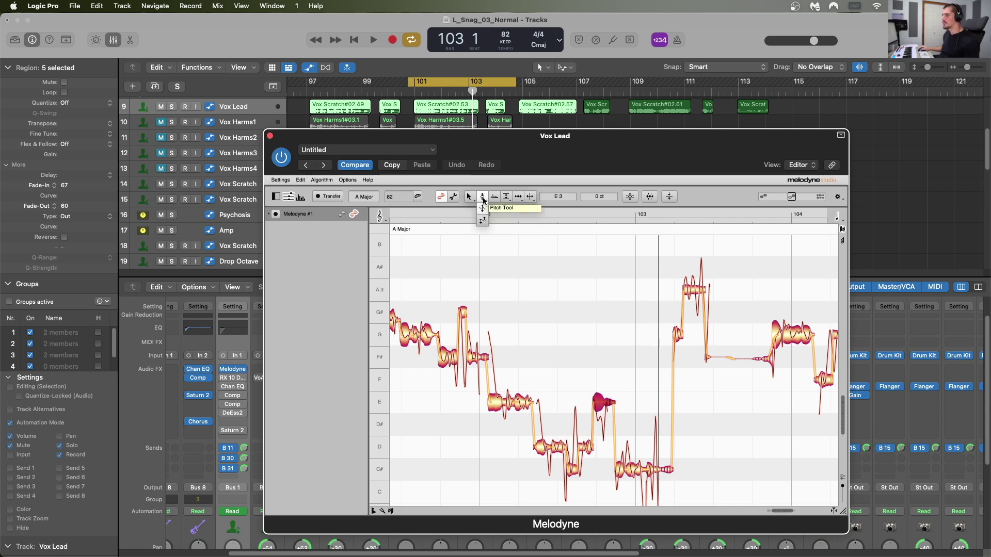
{"action": "key", "text": "space"}
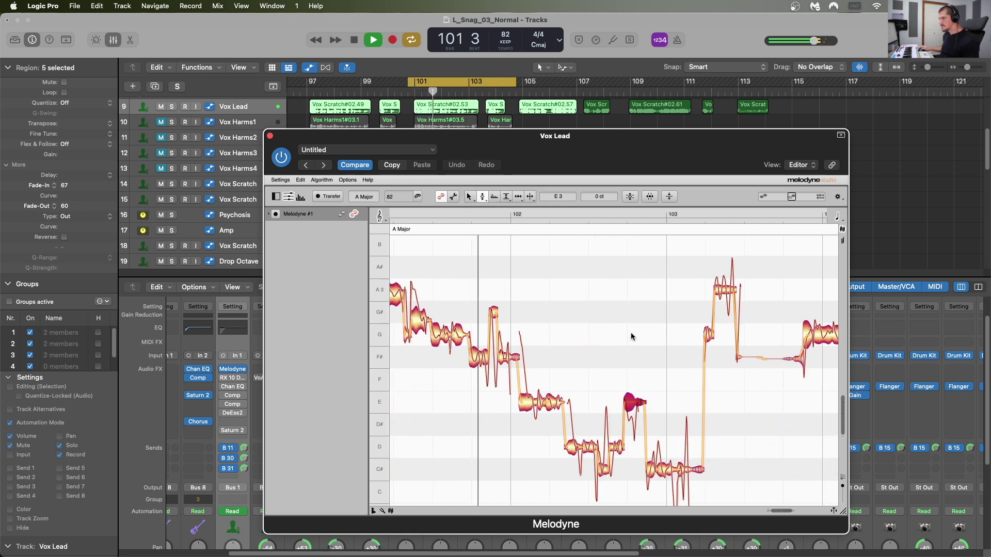
{"action": "key", "text": "space"}
Lower the G#3 note in bar 101 to G3, trying a +40 cent offset before setting +27 cents, and audition the phrase.
{"action": "left_click", "coordinate": [542, 324]}
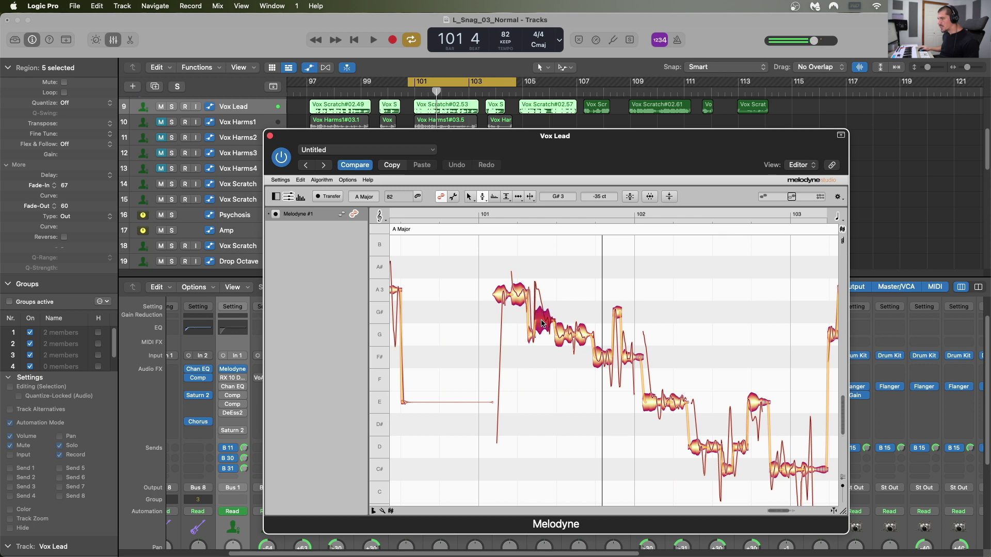
{"action": "left_click_drag", "start_coordinate": [599, 198], "coordinate": [598, 208]}
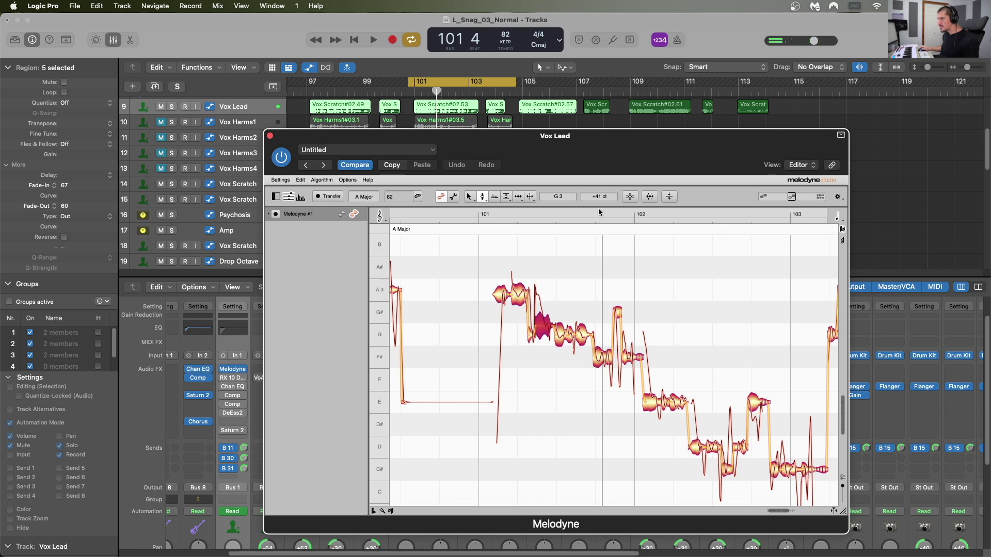
{"action": "key", "text": "space"}
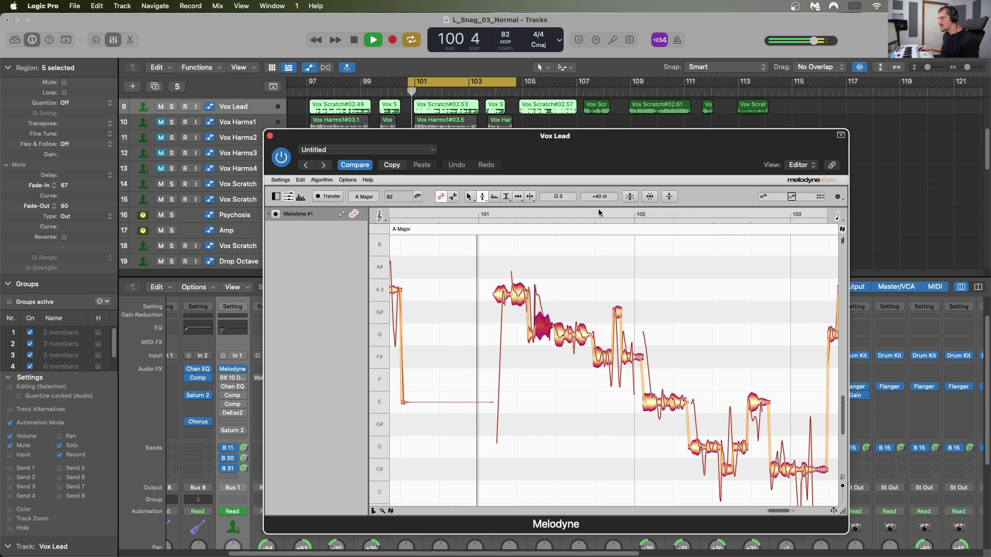
{"action": "left_click_drag", "start_coordinate": [599, 214], "coordinate": [601, 202]}
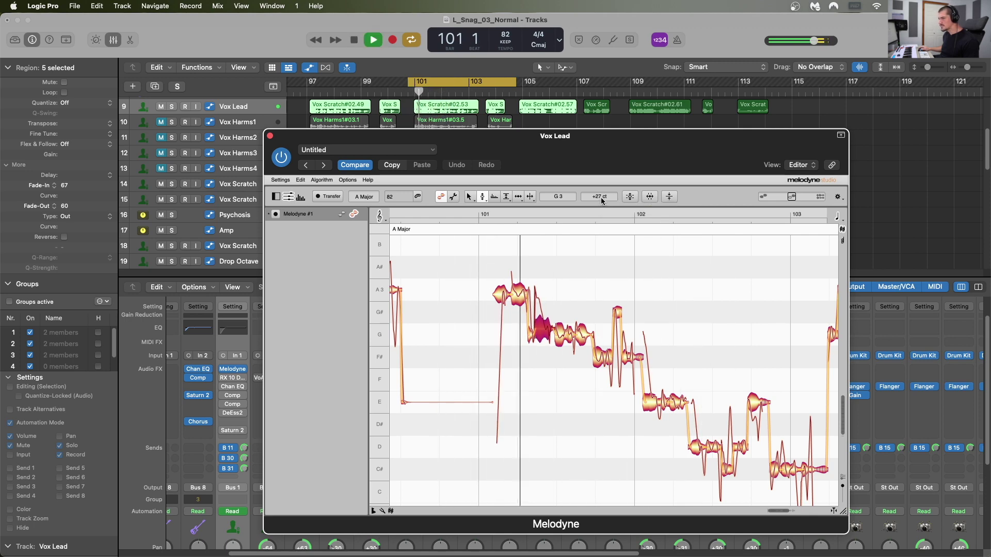
{"action": "key", "text": "space"}
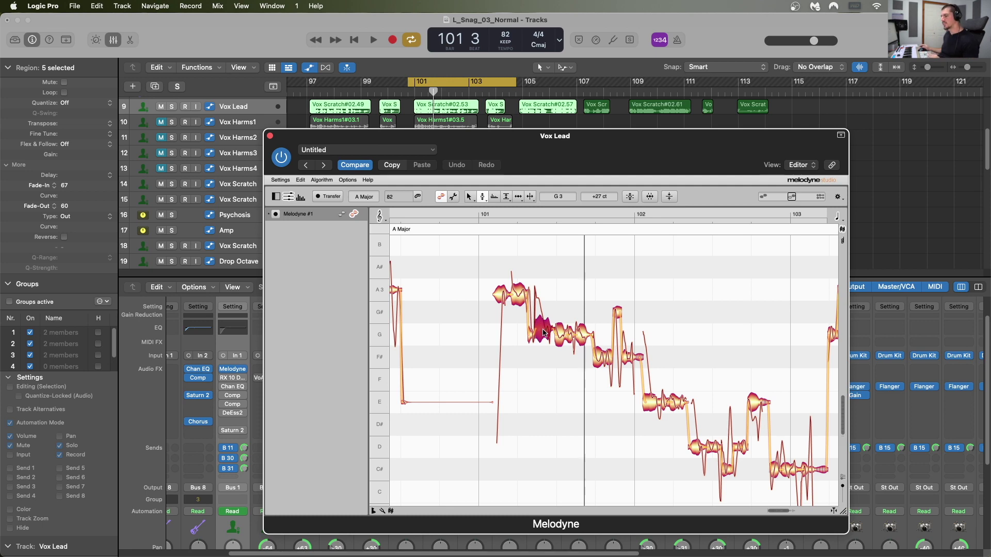
{"action": "key", "text": "space"}
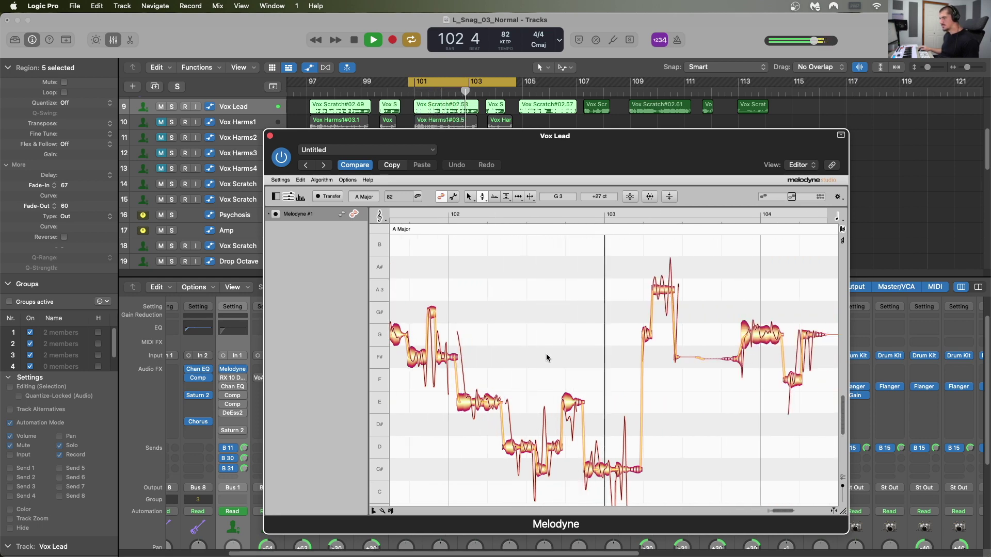
{"action": "key", "text": "space"}
Set the pitch offset of the E3 note near the end of bar 102 to -30 cents and audition the phrase.
{"action": "left_click", "coordinate": [569, 403]}
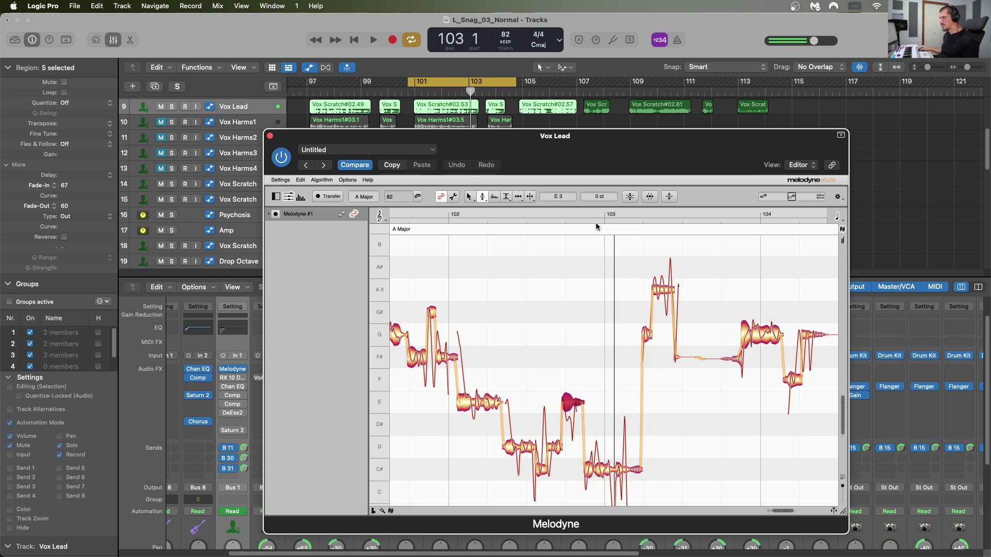
{"action": "left_click_drag", "start_coordinate": [599, 198], "coordinate": [597, 210]}
{"action": "key", "text": "space"}
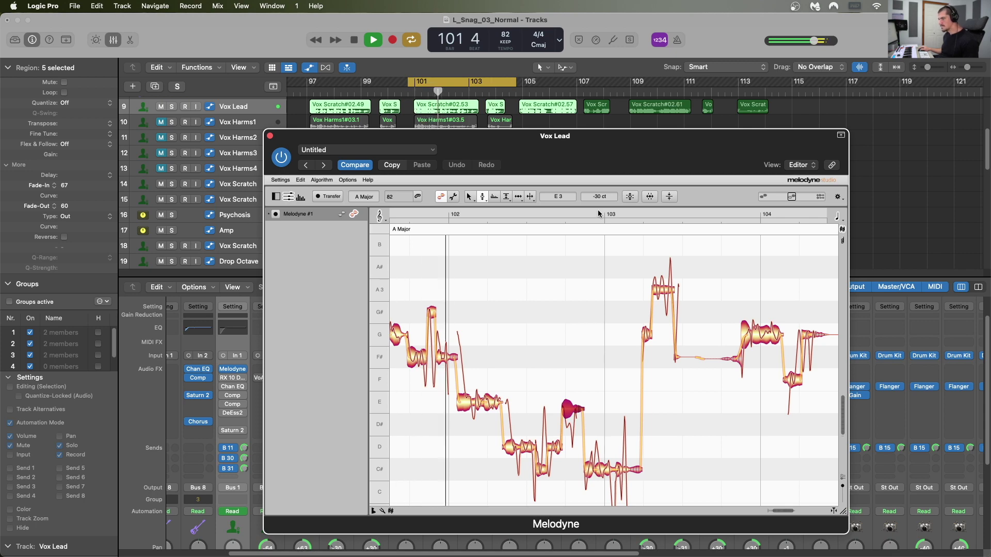
{"action": "key", "text": "space"}
{"action": "key", "text": "space"}
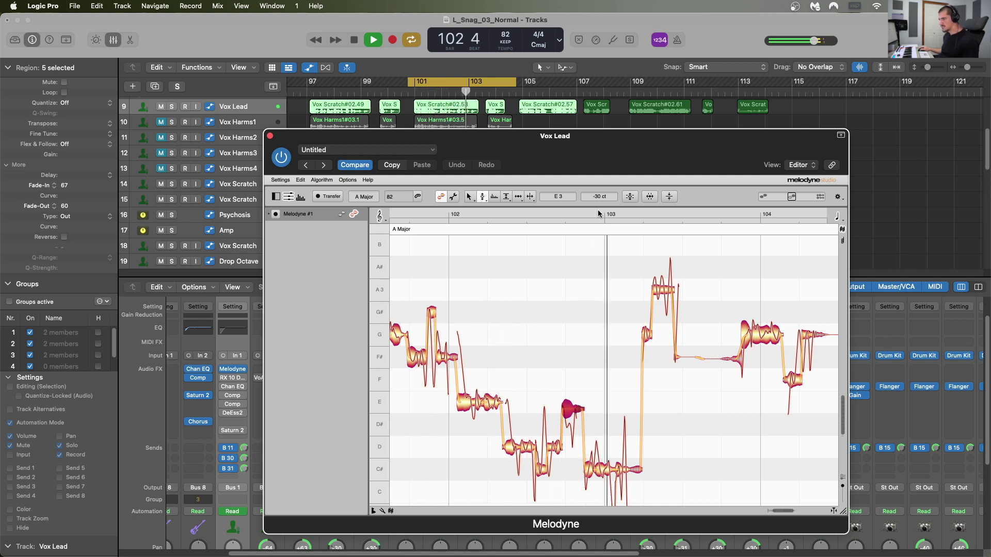
{"action": "key", "text": "space"}
Adjust the pitch modulation of the middle C#3 note at the start of bar 103, trying 104%.
{"action": "scroll", "coordinate": [623, 328], "scroll_direction": "down", "scroll_amount": 2}
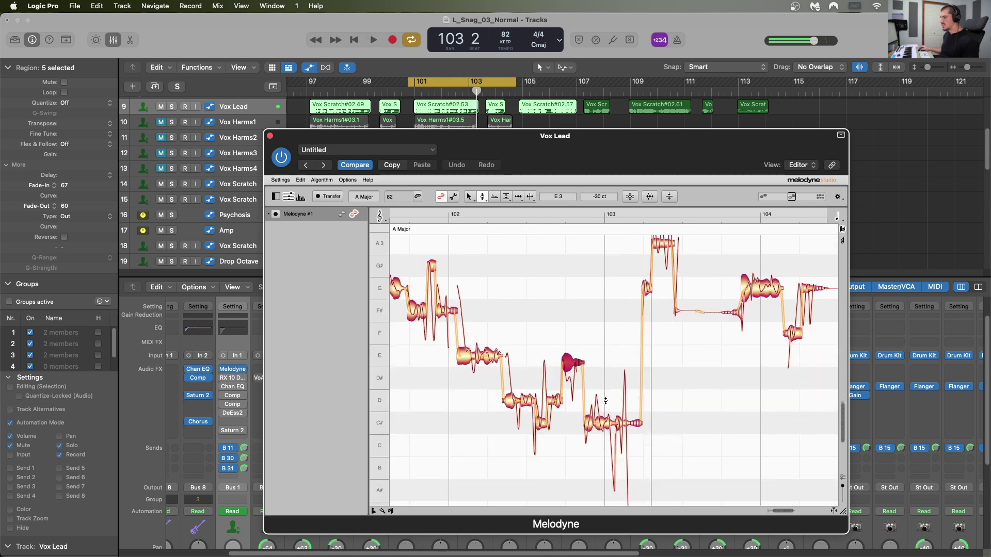
{"action": "left_click", "coordinate": [603, 425]}
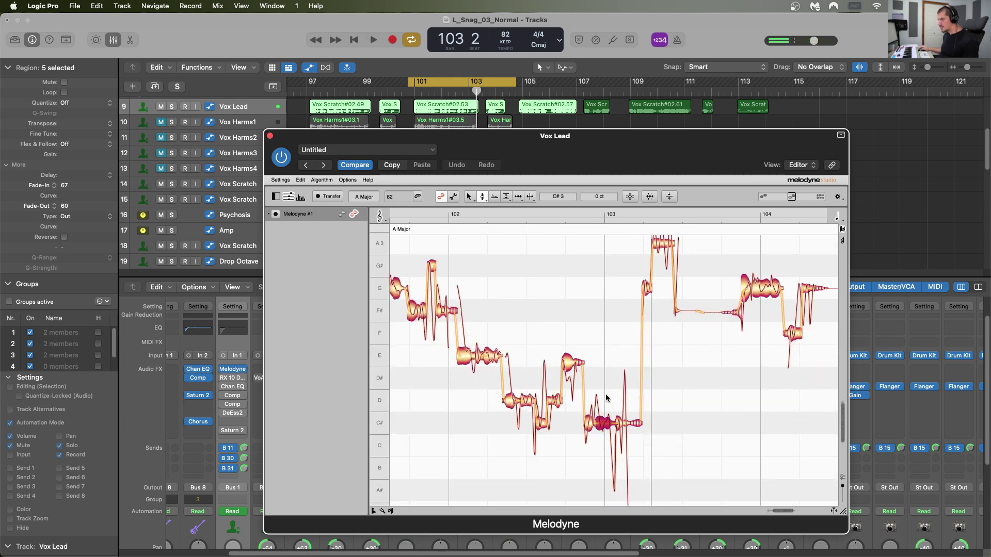
{"action": "left_click", "coordinate": [483, 197]}
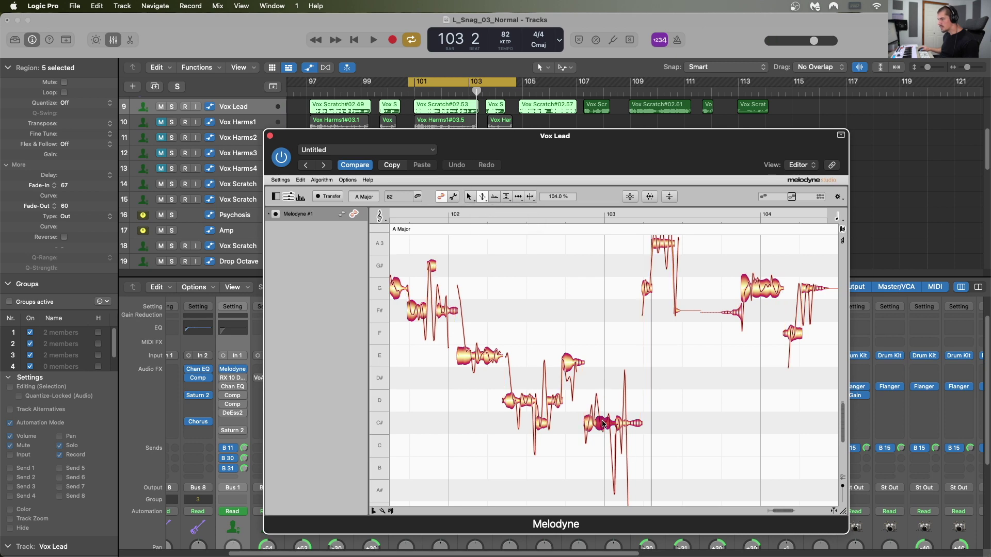
Try 93% pitch modulation on the last C#3 note in bar 103, then set it to 100% and audition the phrase.
{"action": "left_click_drag", "start_coordinate": [623, 425], "coordinate": [618, 427]}
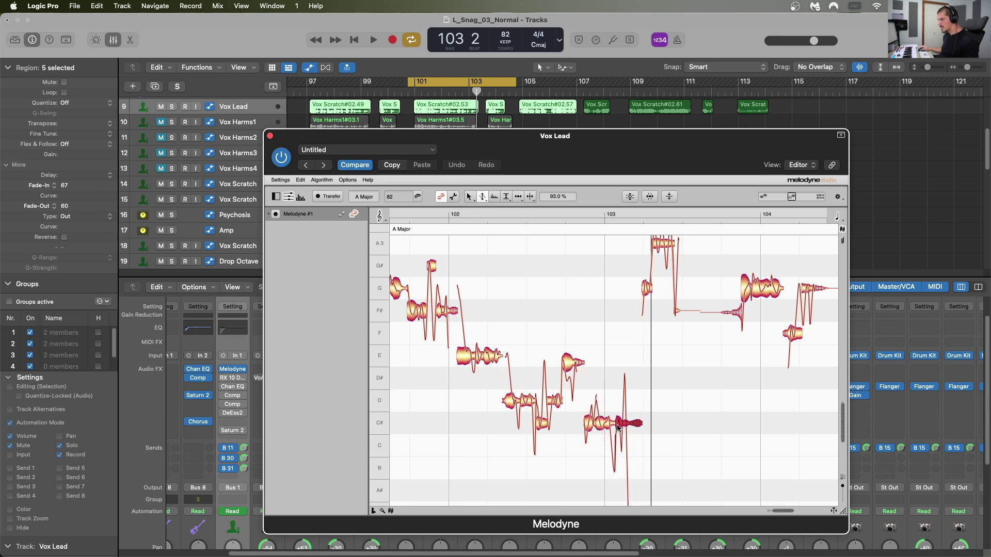
{"action": "scroll", "coordinate": [617, 474], "scroll_direction": "down", "scroll_amount": 2}
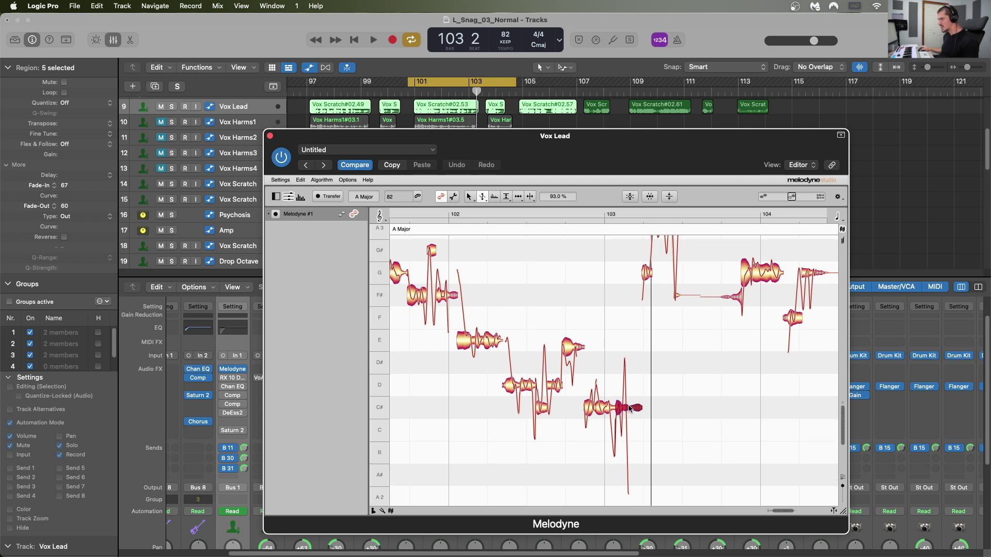
{"action": "key", "text": "space"}
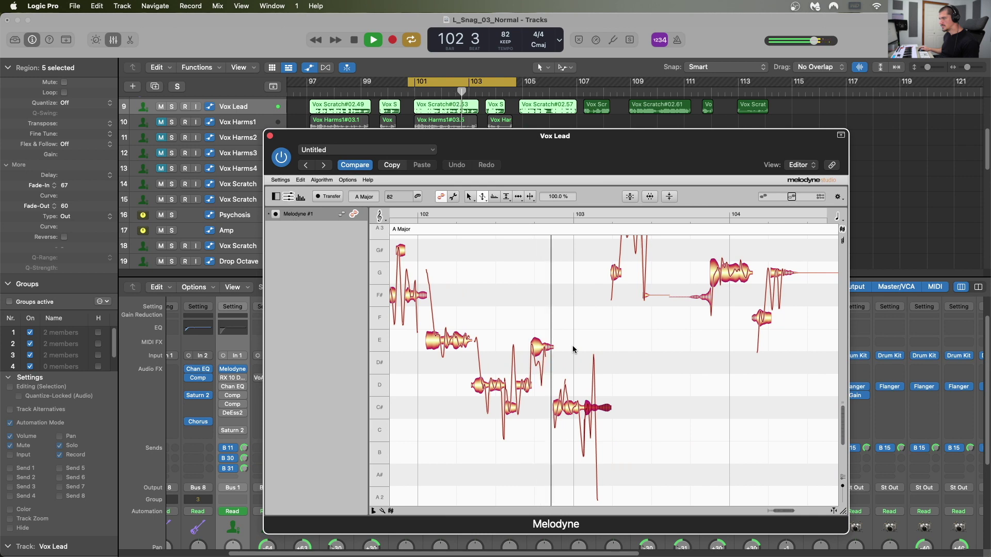
{"action": "scroll", "coordinate": [507, 345], "scroll_direction": "up", "scroll_amount": 1}
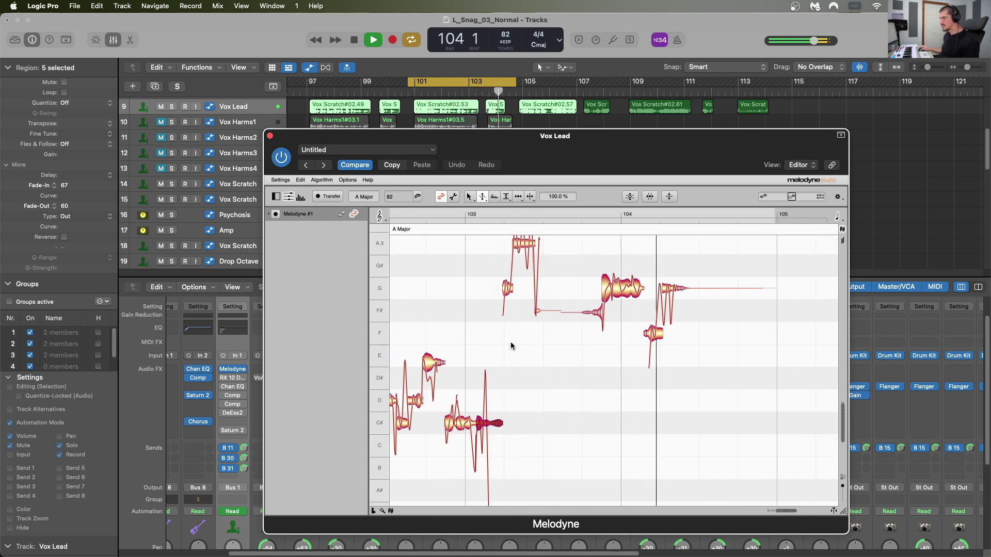
{"action": "key", "text": "space"}
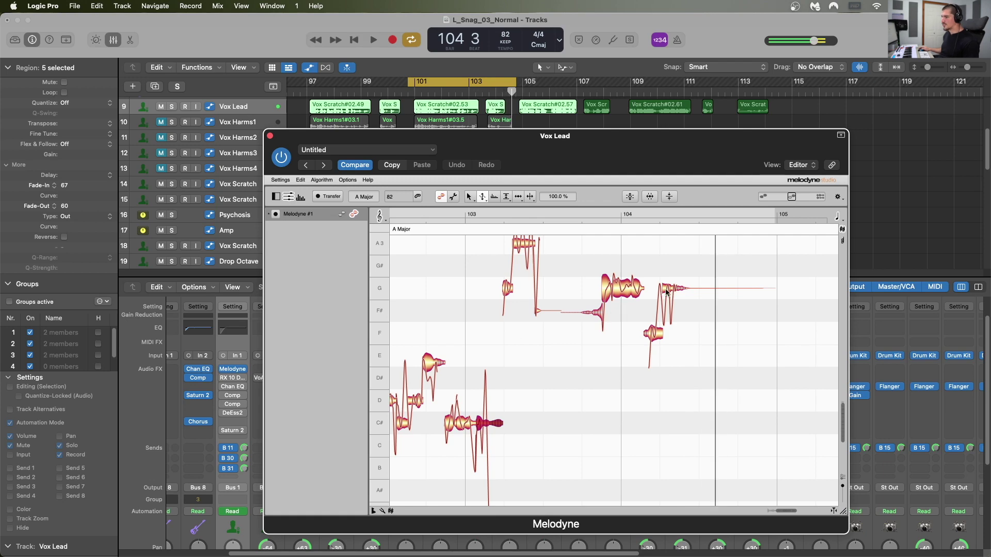
Extend the cycle range back to bar 97, move the playhead there and audition the opening phrase.
{"action": "scroll", "coordinate": [588, 265], "scroll_direction": "left", "scroll_amount": 3}
{"action": "scroll", "coordinate": [603, 277], "scroll_direction": "up", "scroll_amount": 2}
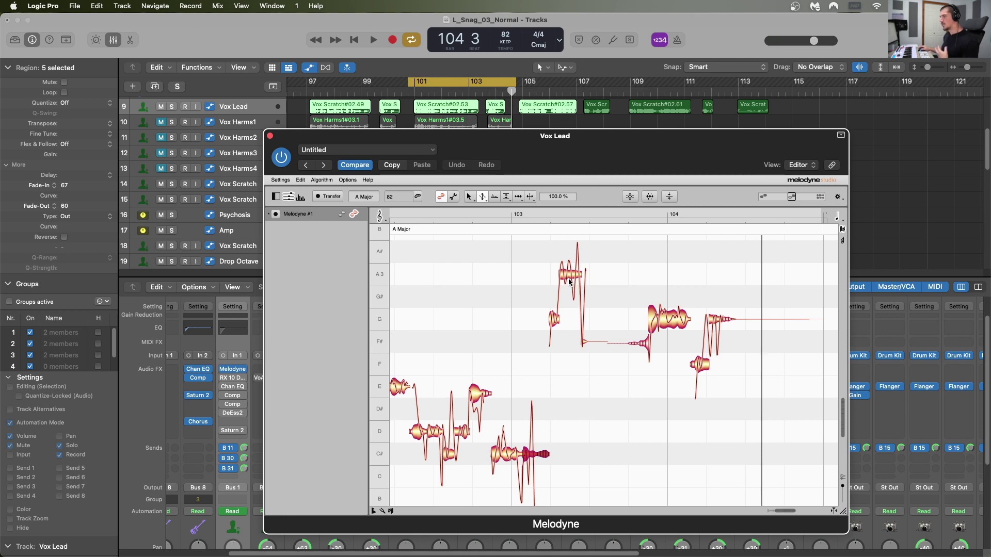
{"action": "scroll", "coordinate": [570, 287], "scroll_direction": "left", "scroll_amount": 15}
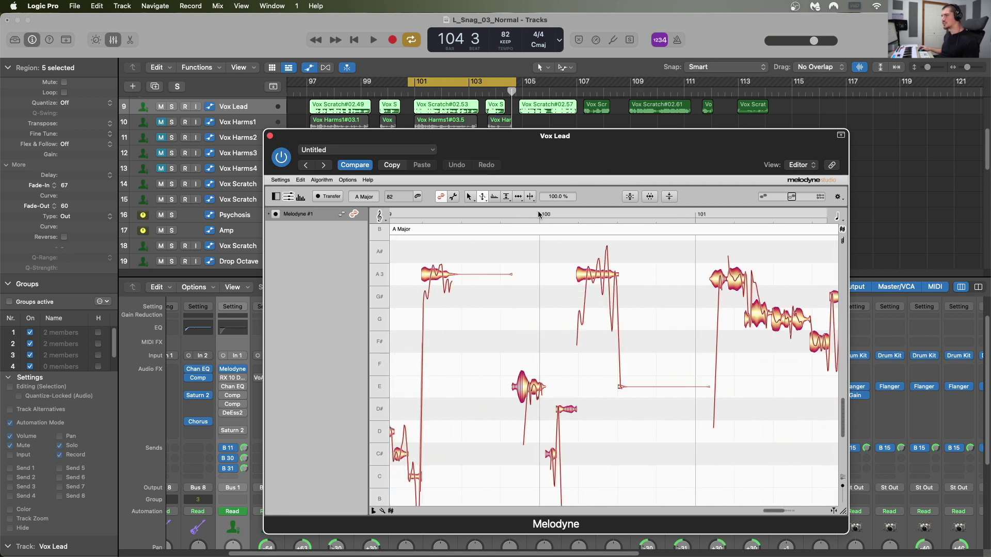
{"action": "scroll", "coordinate": [537, 242], "scroll_direction": "left", "scroll_amount": 6}
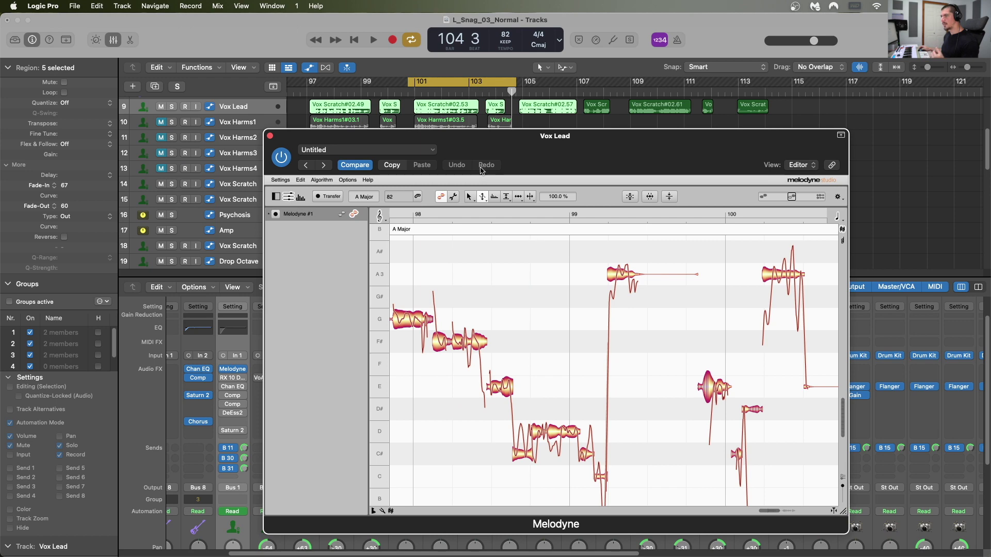
{"action": "left_click_drag", "start_coordinate": [413, 86], "coordinate": [309, 81]}
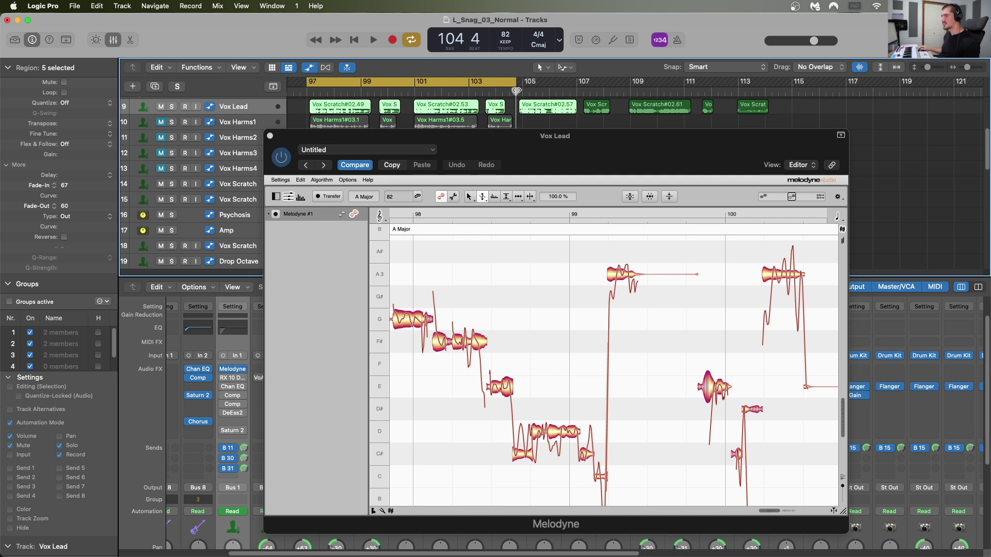
{"action": "left_click_drag", "start_coordinate": [517, 91], "coordinate": [307, 89]}
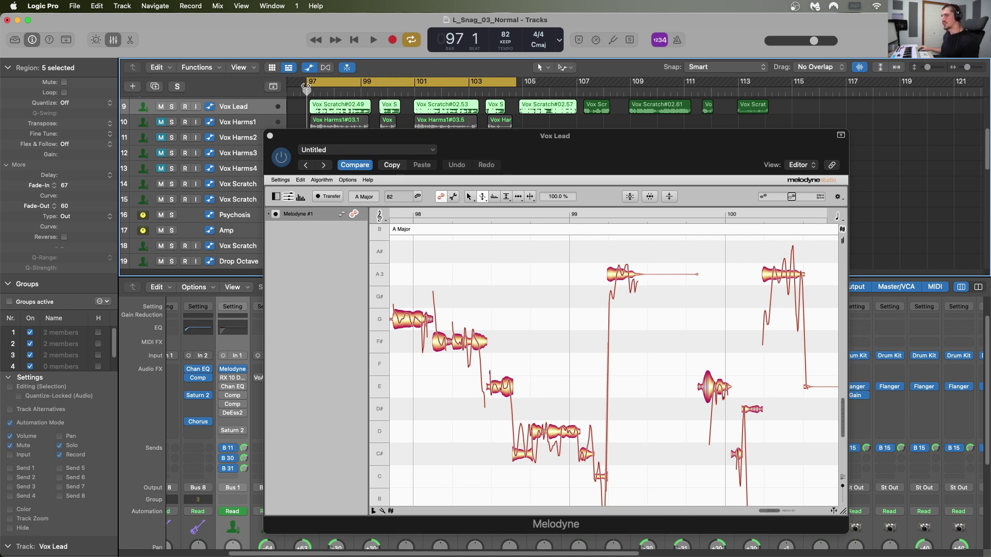
{"action": "left_click_drag", "start_coordinate": [456, 149], "coordinate": [410, 148]}
{"action": "key", "text": "space"}
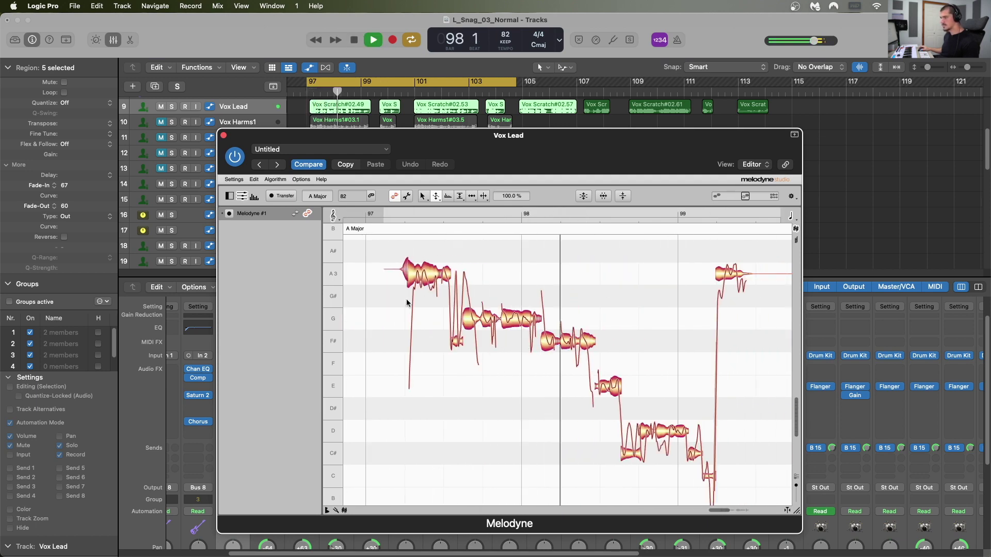
{"action": "key", "text": "space"}
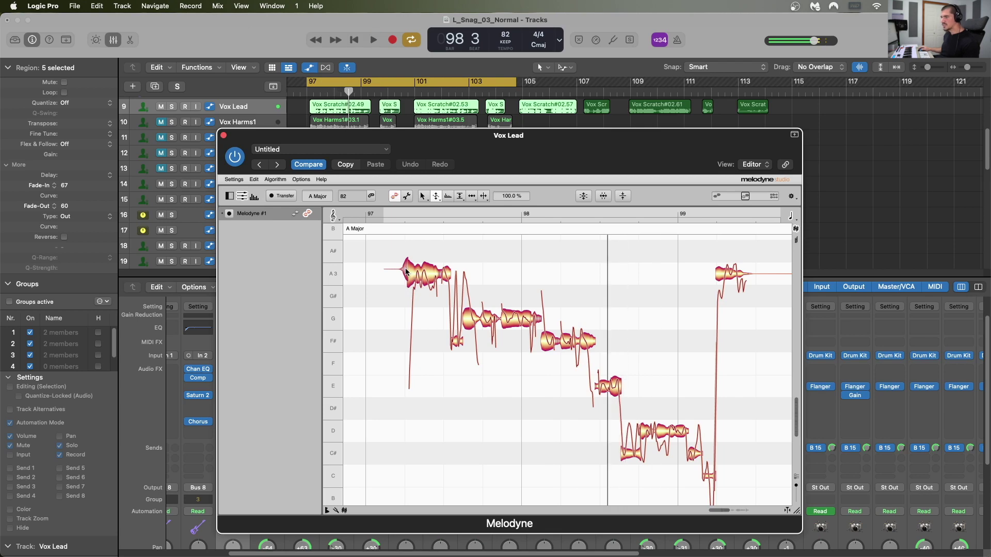
Set the pitch offset of the first A3 note in bar 97 to -4 cents after trying -11 cents, auditioning the phrase.
{"action": "left_click", "coordinate": [437, 197]}
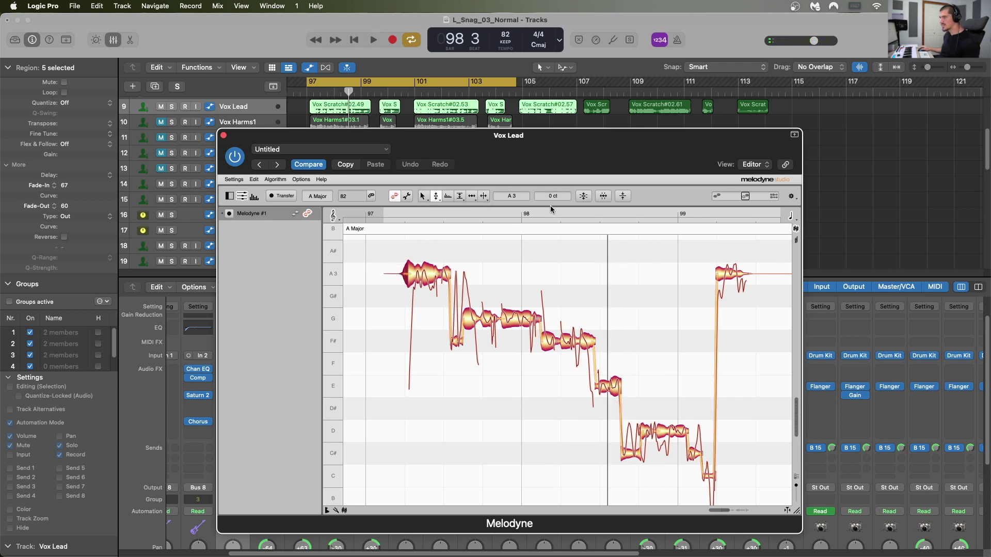
{"action": "key", "text": "space"}
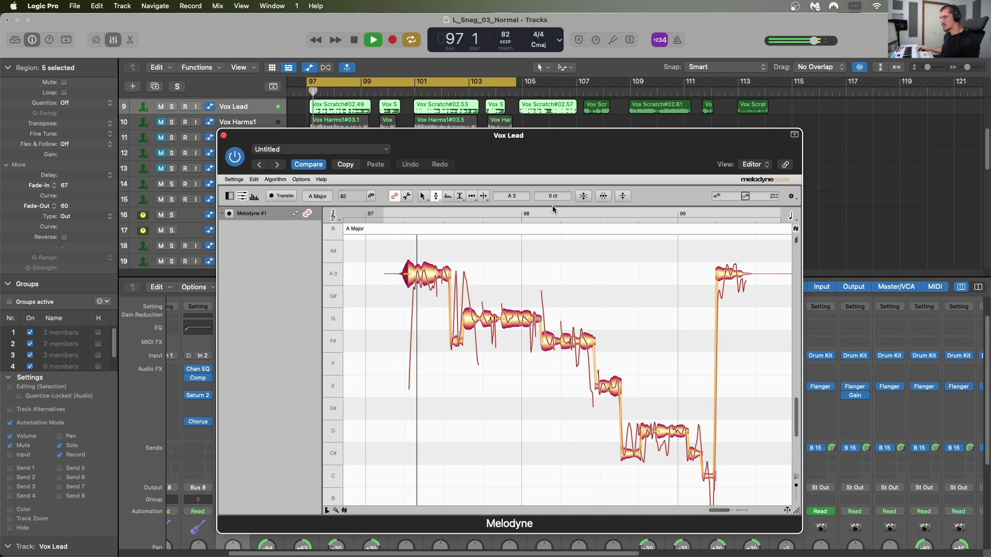
{"action": "key", "text": "space"}
{"action": "left_click", "coordinate": [422, 270]}
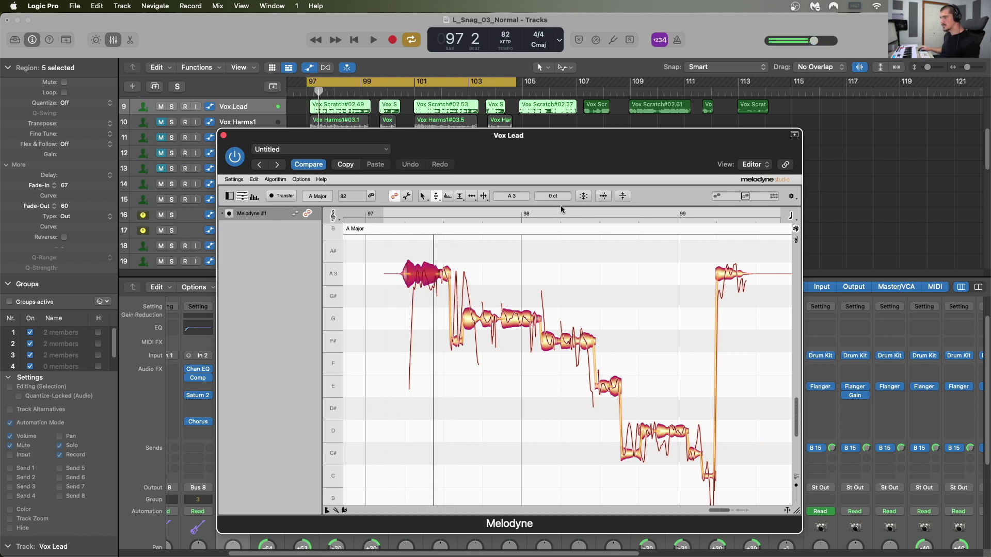
{"action": "left_click_drag", "start_coordinate": [553, 198], "coordinate": [551, 202]}
{"action": "key", "text": "space"}
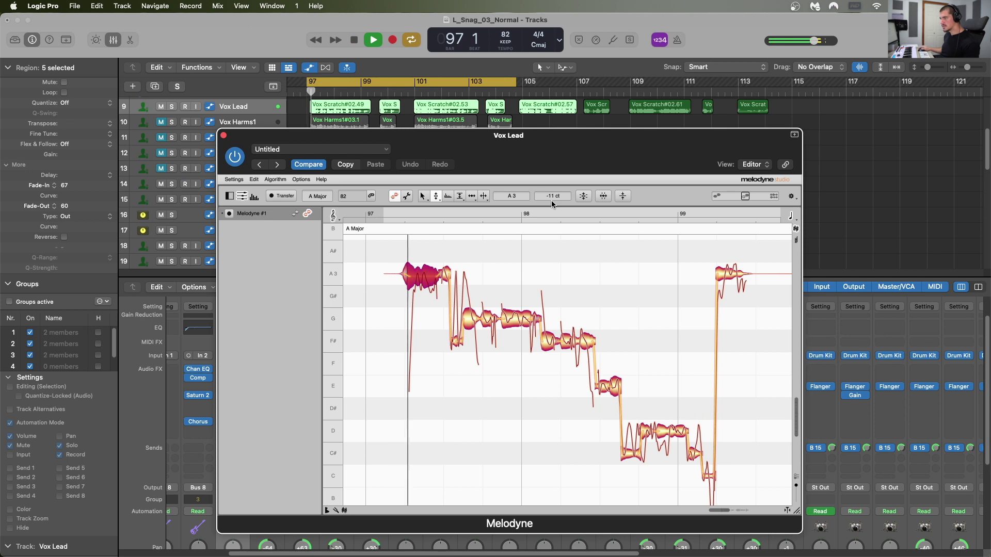
{"action": "left_click_drag", "start_coordinate": [548, 200], "coordinate": [553, 196]}
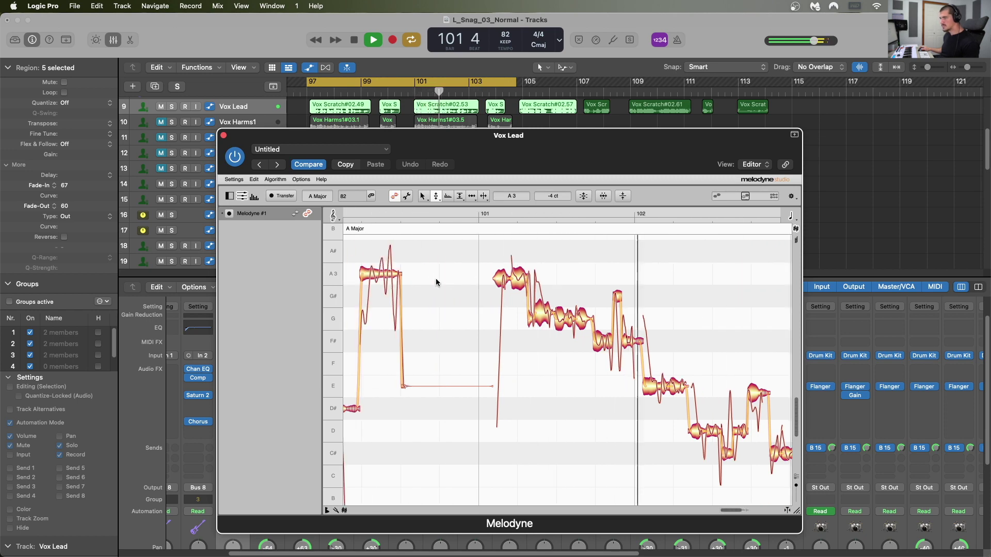
Set the pitch offset of the first A3 note in bar 101 to -40 cents and audition the section from bar 97 into bar 104.
{"action": "key", "text": "space"}
{"action": "left_click", "coordinate": [503, 279]}
{"action": "left_click_drag", "start_coordinate": [553, 189], "coordinate": [553, 204]}
{"action": "key", "text": "space"}
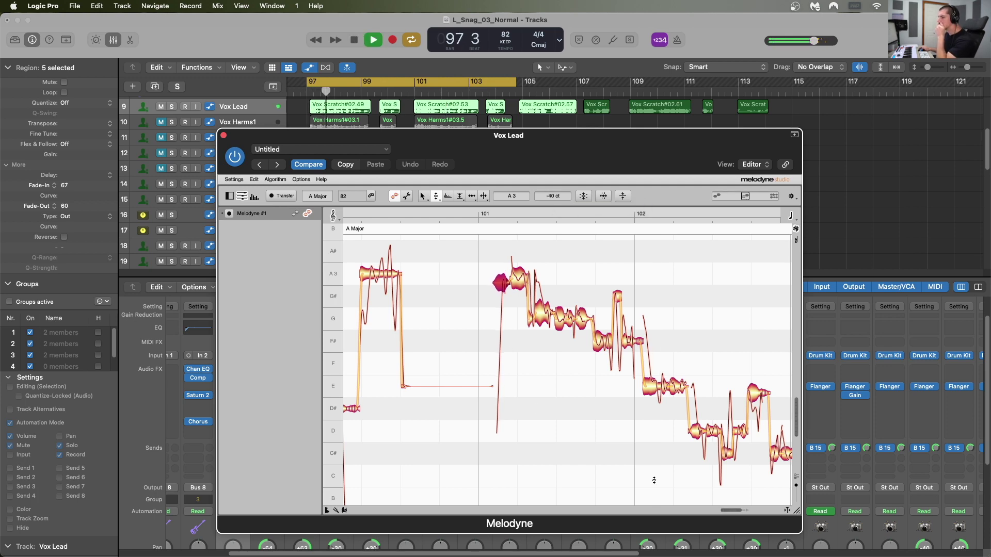
{"action": "mouse_move", "coordinate": [735, 511]}
{"action": "left_mouse_down"}
{"action": "mouse_move", "coordinate": [718, 515]}
{"action": "mouse_move", "coordinate": [730, 515]}
{"action": "left_mouse_up"}
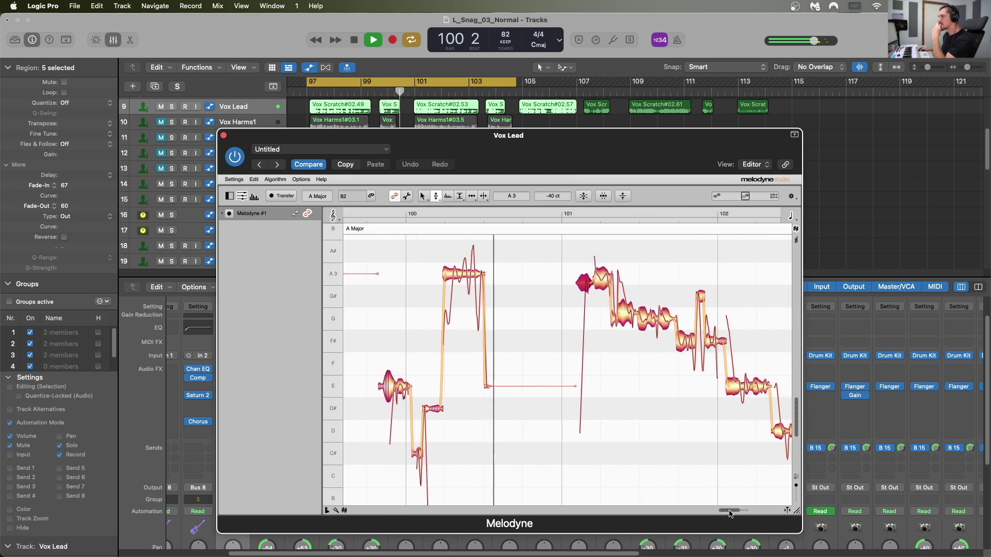
{"action": "left_click_drag", "start_coordinate": [730, 514], "coordinate": [739, 515]}
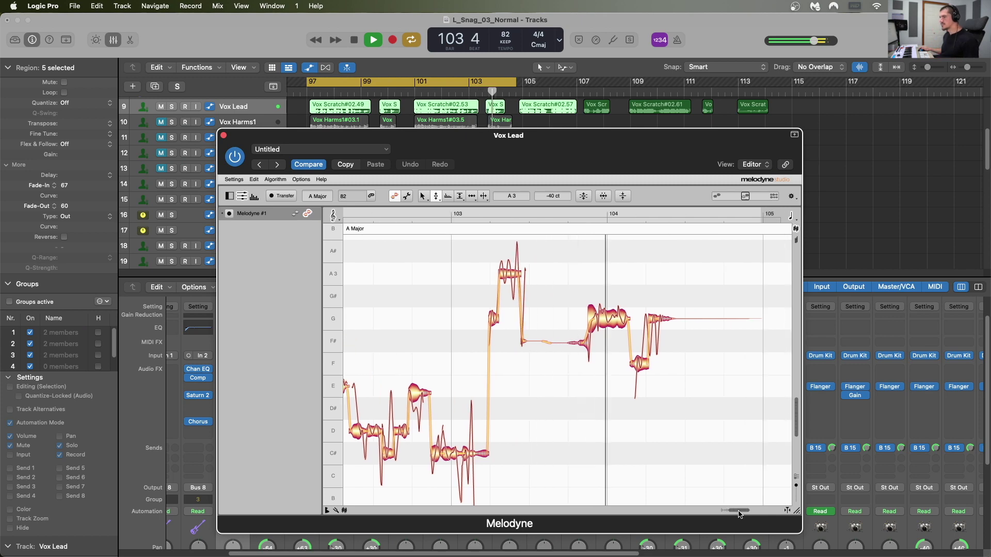
{"action": "key", "text": "space"}
Select the notes from bar 97 to bar 100 and apply the Correct Pitch macro with Pitch Center 0 % - 100 % and Pitch Drift 0 %.
{"action": "left_click_drag", "start_coordinate": [609, 162], "coordinate": [618, 143]}
{"action": "scroll", "coordinate": [654, 251], "scroll_direction": "down", "scroll_amount": 5}
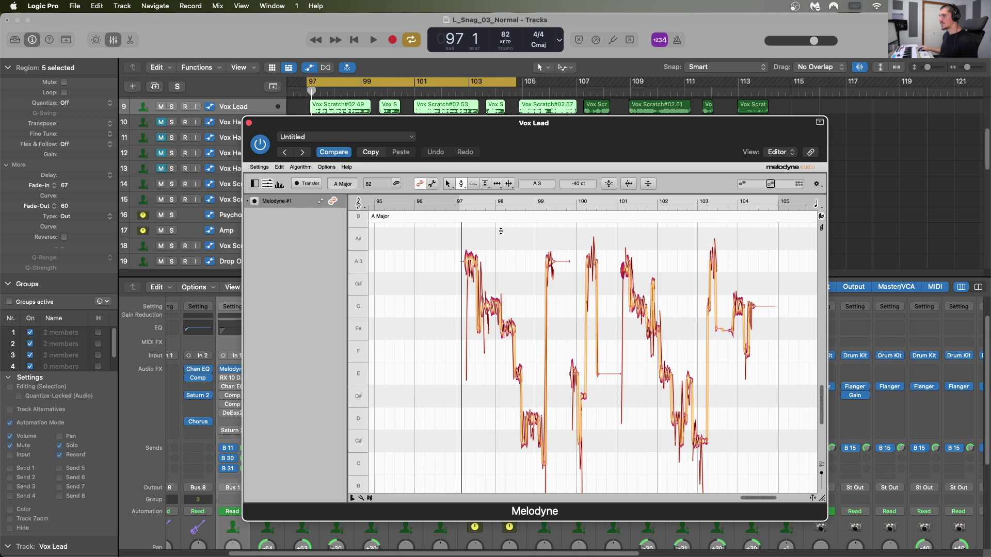
{"action": "left_click_drag", "start_coordinate": [434, 234], "coordinate": [609, 487]}
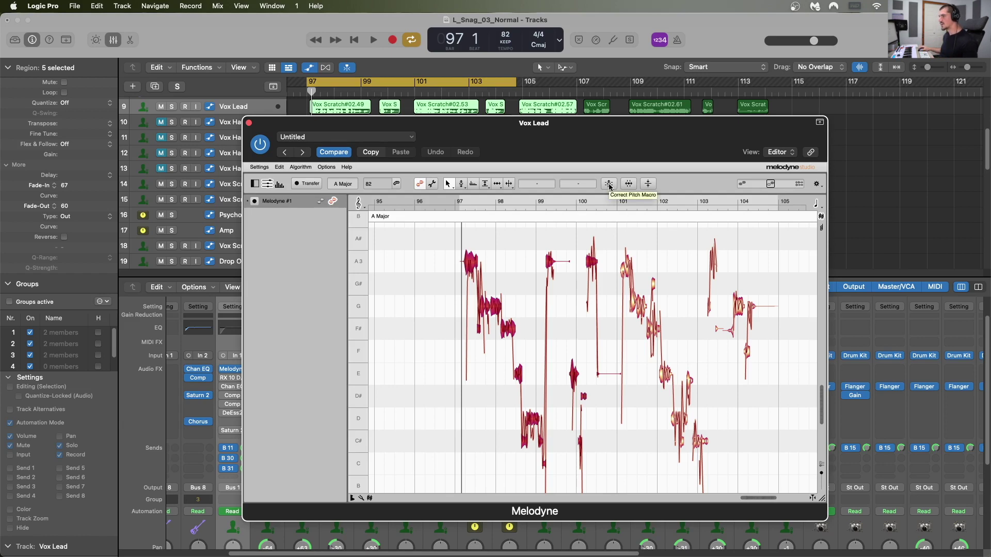
{"action": "left_click", "coordinate": [609, 185]}
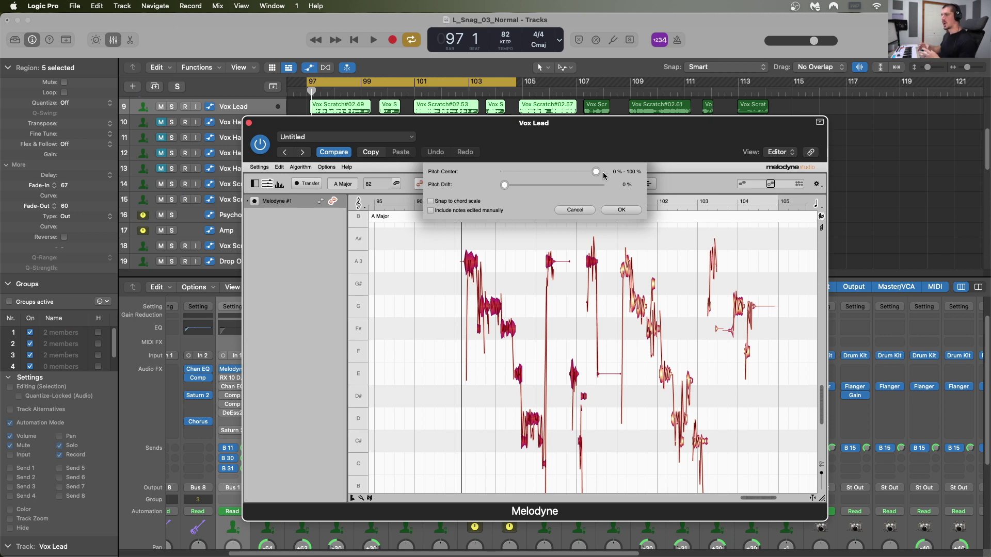
{"action": "left_click", "coordinate": [619, 210]}
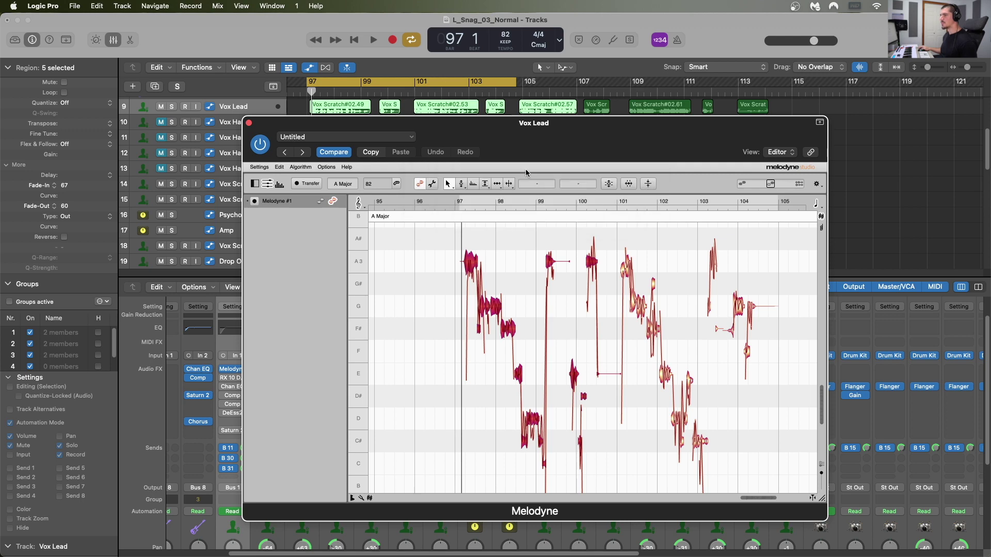
Examine the Pitch tool variants, including the Pitch Drift Tool, and the algorithm choices, and close the lead vocal's Melodyne editor.
{"action": "left_click", "coordinate": [461, 184]}
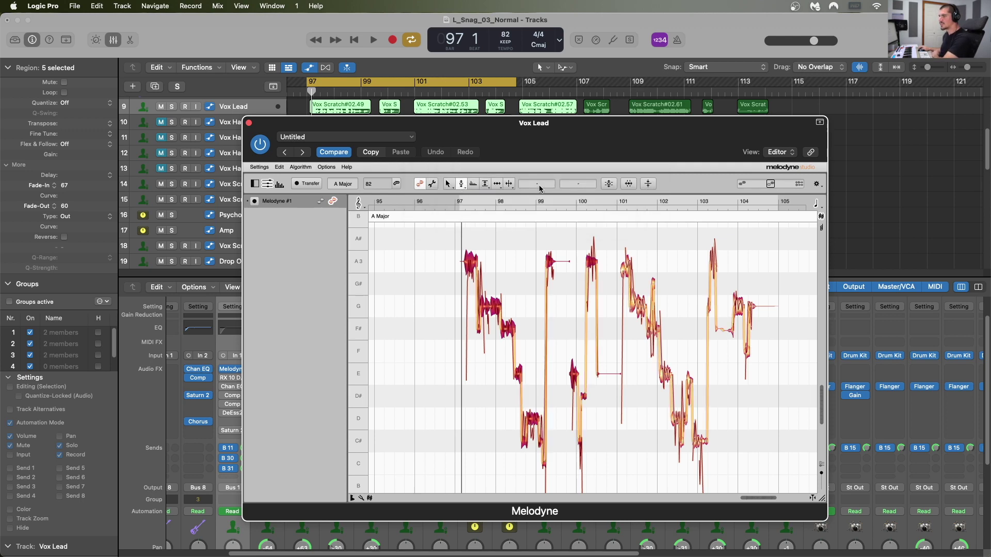
{"action": "left_click", "coordinate": [469, 260]}
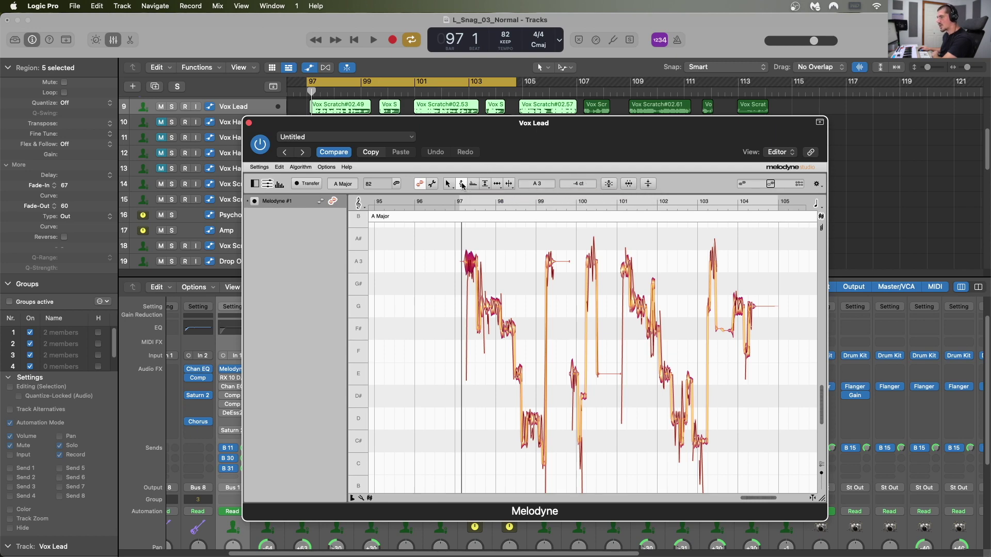
{"action": "left_click_drag", "start_coordinate": [462, 187], "coordinate": [462, 196]}
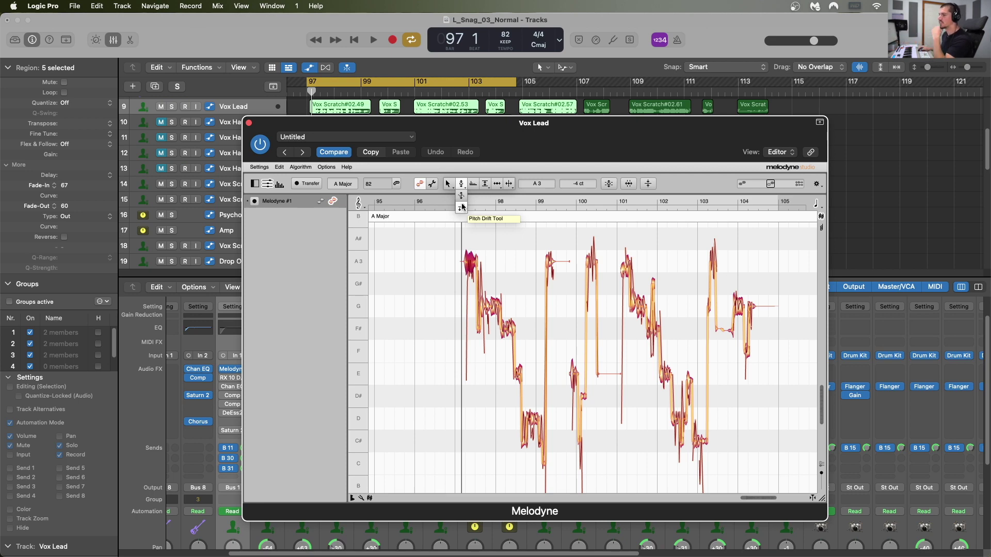
{"action": "left_click", "coordinate": [462, 207]}
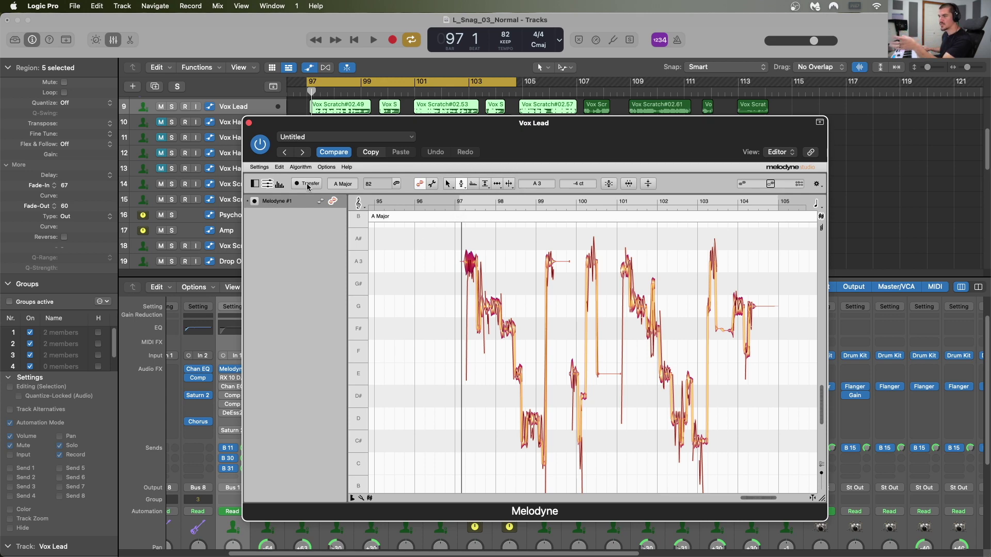
{"action": "left_click", "coordinate": [302, 168]}
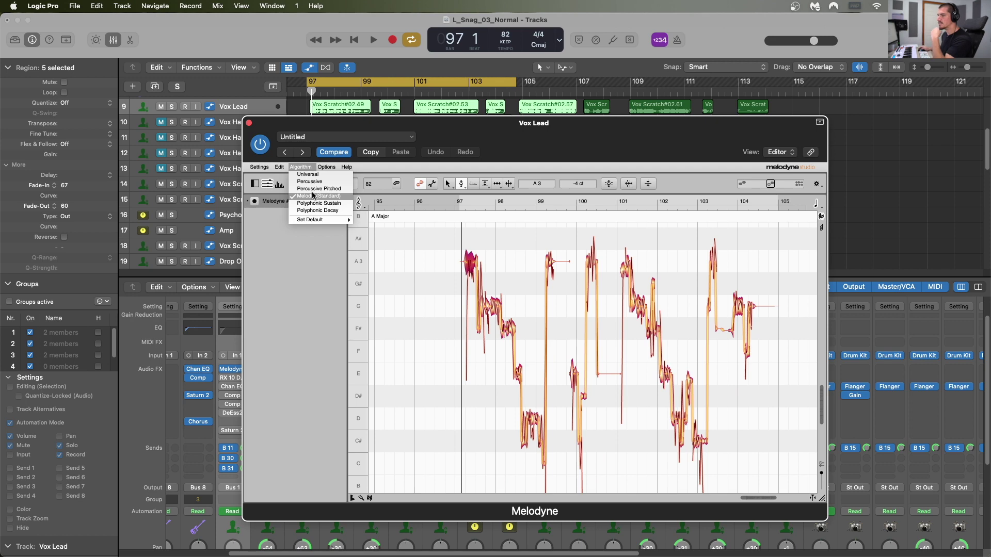
{"action": "left_click", "coordinate": [249, 124]}
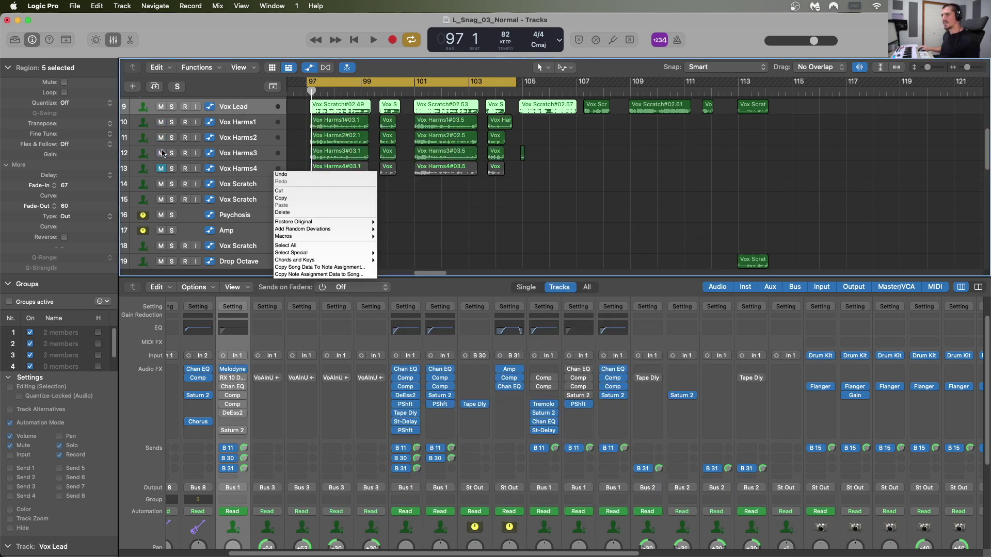
Unmute the Vox Harms1 to Vox Harms4 tracks, select all four and insert Melodyne on their channels.
{"action": "left_click", "coordinate": [243, 124]}
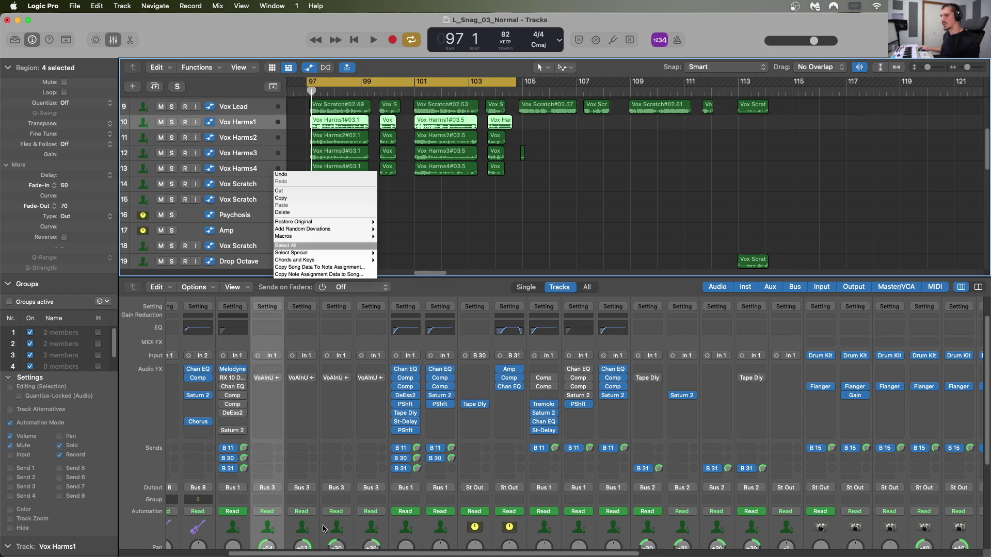
{"action": "left_click", "coordinate": [383, 528], "text": "shift"}
{"action": "left_click", "coordinate": [273, 369]}
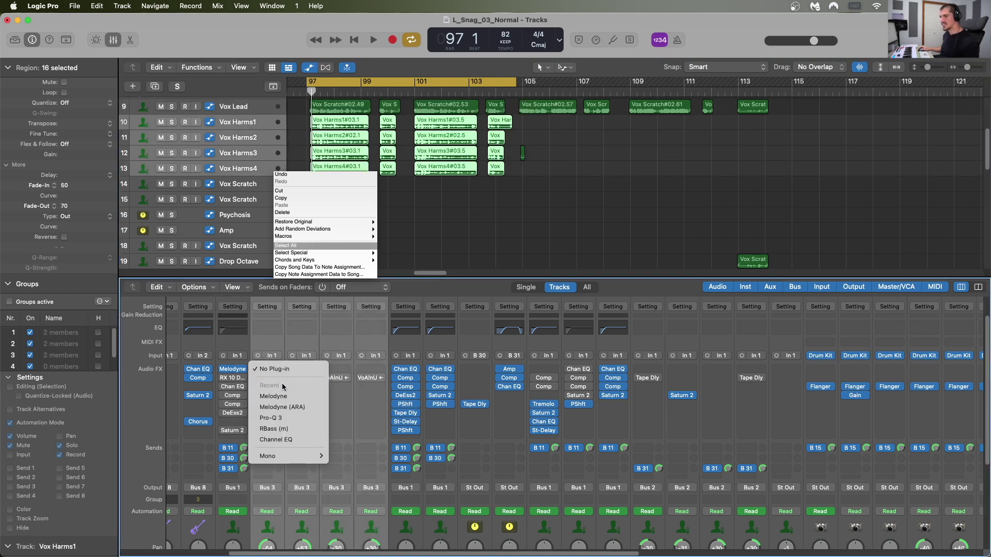
{"action": "left_click", "coordinate": [282, 396]}
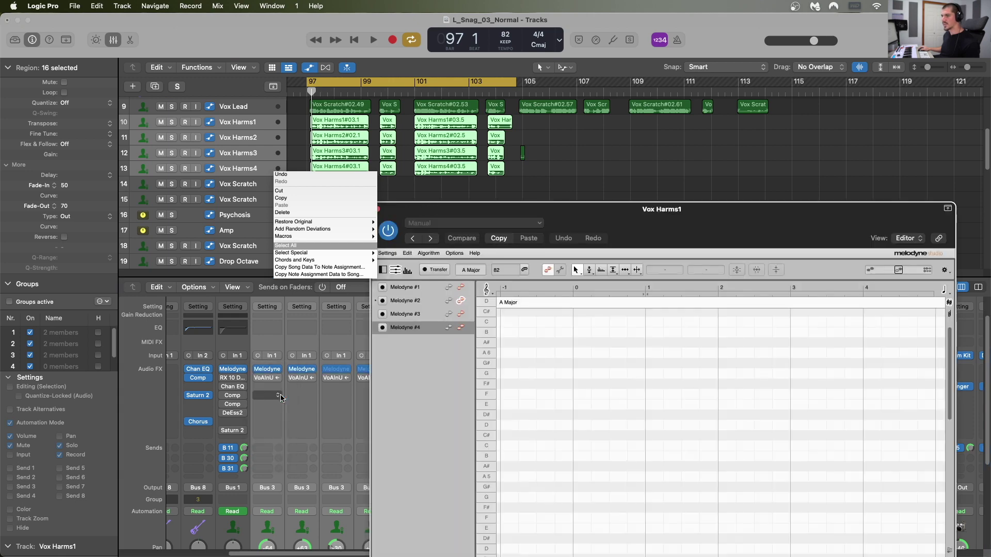
Move the Vox Harms1 Melodyne window clear of the mixer channels and enable Transfer for Melodyne #2.
{"action": "left_click", "coordinate": [380, 191]}
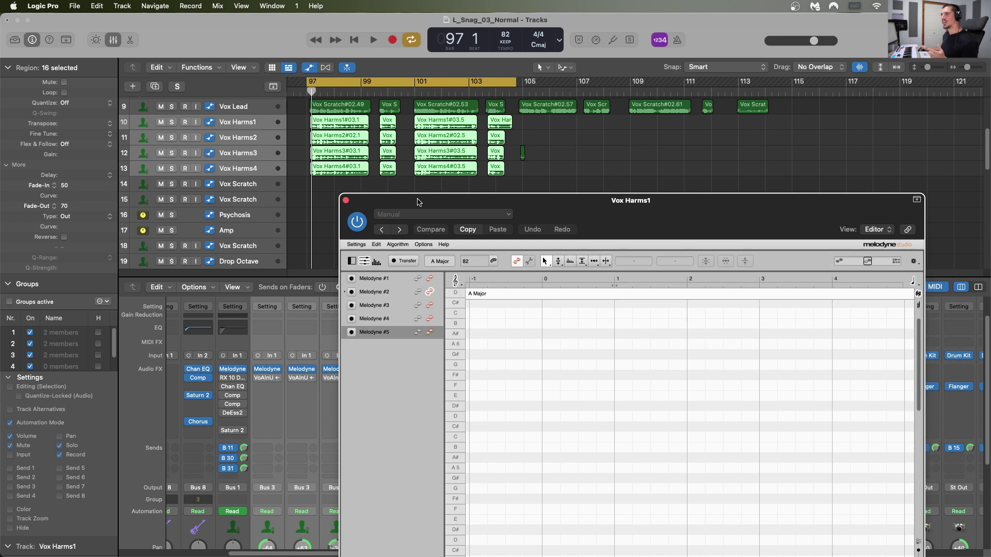
{"action": "left_click_drag", "start_coordinate": [418, 202], "coordinate": [348, 121]}
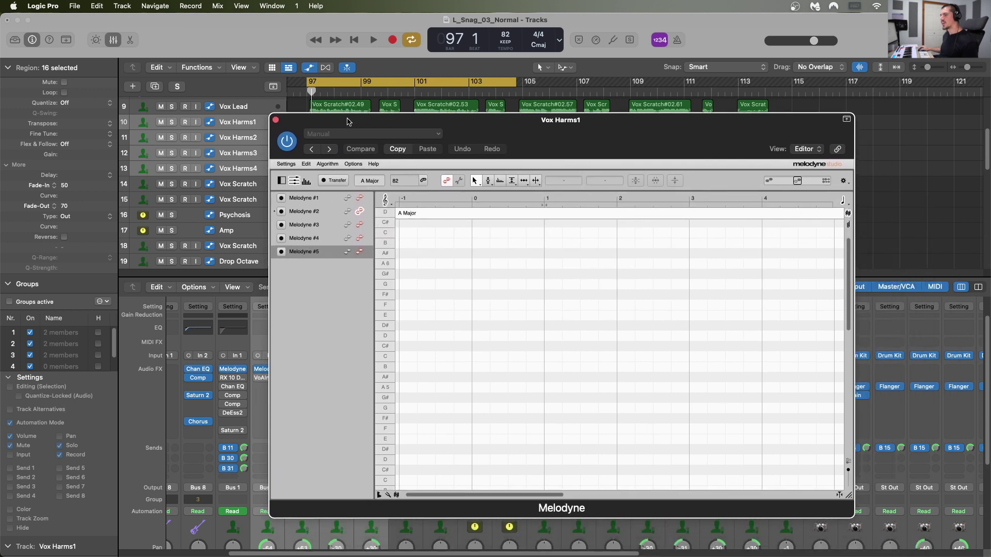
{"action": "left_click", "coordinate": [309, 213]}
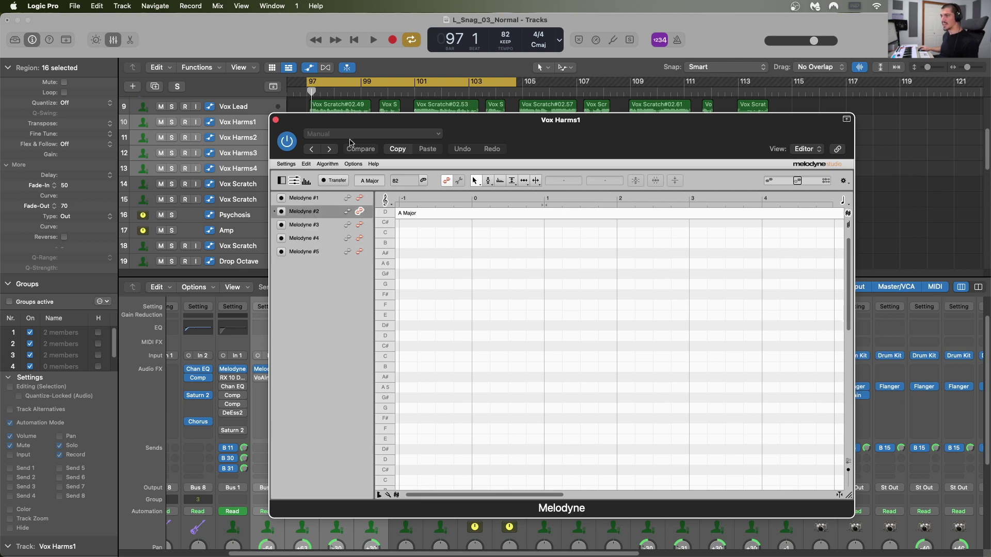
{"action": "left_click_drag", "start_coordinate": [349, 119], "coordinate": [412, 117]}
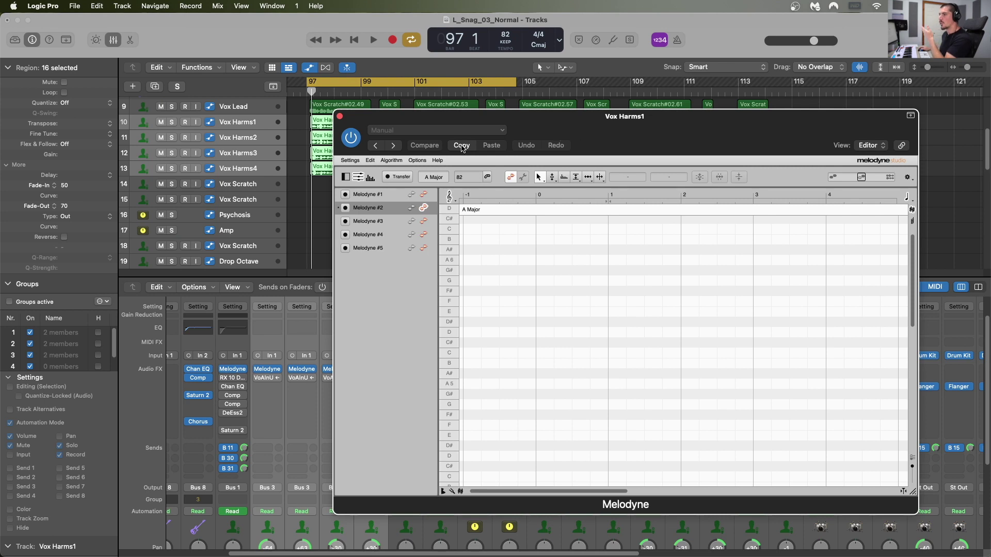
{"action": "left_click", "coordinate": [401, 179]}
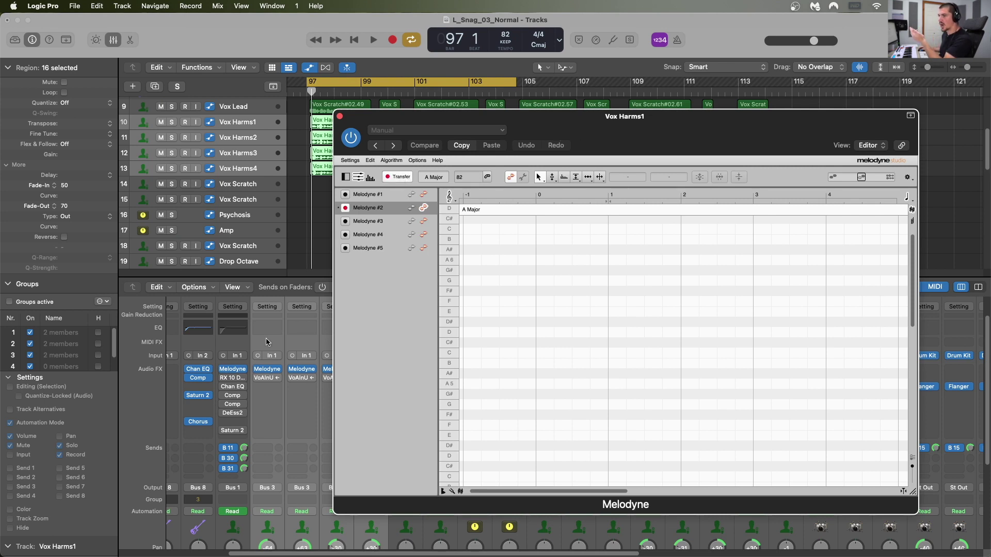
Enable Transfer for Melodyne #3, #4 and #5 and check the armed instances in the Vox Harms4 editor.
{"action": "left_click", "coordinate": [304, 371]}
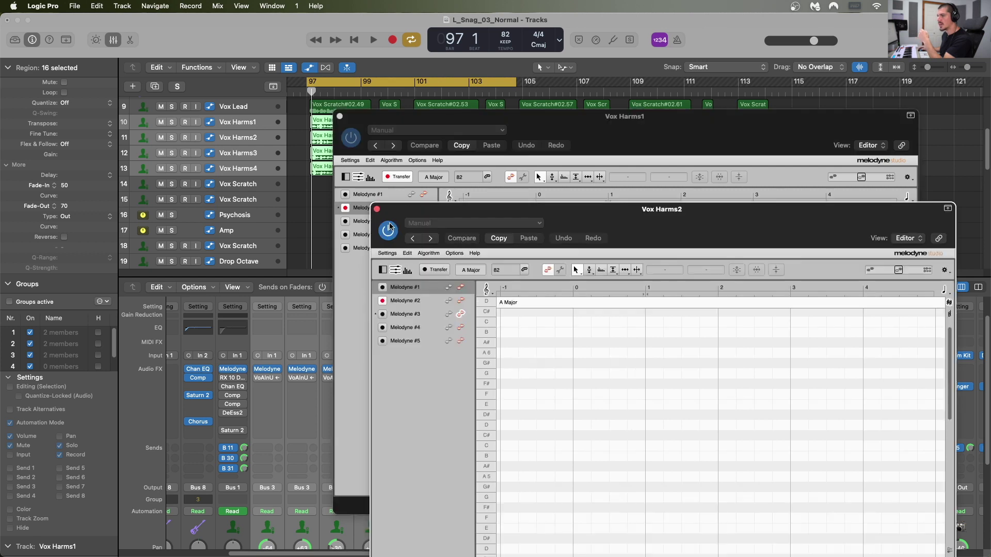
{"action": "left_click", "coordinate": [384, 315]}
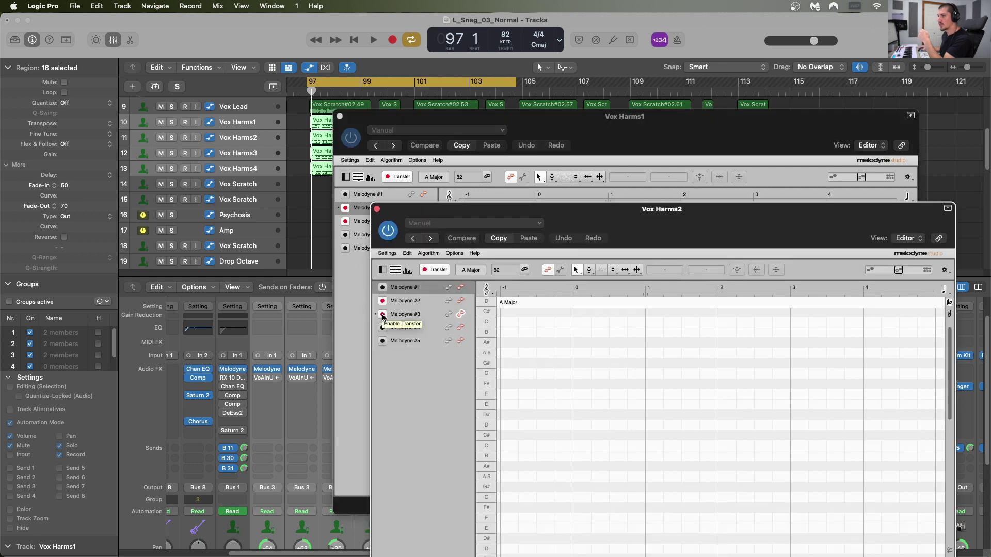
{"action": "left_click", "coordinate": [345, 234]}
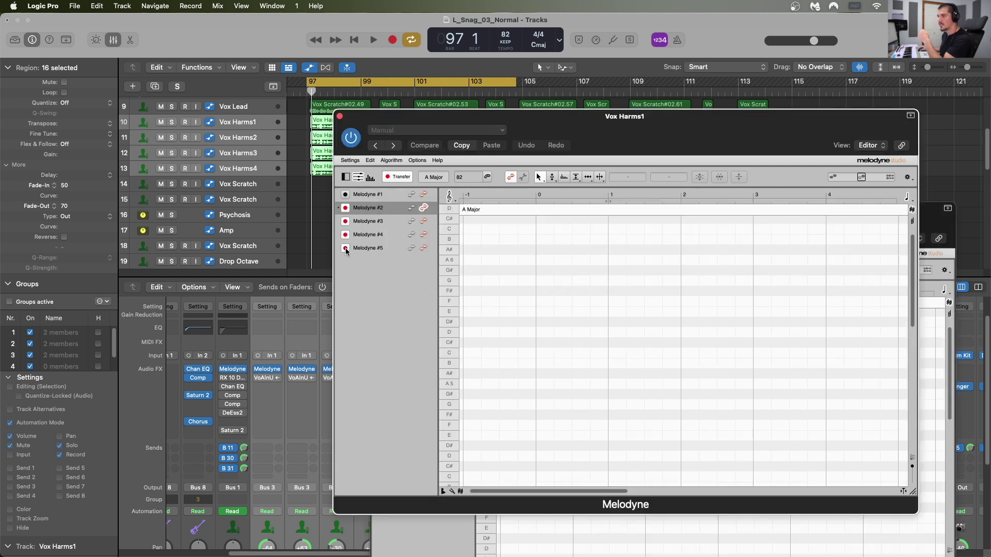
{"action": "left_click_drag", "start_coordinate": [395, 117], "coordinate": [432, 64]}
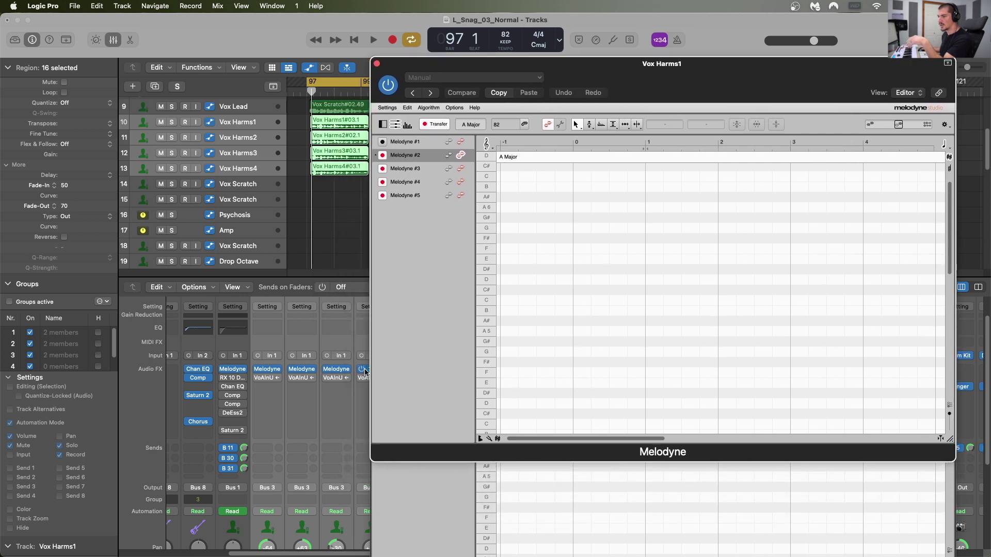
{"action": "left_click", "coordinate": [367, 373]}
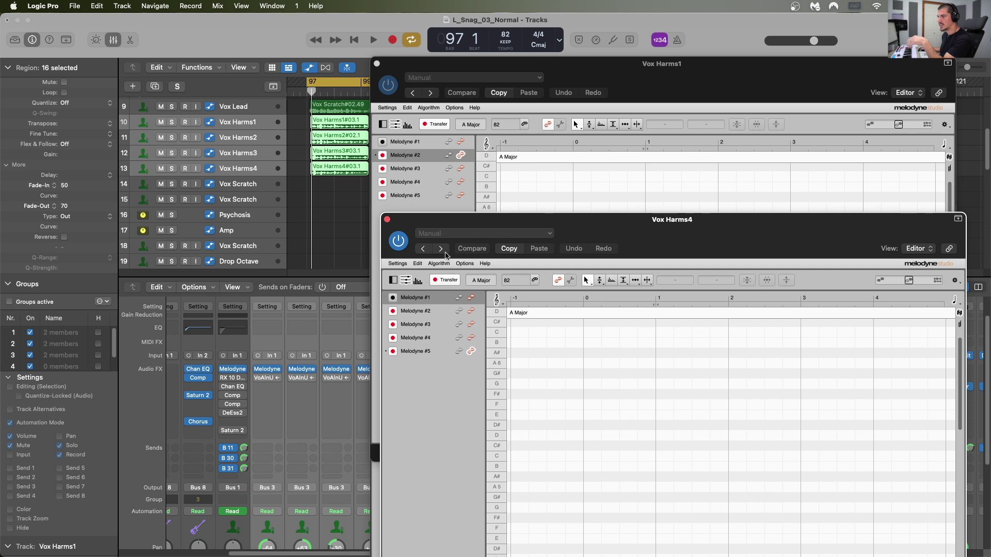
{"action": "left_click_drag", "start_coordinate": [394, 72], "coordinate": [394, 190]}
Place the playhead just before bar 97 and play through bar 104 to transfer all four harmony tracks into Melodyne.
{"action": "left_click_drag", "start_coordinate": [315, 94], "coordinate": [307, 92]}
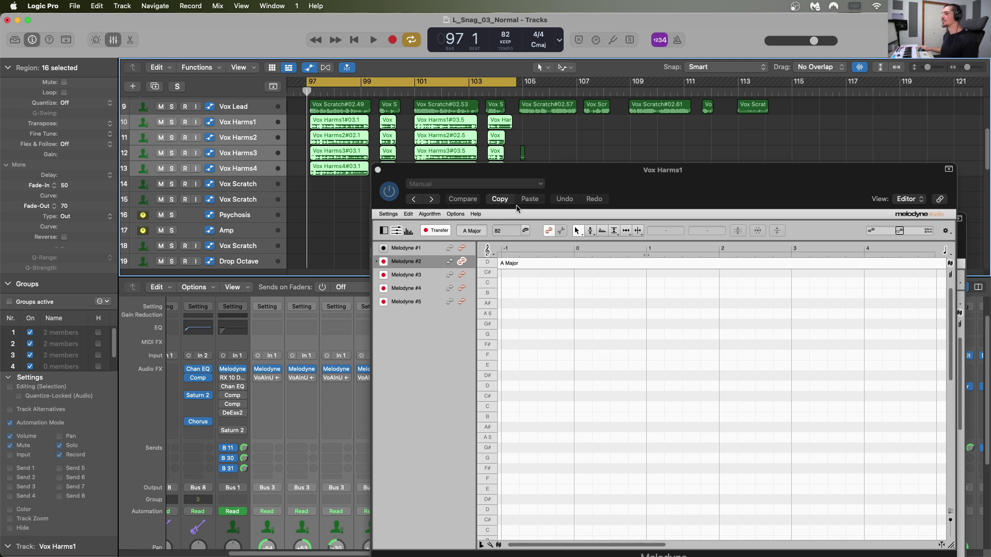
{"action": "key", "text": "space"}
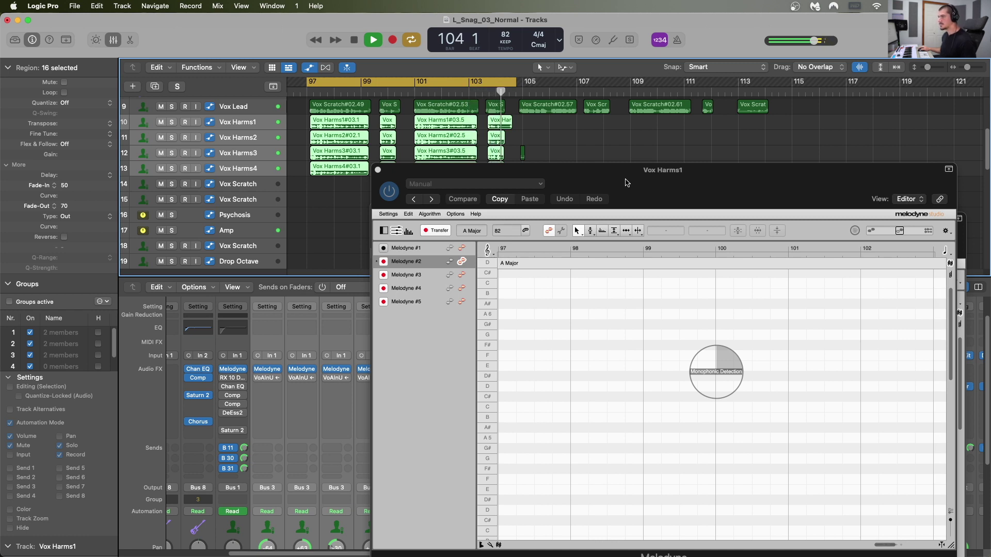
{"action": "key", "text": "space"}
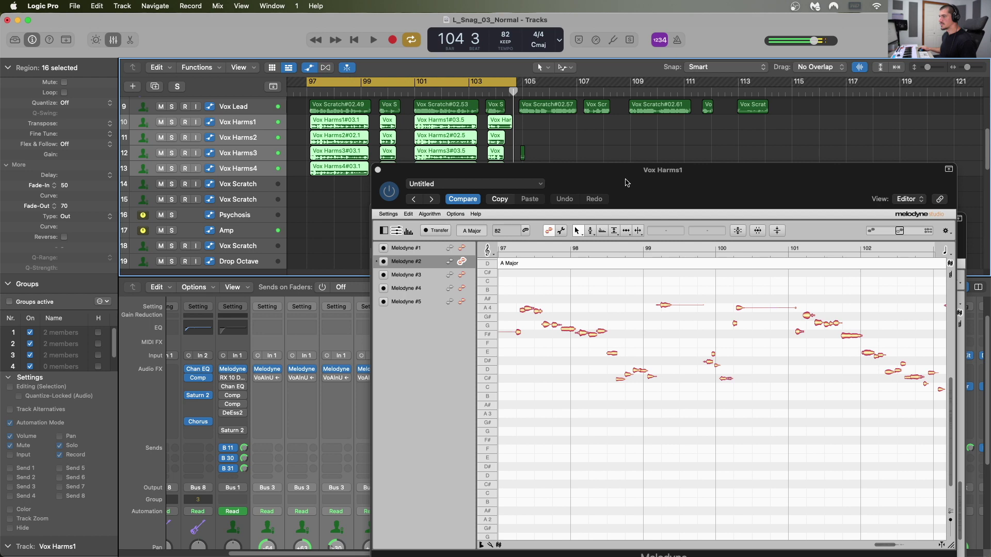
{"action": "scroll", "coordinate": [542, 272], "scroll_direction": "right", "scroll_amount": 2}
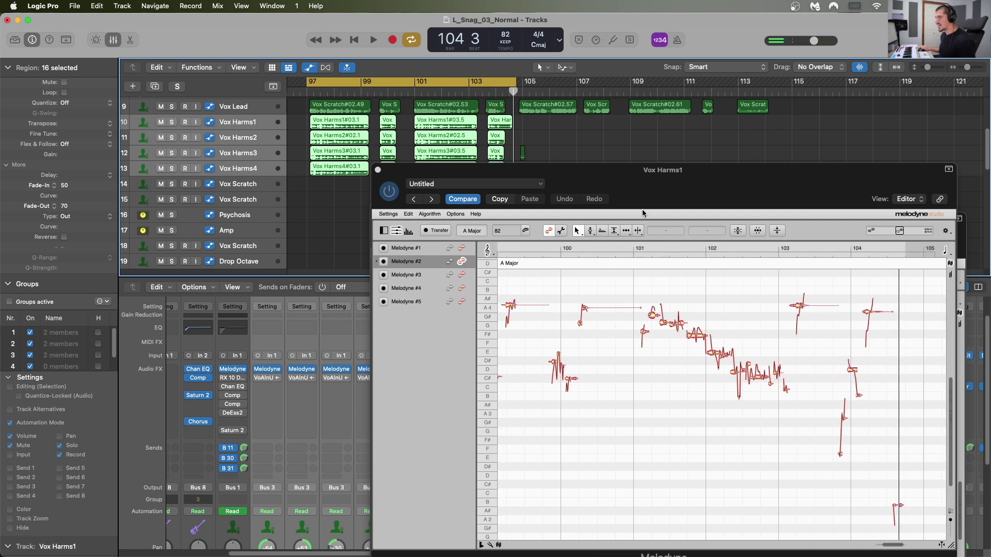
Reposition the Vox Harms1 Melodyne window and show the editable notes of Melodyne #1 together with Melodyne #2 around bars 97 to 102.
{"action": "left_click_drag", "start_coordinate": [669, 195], "coordinate": [583, 114]}
{"action": "scroll", "coordinate": [573, 309], "scroll_direction": "down", "scroll_amount": 2}
{"action": "scroll", "coordinate": [573, 310], "scroll_direction": "right", "scroll_amount": 2}
{"action": "scroll", "coordinate": [588, 308], "scroll_direction": "up", "scroll_amount": 3}
{"action": "scroll", "coordinate": [588, 308], "scroll_direction": "left", "scroll_amount": 6}
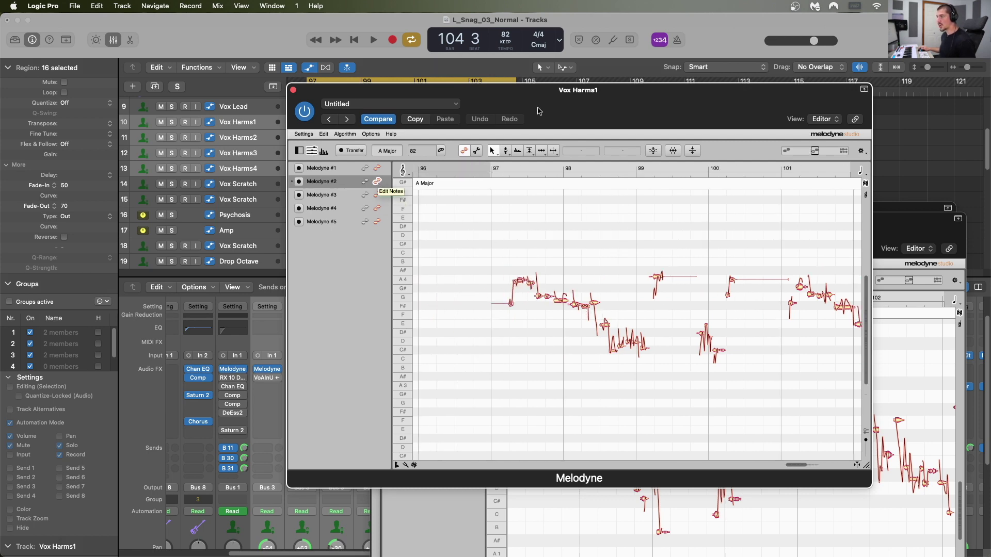
{"action": "left_click", "coordinate": [378, 173]}
{"action": "left_click", "coordinate": [378, 169]}
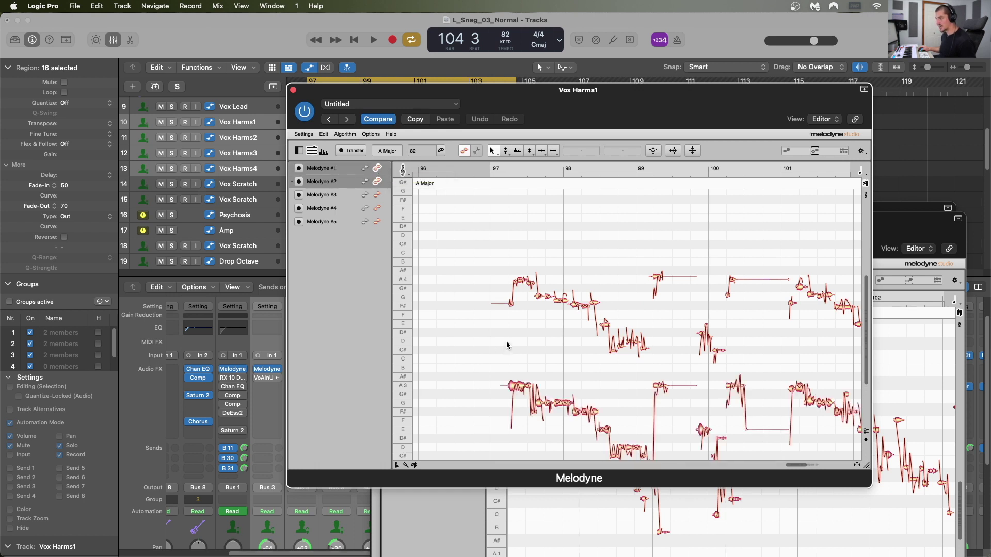
{"action": "scroll", "coordinate": [505, 346], "scroll_direction": "right", "scroll_amount": 3}
{"action": "scroll", "coordinate": [500, 361], "scroll_direction": "down", "scroll_amount": 3}
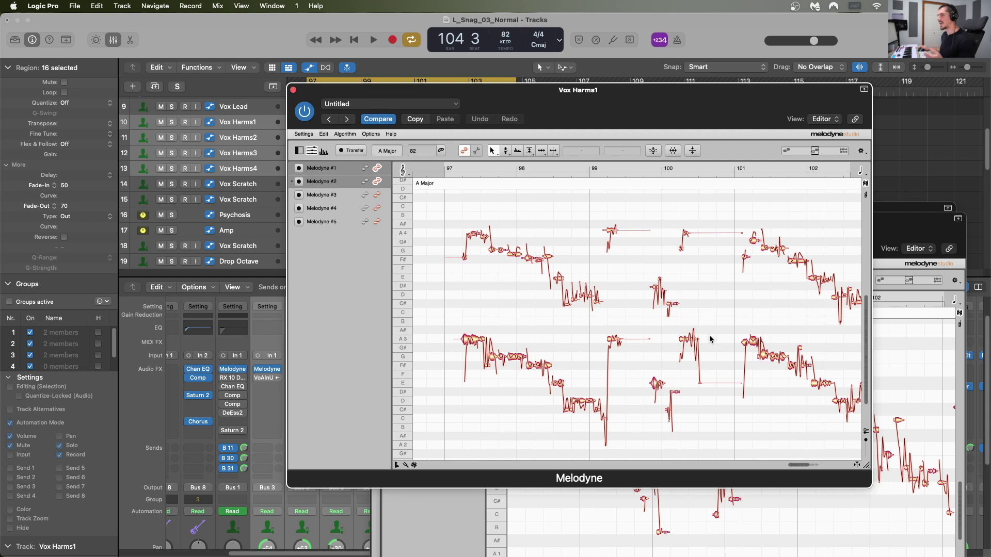
Add the notes of Melodyne #3, #4 and #5 to the editor and examine all five vocal parts together.
{"action": "left_click", "coordinate": [378, 197]}
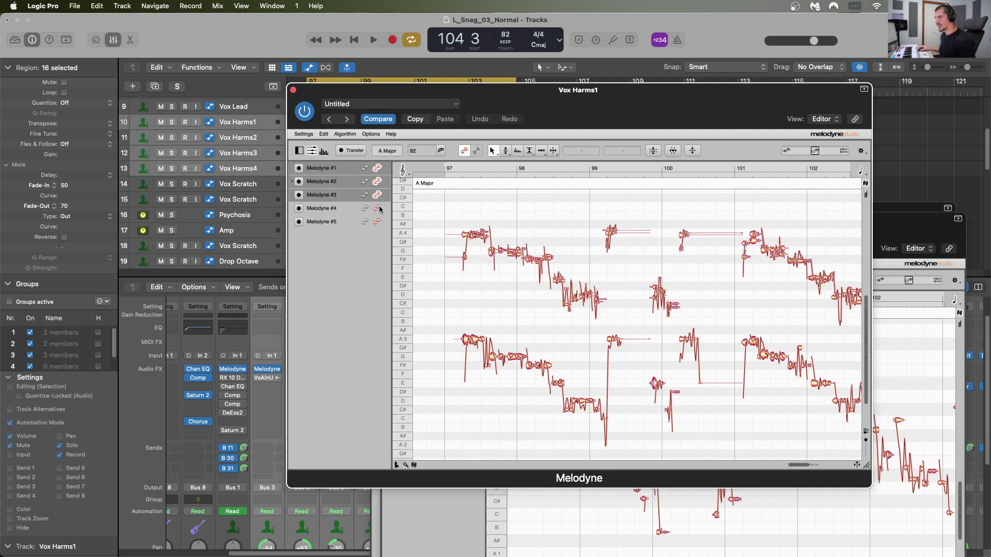
{"action": "left_click", "coordinate": [379, 209]}
{"action": "left_click", "coordinate": [378, 222]}
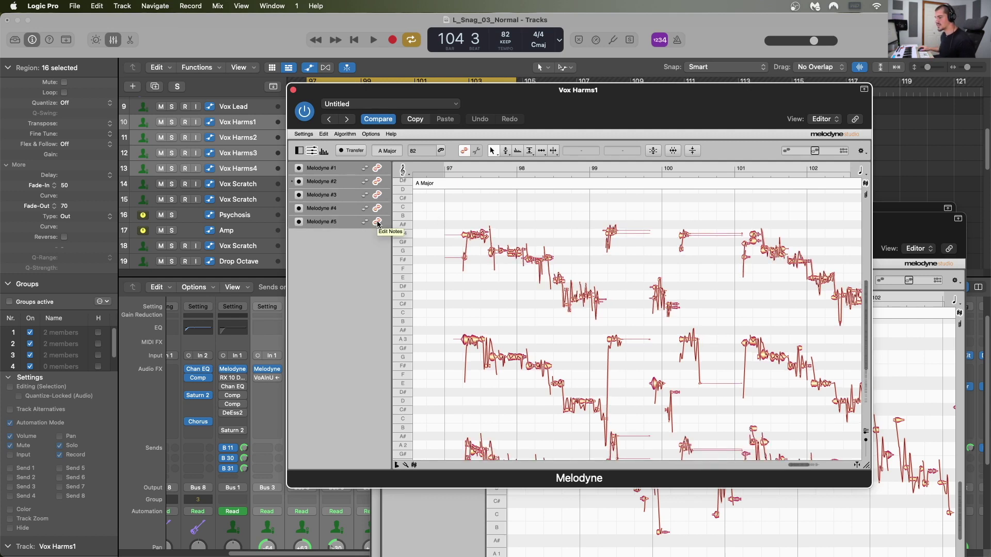
{"action": "scroll", "coordinate": [451, 219], "scroll_direction": "down", "scroll_amount": 3}
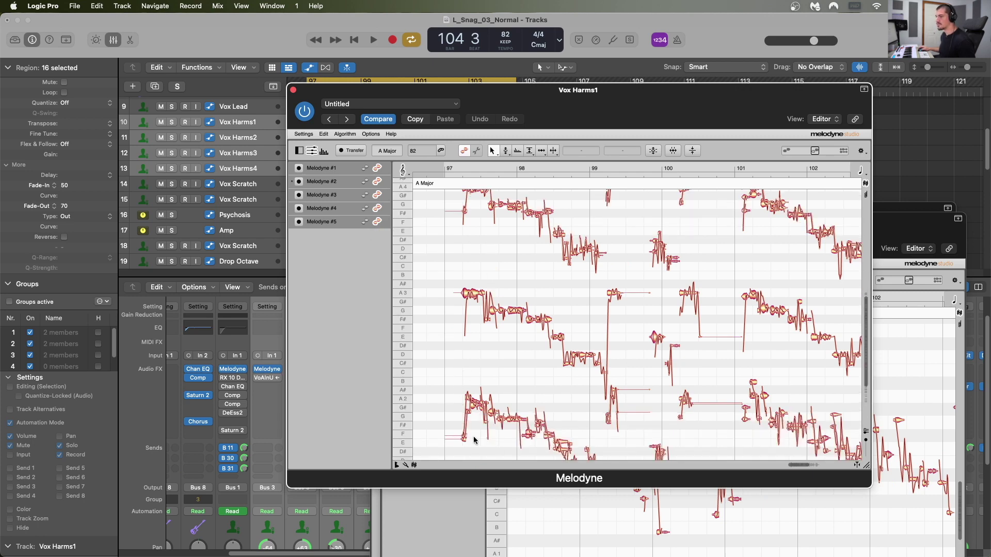
{"action": "scroll", "coordinate": [501, 291], "scroll_direction": "up", "scroll_amount": 4}
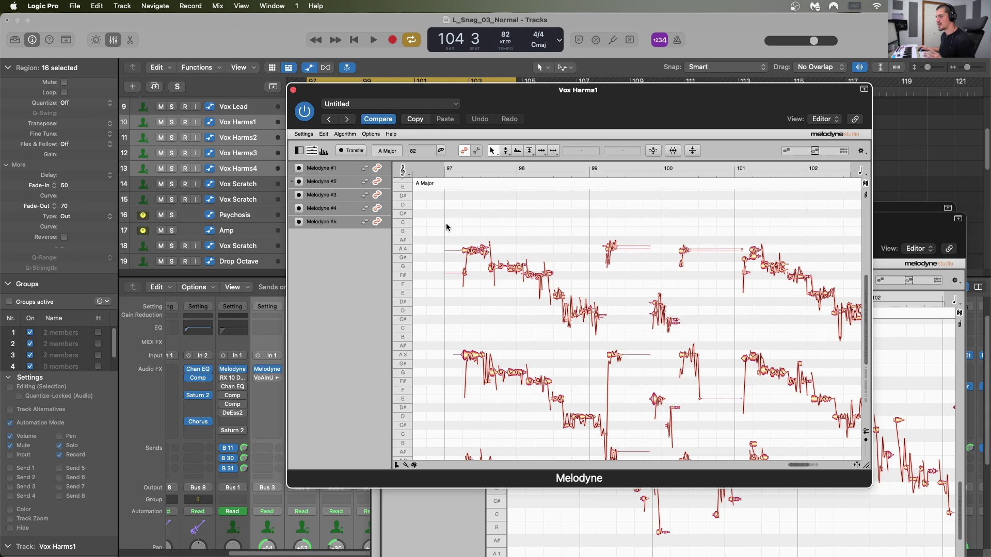
Limit the note display to Melodyne #1 and Melodyne #2 only.
{"action": "left_click", "coordinate": [378, 209]}
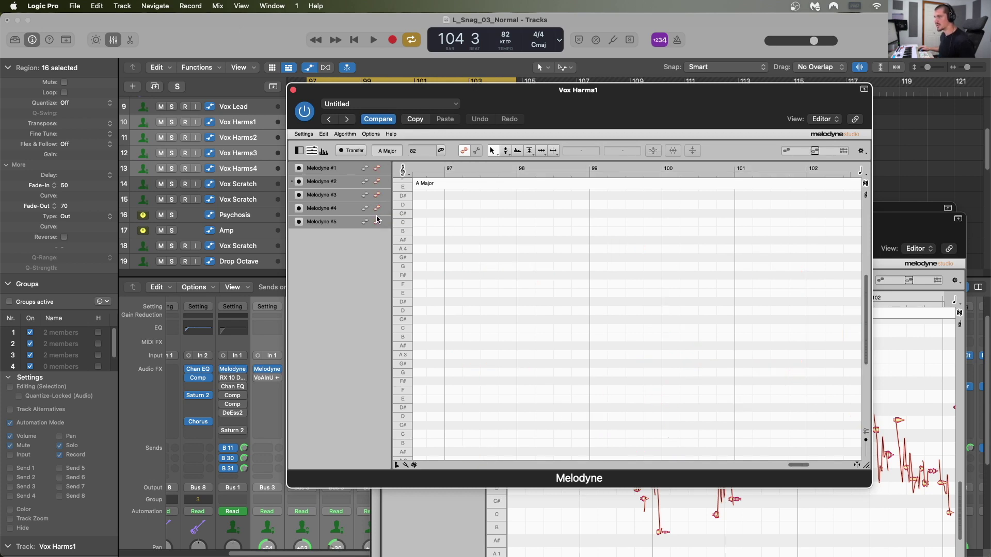
{"action": "left_click", "coordinate": [377, 168]}
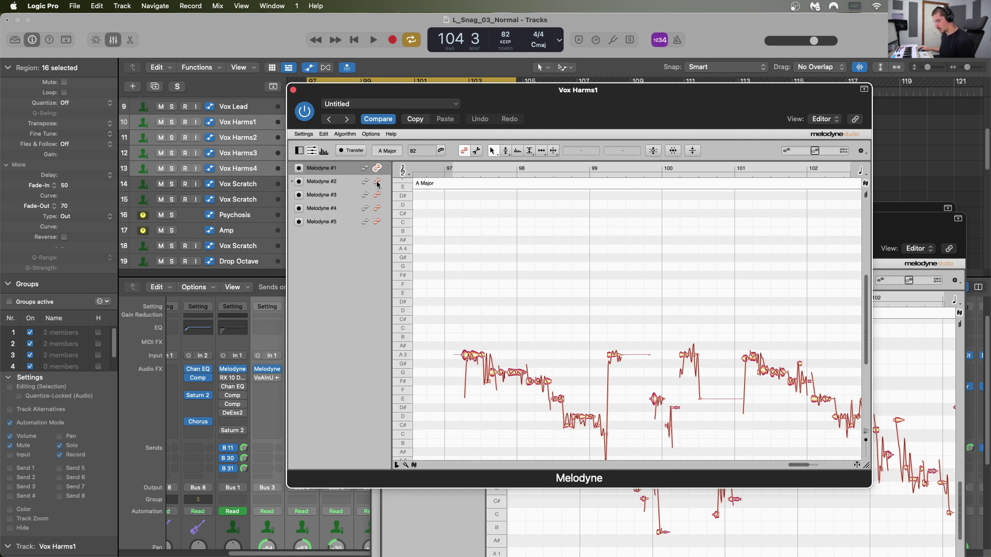
{"action": "left_click", "coordinate": [378, 183], "text": "shift"}
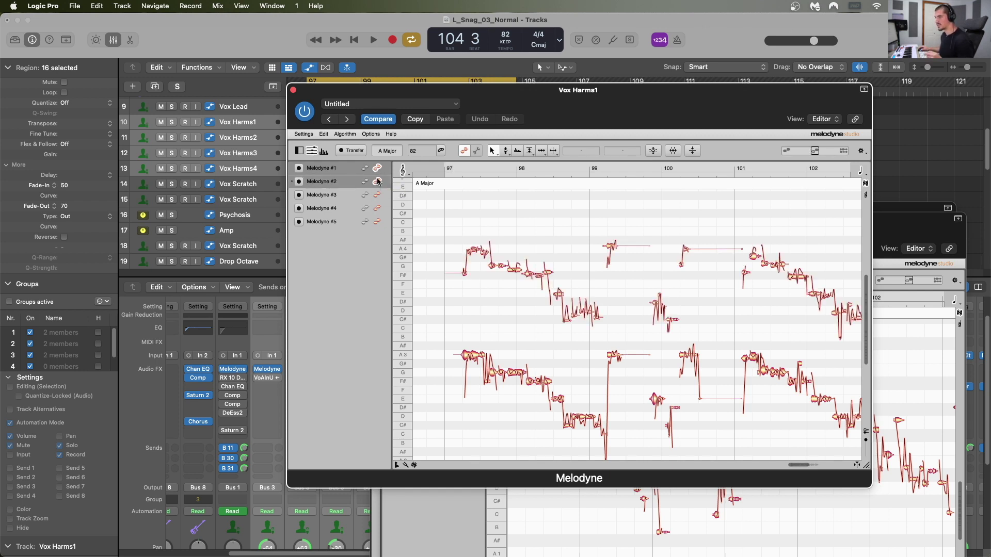
Correct the Pitch Center of the Vox Harms1 notes from bar 97 through bar 100 to 100 % and shorten the cycle range to end at bar 101.
{"action": "left_click_drag", "start_coordinate": [456, 213], "coordinate": [676, 333]}
{"action": "left_click_drag", "start_coordinate": [611, 105], "coordinate": [601, 193]}
{"action": "left_click_drag", "start_coordinate": [515, 81], "coordinate": [413, 81]}
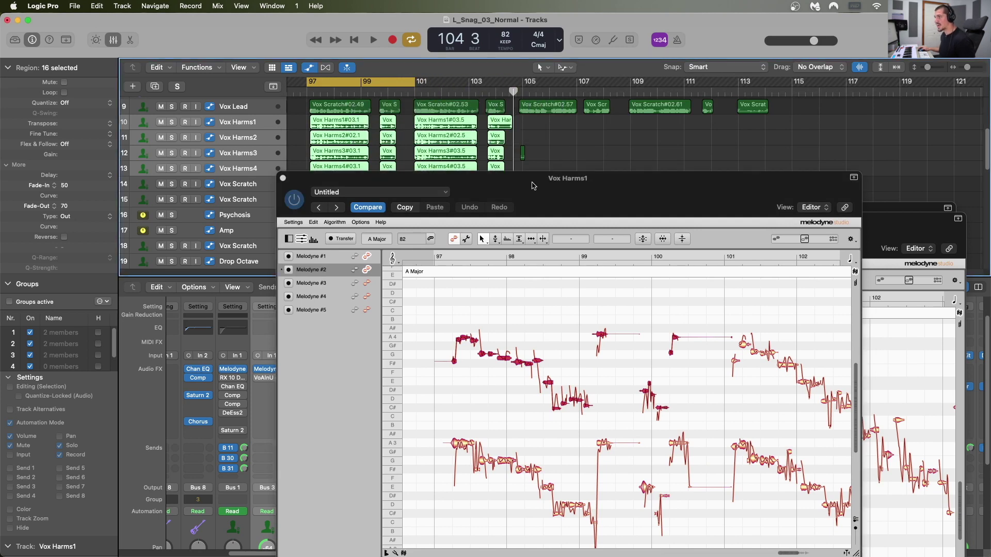
{"action": "left_click", "coordinate": [644, 240]}
{"action": "left_click_drag", "start_coordinate": [540, 227], "coordinate": [645, 228]}
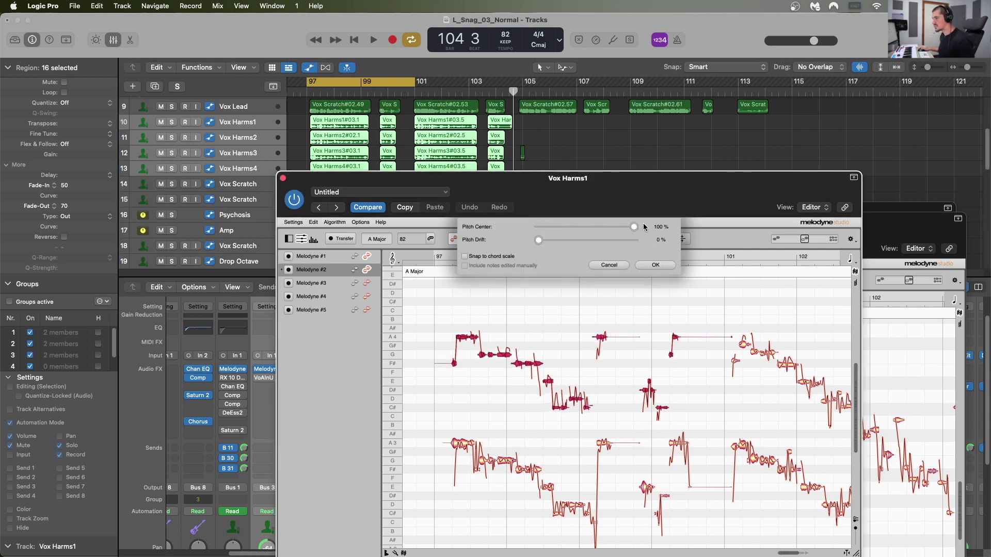
{"action": "left_click", "coordinate": [656, 266]}
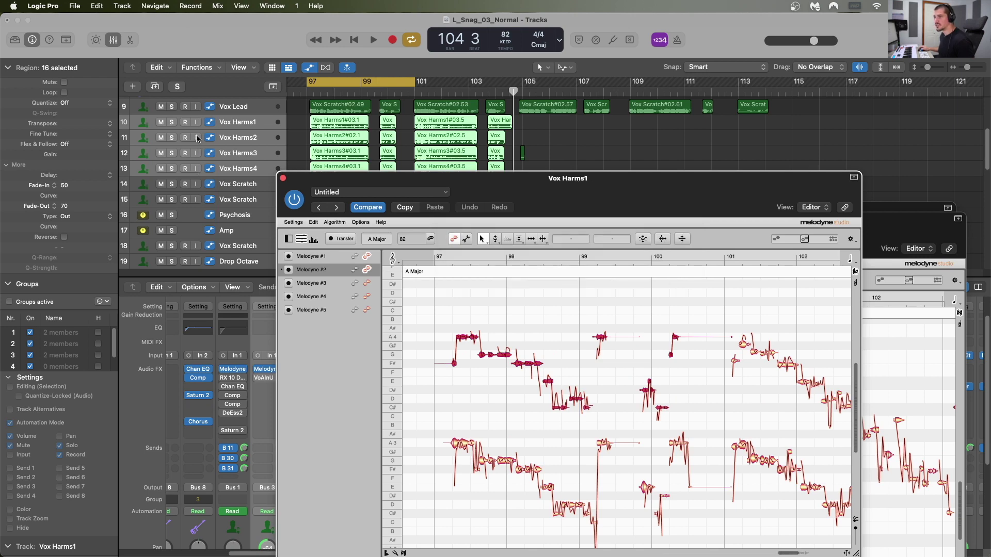
Mute Vox Harms2, Vox Harms3 and Vox Harms4 and play the corrected Vox Harms1 phrase from bar 97.
{"action": "left_click", "coordinate": [242, 123]}
{"action": "left_click_drag", "start_coordinate": [160, 137], "coordinate": [160, 167]}
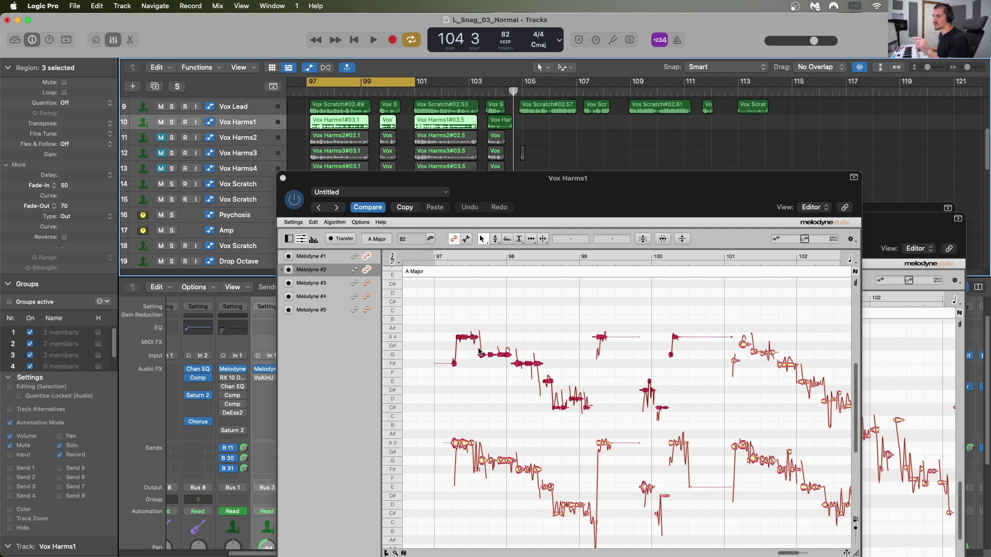
{"action": "key", "text": "space"}
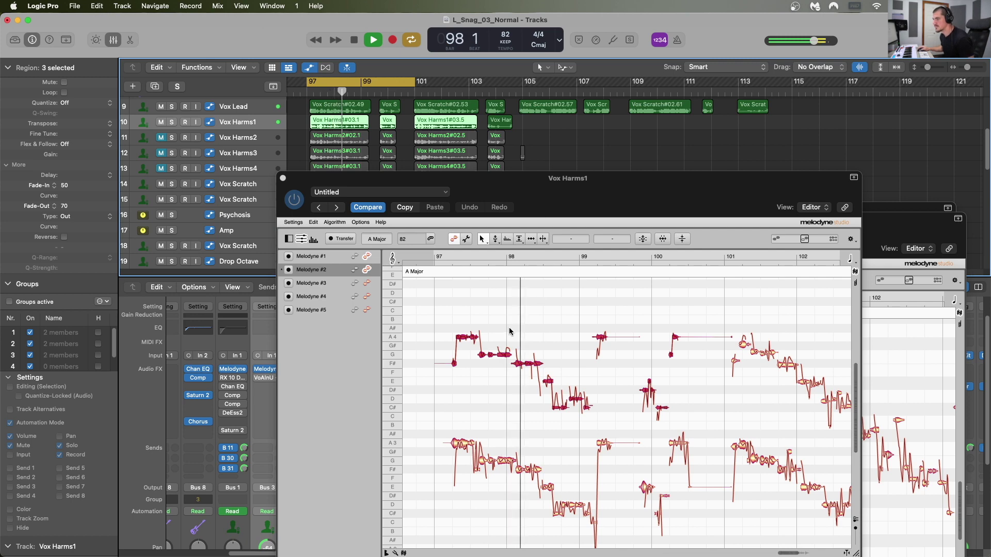
{"action": "key", "text": "space"}
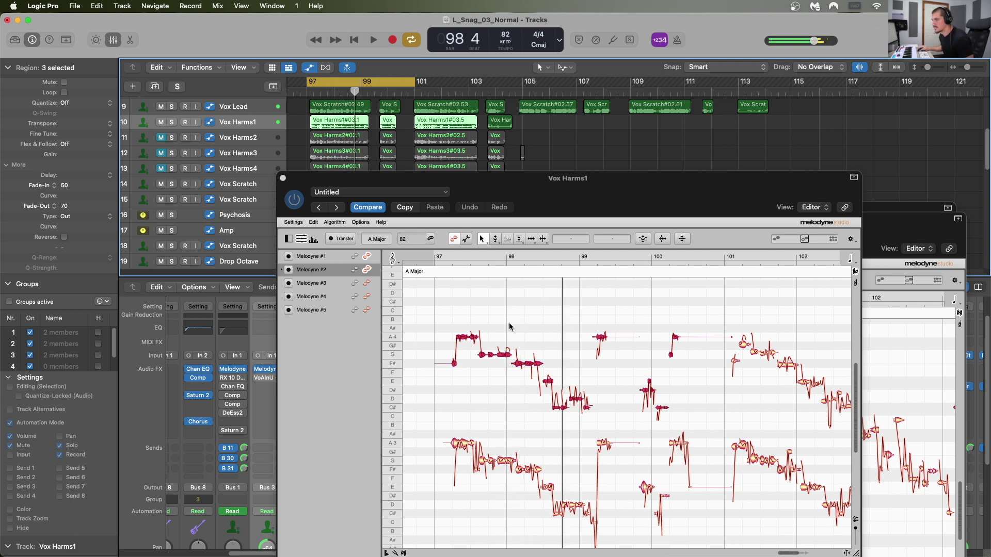
Select the Vox Harms1 G4 note ending at bar 98 and enlarge the editor view around it.
{"action": "left_click", "coordinate": [504, 356]}
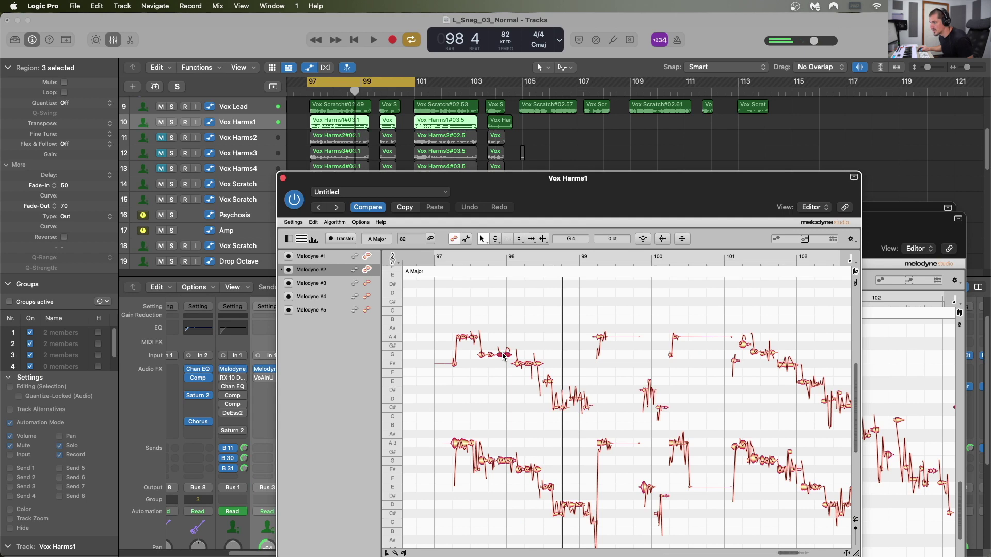
{"action": "left_click_drag", "start_coordinate": [593, 178], "coordinate": [598, 96]}
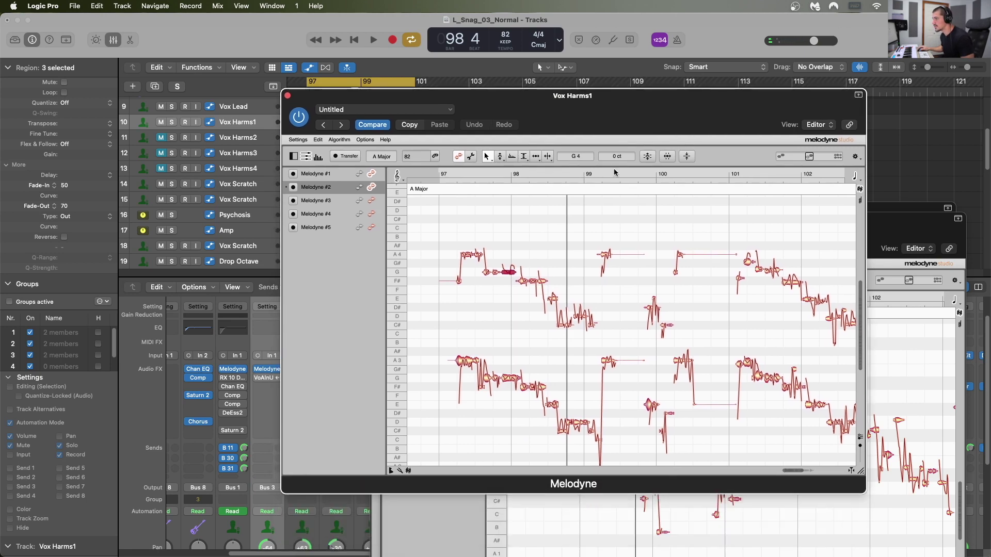
{"action": "left_click_drag", "start_coordinate": [860, 280], "coordinate": [856, 326]}
{"action": "left_click_drag", "start_coordinate": [806, 470], "coordinate": [784, 471]}
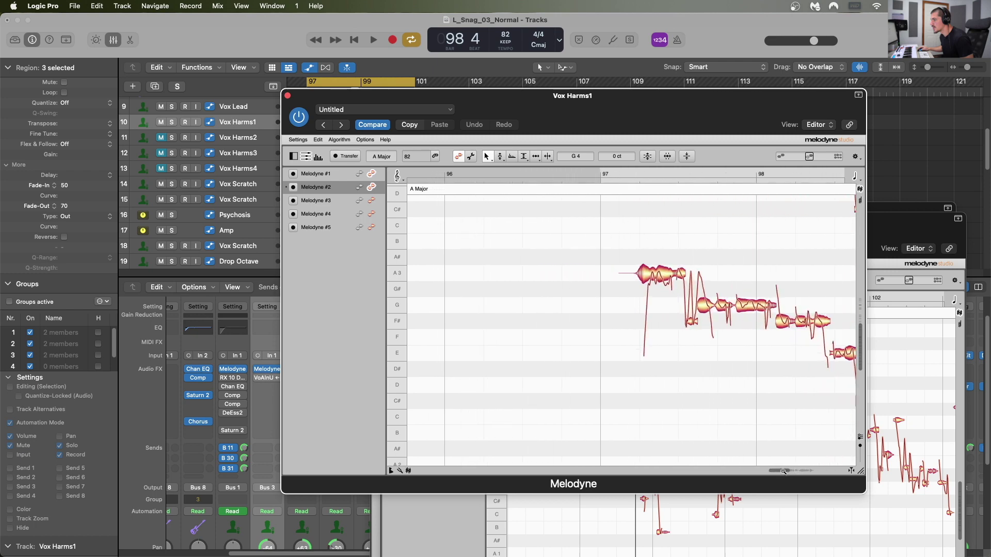
{"action": "scroll", "coordinate": [699, 343], "scroll_direction": "right", "scroll_amount": 4}
{"action": "left_click", "coordinate": [638, 291]}
{"action": "scroll", "coordinate": [638, 290], "scroll_direction": "up", "scroll_amount": 5}
{"action": "scroll", "coordinate": [635, 338], "scroll_direction": "down", "scroll_amount": 3}
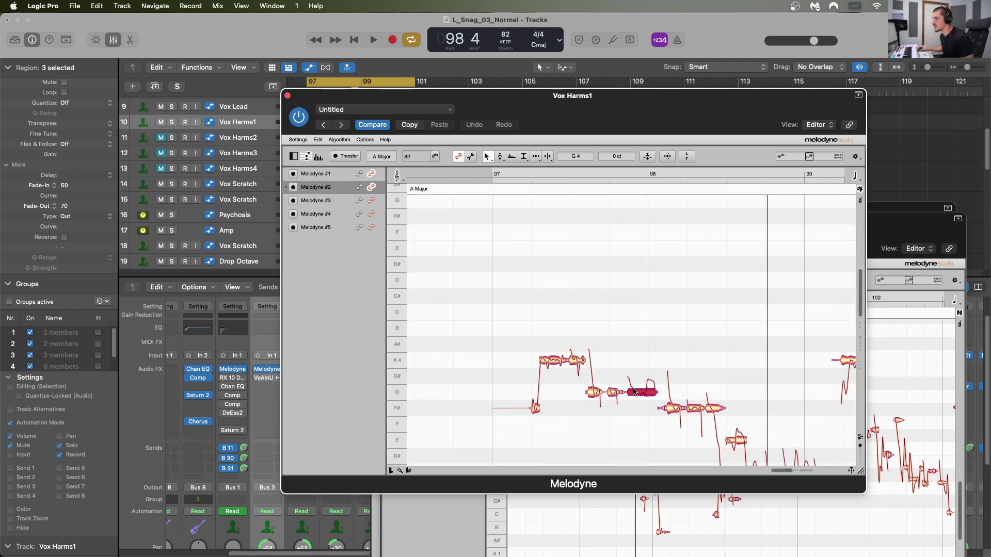
{"action": "left_click", "coordinate": [647, 157]}
{"action": "left_click_drag", "start_coordinate": [639, 142], "coordinate": [499, 131]}
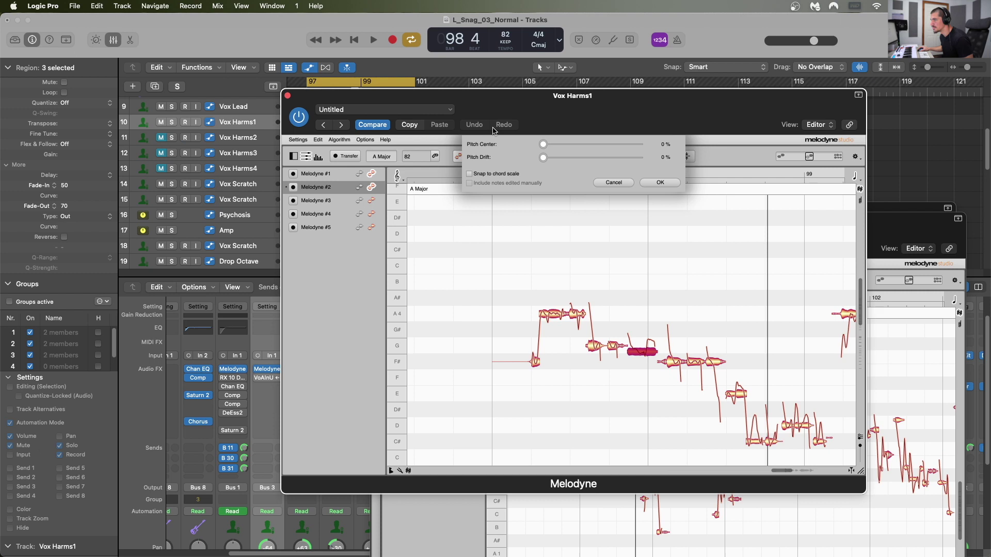
{"action": "left_click_drag", "start_coordinate": [544, 144], "coordinate": [728, 150]}
{"action": "left_click", "coordinate": [610, 182]}
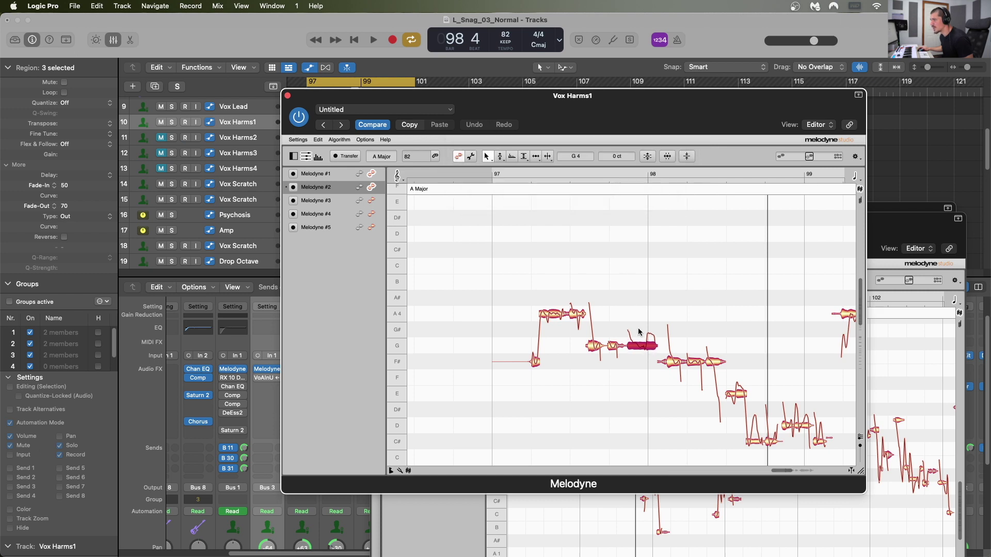
Set the G4 note at bar 98 to 71 % pitch modulation and a -21 ct pitch deviation, and listen to it.
{"action": "left_click", "coordinate": [500, 156]}
{"action": "left_click_drag", "start_coordinate": [641, 347], "coordinate": [640, 363]}
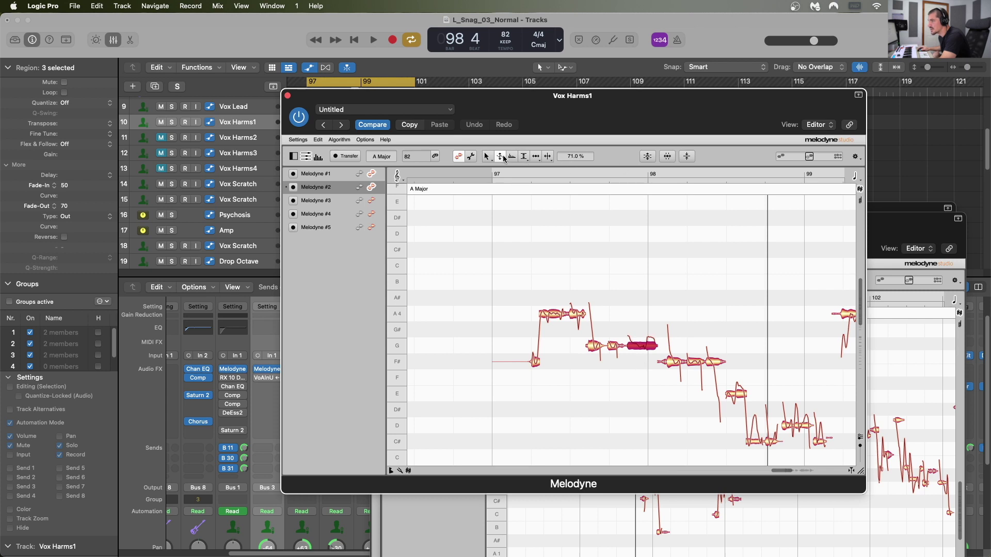
{"action": "left_click", "coordinate": [500, 153]}
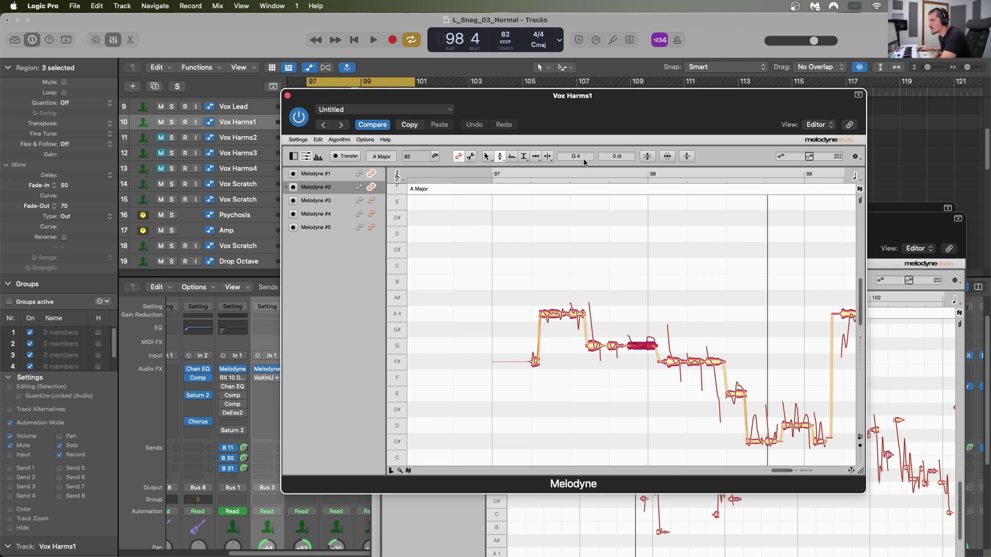
{"action": "left_click_drag", "start_coordinate": [615, 158], "coordinate": [614, 165]}
{"action": "key", "text": "space"}
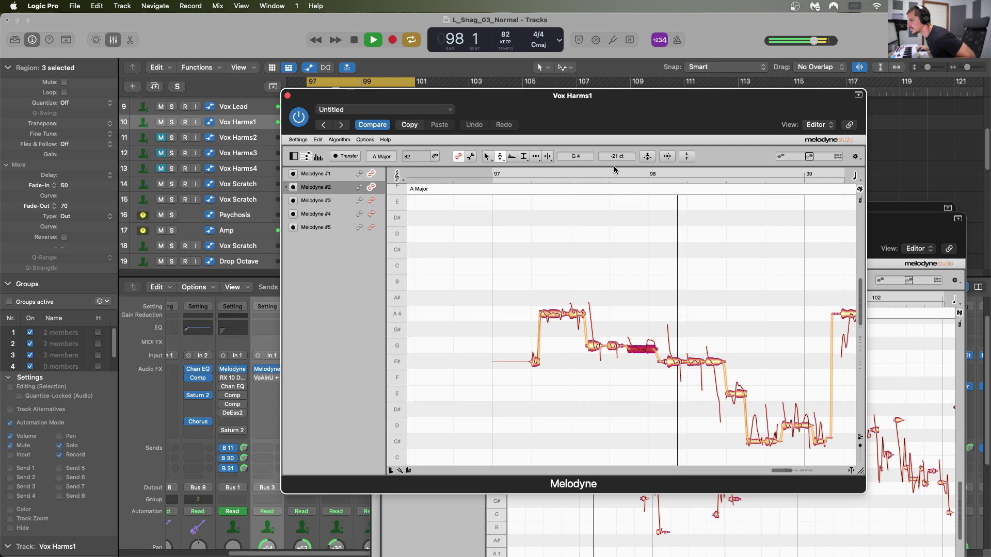
{"action": "key", "text": "space"}
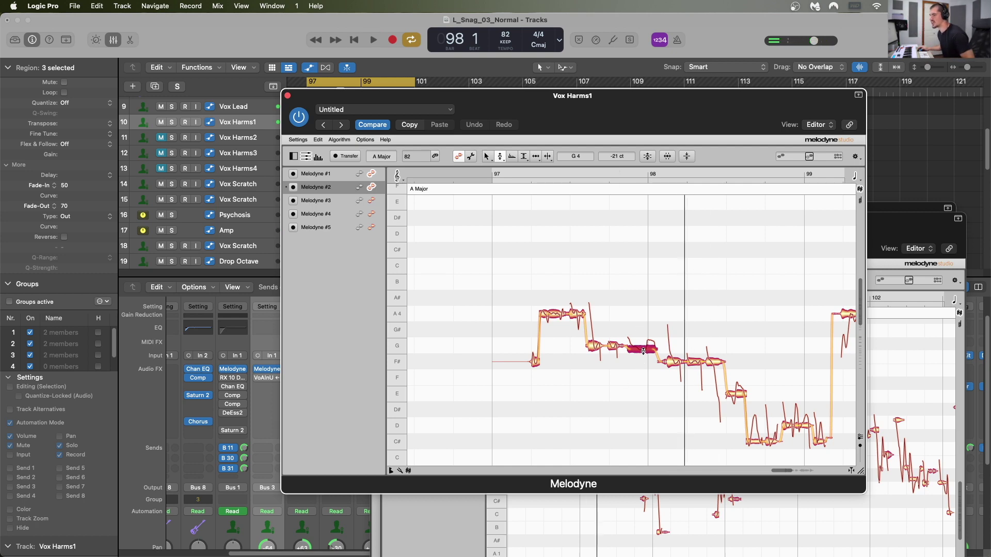
Set the last A4 note in bar 97 to 84 % pitch modulation and a -23 ct pitch deviation, and listen to it.
{"action": "left_click", "coordinate": [576, 316]}
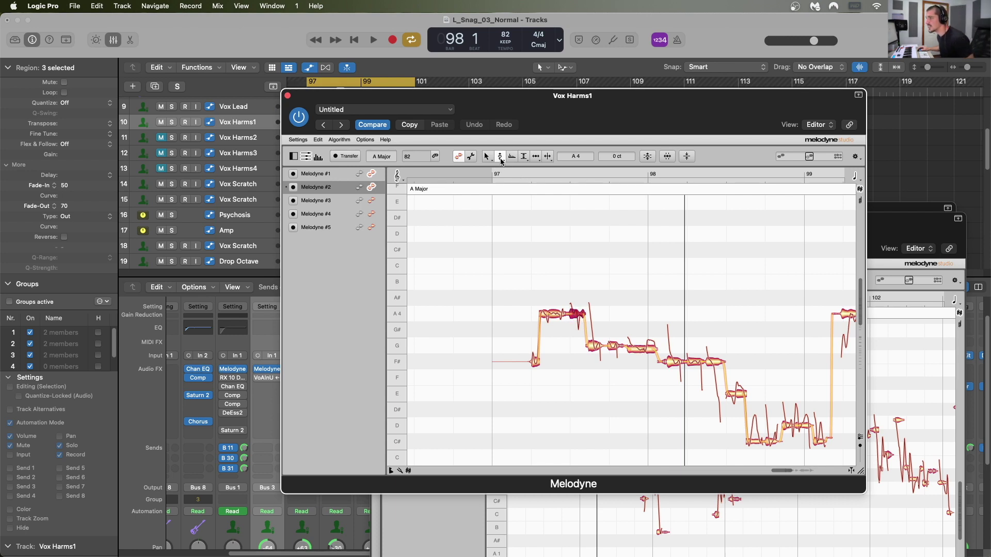
{"action": "left_click", "coordinate": [500, 157]}
{"action": "left_click_drag", "start_coordinate": [578, 317], "coordinate": [576, 324]}
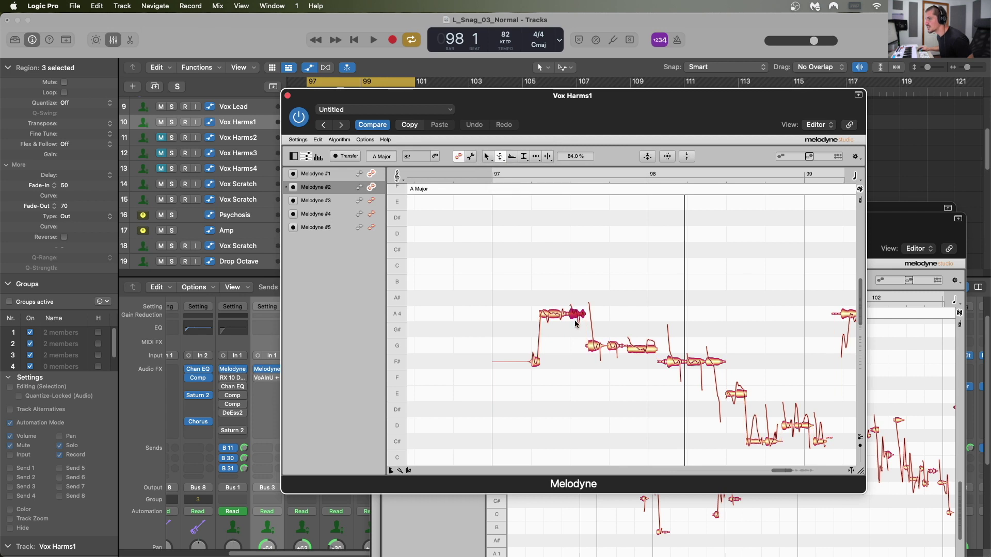
{"action": "left_click", "coordinate": [500, 157]}
{"action": "left_click", "coordinate": [500, 175]}
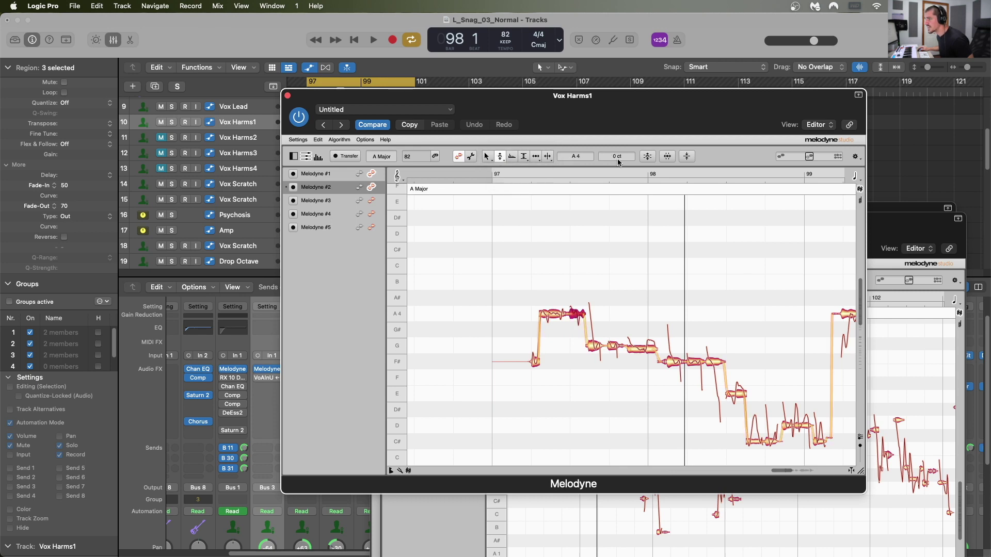
{"action": "left_click_drag", "start_coordinate": [614, 160], "coordinate": [611, 172]}
{"action": "key", "text": "space"}
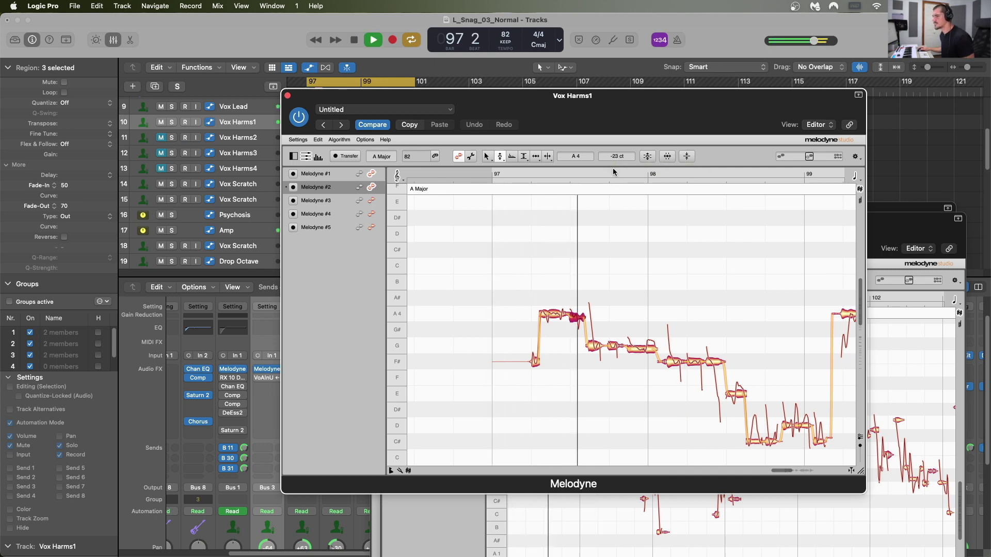
{"action": "key", "text": "space"}
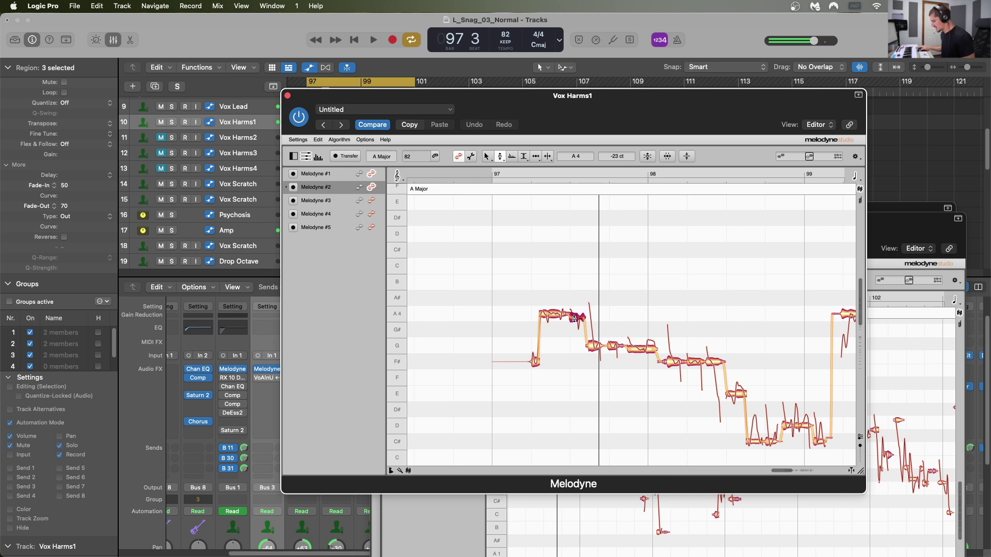
Set the A4 note's pitch deviation to -6 ct and play the phrase again.
{"action": "left_click_drag", "start_coordinate": [617, 158], "coordinate": [620, 150]}
{"action": "key", "text": "space"}
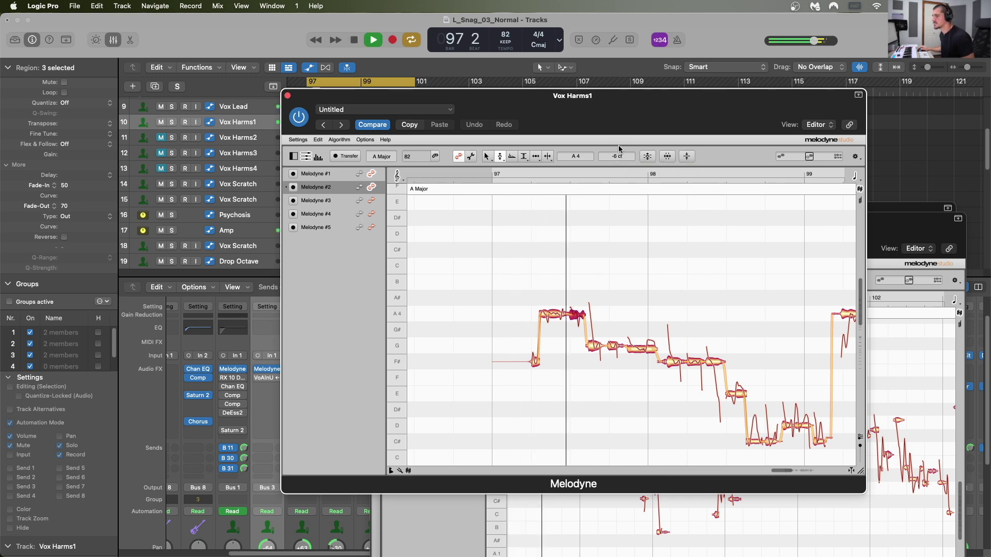
{"action": "key", "text": "space"}
Set the pitch modulation of the first G4 note in bar 97 to 84 % and play the phrase through bar 98.
{"action": "left_click", "coordinate": [593, 347]}
{"action": "left_click_drag", "start_coordinate": [501, 157], "coordinate": [502, 169]}
{"action": "left_click_drag", "start_coordinate": [592, 347], "coordinate": [590, 352]}
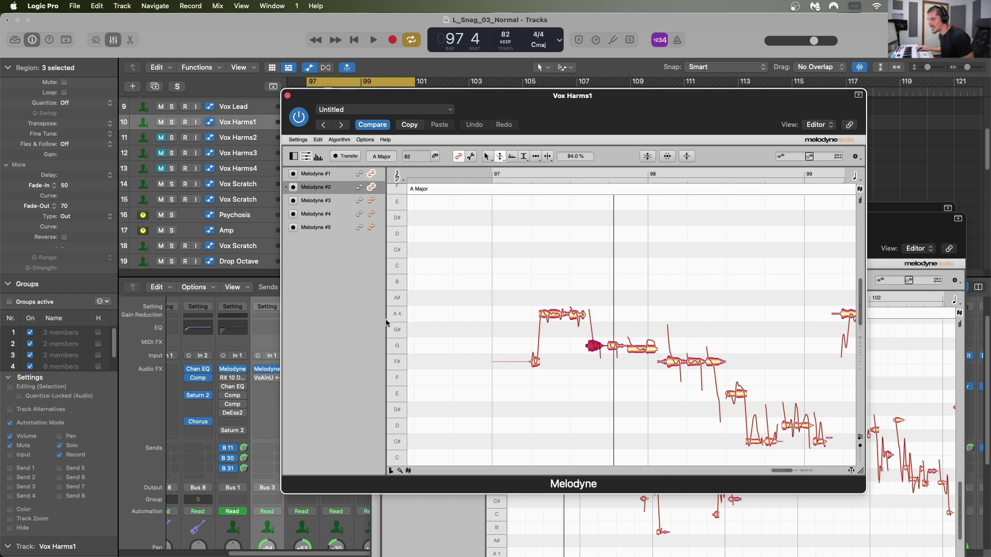
{"action": "key", "text": "space"}
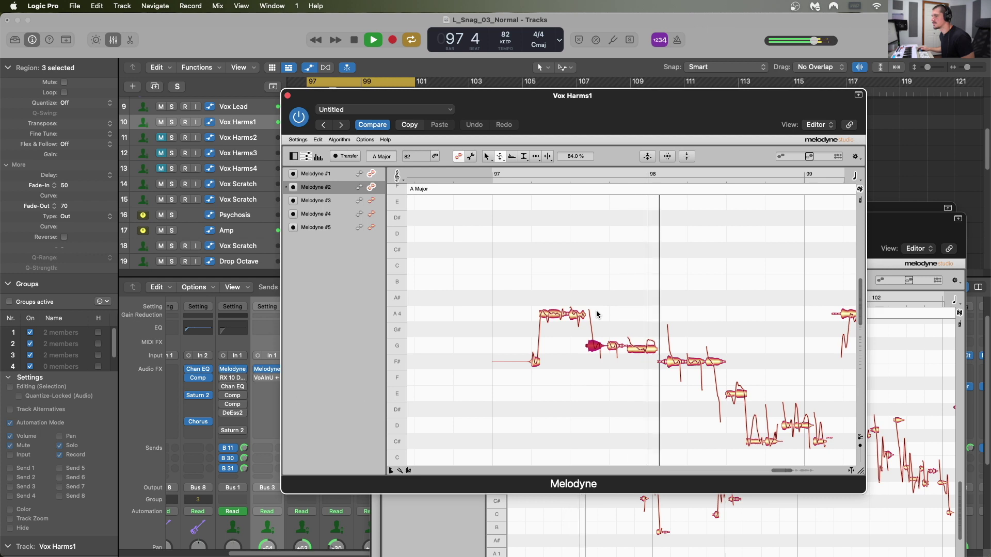
{"action": "key", "text": "space"}
Set the E4 note in bar 98 to 64 % pitch modulation and reduce the modulation of the C#4 notes that follow it.
{"action": "left_click", "coordinate": [569, 394]}
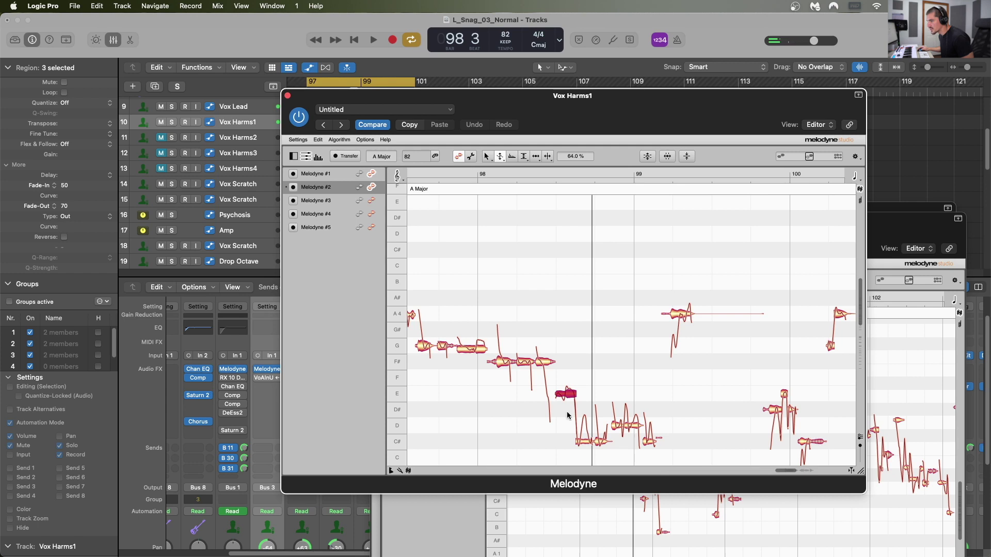
{"action": "scroll", "coordinate": [569, 416], "scroll_direction": "down", "scroll_amount": 2}
{"action": "left_click", "coordinate": [583, 412]}
{"action": "left_click", "coordinate": [599, 411]}
{"action": "left_click_drag", "start_coordinate": [599, 413], "coordinate": [599, 418]}
Set the two D4 notes leading into bar 99 to 91 % and 98 % pitch modulation and play the phrase.
{"action": "left_click", "coordinate": [620, 397]}
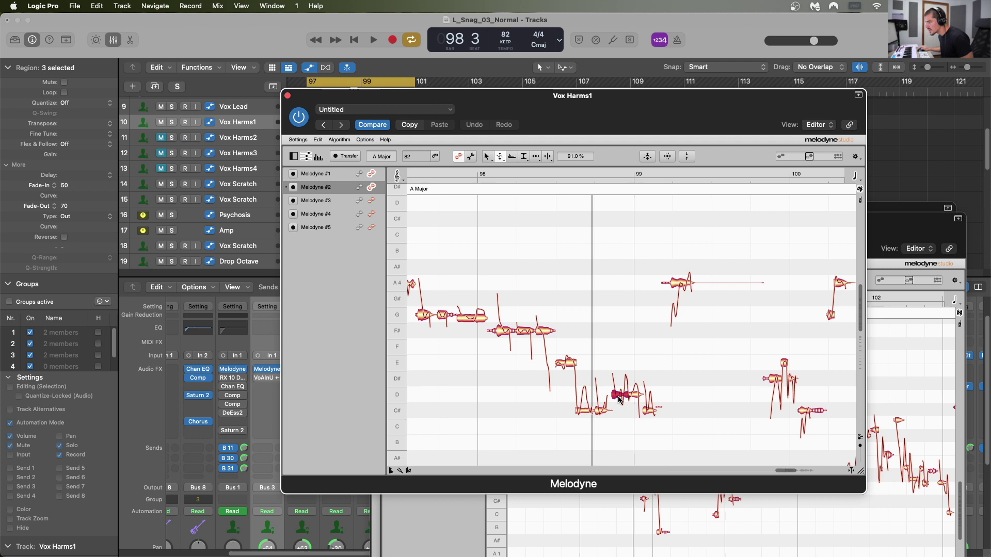
{"action": "left_click", "coordinate": [636, 394]}
{"action": "key", "text": "space"}
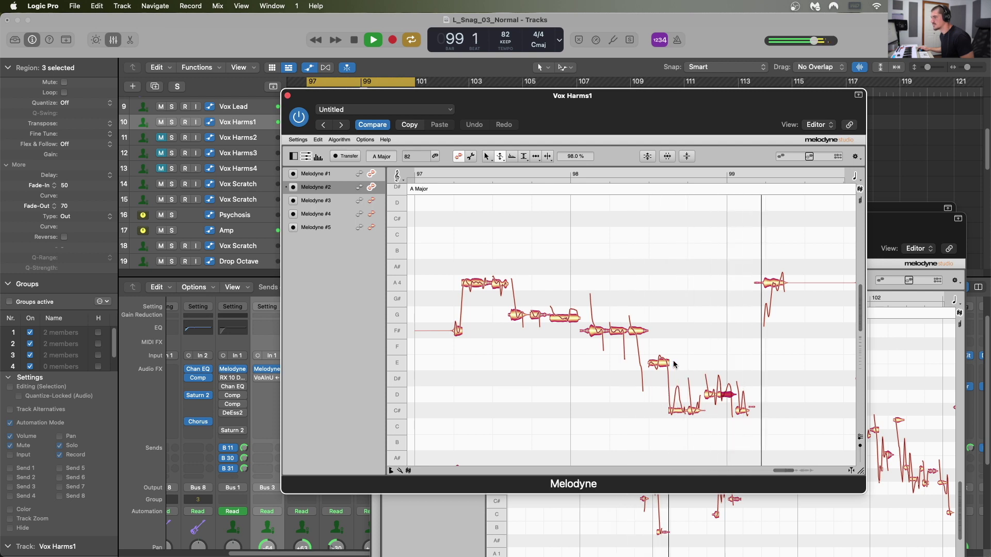
{"action": "key", "text": "space"}
Set the A4 note in bar 99 to 90 % pitch modulation and the opening F#4 note of bar 97 to 100 %.
{"action": "left_click", "coordinate": [773, 284]}
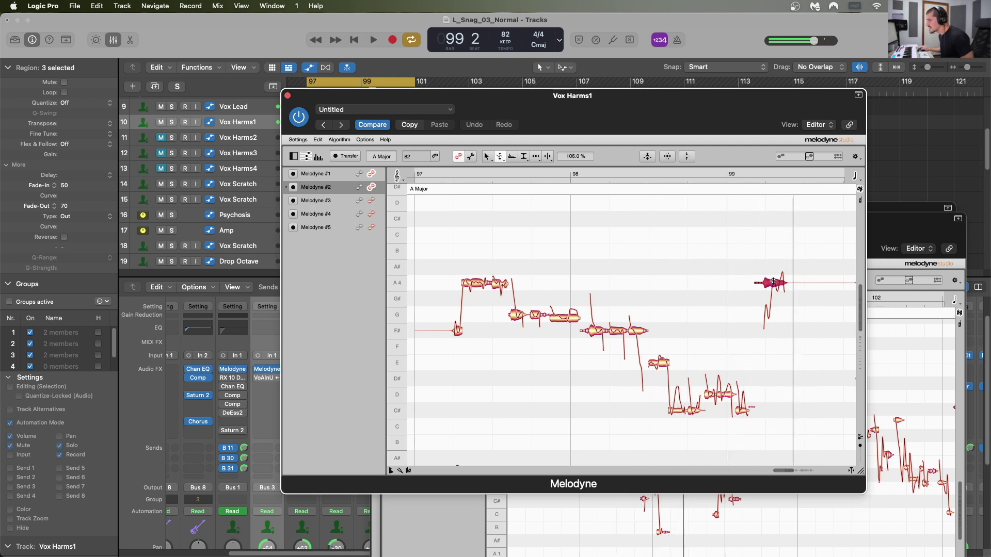
{"action": "left_click_drag", "start_coordinate": [773, 285], "coordinate": [771, 288]}
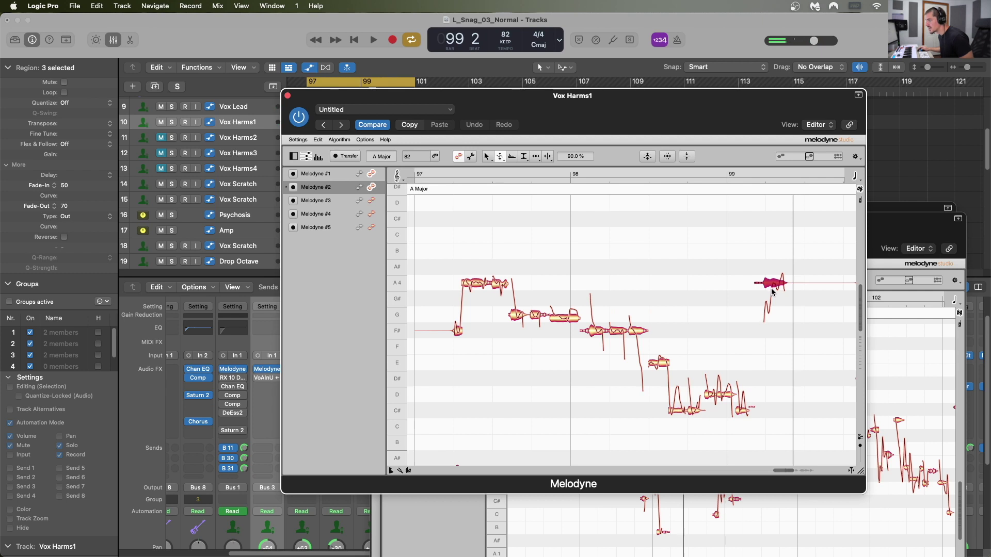
{"action": "left_click", "coordinate": [458, 331]}
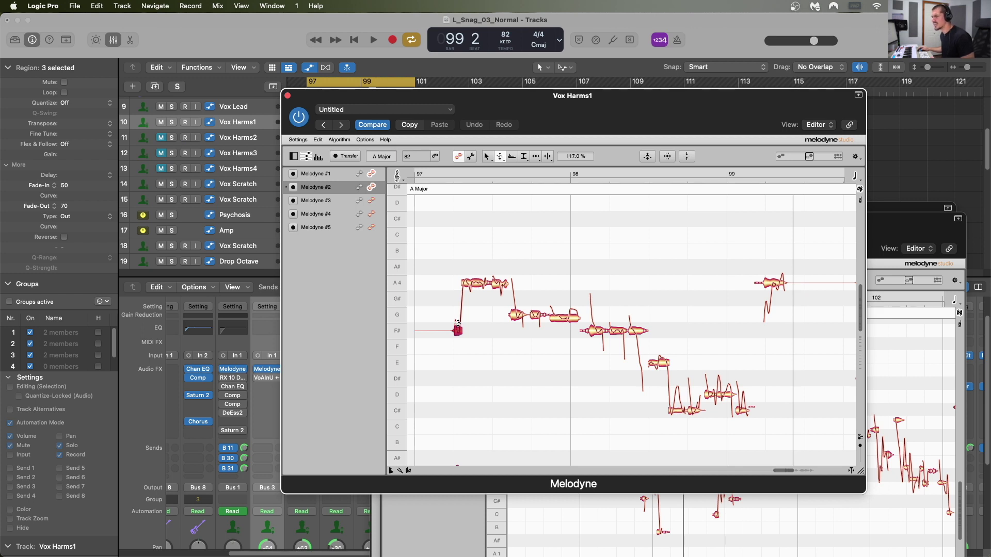
{"action": "left_click_drag", "start_coordinate": [458, 330], "coordinate": [459, 335]}
Move the opening F#4 note of bar 97 up to G4 and play the line through bar 100.
{"action": "left_click", "coordinate": [500, 158]}
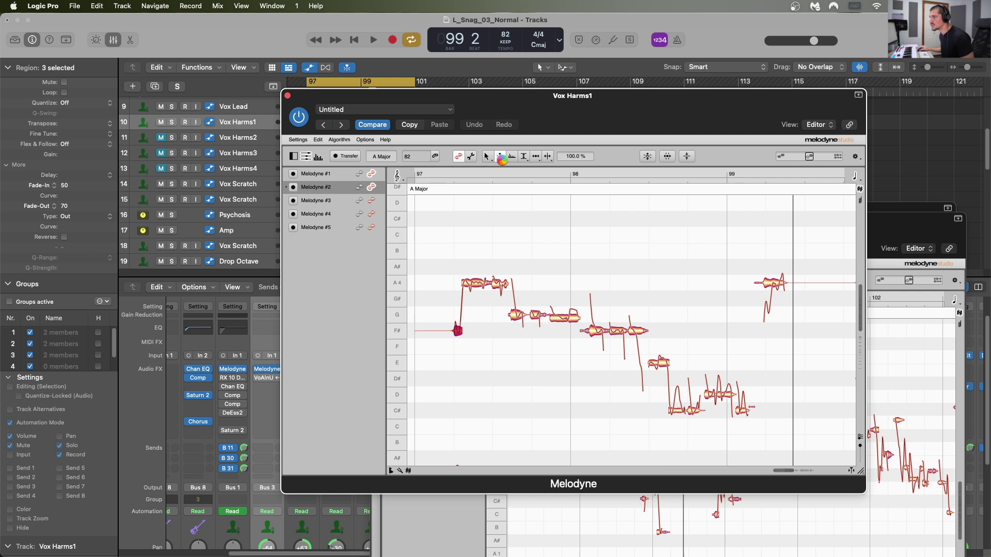
{"action": "left_click_drag", "start_coordinate": [458, 324], "coordinate": [463, 318]}
{"action": "key", "text": "space"}
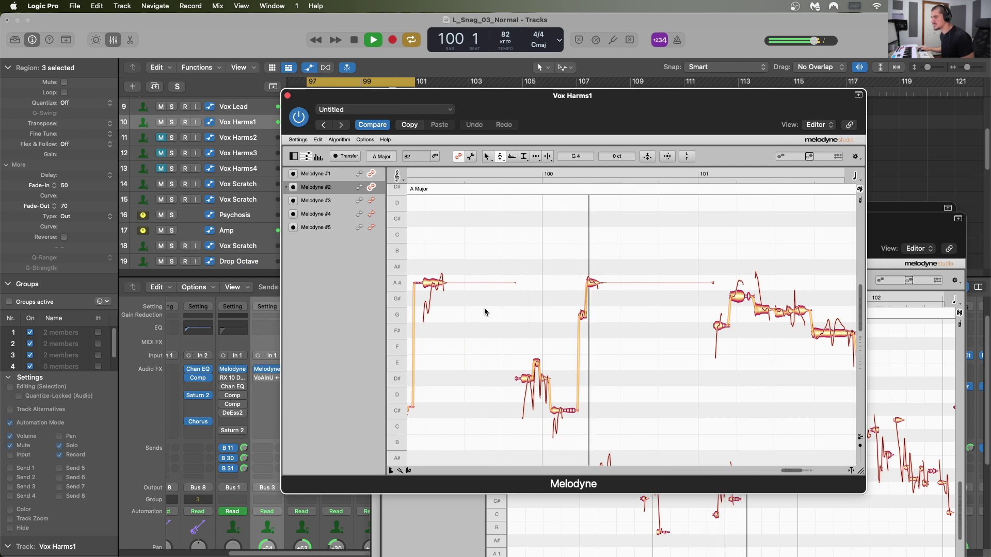
{"action": "key", "text": "space"}
Listen to the C#4 note in bar 100, clear the selection and play the phrase again up to bar 99.
{"action": "left_click", "coordinate": [554, 411]}
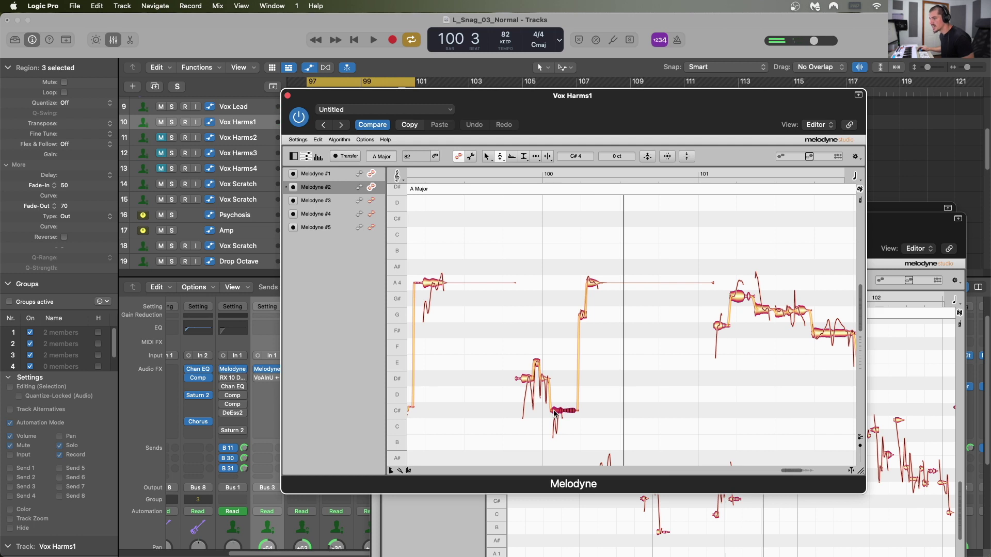
{"action": "left_click", "coordinate": [568, 396]}
{"action": "scroll", "coordinate": [588, 400], "scroll_direction": "down", "scroll_amount": 2}
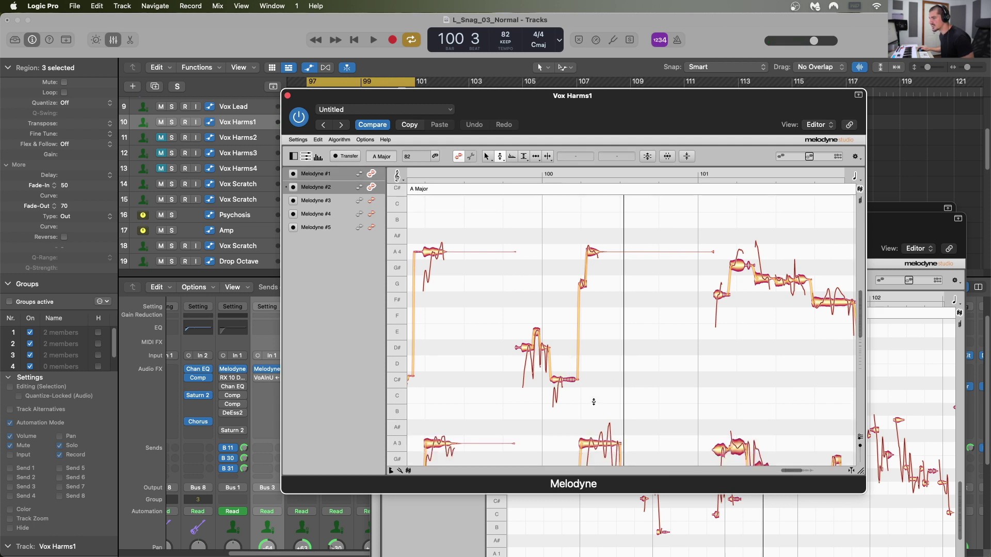
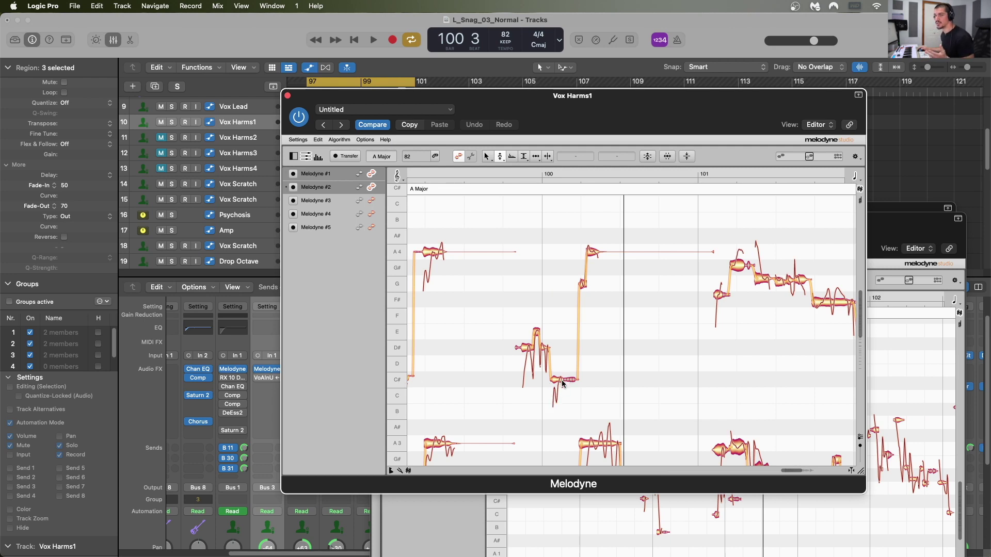
{"action": "key", "text": "space"}
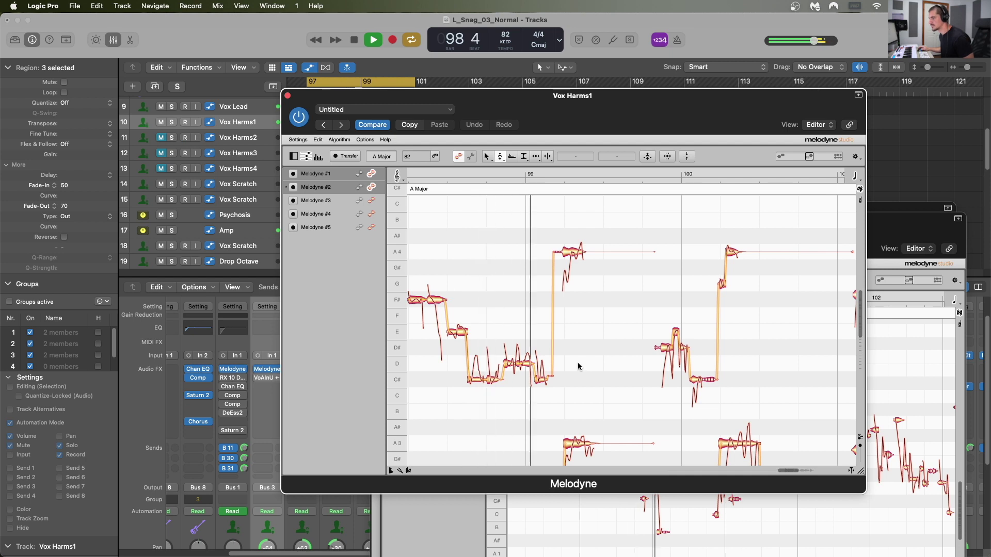
{"action": "key", "text": "space"}
Set the first D4 note at the end of bar 98 to 78 % pitch modulation and play the line through bar 100.
{"action": "left_click", "coordinate": [510, 363]}
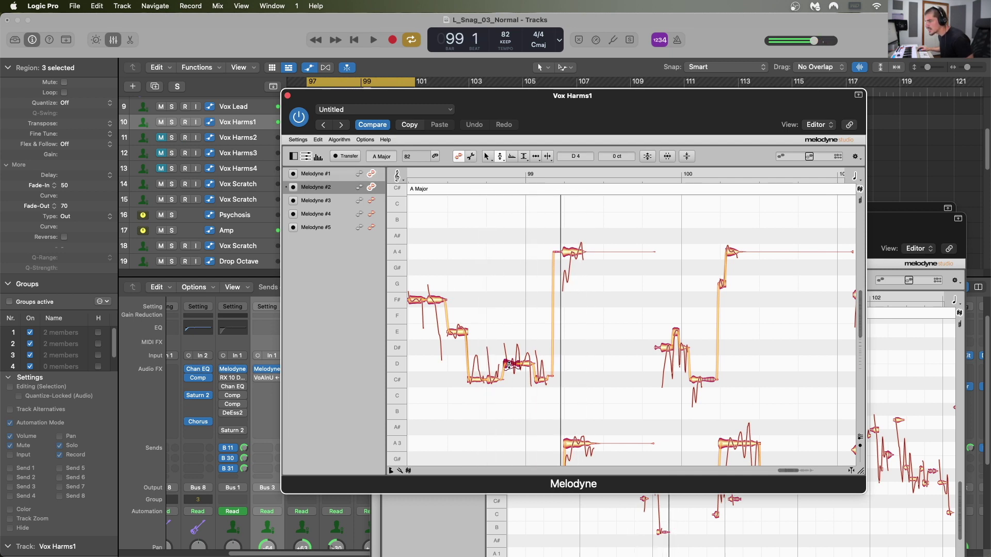
{"action": "left_click", "coordinate": [499, 158]}
{"action": "left_click", "coordinate": [516, 178]}
{"action": "key", "text": "space"}
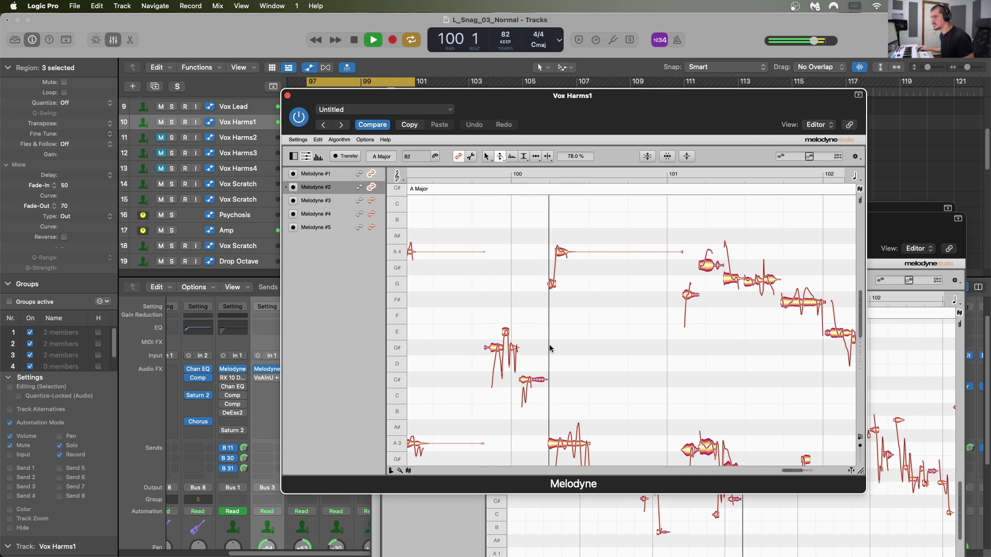
{"action": "key", "text": "space"}
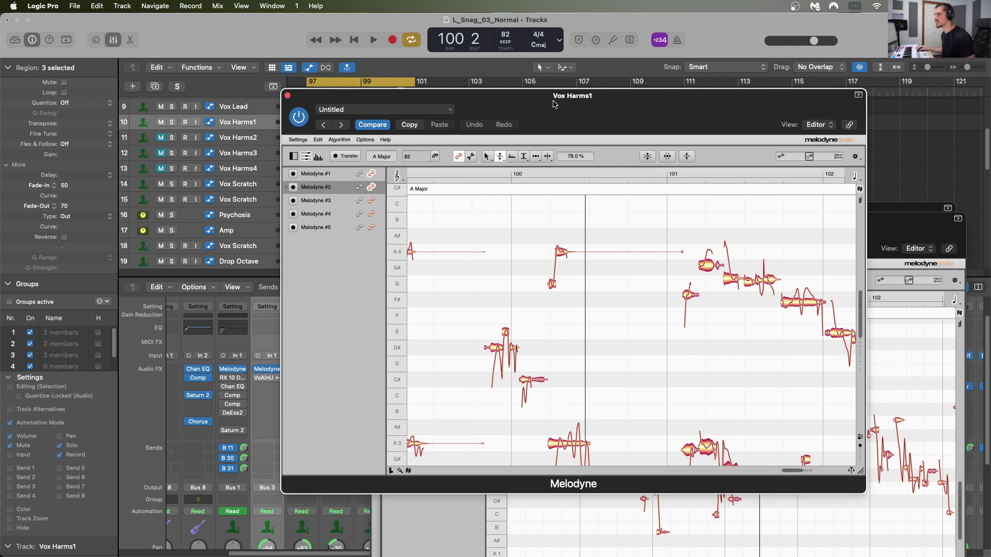
Move the Melodyne window clear of the timeline, shift the cycle range to bars 101–105 and play the start of the next phrase.
{"action": "left_click_drag", "start_coordinate": [554, 104], "coordinate": [541, 143]}
{"action": "left_click_drag", "start_coordinate": [385, 83], "coordinate": [493, 85]}
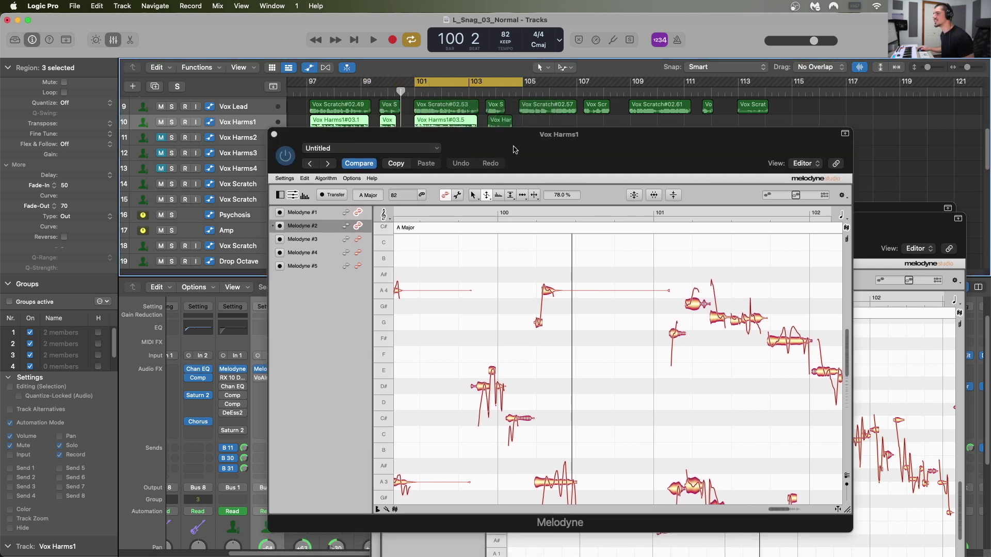
{"action": "key", "text": "space"}
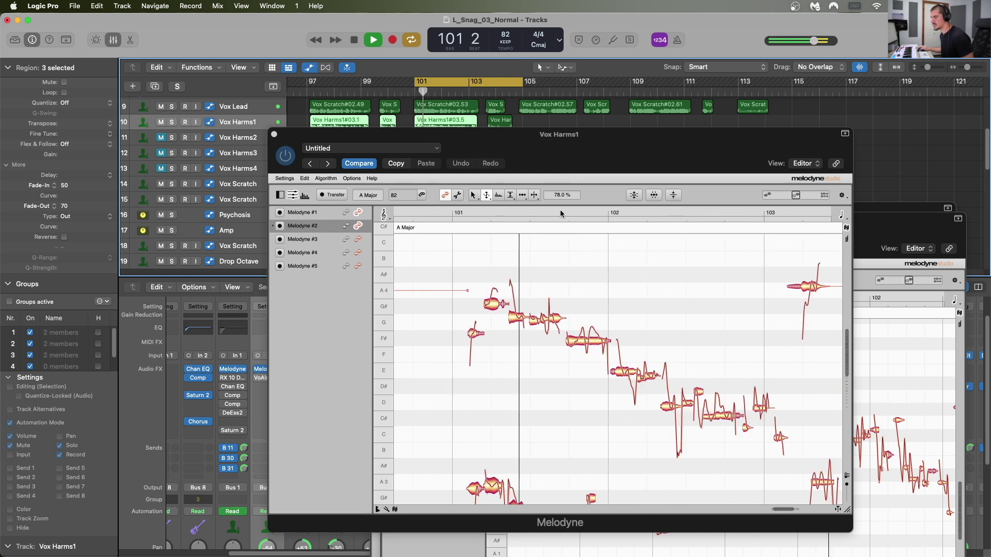
{"action": "key", "text": "space"}
Select the upper harmony line's notes from bar 101 through bar 104.
{"action": "left_click", "coordinate": [516, 320]}
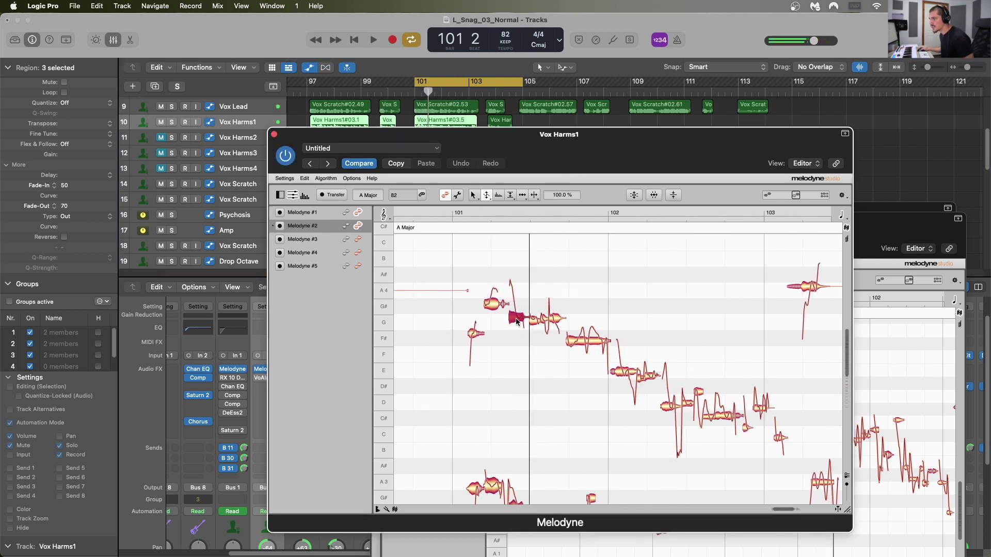
{"action": "left_click_drag", "start_coordinate": [464, 235], "coordinate": [803, 449]}
{"action": "scroll", "coordinate": [802, 450], "scroll_direction": "down", "scroll_amount": 3}
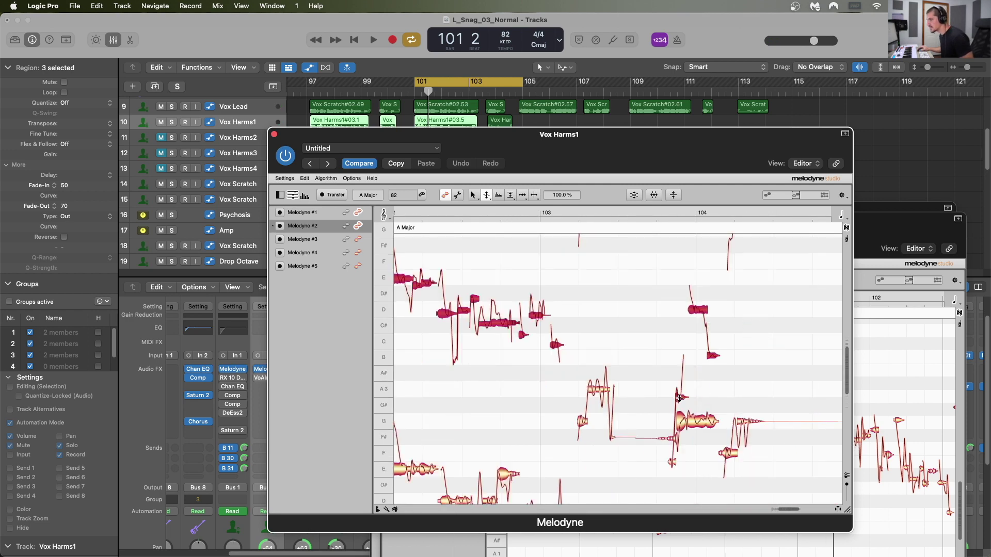
Correct the selected harmony notes with the Correct Pitch macro at maximum Pitch Center and audition the phrase at bar 101.
{"action": "left_click", "coordinate": [636, 199]}
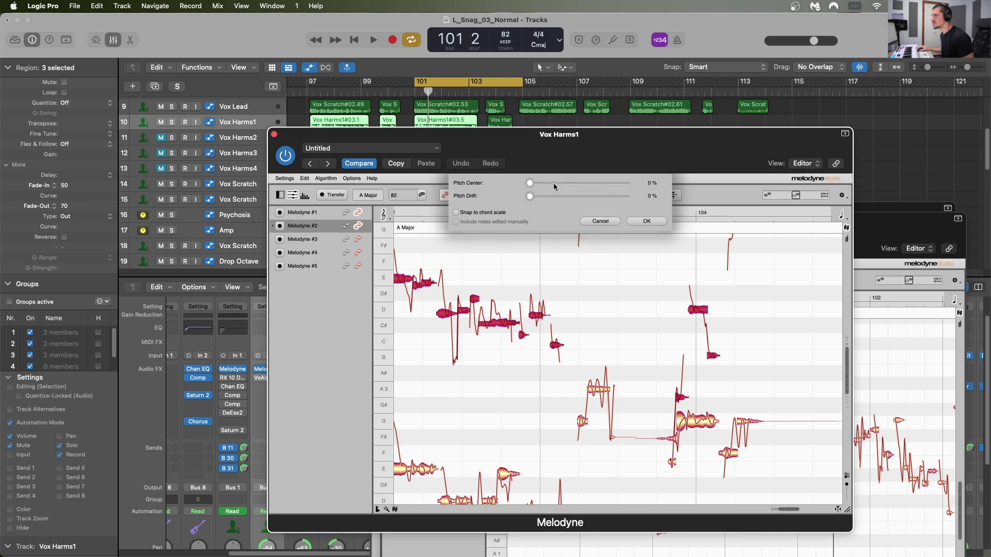
{"action": "left_click_drag", "start_coordinate": [530, 183], "coordinate": [679, 181]}
{"action": "left_click", "coordinate": [653, 225]}
{"action": "key", "text": "space"}
{"action": "scroll", "coordinate": [618, 314], "scroll_direction": "up", "scroll_amount": 2}
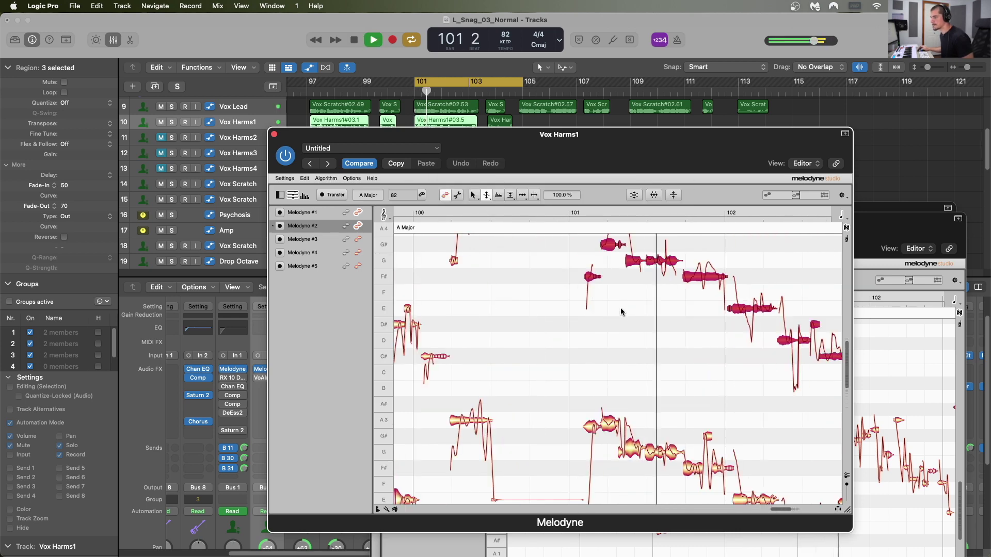
{"action": "key", "text": "space"}
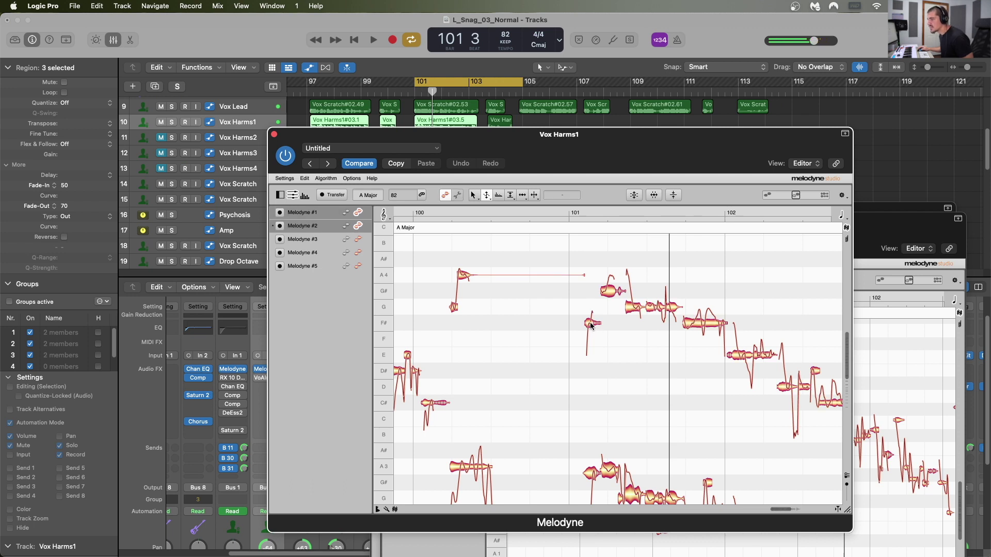
Raise the first note of the bar 101 phrase from F#4 to G4 with the Pitch tool.
{"action": "left_click", "coordinate": [591, 324]}
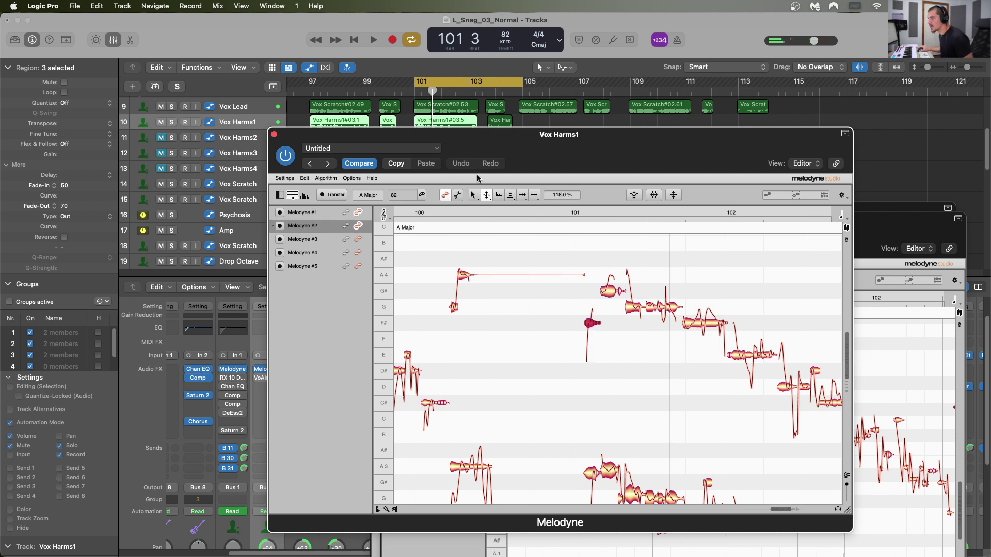
{"action": "left_click", "coordinate": [487, 196]}
{"action": "left_click_drag", "start_coordinate": [590, 324], "coordinate": [591, 311]}
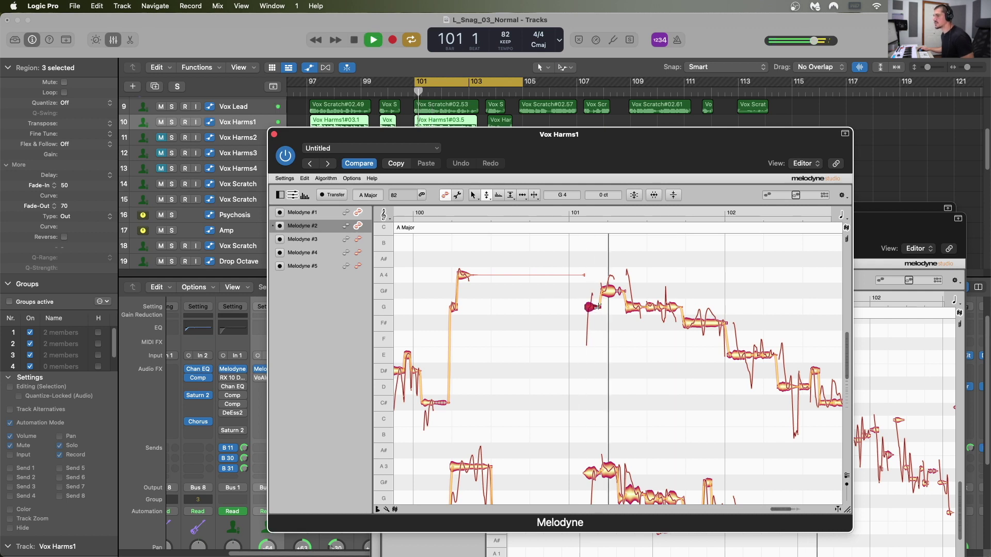
Set the pitch offset of the phrase's G#4 note in bar 101 to +22 cents and audition it.
{"action": "left_click", "coordinate": [610, 291]}
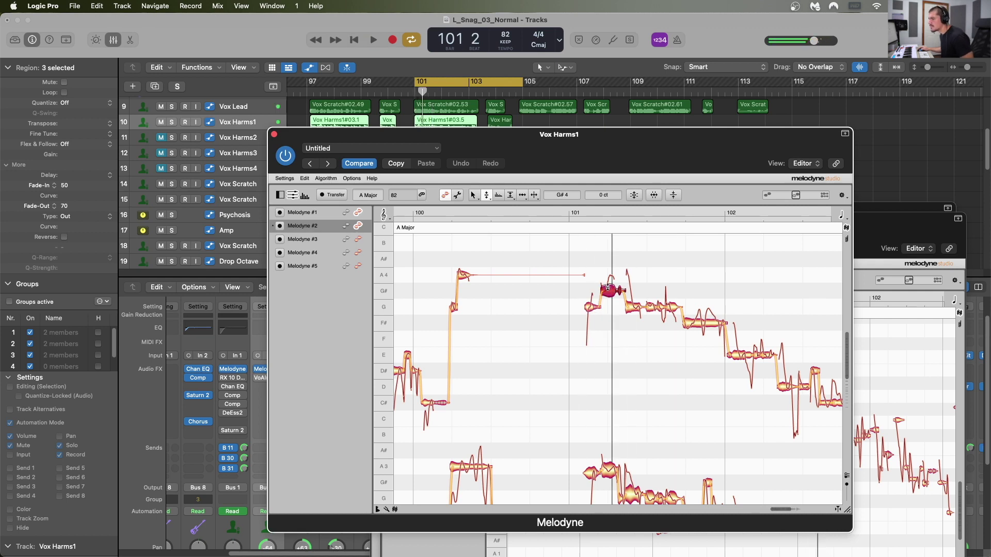
{"action": "left_click_drag", "start_coordinate": [615, 193], "coordinate": [602, 184]}
{"action": "key", "text": "space"}
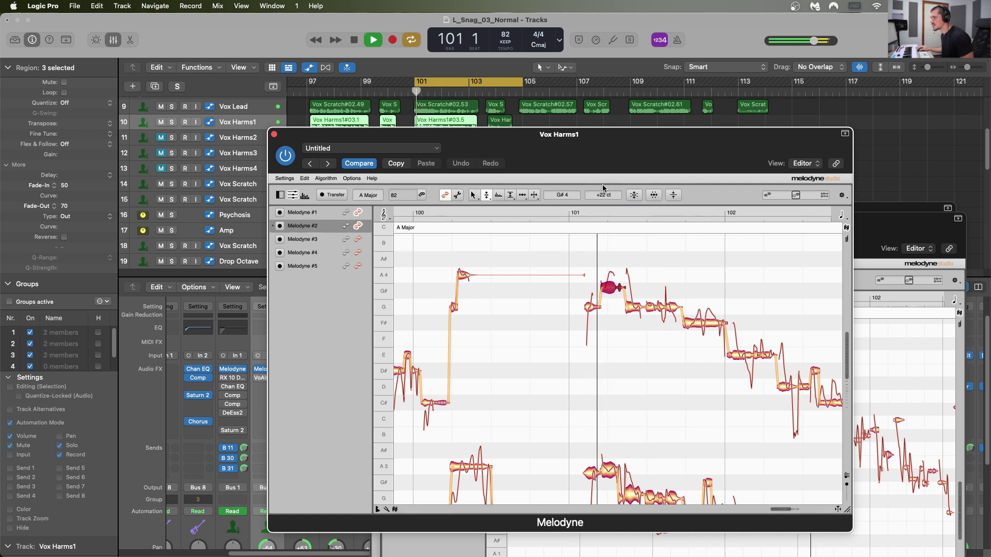
{"action": "key", "text": "space"}
Set the pitch modulation of the G4 note right after the G#4 note to 88% and audition it.
{"action": "left_click", "coordinate": [625, 302]}
{"action": "left_click", "coordinate": [486, 196]}
{"action": "left_click_drag", "start_coordinate": [637, 310], "coordinate": [631, 313]}
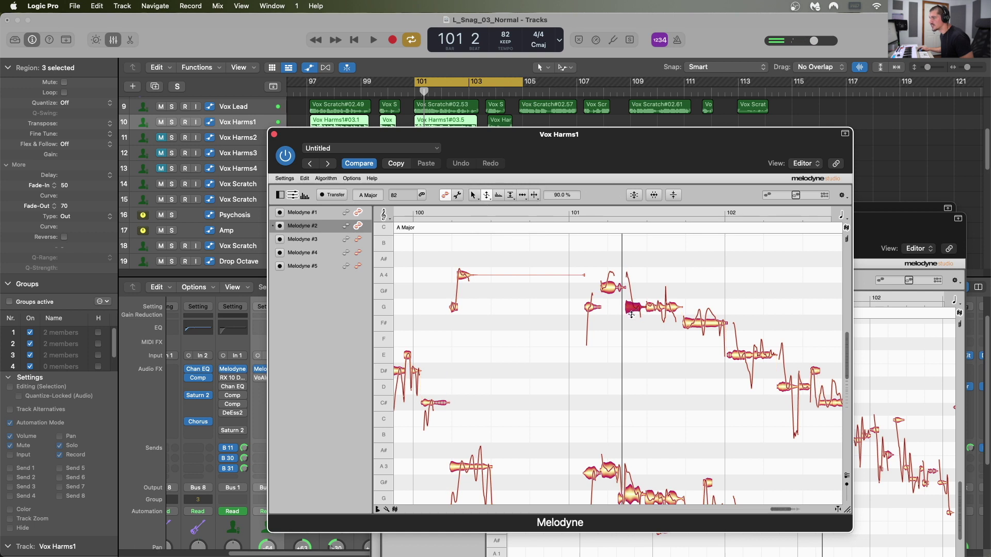
{"action": "key", "text": "space"}
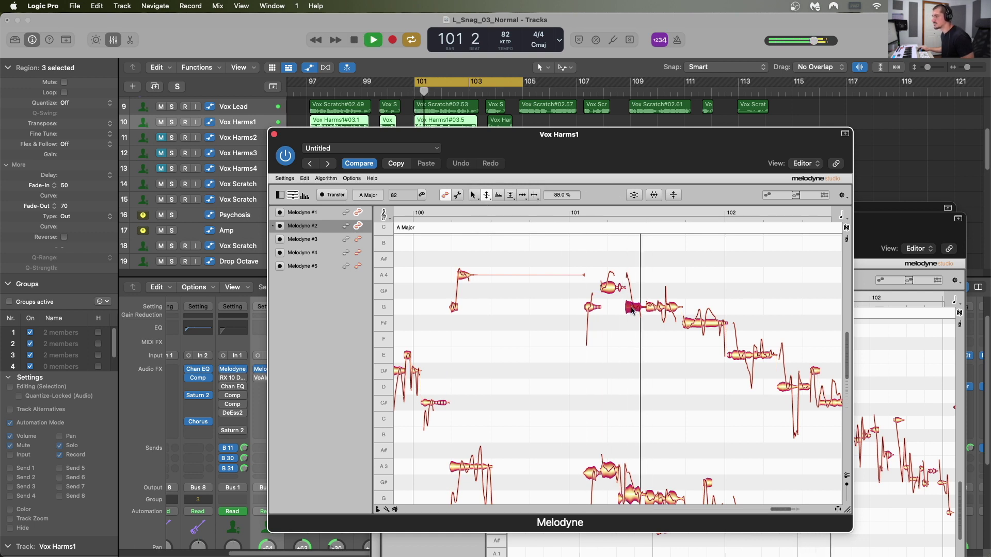
{"action": "key", "text": "space"}
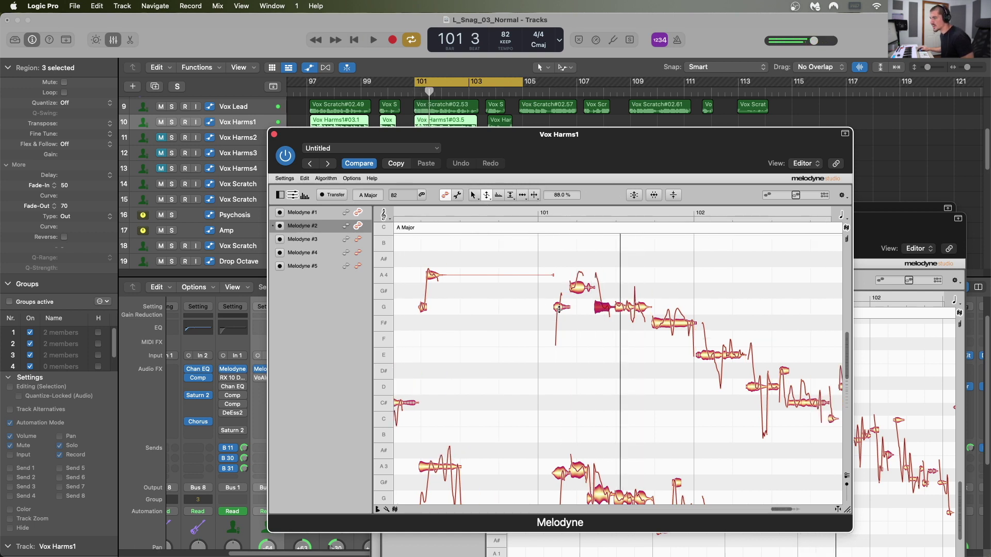
Set the pitch offset of the G#4 note in bar 101 to +15 cents and play the phrase.
{"action": "left_click", "coordinate": [574, 288]}
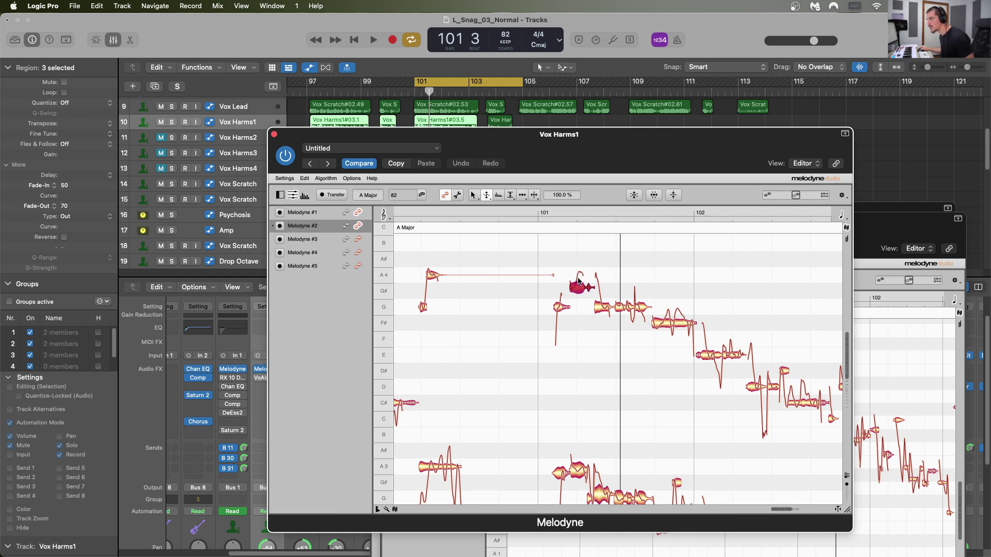
{"action": "left_click", "coordinate": [487, 195]}
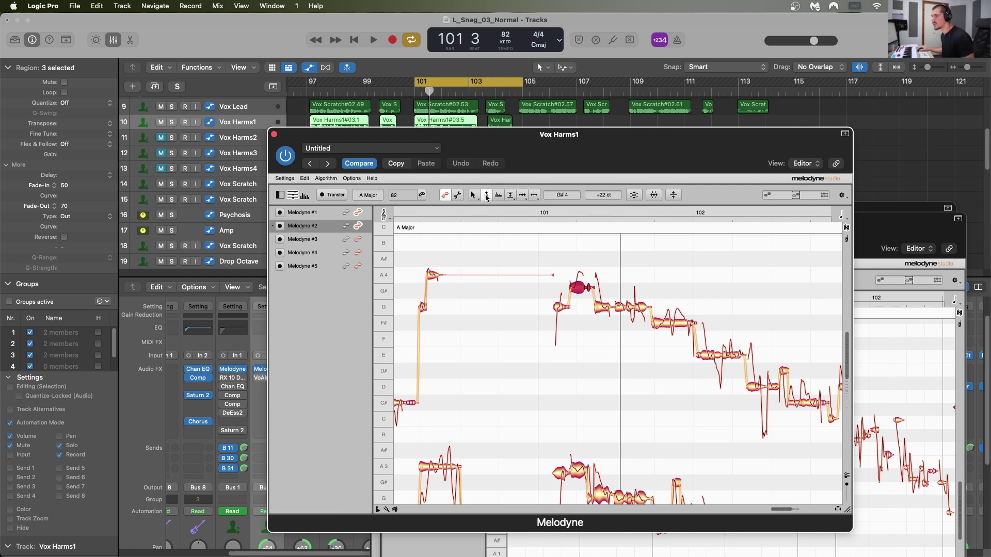
{"action": "left_click_drag", "start_coordinate": [600, 194], "coordinate": [600, 197]}
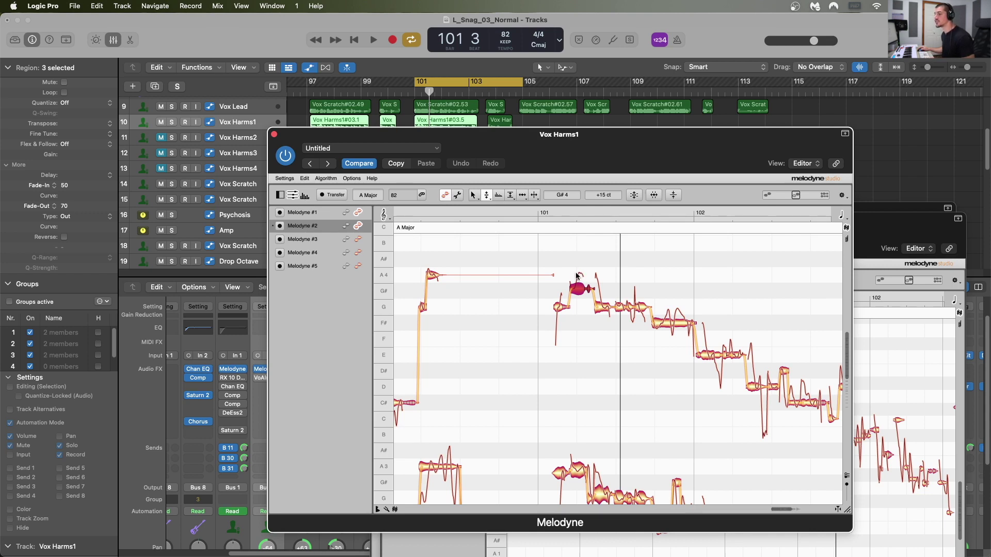
{"action": "key", "text": "space"}
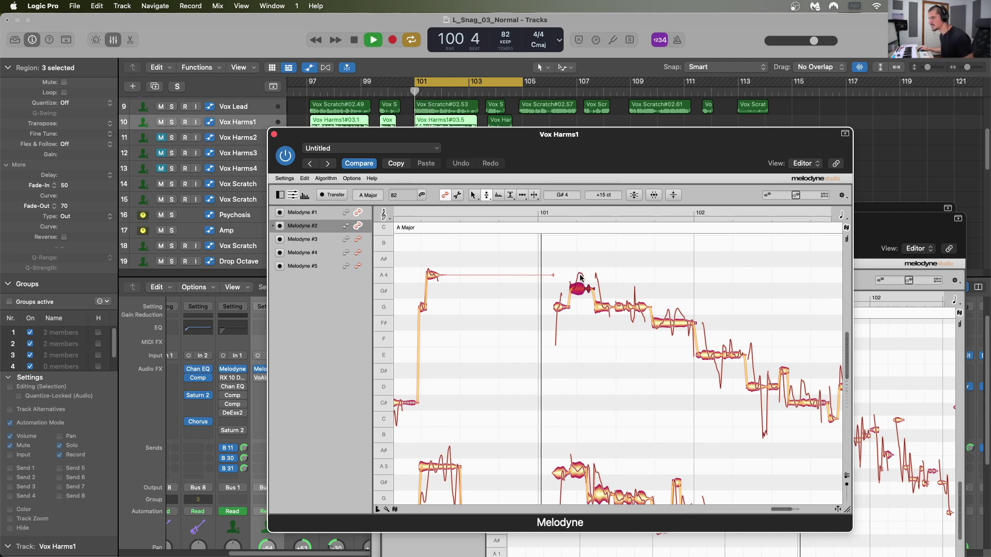
Set the pitch modulation of the phrase's first G4 note to 137% and audition it.
{"action": "left_click", "coordinate": [559, 309]}
{"action": "left_click", "coordinate": [486, 195]}
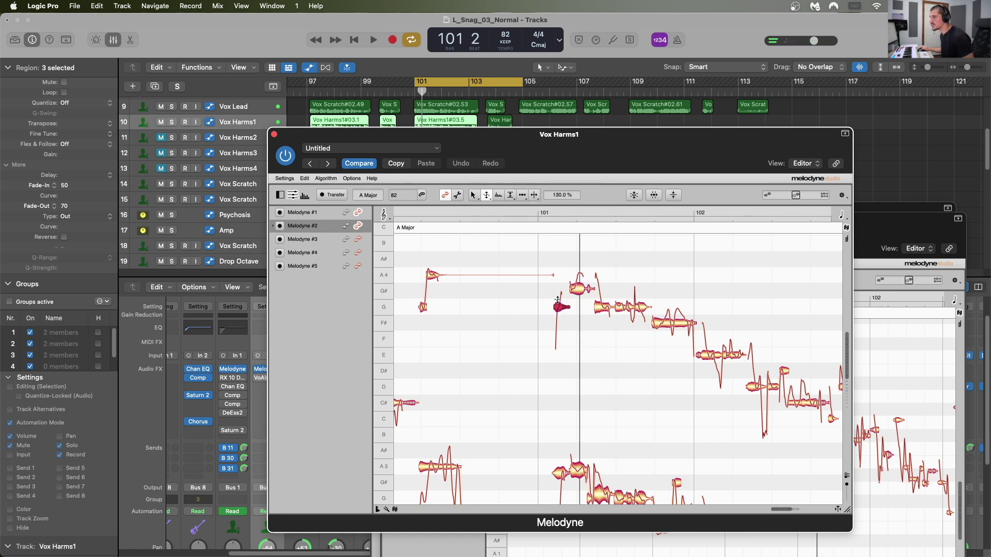
{"action": "key", "text": "space"}
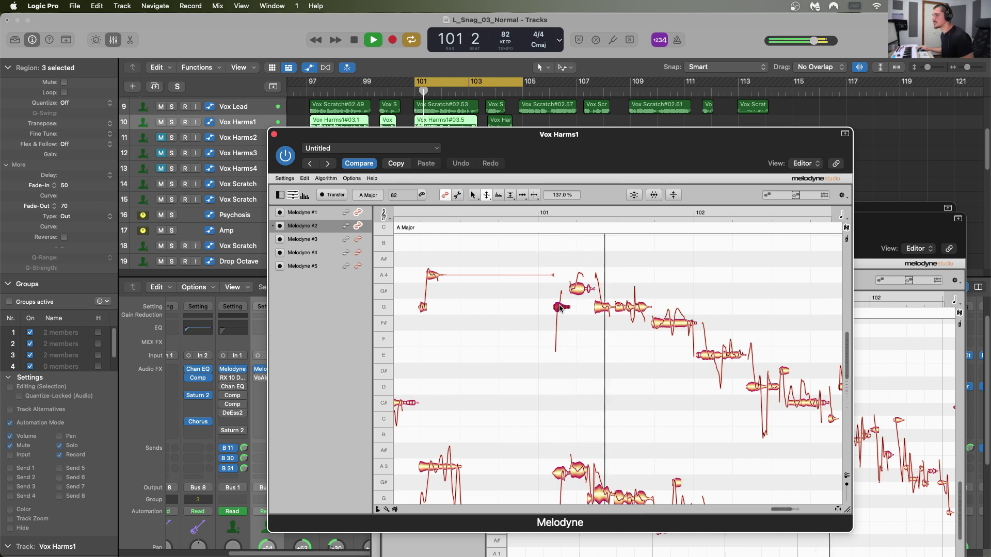
{"action": "key", "text": "space"}
Set the pitch modulation of the long F#4 note before bar 102 to 76% and audition it.
{"action": "left_click", "coordinate": [551, 324]}
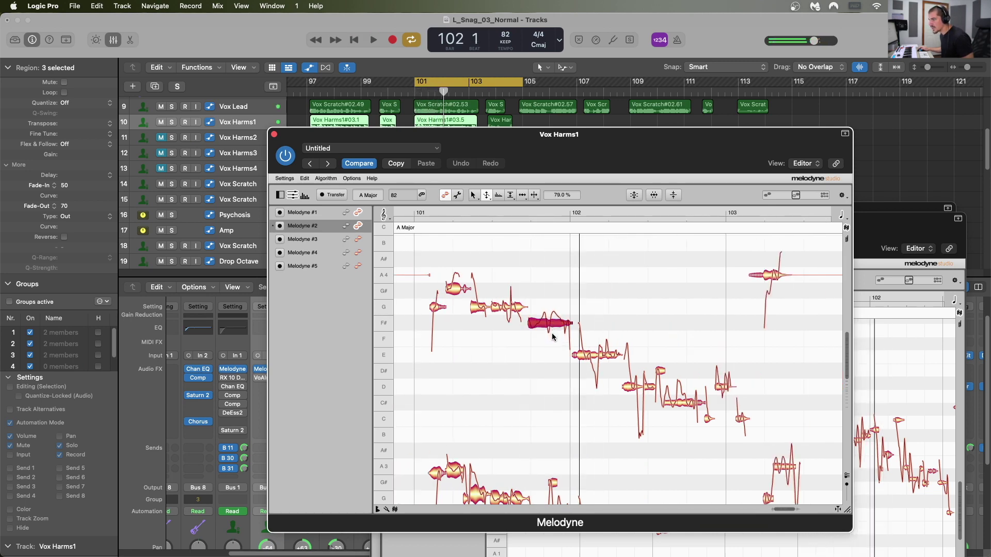
{"action": "key", "text": "space"}
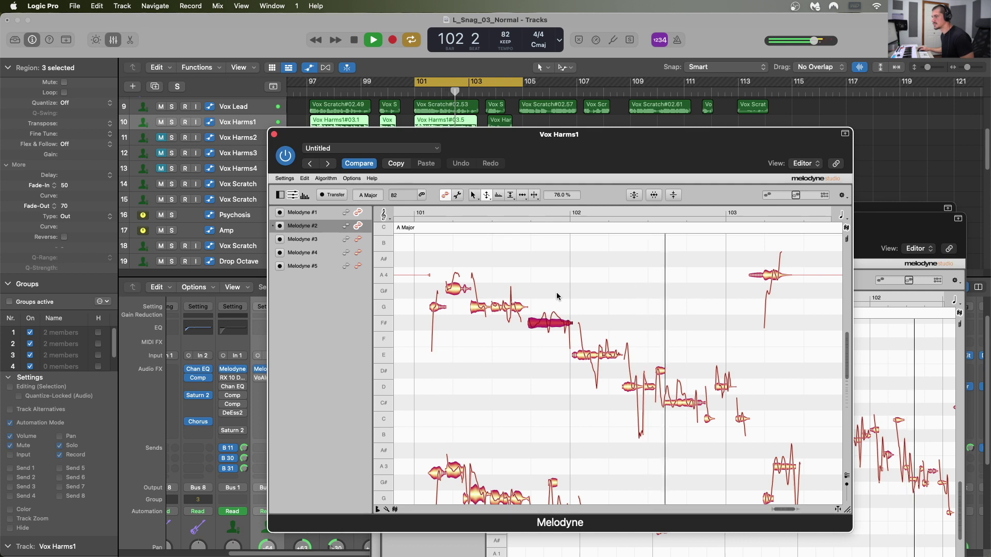
{"action": "key", "text": "space"}
Set the pitch modulation of the longer C#4 note before bar 103 to 94% and lower the note to C4.
{"action": "left_click", "coordinate": [692, 403]}
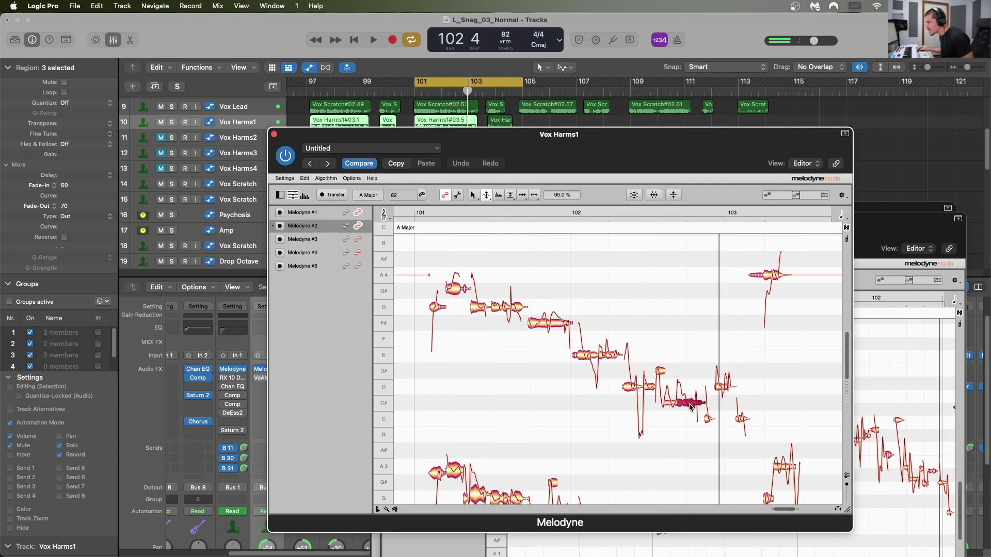
{"action": "left_click", "coordinate": [488, 197]}
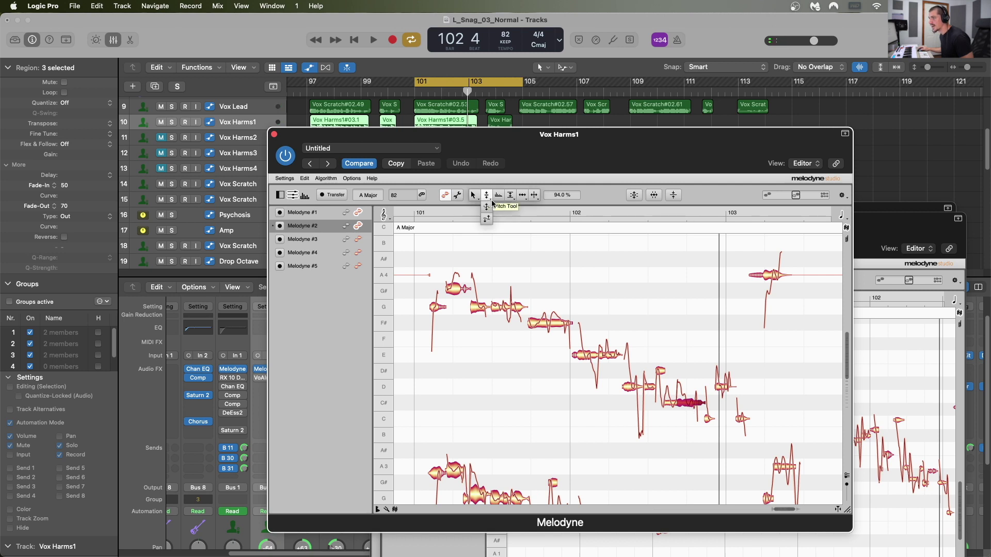
{"action": "left_click_drag", "start_coordinate": [692, 409], "coordinate": [686, 416]}
{"action": "key", "text": "space"}
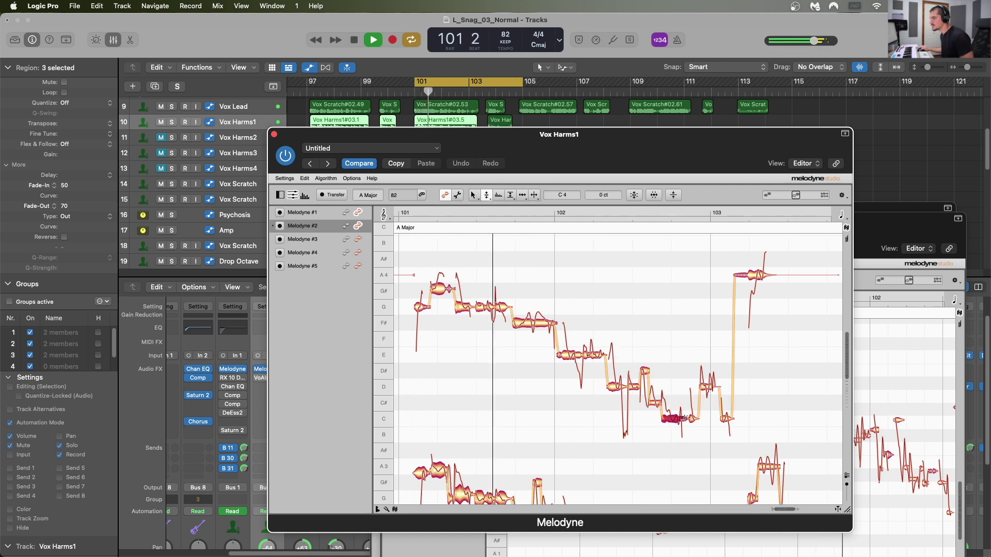
{"action": "key", "text": "space"}
Set the pitch modulation of the long F#4 note before bar 102 to 43% and play the phrase.
{"action": "left_click", "coordinate": [483, 325]}
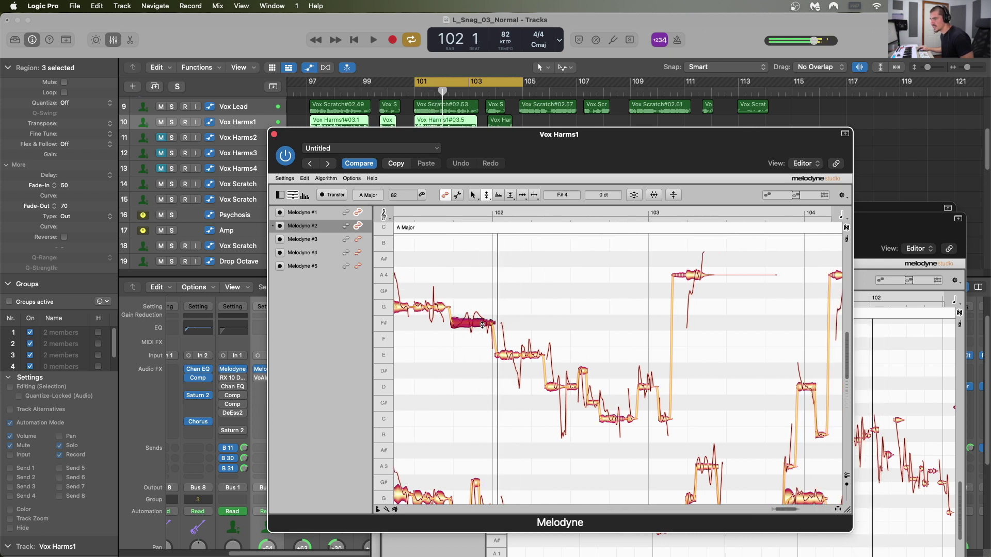
{"action": "left_click", "coordinate": [487, 195]}
{"action": "left_click_drag", "start_coordinate": [473, 328], "coordinate": [474, 338]}
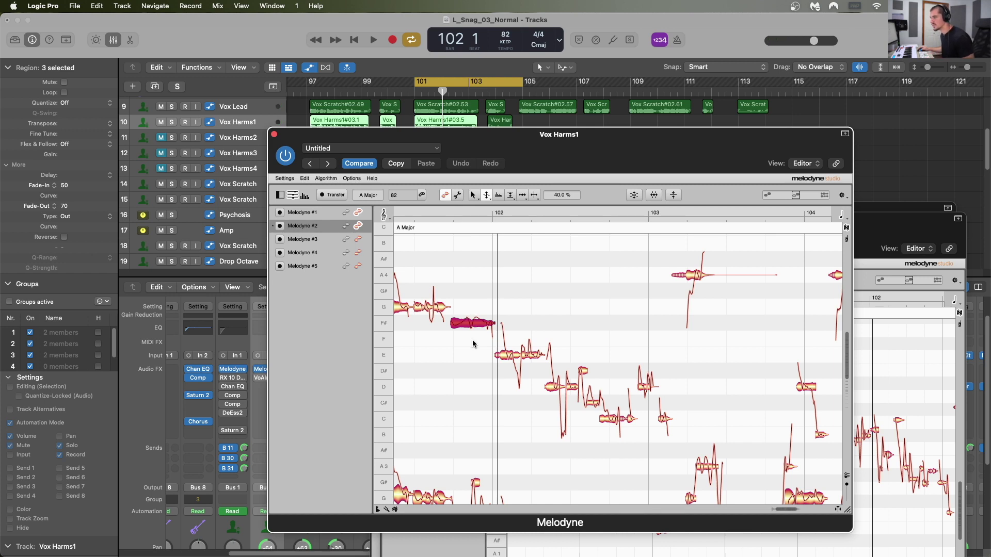
{"action": "left_click_drag", "start_coordinate": [473, 343], "coordinate": [473, 341]}
{"action": "key", "text": "space"}
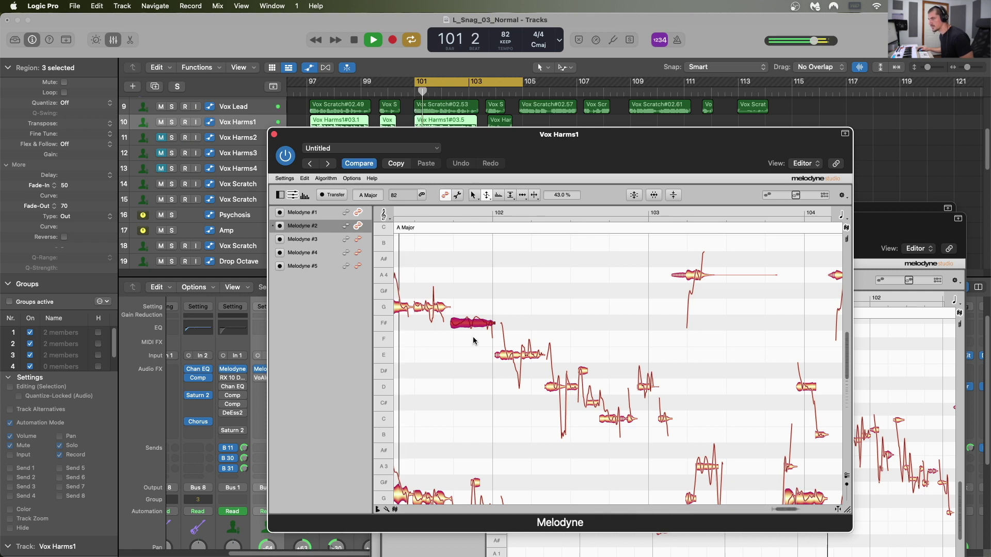
{"action": "key", "text": "space"}
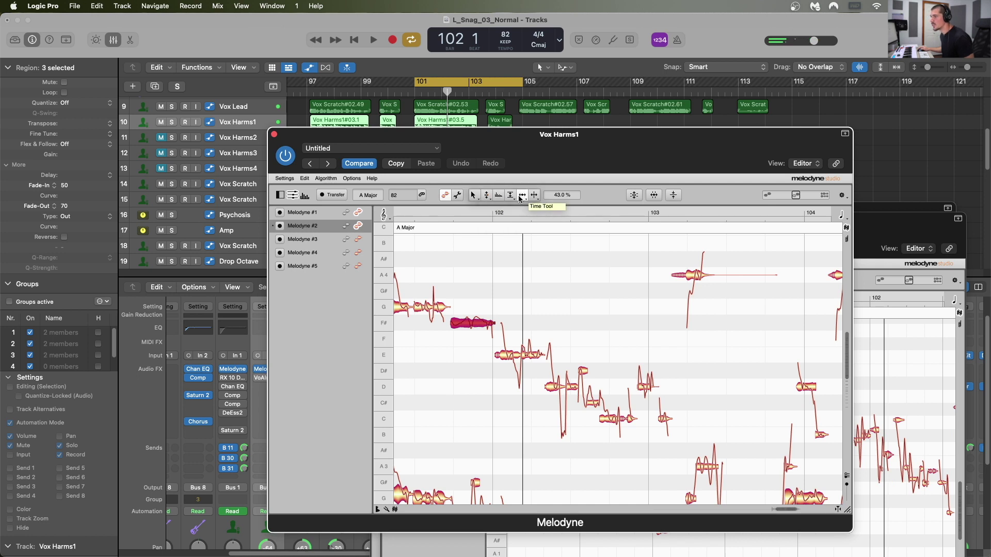
Split the long F#4 note before bar 102 in two and center both halves on F#4, setting the first half's offset to 0 cents.
{"action": "left_click", "coordinate": [532, 196]}
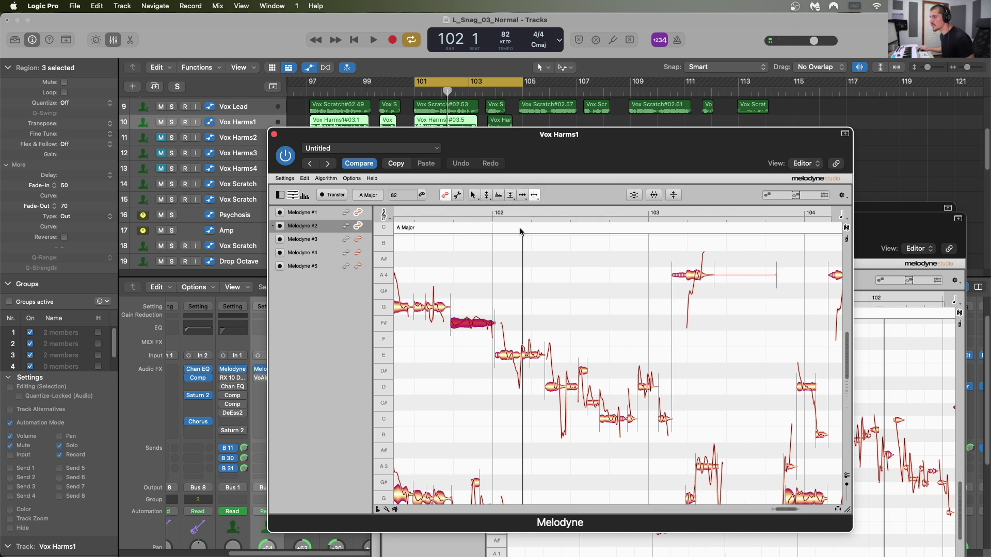
{"action": "double_click", "coordinate": [472, 322]}
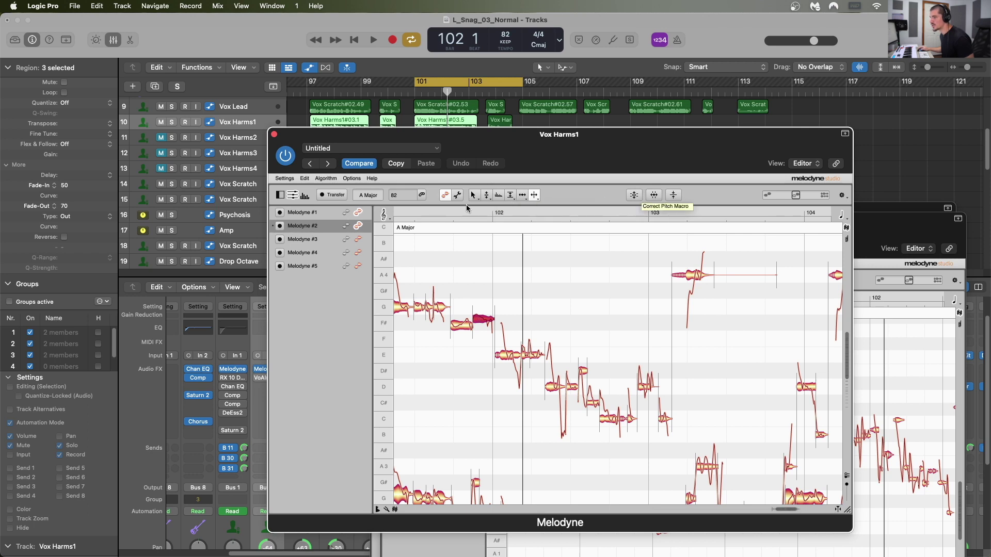
{"action": "left_click", "coordinate": [487, 196]}
{"action": "left_click_drag", "start_coordinate": [609, 195], "coordinate": [602, 204]}
{"action": "left_click", "coordinate": [465, 327]}
{"action": "left_click_drag", "start_coordinate": [602, 201], "coordinate": [606, 192]}
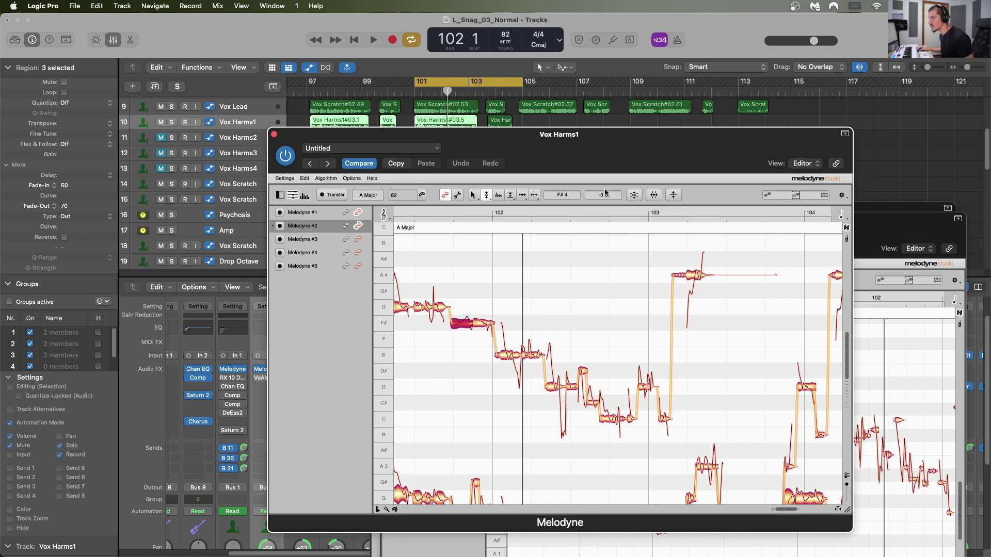
{"action": "key", "text": "space"}
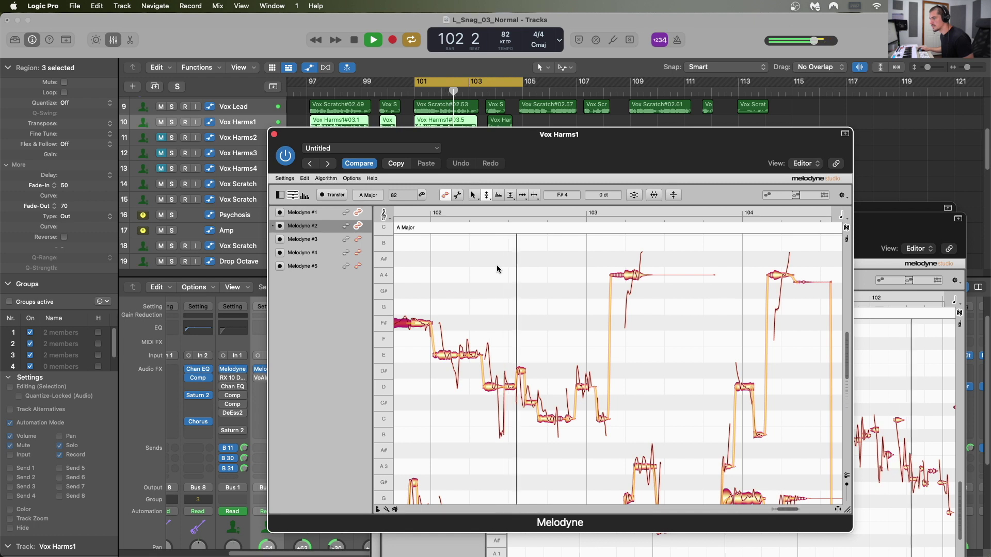
{"action": "key", "text": "space"}
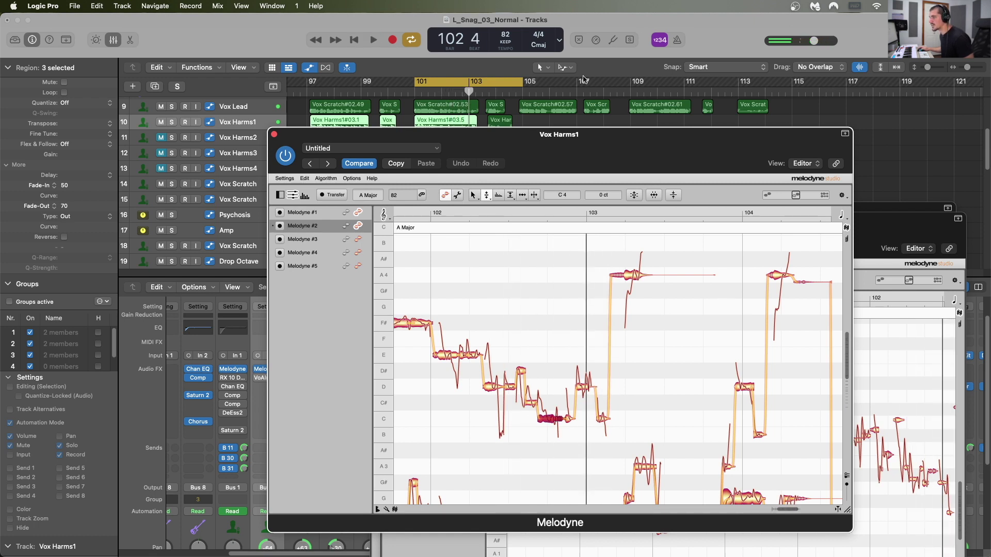
Raise the longer C4 note before bar 103 to C#4 with a pitch offset of 0 cents and audition it.
{"action": "left_click_drag", "start_coordinate": [603, 197], "coordinate": [607, 145]}
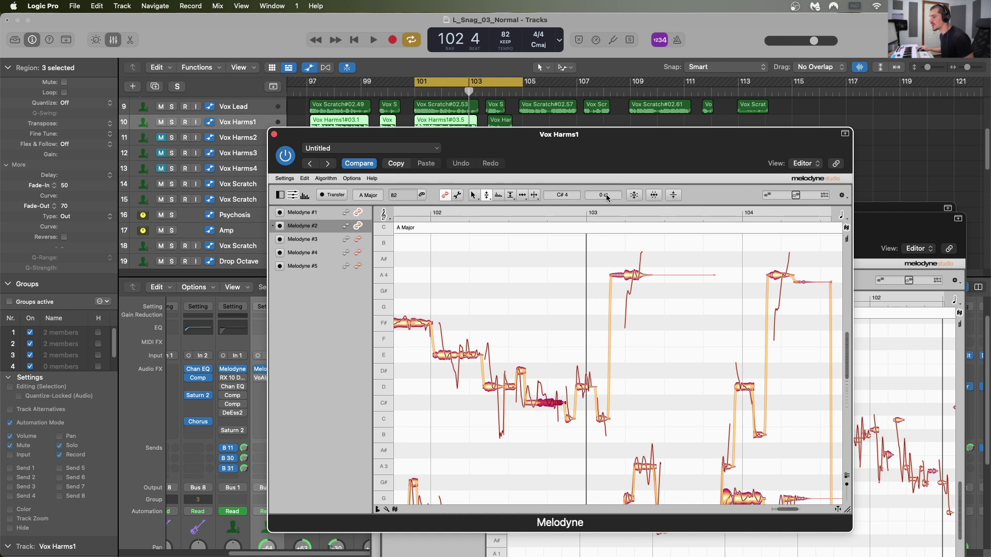
{"action": "mouse_move", "coordinate": [603, 194]}
{"action": "left_mouse_down"}
{"action": "mouse_move", "coordinate": [613, 3]}
{"action": "mouse_move", "coordinate": [603, 200]}
{"action": "left_mouse_up"}
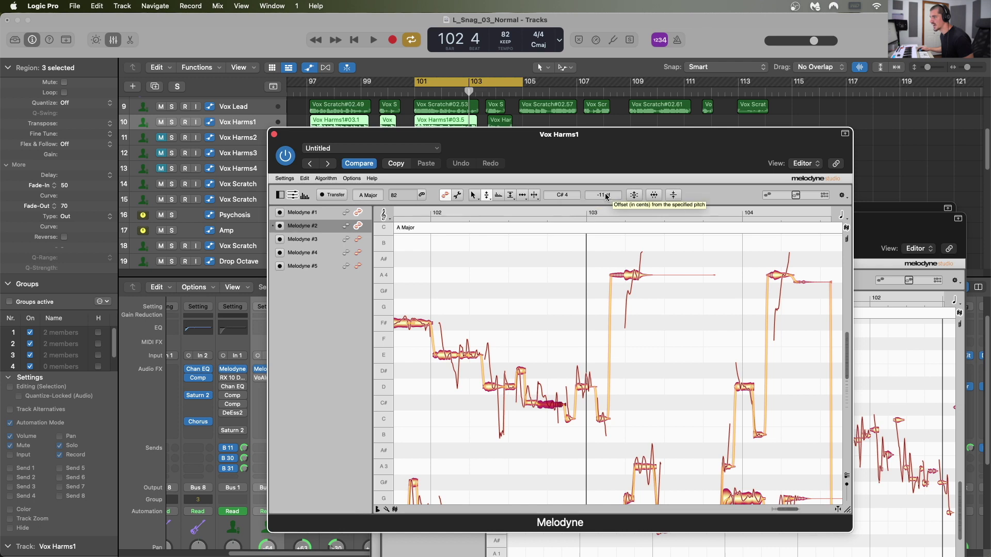
{"action": "mouse_move", "coordinate": [603, 196]}
{"action": "left_mouse_down"}
{"action": "mouse_move", "coordinate": [608, 175]}
{"action": "mouse_move", "coordinate": [606, 193]}
{"action": "left_mouse_up"}
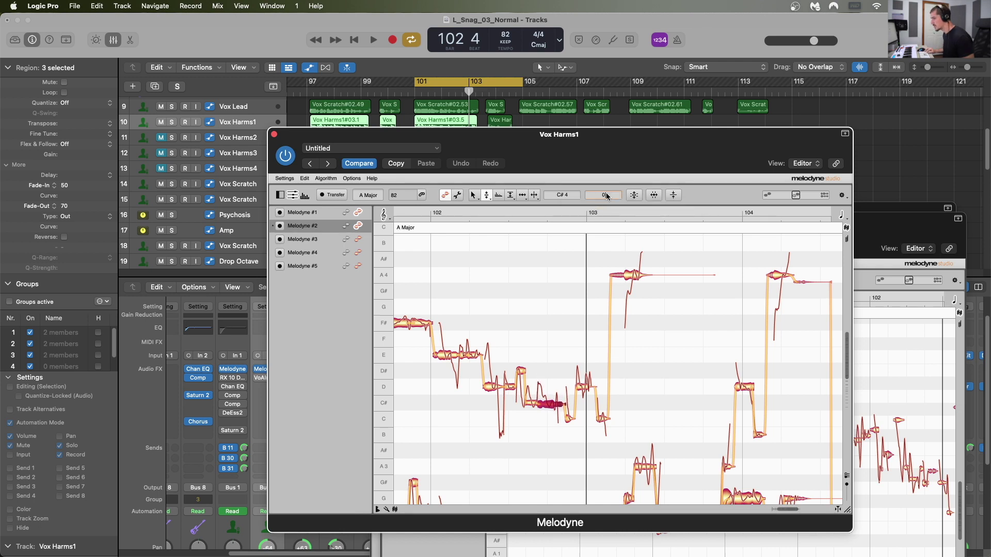
{"action": "key", "text": "space"}
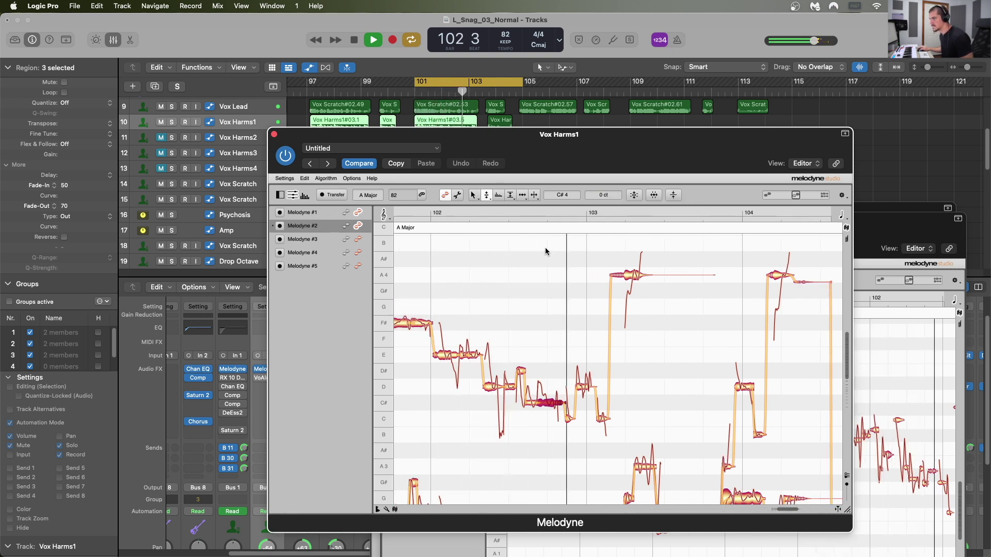
{"action": "key", "text": "space"}
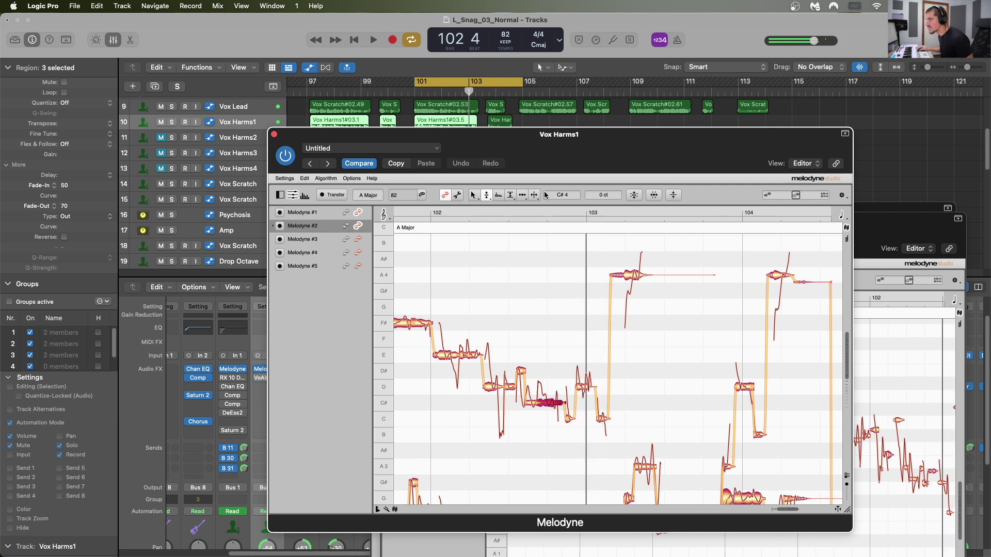
Split the longer C#4 note before bar 103, raise both halves to D4 at 0 cents offset, and play the phrase.
{"action": "key", "text": "Escape"}
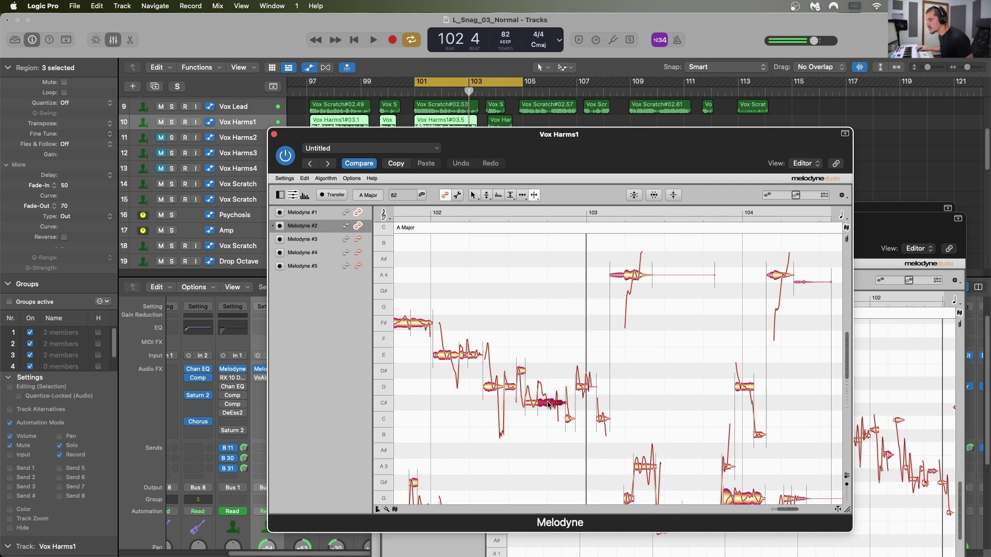
{"action": "key", "text": "Up"}
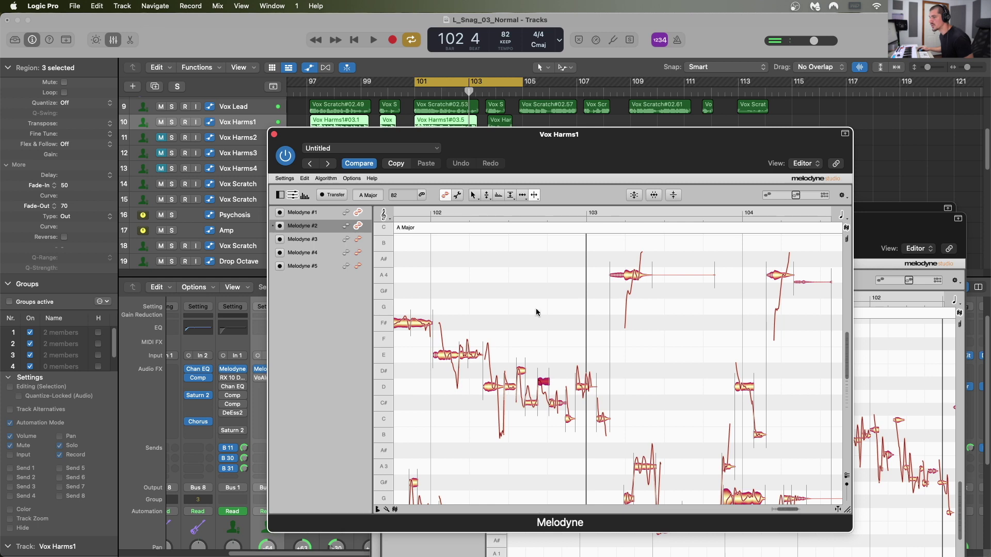
{"action": "key", "text": "super+a"}
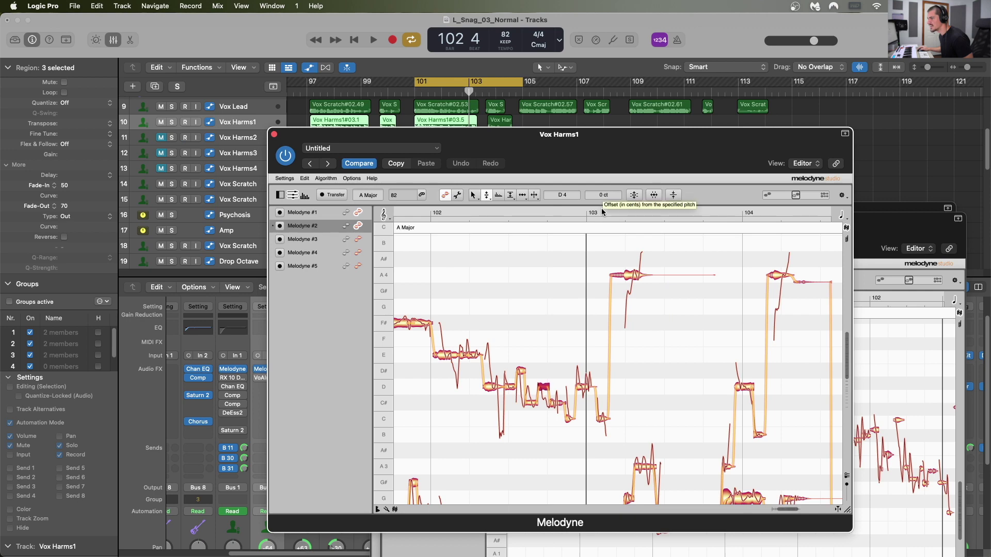
{"action": "left_click", "coordinate": [556, 402]}
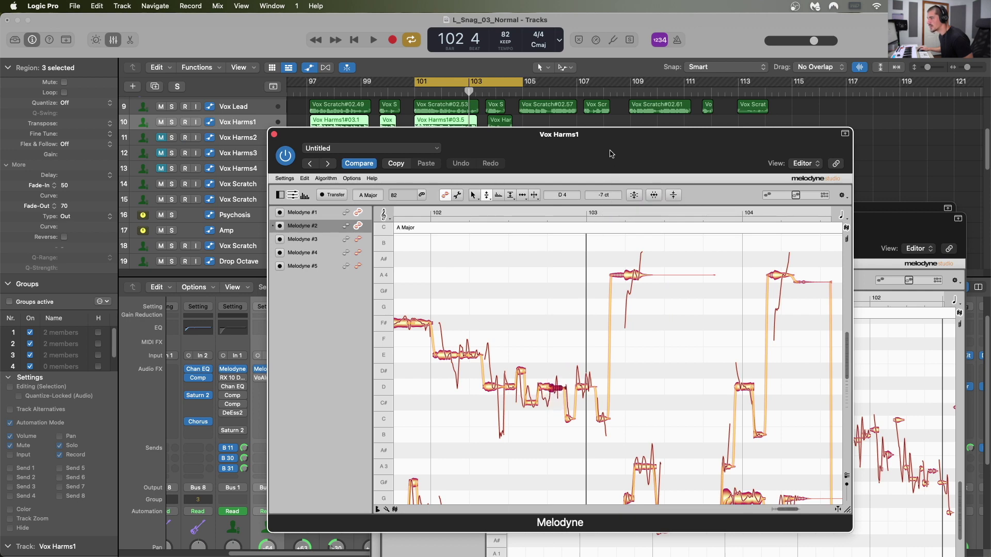
{"action": "key", "text": "space"}
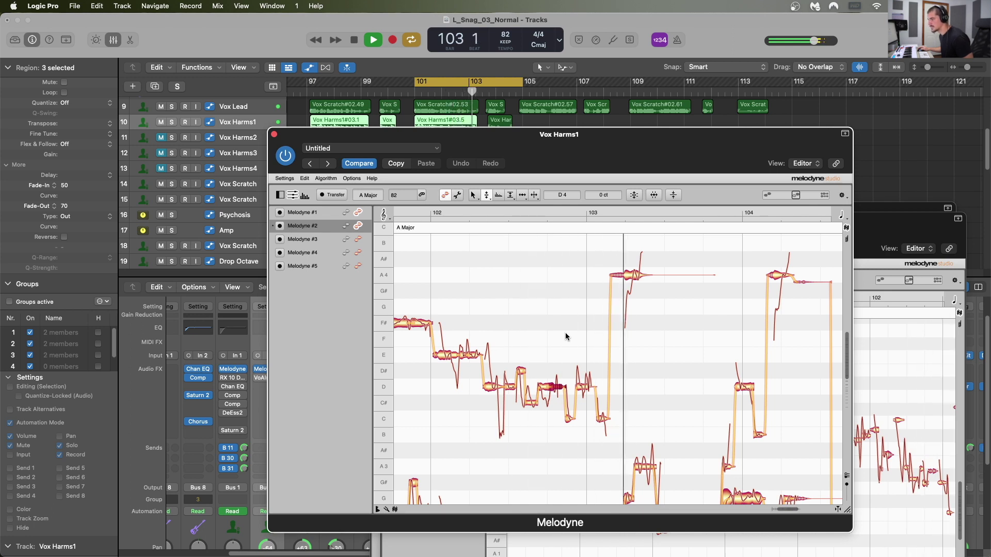
{"action": "key", "text": "space"}
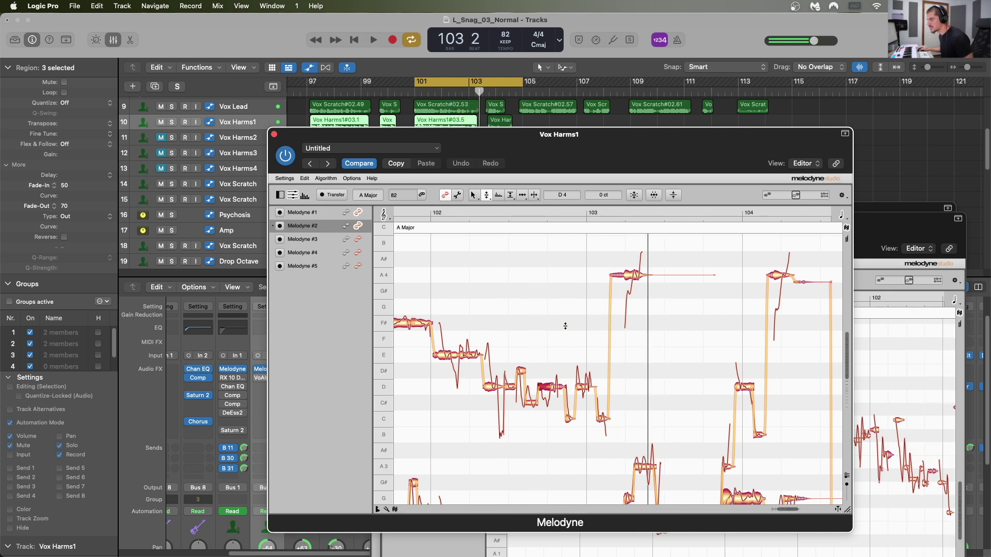
Set the pitch modulation of the second D4 half before bar 103 to 81% and play on past bar 104.
{"action": "left_click", "coordinate": [491, 199]}
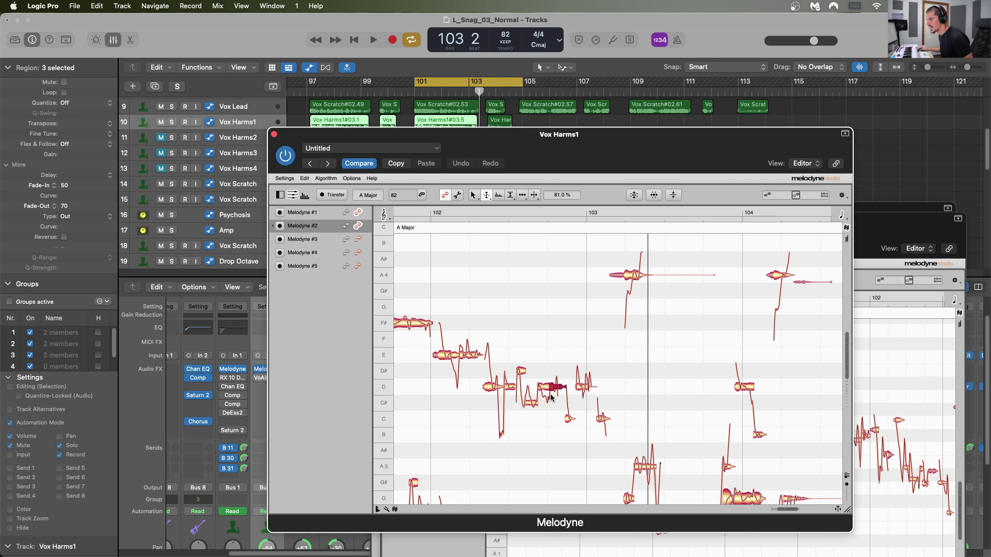
{"action": "key", "text": "space"}
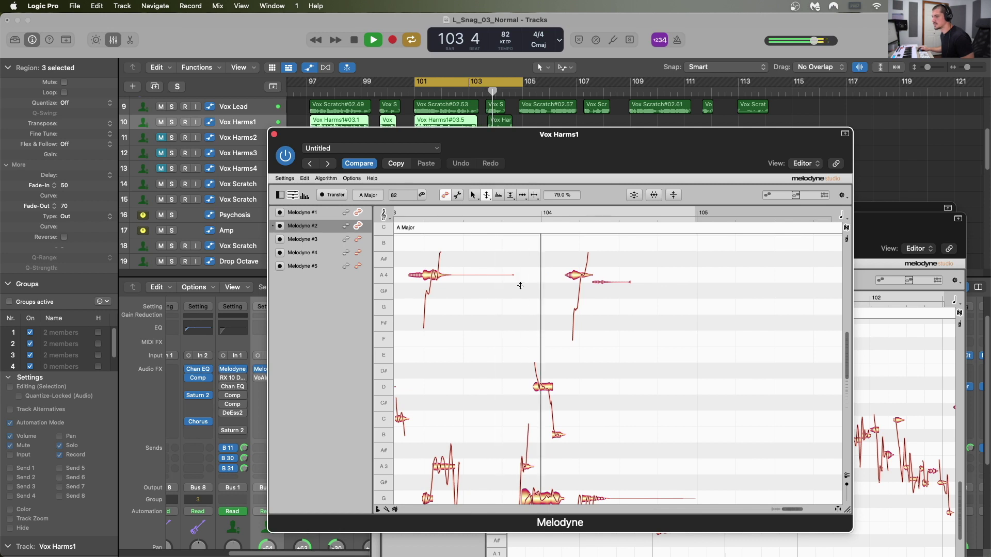
{"action": "key", "text": "space"}
Set the pitch modulation of the B3 note just after bar 104 to 124% and raise the note to C4.
{"action": "left_click", "coordinate": [557, 436]}
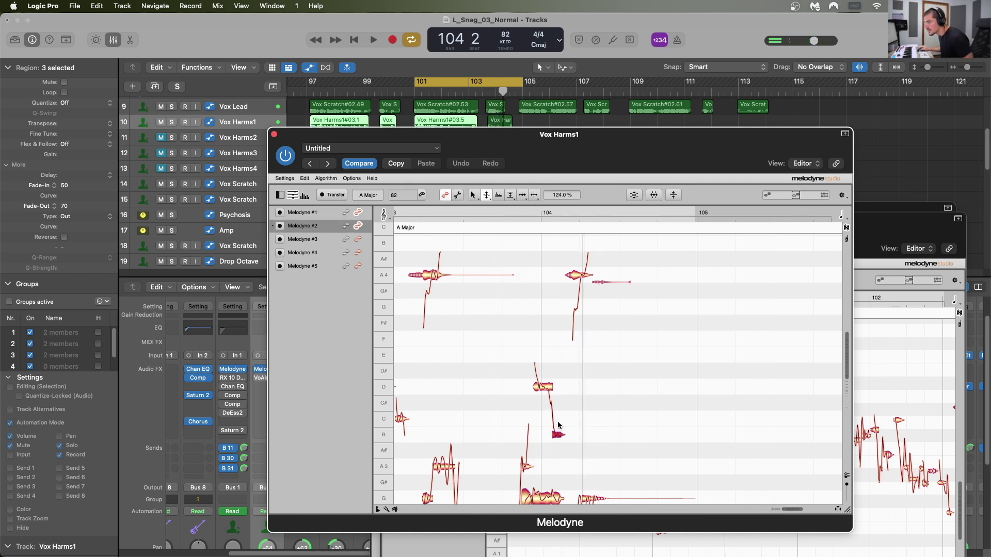
{"action": "left_click", "coordinate": [487, 196]}
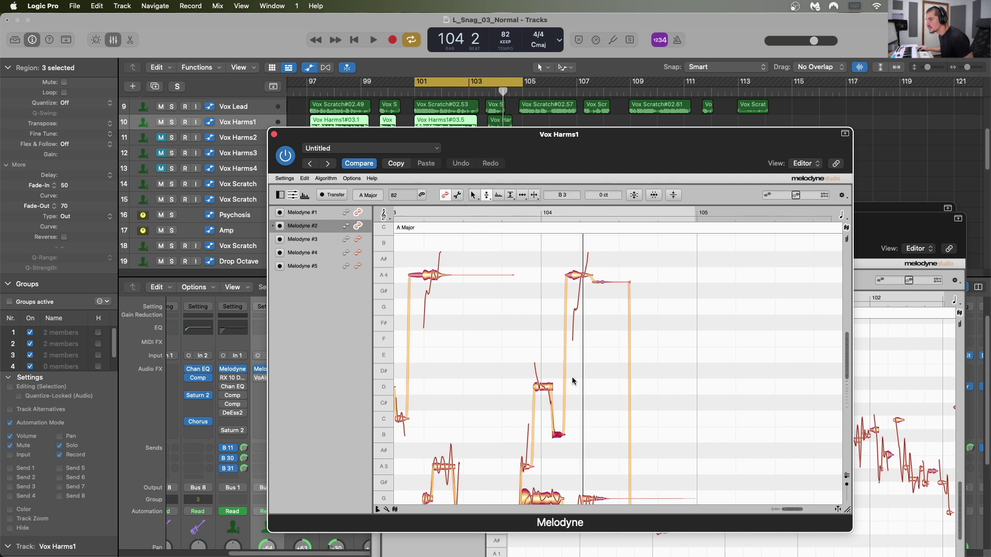
{"action": "left_click_drag", "start_coordinate": [557, 429], "coordinate": [557, 423]}
{"action": "key", "text": "space"}
Loop from mid-bar 103 to bar 105, then raise the C4 note just after bar 104 to C#4 and audition it.
{"action": "left_click", "coordinate": [418, 84]}
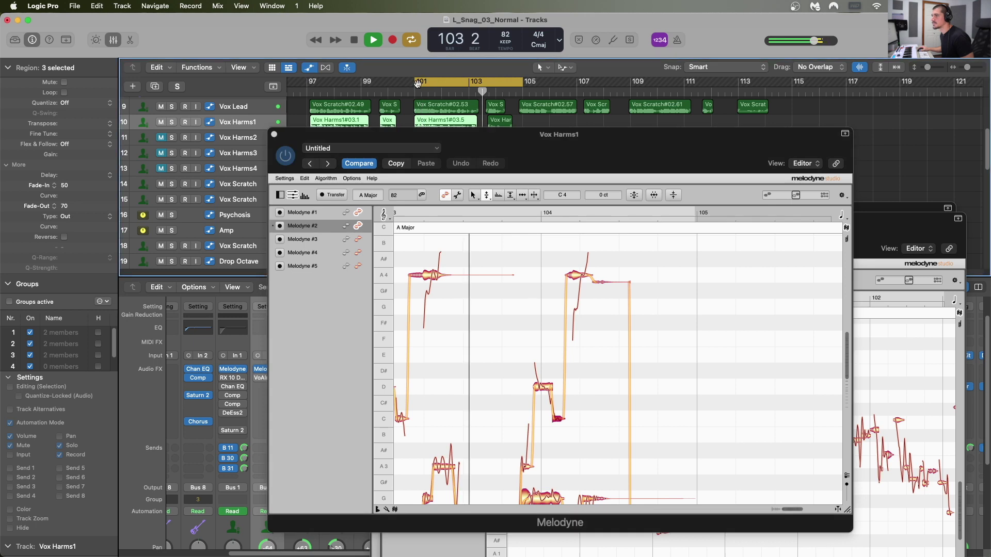
{"action": "left_click_drag", "start_coordinate": [417, 85], "coordinate": [485, 89]}
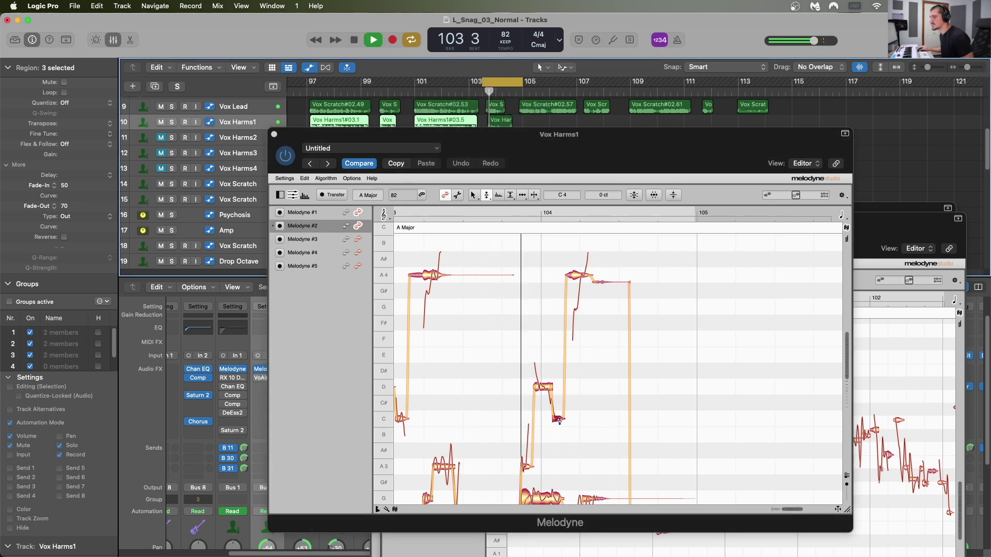
{"action": "key", "text": "space"}
{"action": "left_click_drag", "start_coordinate": [560, 421], "coordinate": [558, 407]}
{"action": "key", "text": "space"}
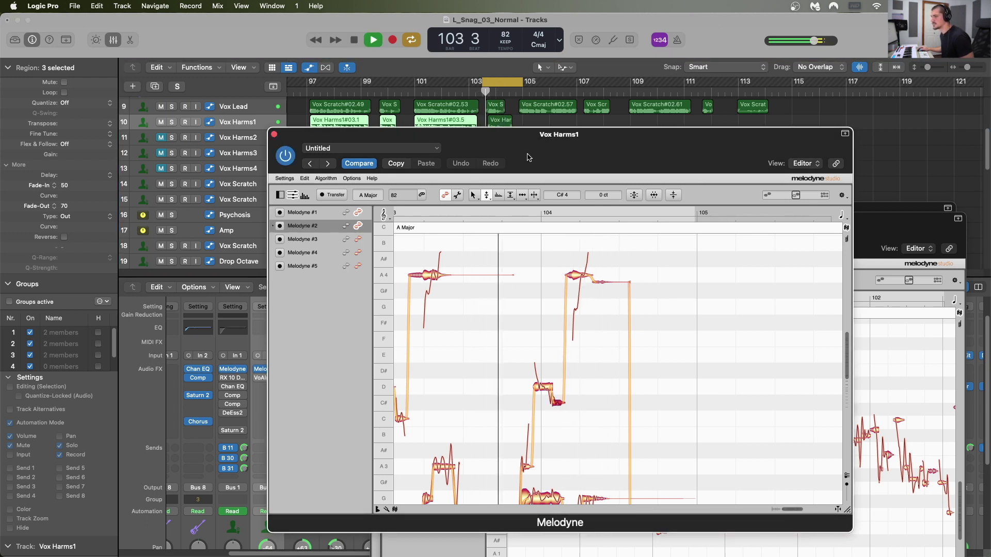
{"action": "key", "text": "space"}
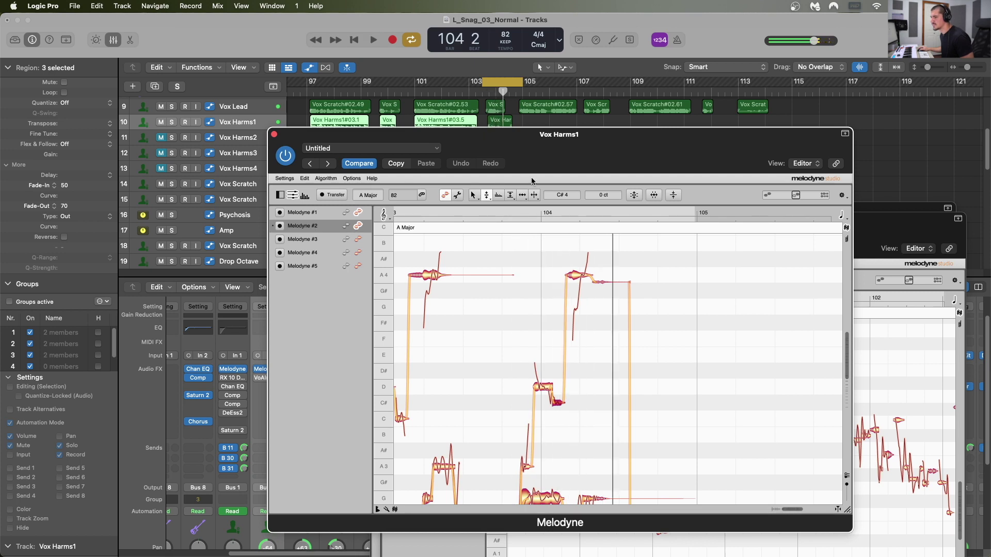
Unmute the Vox Harms2 track and mute Vox Harms1.
{"action": "left_click_drag", "start_coordinate": [516, 129], "coordinate": [565, 194]}
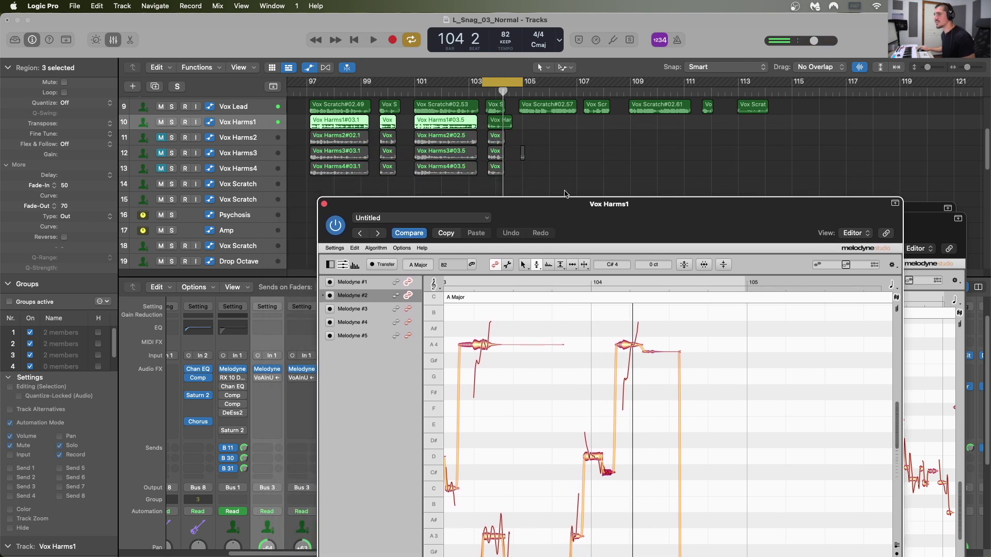
{"action": "left_click", "coordinate": [161, 138]}
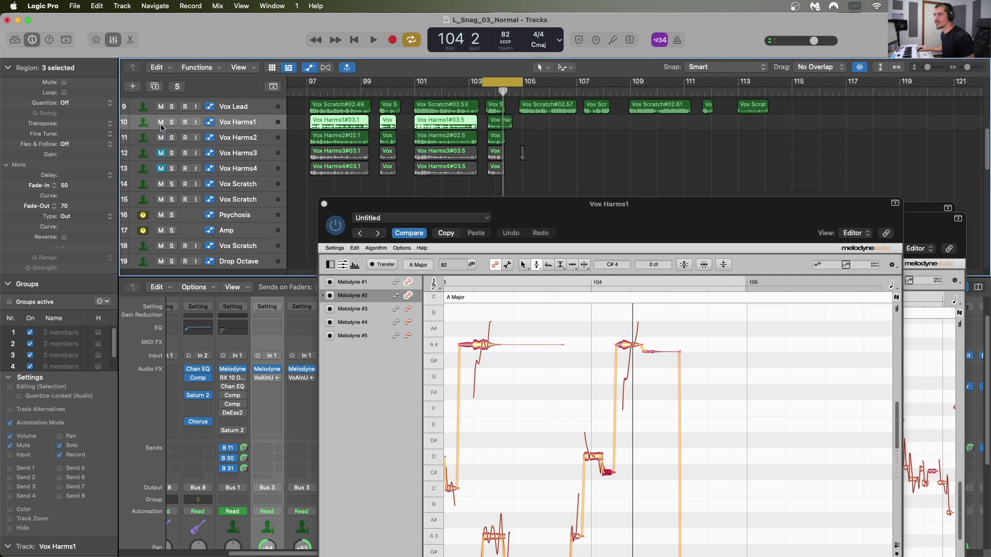
{"action": "left_click", "coordinate": [162, 123]}
{"action": "left_click_drag", "start_coordinate": [553, 213], "coordinate": [523, 133]}
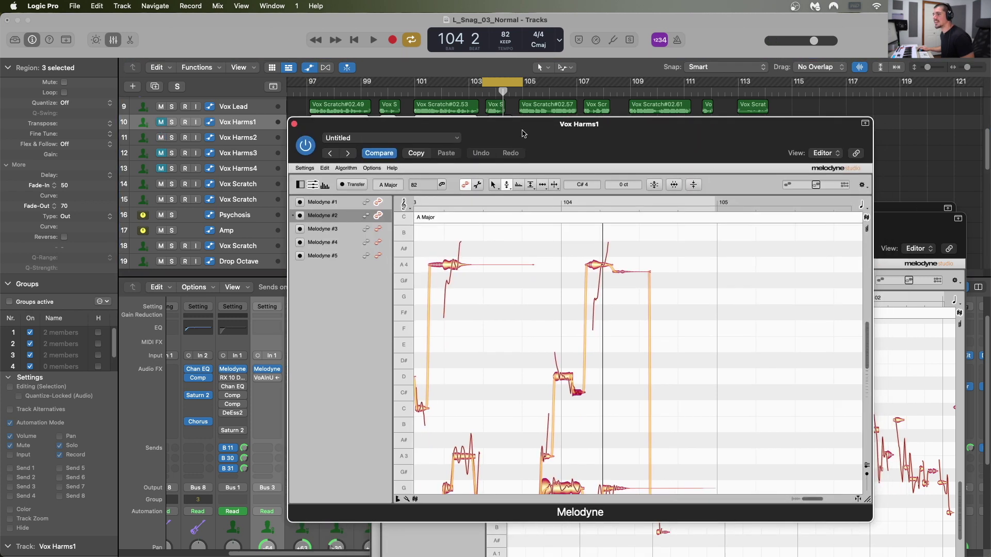
Select the Vox Harms2 track and make Melodyne #3 editable in the note editor in place of Melodyne #2.
{"action": "left_click", "coordinate": [255, 144]}
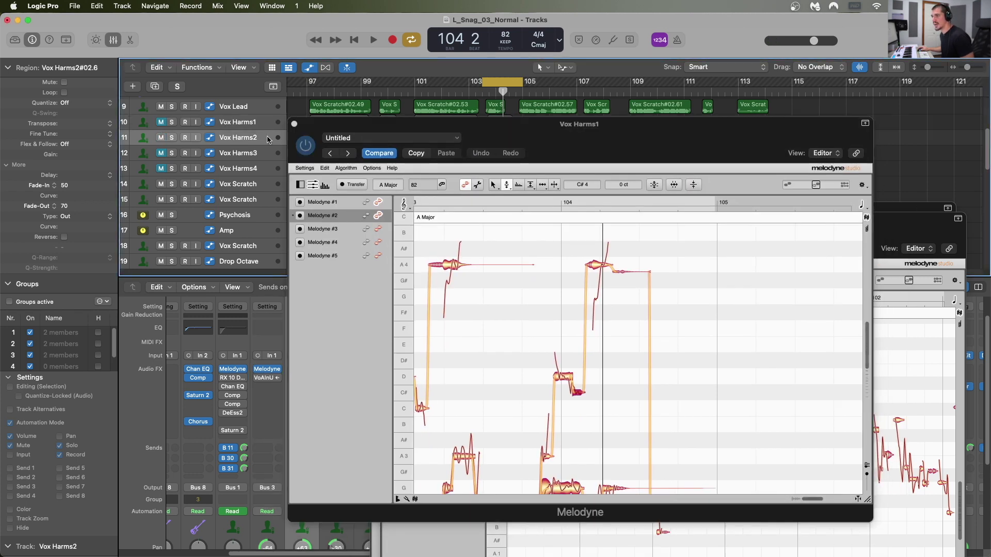
{"action": "left_click", "coordinate": [423, 130]}
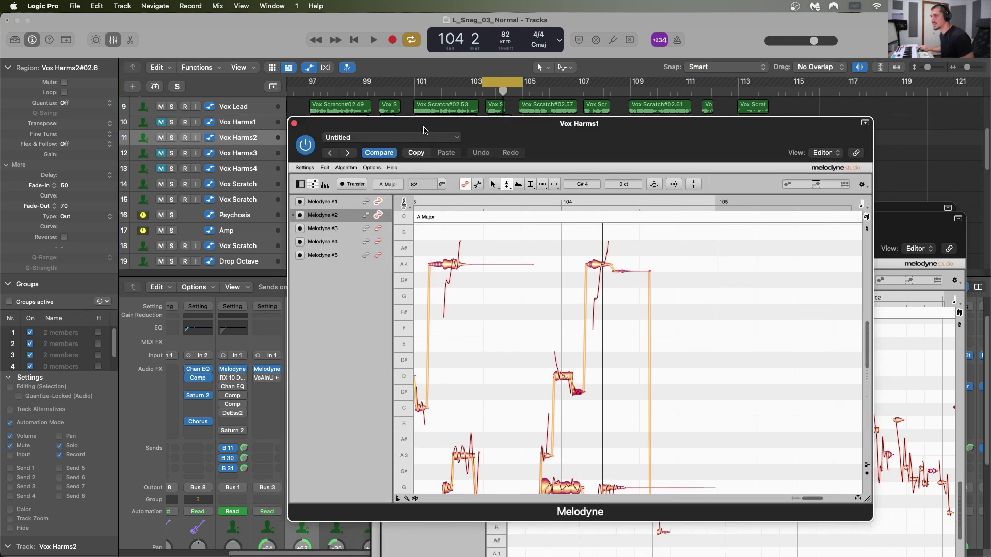
{"action": "left_click", "coordinate": [379, 217]}
{"action": "left_click", "coordinate": [379, 229]}
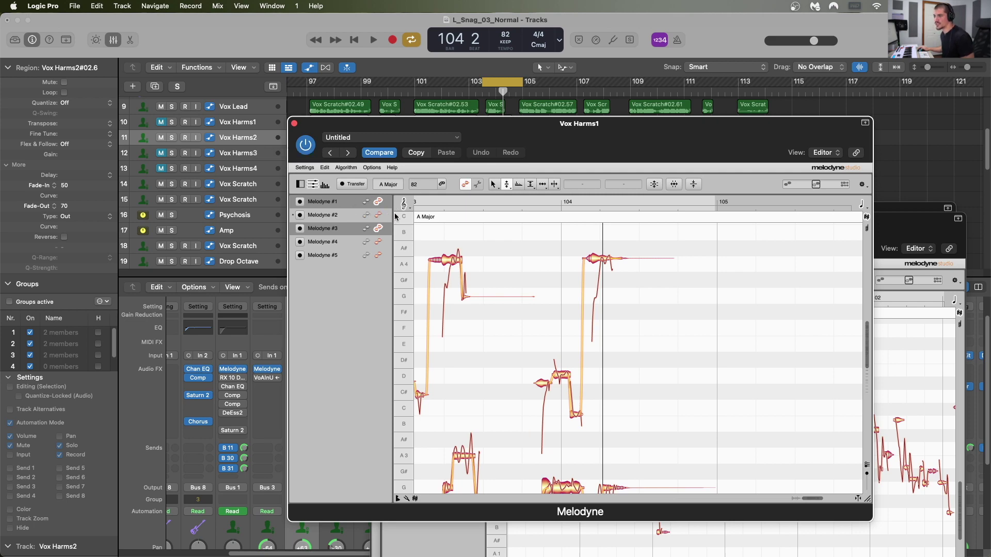
Set the cycle range to bars 97 to 101 and show the matching notes in the Melodyne editor.
{"action": "scroll", "coordinate": [393, 216], "scroll_direction": "left", "scroll_amount": 15}
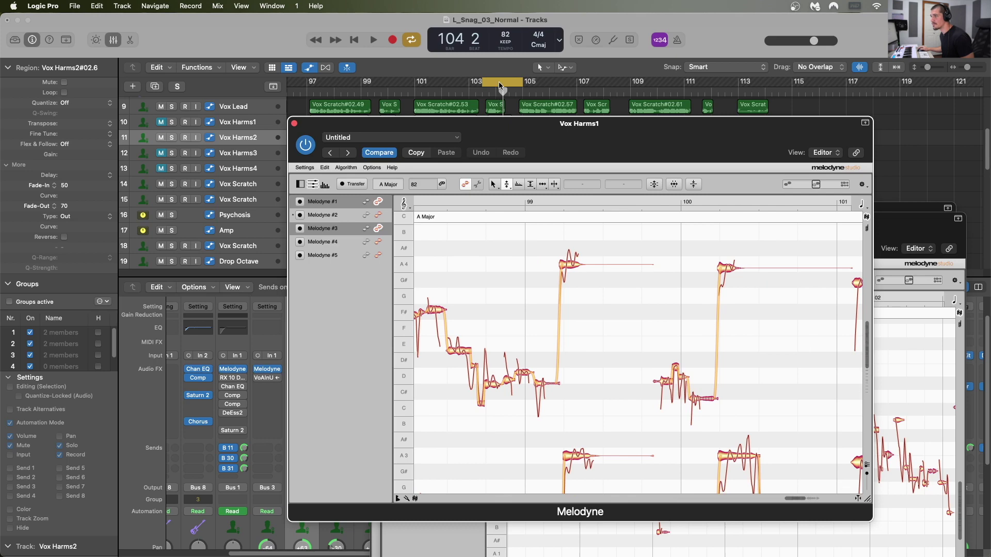
{"action": "left_click_drag", "start_coordinate": [310, 92], "coordinate": [414, 92]}
{"action": "scroll", "coordinate": [545, 279], "scroll_direction": "left", "scroll_amount": 5}
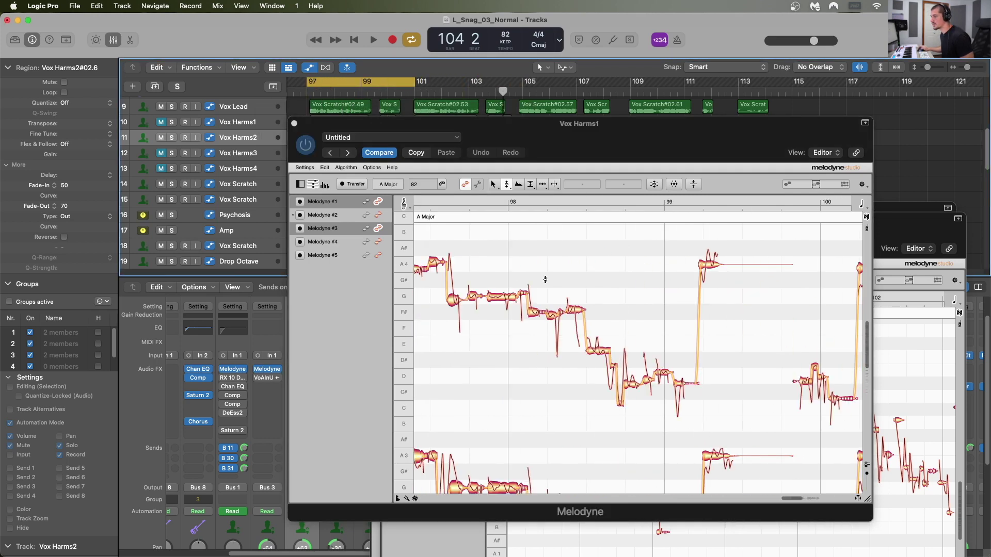
Correct the pitch center of the Melodyne #3 notes from bar 97 through bar 100 to 100% and play them.
{"action": "scroll", "coordinate": [545, 279], "scroll_direction": "left", "scroll_amount": 4}
{"action": "left_click", "coordinate": [494, 189]}
{"action": "left_click_drag", "start_coordinate": [435, 231], "coordinate": [491, 397]}
{"action": "scroll", "coordinate": [552, 388], "scroll_direction": "right", "scroll_amount": 3}
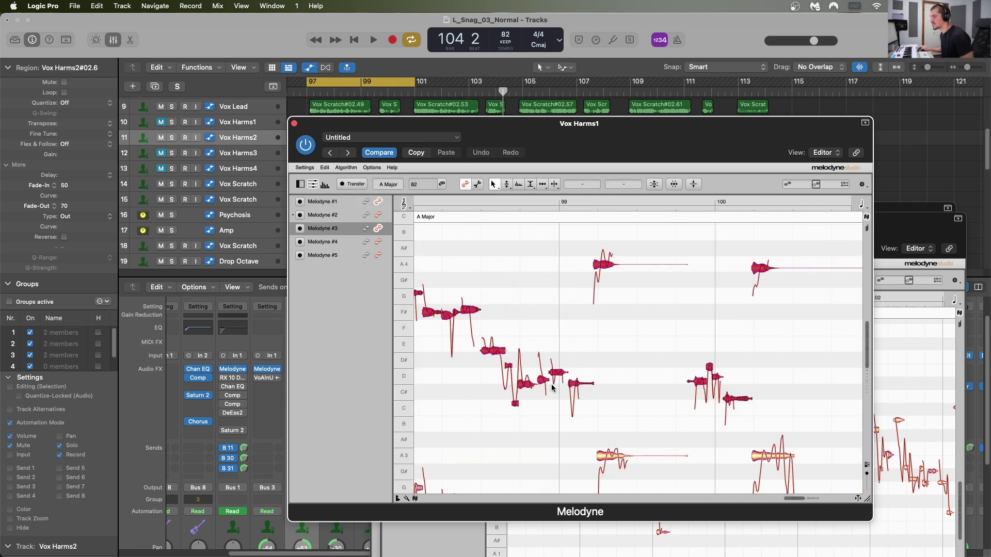
{"action": "left_click", "coordinate": [657, 185]}
{"action": "left_click_drag", "start_coordinate": [550, 173], "coordinate": [648, 172]}
{"action": "left_click", "coordinate": [667, 210]}
{"action": "scroll", "coordinate": [609, 265], "scroll_direction": "left", "scroll_amount": 10}
{"action": "key", "text": "space"}
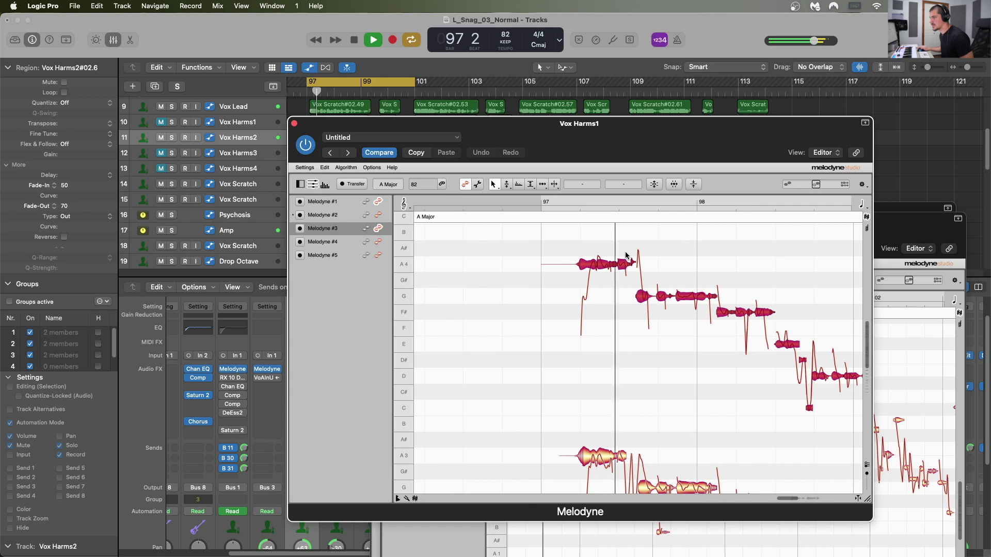
{"action": "key", "text": "space"}
Lower the short tail of the opening A4 note after bar 97 to about G#4 and audition the change.
{"action": "left_click", "coordinate": [592, 246]}
{"action": "mouse_move", "coordinate": [594, 264]}
{"action": "left_mouse_down"}
{"action": "mouse_move", "coordinate": [593, 297]}
{"action": "mouse_move", "coordinate": [595, 273]}
{"action": "left_mouse_up"}
{"action": "key", "text": "space"}
{"action": "key", "text": "space"}
Set the pitch modulation of the first G4 note before bar 98 to 71% and play the phrase.
{"action": "left_click", "coordinate": [611, 298]}
{"action": "left_click", "coordinate": [506, 186]}
{"action": "key", "text": "space"}
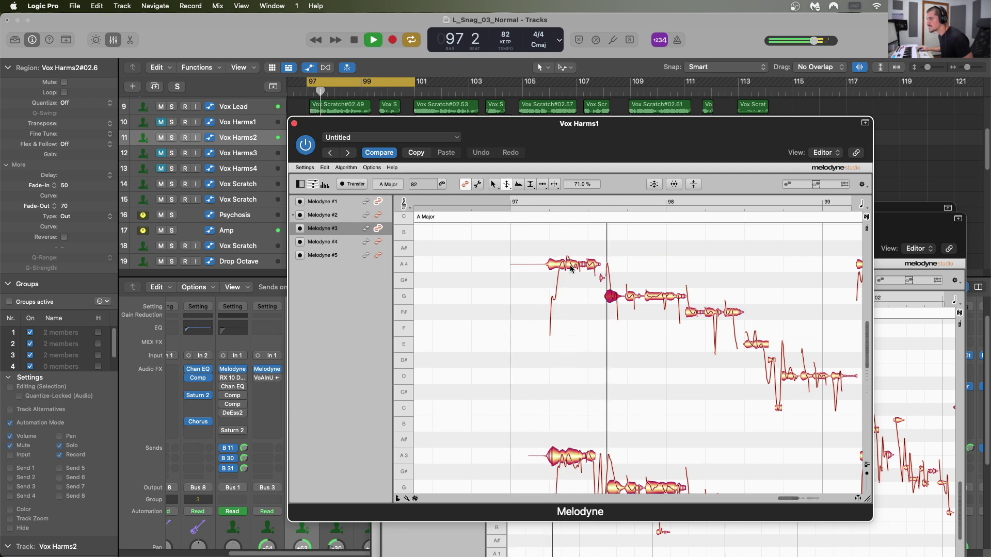
{"action": "key", "text": "space"}
Set the pitch modulation of the opening A4 note after bar 97 to 94% and play the phrase.
{"action": "left_click", "coordinate": [570, 269]}
{"action": "left_click_drag", "start_coordinate": [559, 264], "coordinate": [562, 271]}
{"action": "key", "text": "space"}
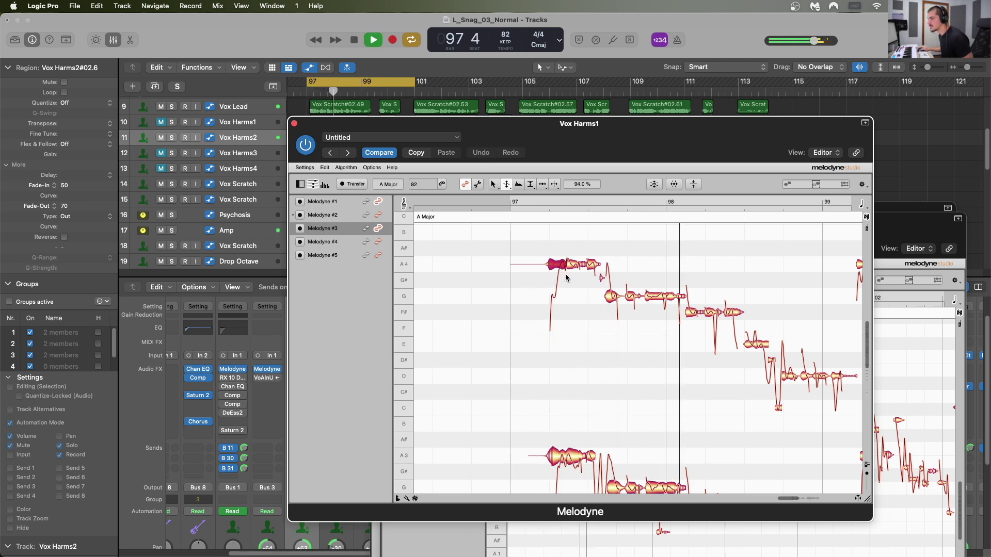
Set the pitch modulation of the short G4 tail note just after bar 98 to 83% and play the phrase.
{"action": "key", "text": "space"}
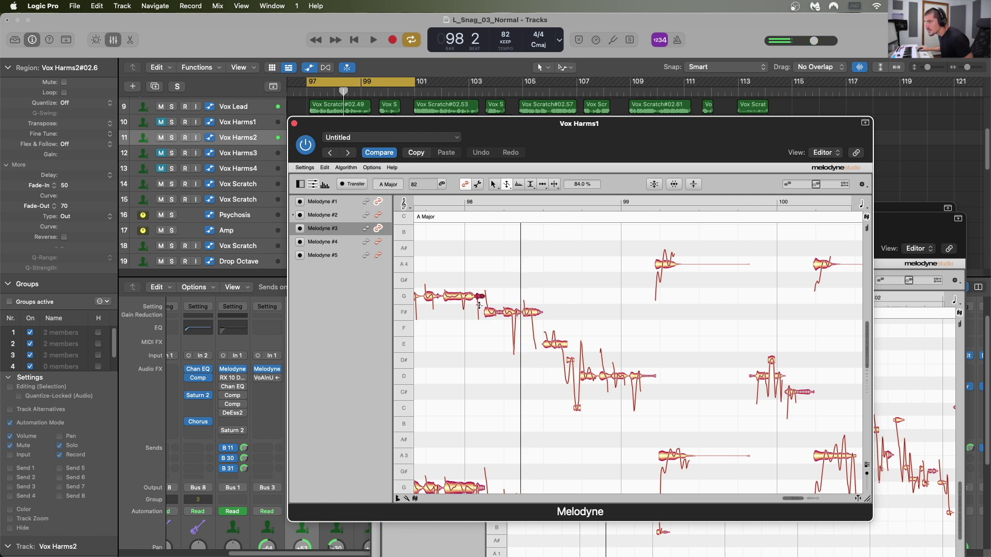
{"action": "key", "text": "space"}
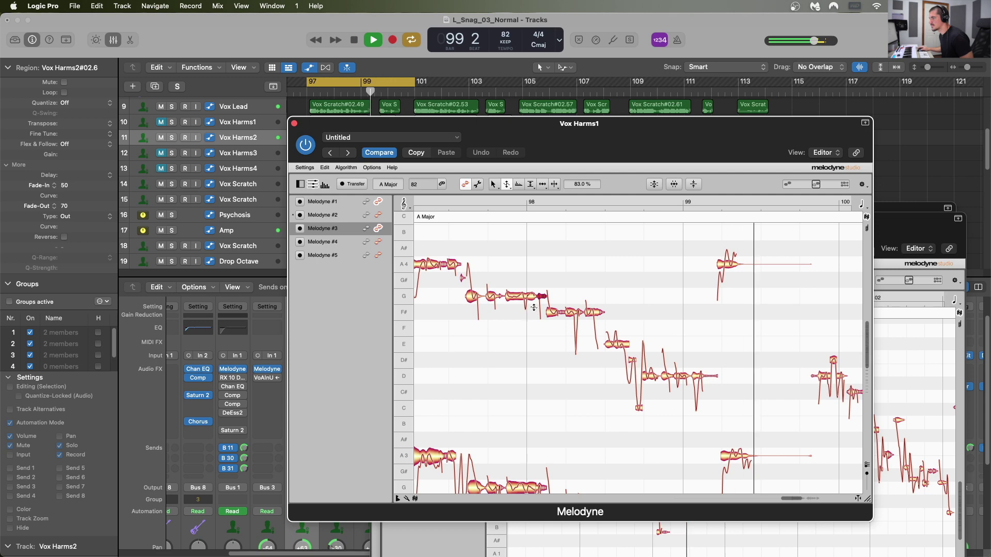
{"action": "key", "text": "space"}
Loop bars 101 to 105 and correct the pitch center of the Melodyne #3 notes there to 100% with 0% pitch drift.
{"action": "left_click_drag", "start_coordinate": [390, 83], "coordinate": [497, 85]}
{"action": "scroll", "coordinate": [586, 282], "scroll_direction": "right", "scroll_amount": 5}
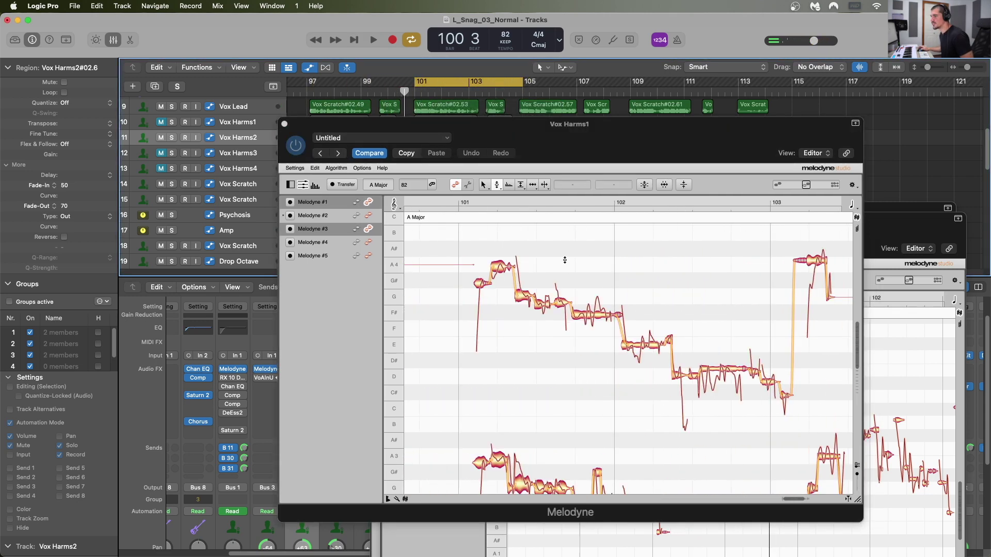
{"action": "left_click", "coordinate": [476, 228]}
{"action": "left_click_drag", "start_coordinate": [476, 228], "coordinate": [773, 424]}
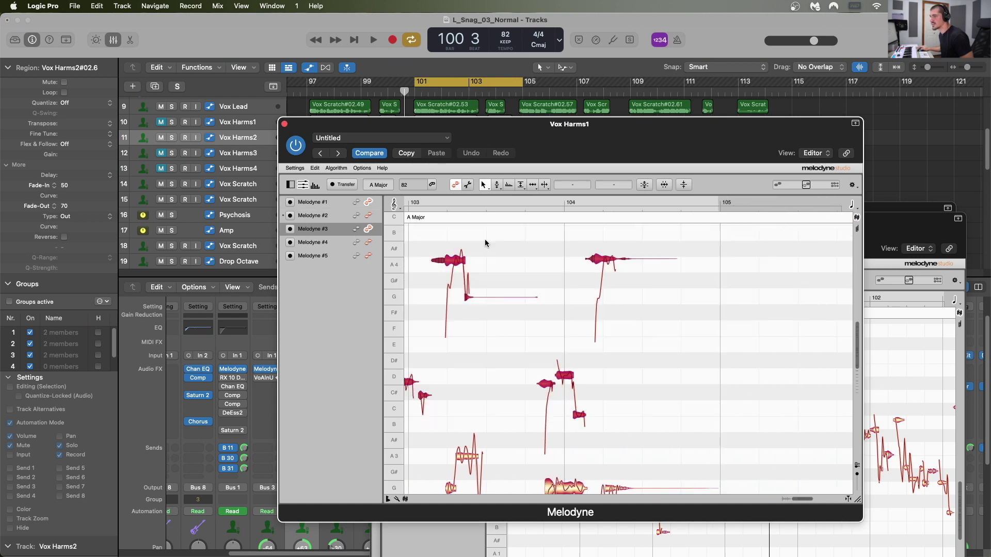
{"action": "left_click", "coordinate": [646, 185]}
{"action": "left_click", "coordinate": [658, 210]}
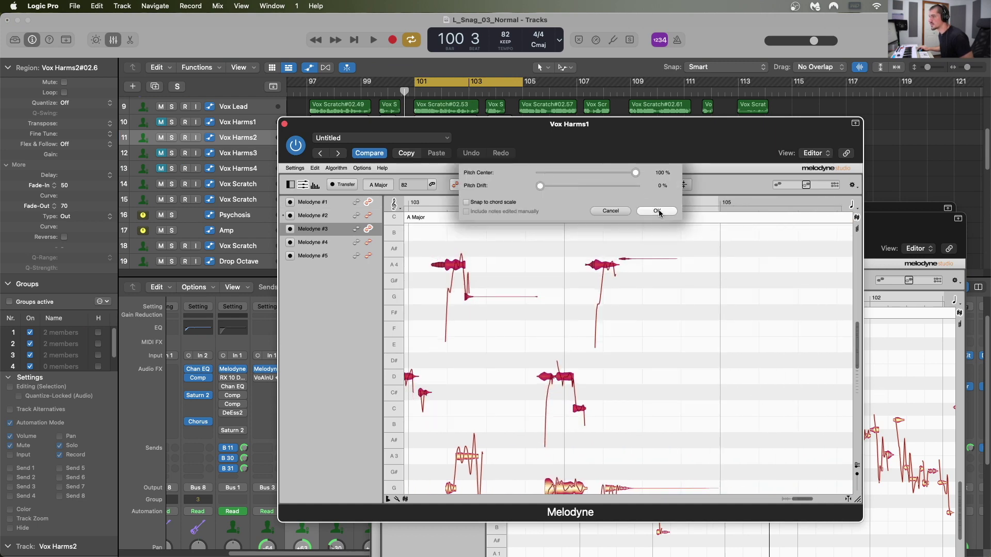
Play the phrase from bar 101 and set the pitch modulation of the first G4 note there to 83%.
{"action": "key", "text": "space"}
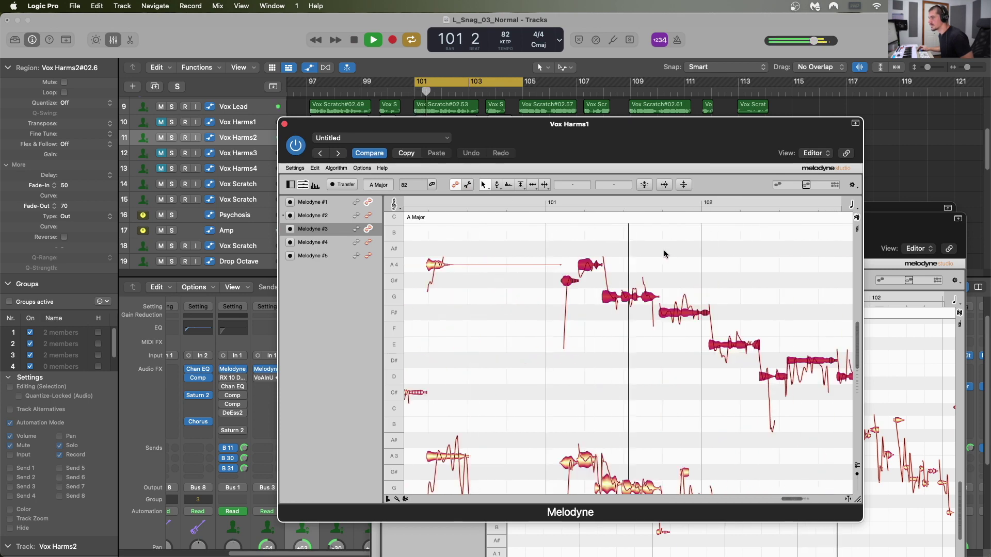
{"action": "key", "text": "space"}
{"action": "left_click", "coordinate": [610, 298]}
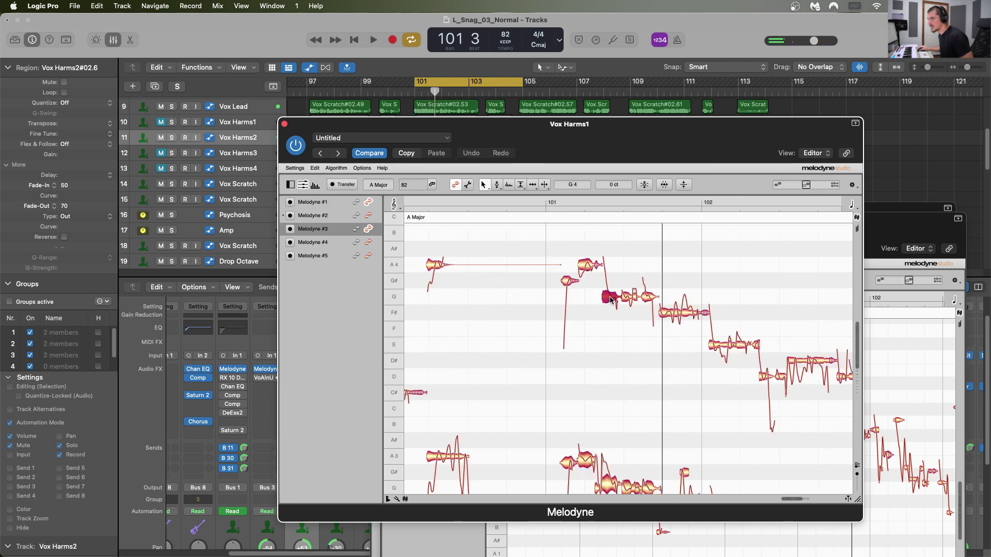
{"action": "key", "text": "space"}
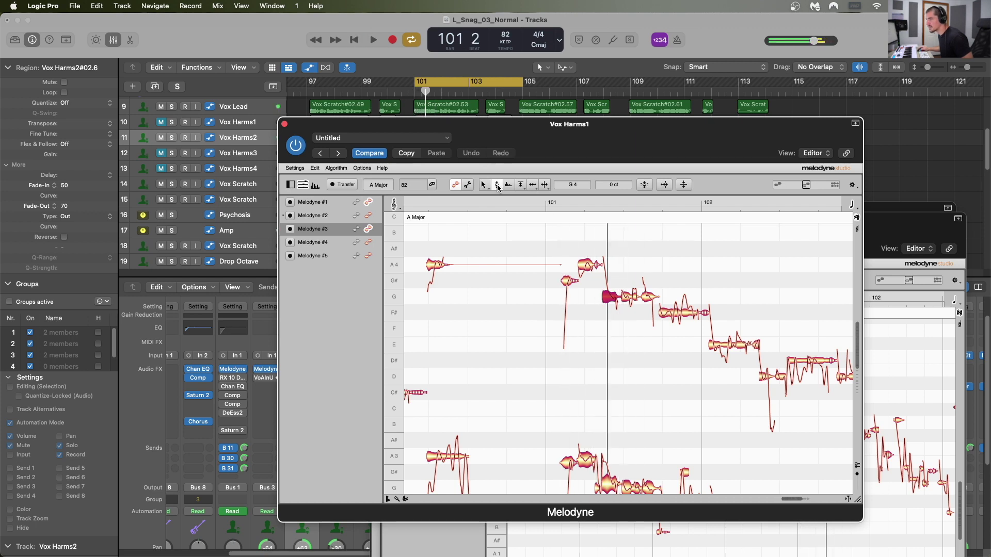
{"action": "left_click", "coordinate": [498, 185]}
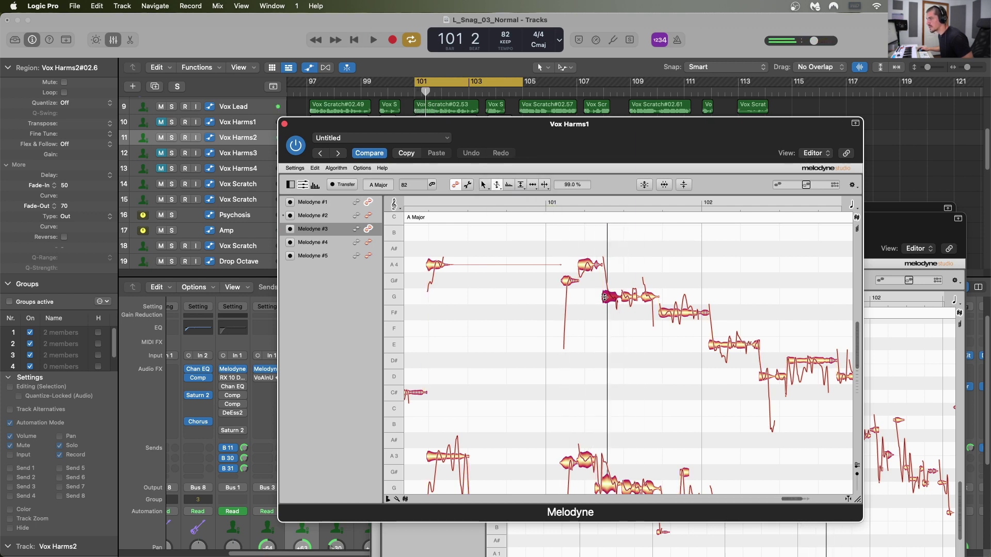
{"action": "key", "text": "space"}
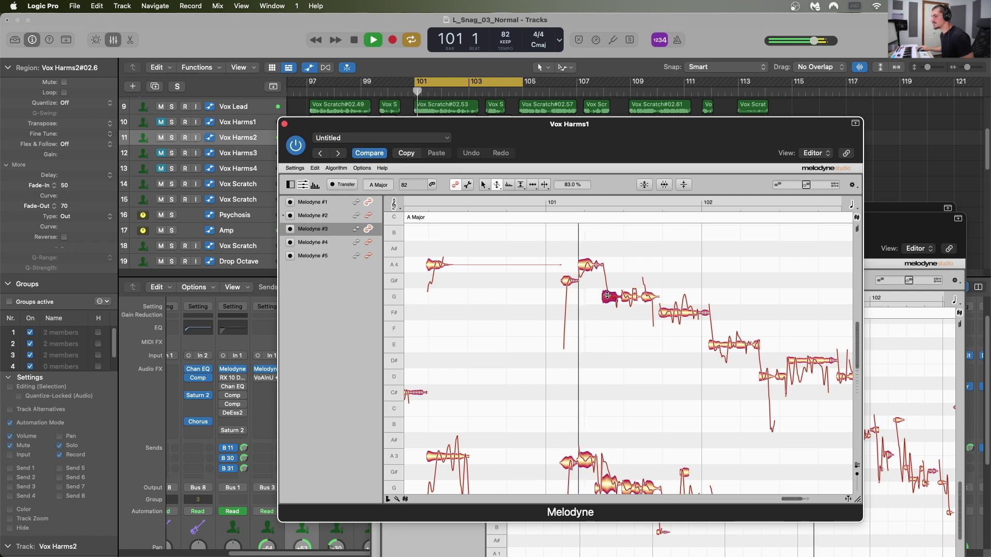
Set the pitch modulation of the last G4 note before bar 102 to 9% and the middle G4 note to 67%, playing the phrase.
{"action": "key", "text": "space"}
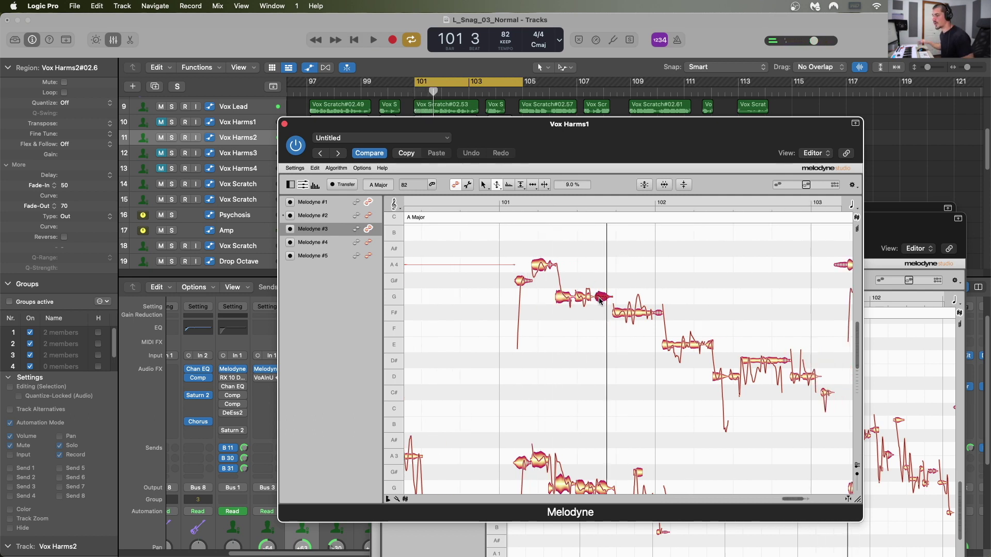
{"action": "key", "text": "space"}
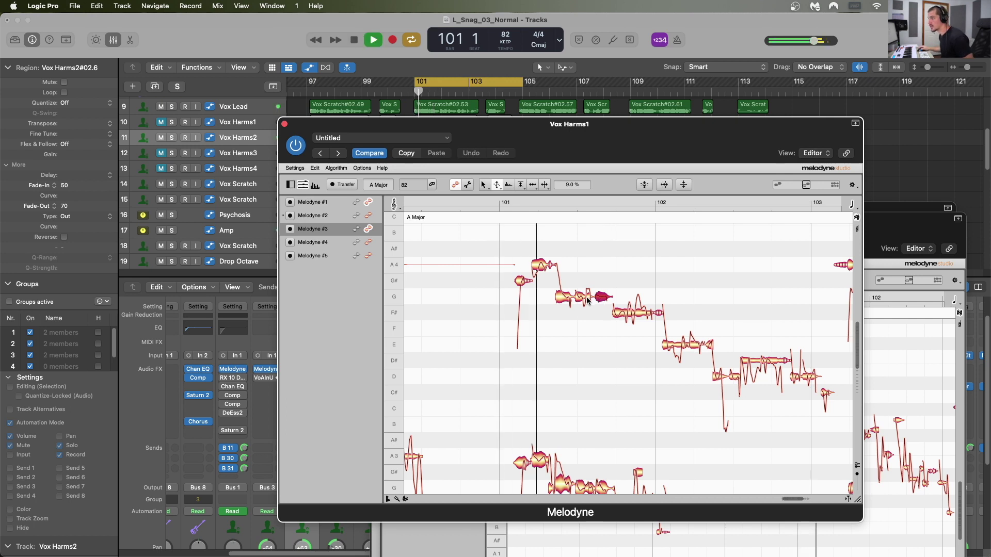
{"action": "left_click", "coordinate": [582, 301]}
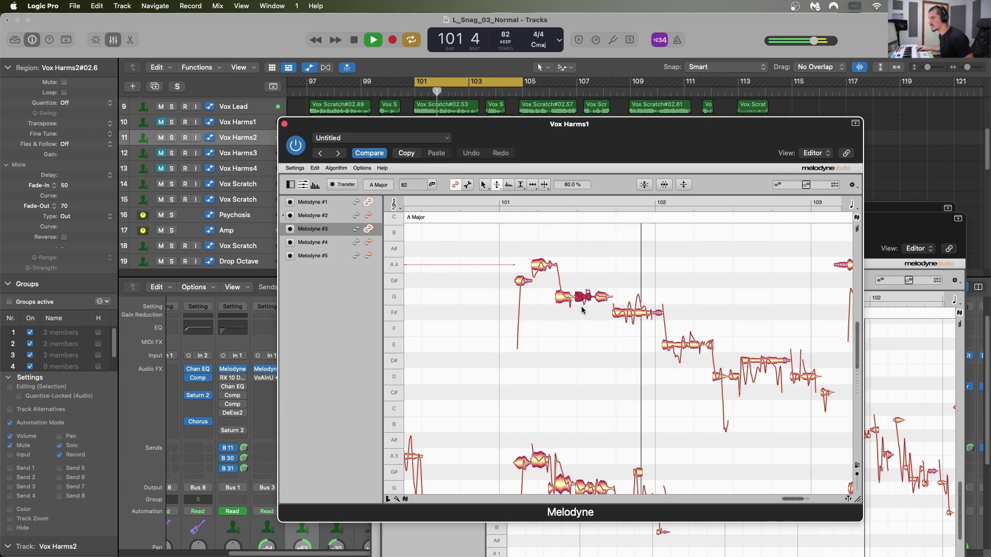
{"action": "key", "text": "space"}
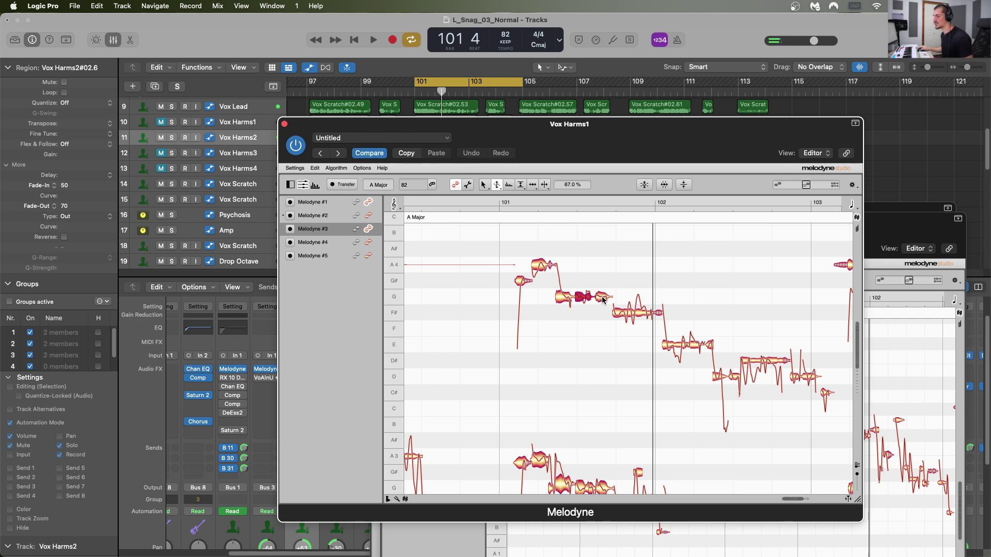
{"action": "key", "text": "space"}
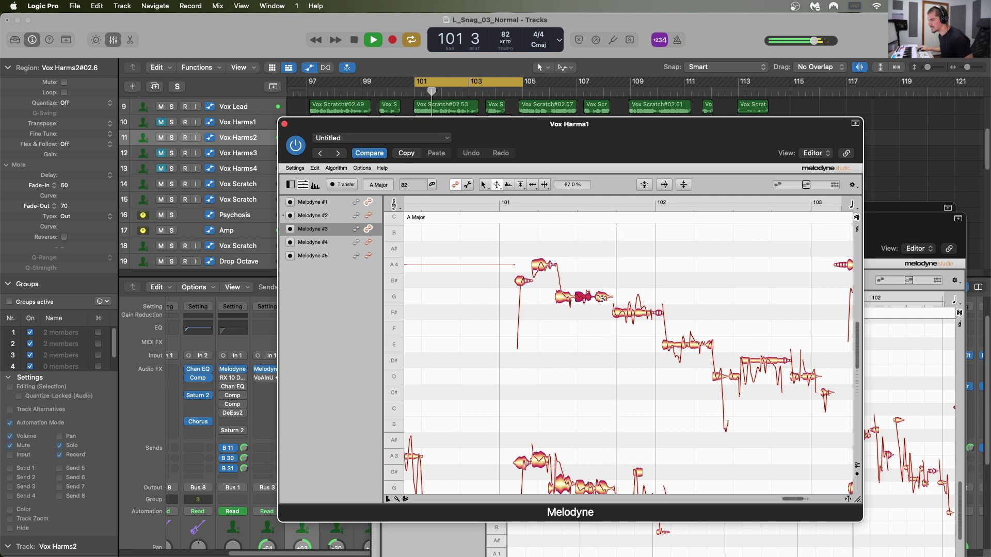
{"action": "key", "text": "space"}
Set the pitch modulation of the long E4 note after bar 102 to 17% and play the phrase.
{"action": "left_click", "coordinate": [547, 347]}
{"action": "left_click_drag", "start_coordinate": [551, 381], "coordinate": [550, 393]}
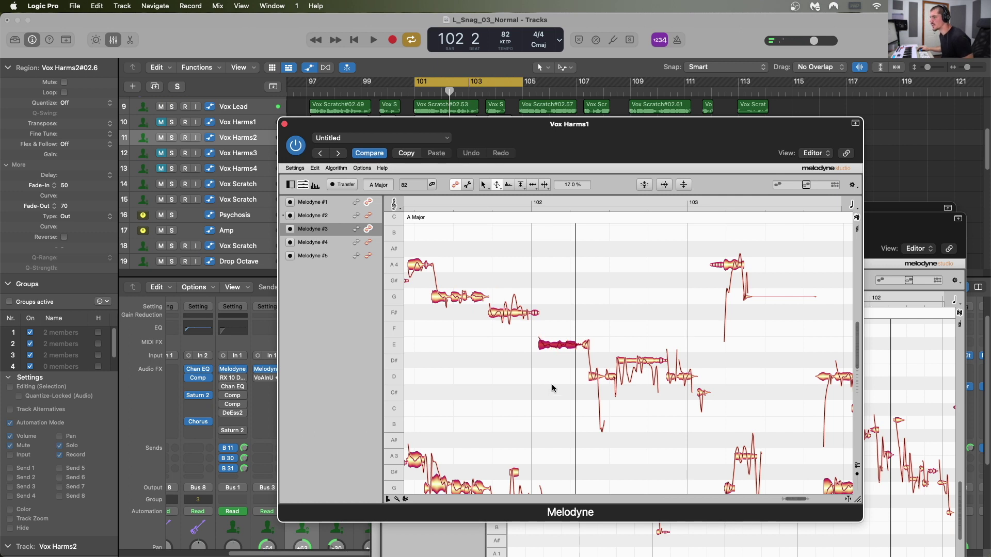
{"action": "key", "text": "space"}
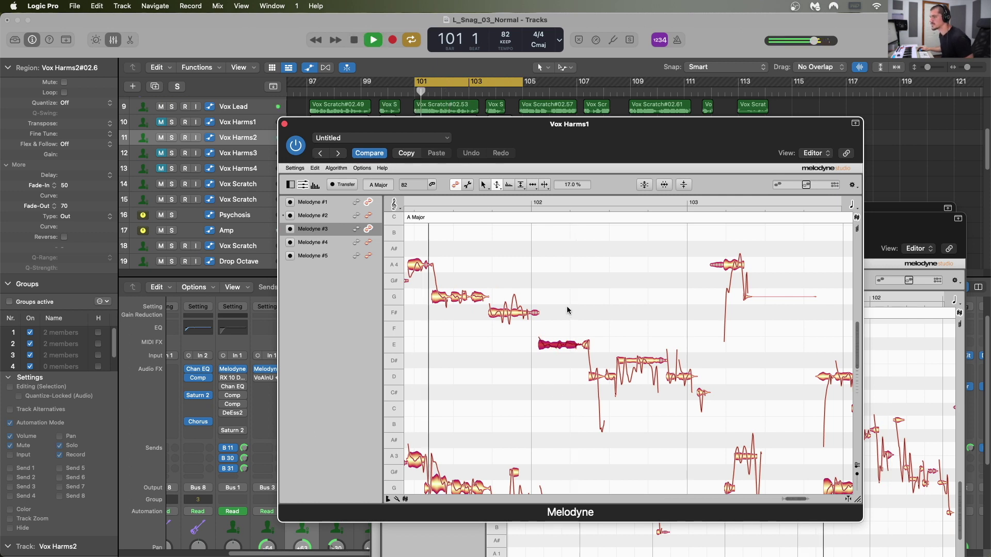
{"action": "key", "text": "space"}
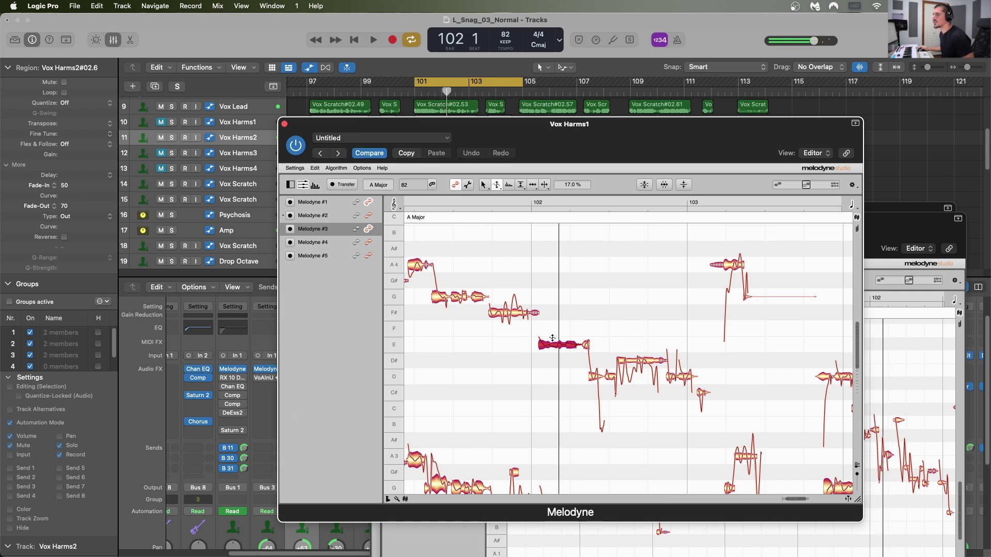
Solo the Vox Harms2 track, move the loop start to about beat 3 of bar 101 and play the passage.
{"action": "left_click", "coordinate": [171, 138]}
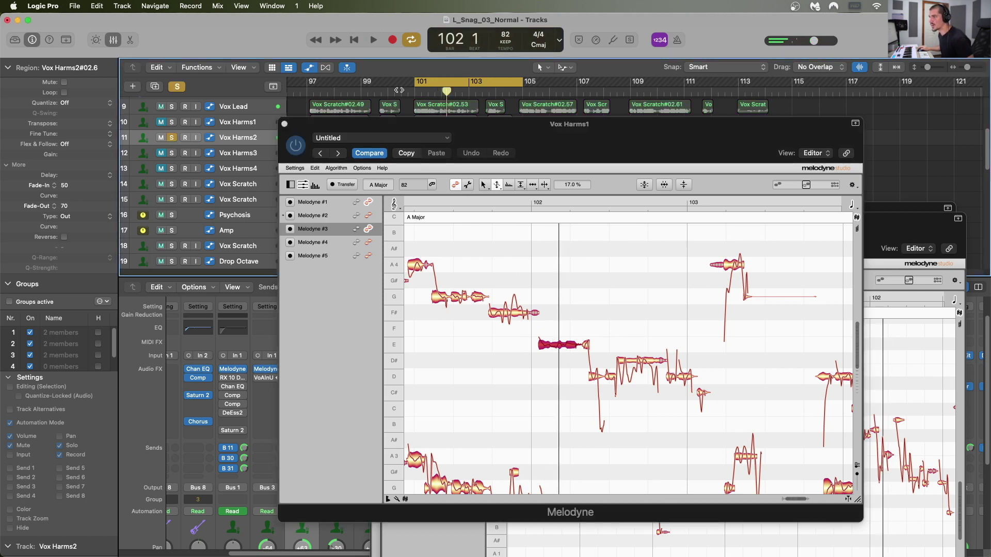
{"action": "left_click", "coordinate": [441, 87]}
{"action": "key", "text": "space"}
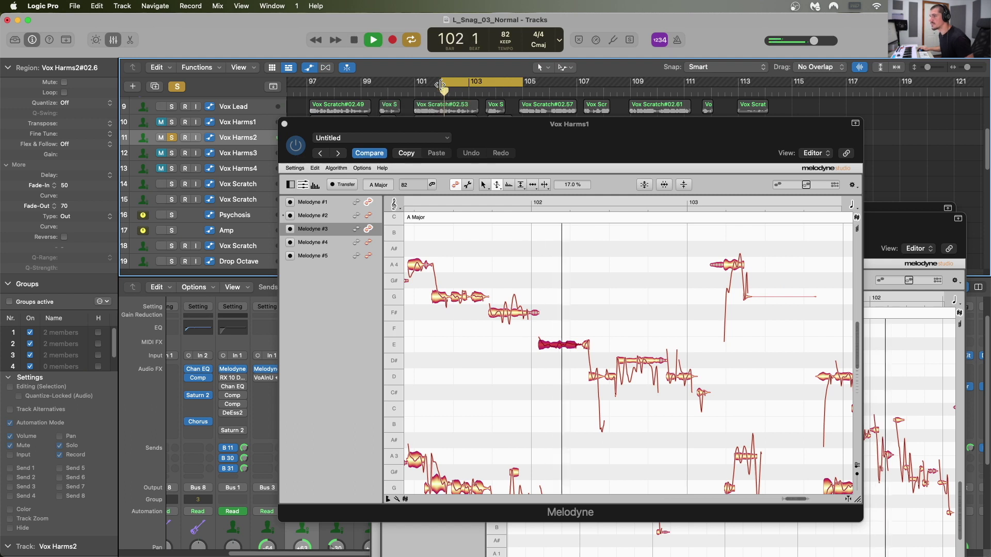
{"action": "key", "text": "space"}
{"action": "key", "text": "space"}
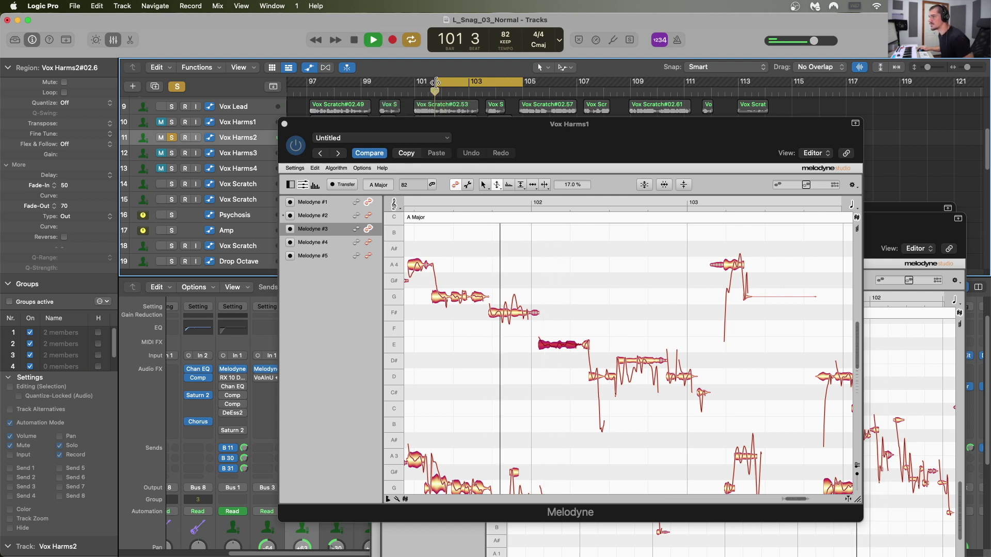
{"action": "key", "text": "space"}
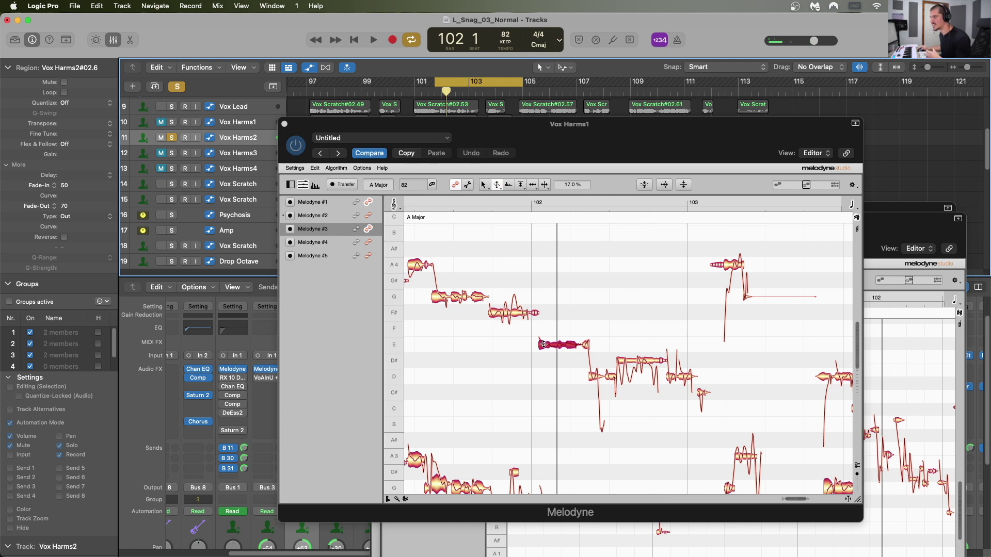
Set the pitch modulation of the long E4 note after bar 102 to 68%, unsolo Vox Harms2 and play the phrase.
{"action": "left_click_drag", "start_coordinate": [545, 345], "coordinate": [547, 335]}
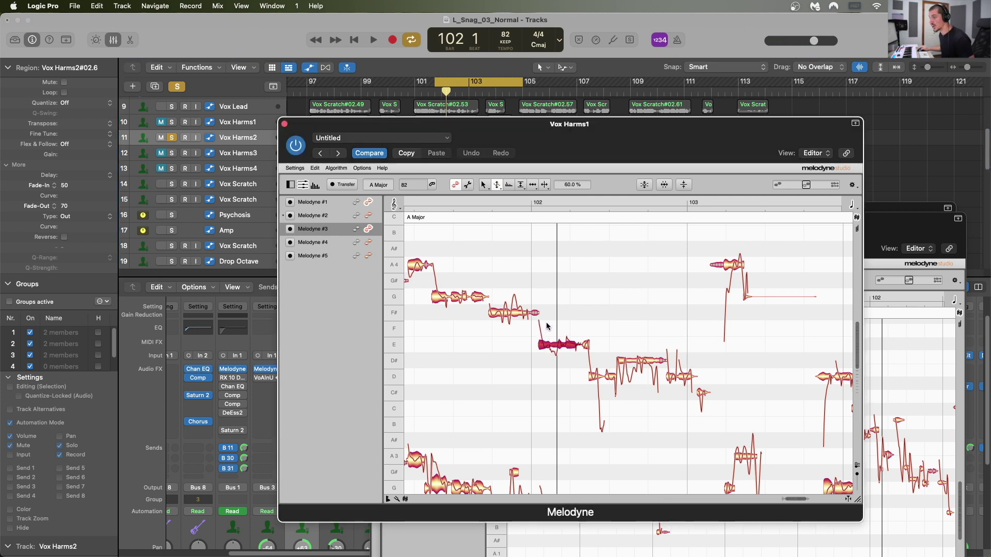
{"action": "left_click", "coordinate": [180, 88]}
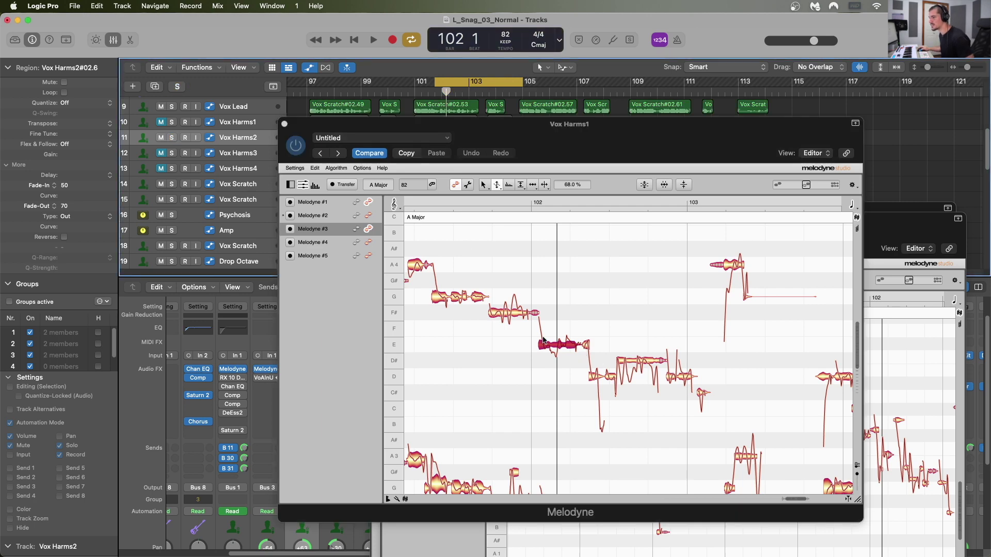
{"action": "key", "text": "space"}
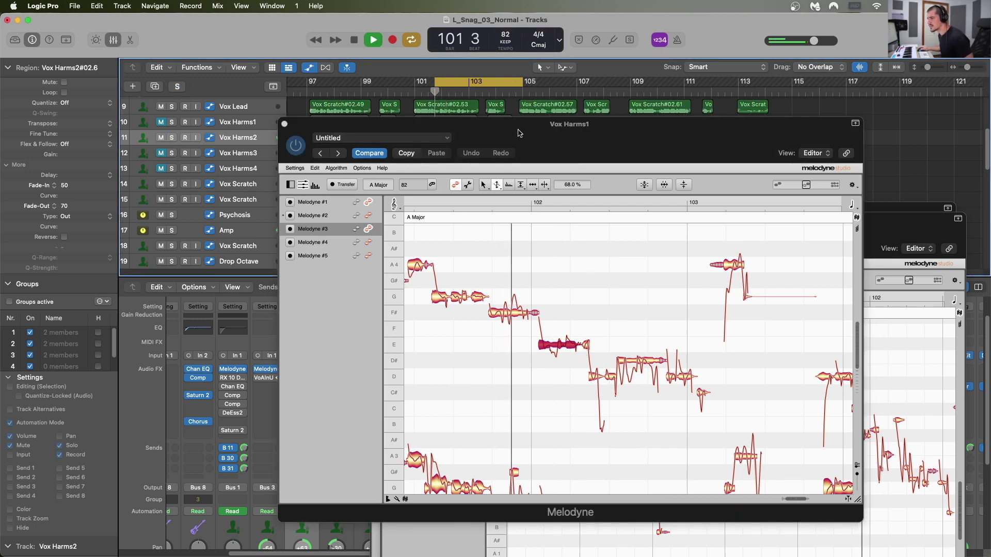
{"action": "key", "text": "space"}
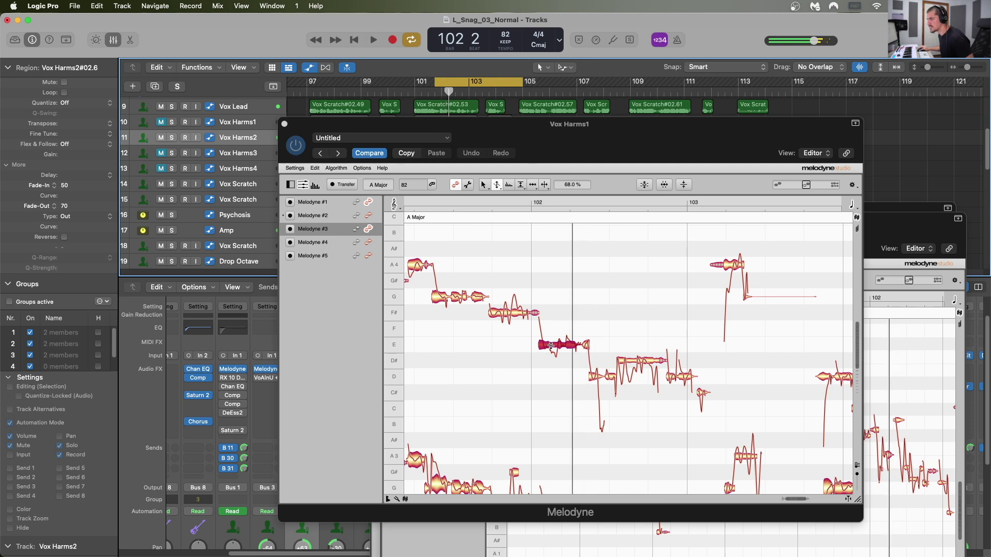
Split the long E4 note after bar 102 near its start and fine-tune both parts to E4 at 0 ct.
{"action": "left_click", "coordinate": [545, 185]}
{"action": "left_click", "coordinate": [546, 185]}
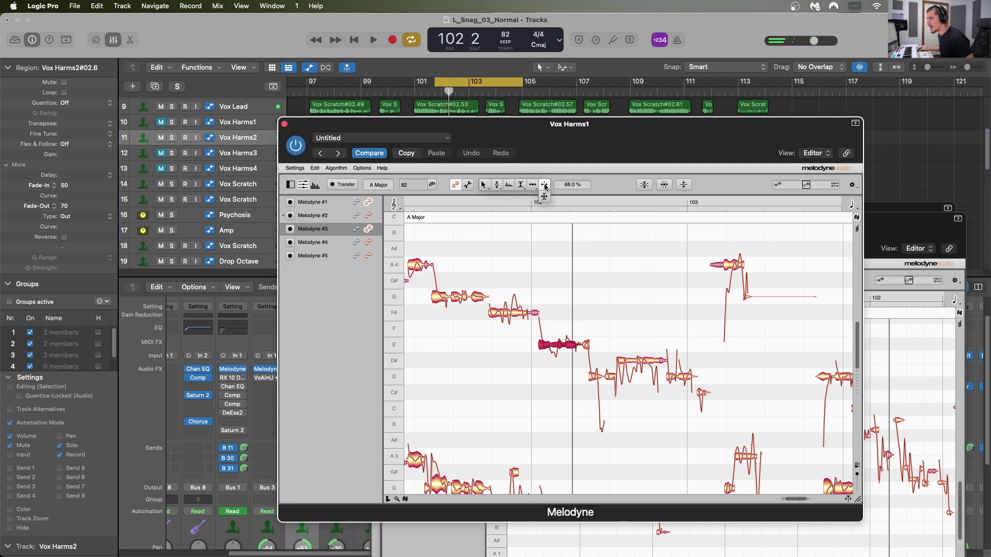
{"action": "double_click", "coordinate": [550, 345]}
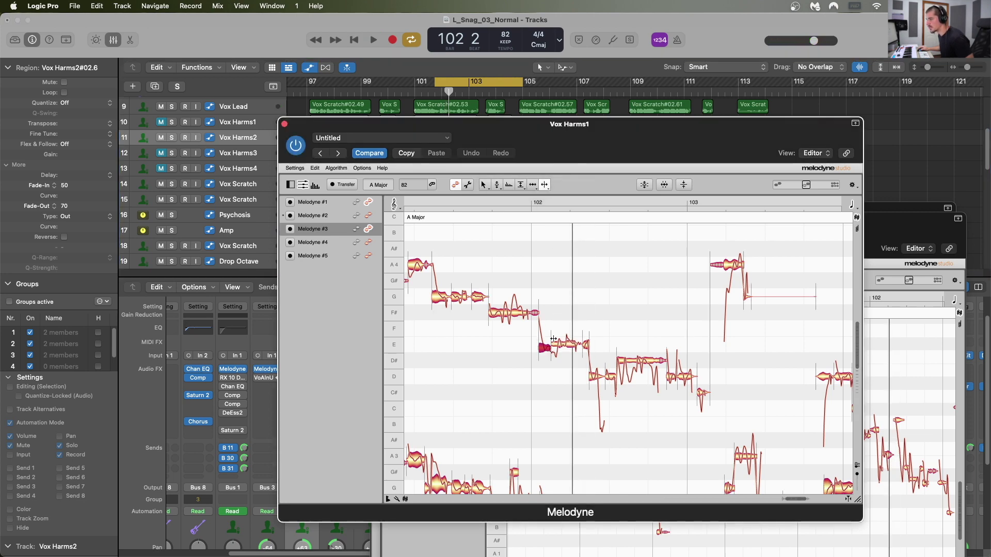
{"action": "left_click", "coordinate": [487, 186]}
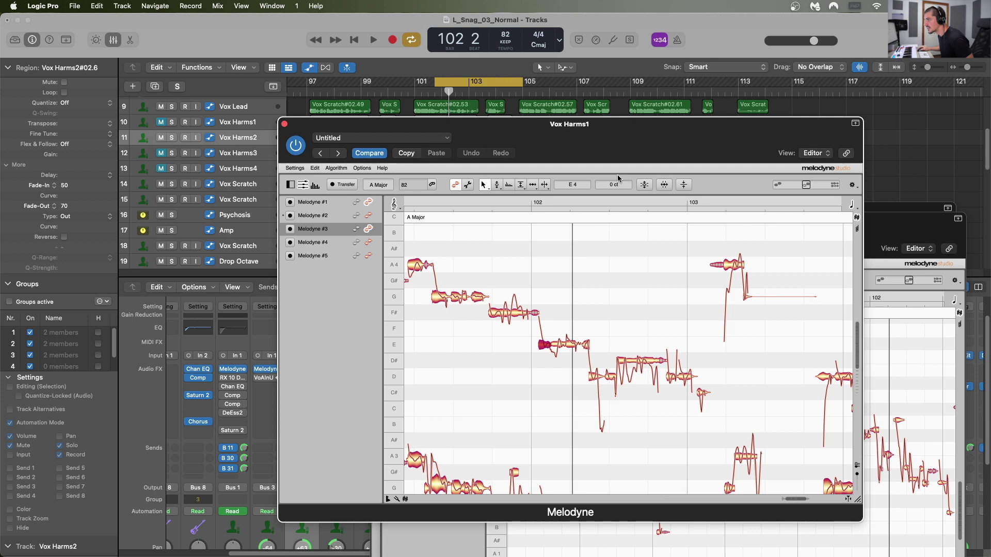
{"action": "left_click", "coordinate": [556, 345]}
{"action": "left_click_drag", "start_coordinate": [619, 187], "coordinate": [617, 179]}
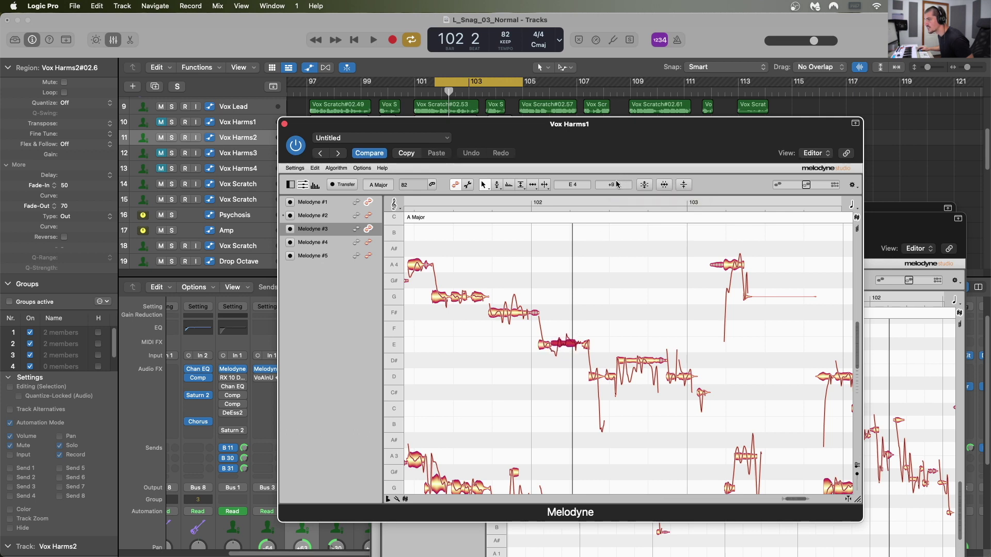
Set the pitch modulation of the second part of the split E4 note to 35% and play the loop.
{"action": "left_click", "coordinate": [497, 184]}
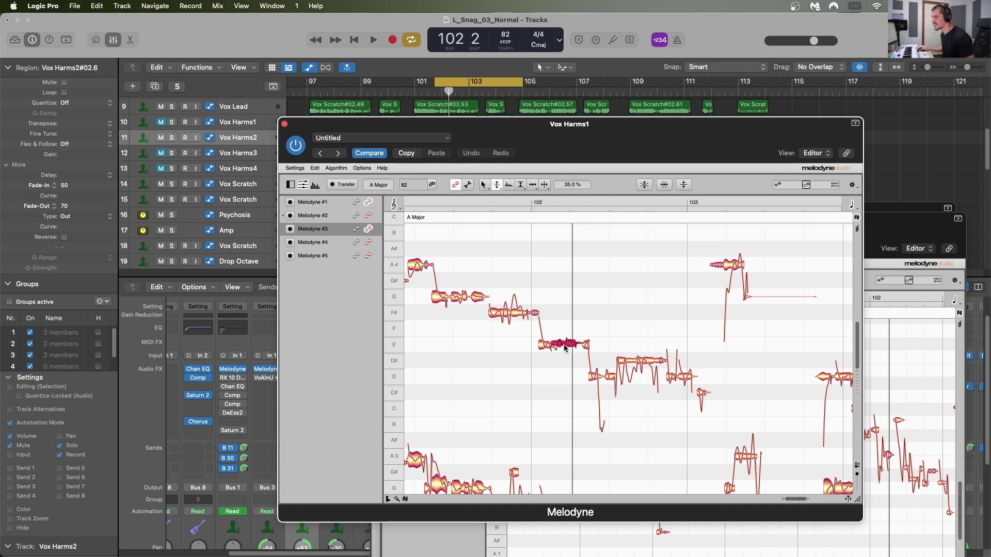
{"action": "left_click", "coordinate": [497, 184]}
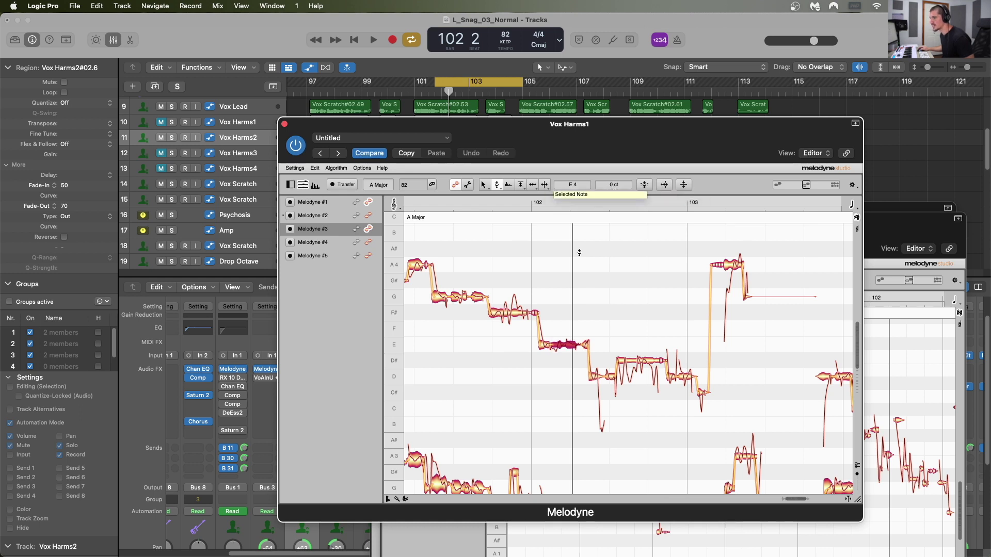
{"action": "key", "text": "space"}
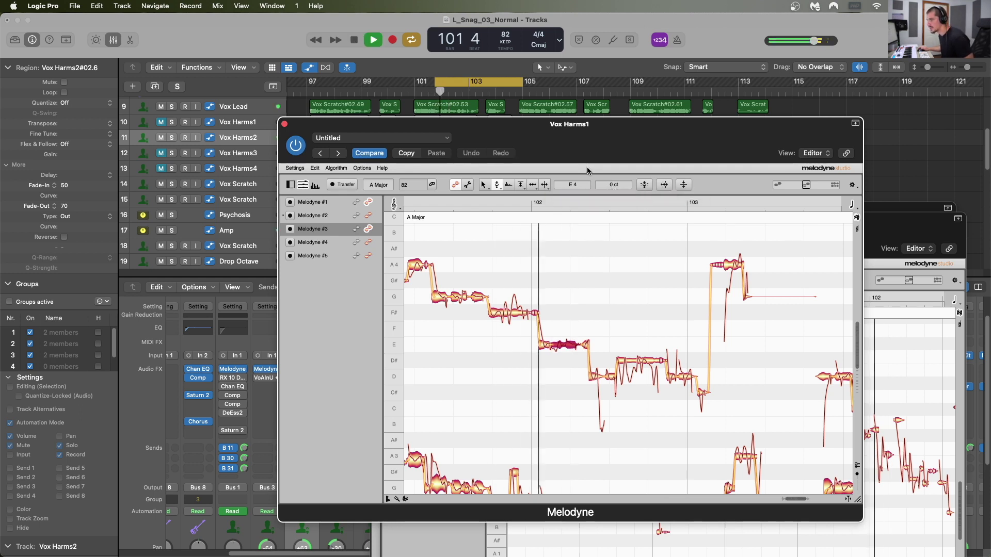
Extend the loop start back to bar 101 and listen to the phrase through bar 103.
{"action": "left_click", "coordinate": [426, 92]}
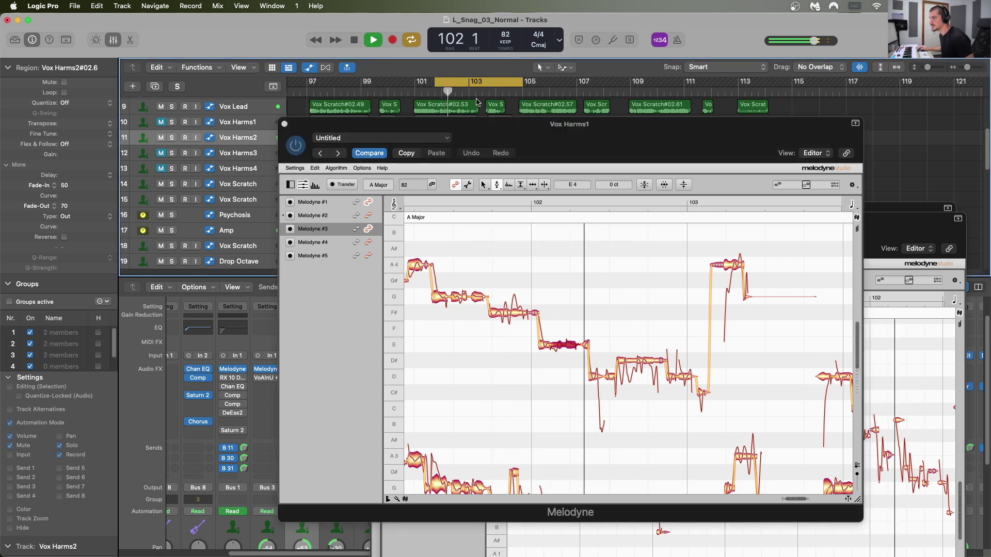
{"action": "left_click_drag", "start_coordinate": [438, 82], "coordinate": [415, 83]}
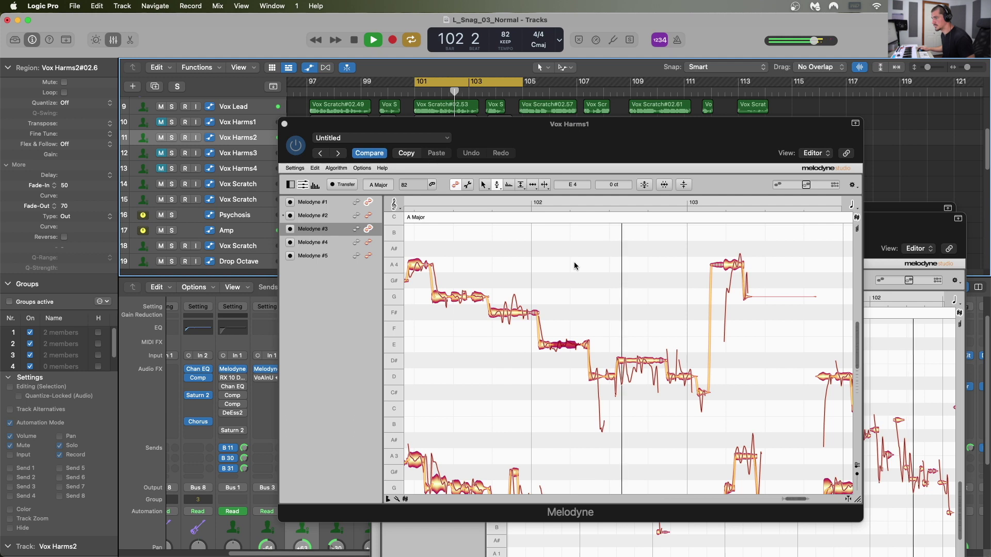
{"action": "left_click", "coordinate": [641, 332]}
{"action": "key", "text": "space"}
Split the D#4 note between bars 102 and 103 a little before its middle.
{"action": "left_click", "coordinate": [640, 361]}
{"action": "left_click", "coordinate": [544, 184]}
{"action": "double_click", "coordinate": [635, 361]}
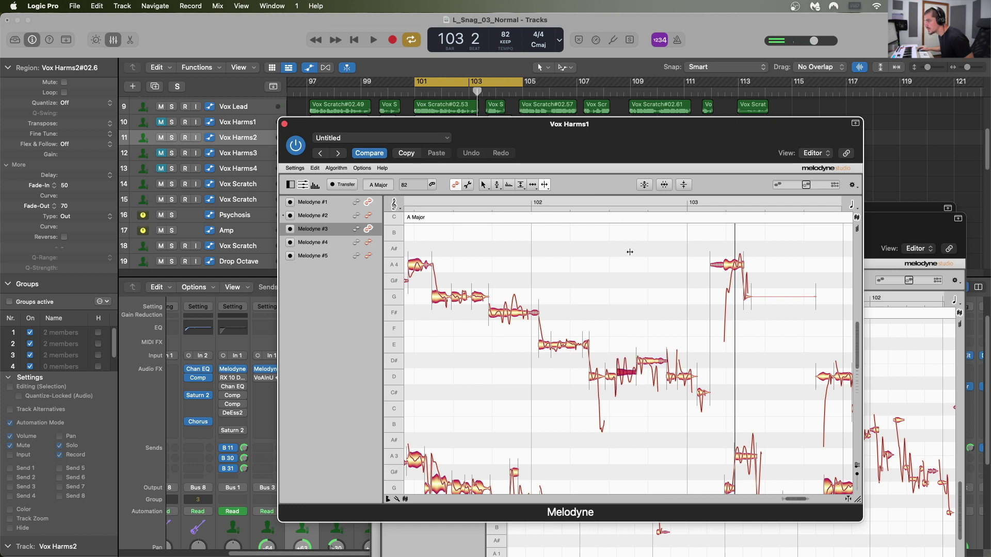
{"action": "left_click", "coordinate": [486, 185]}
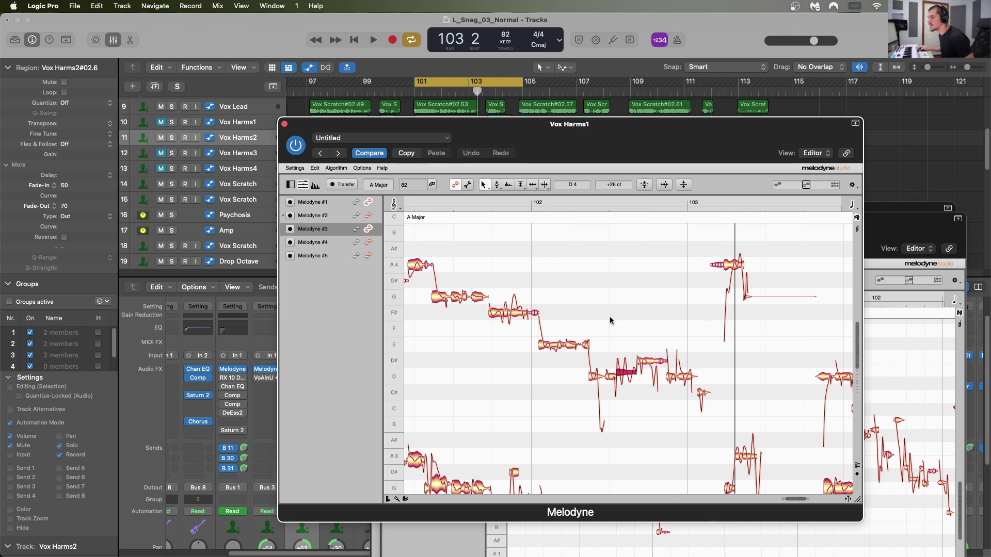
Fine-tune the first part of the split note down onto D4, move the second part to D4 at -2 ct and play the phrase.
{"action": "left_click_drag", "start_coordinate": [616, 186], "coordinate": [615, 196]}
{"action": "left_click_drag", "start_coordinate": [652, 369], "coordinate": [651, 370]}
{"action": "key", "text": "space"}
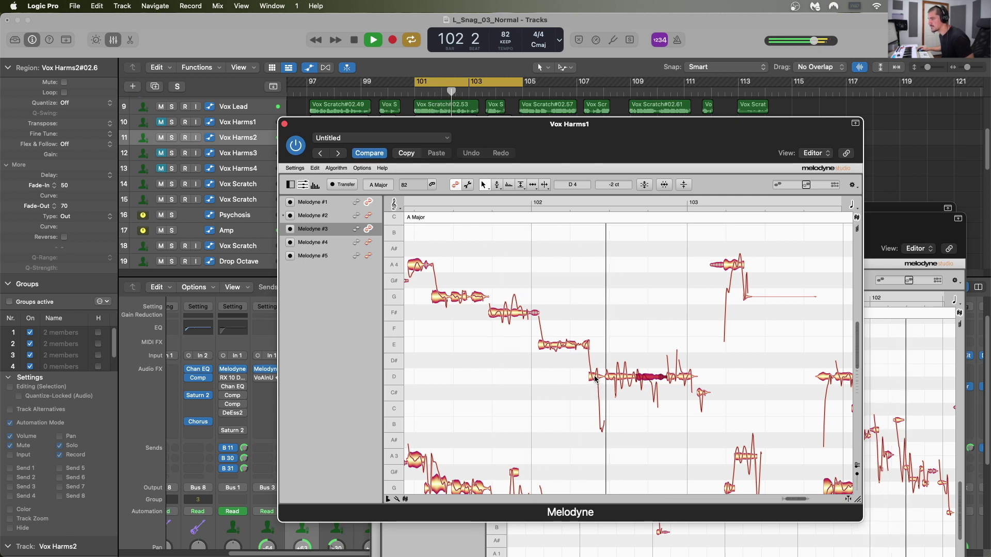
{"action": "key", "text": "space"}
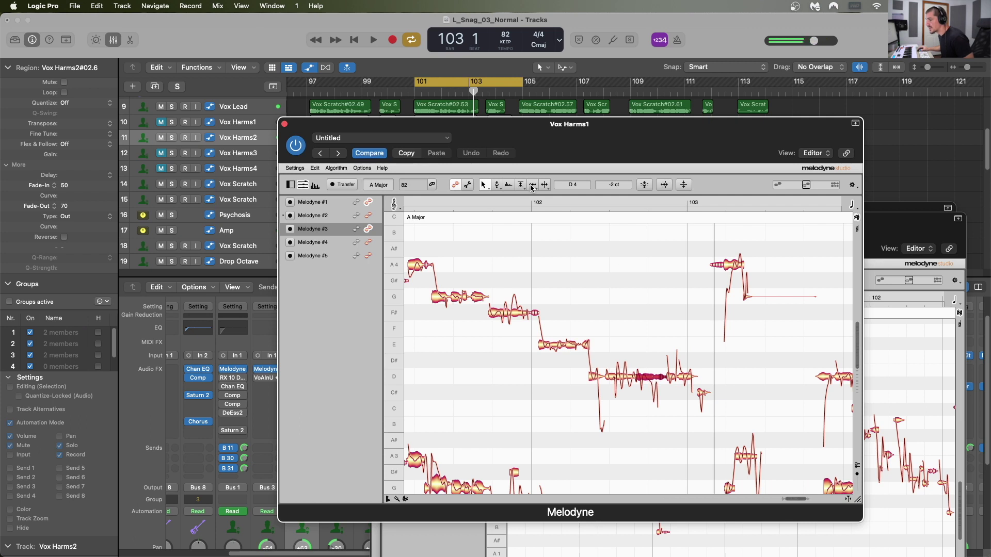
Set the pitch modulation of the short first D4 note between bars 102 and 103 to 92% while playing the loop.
{"action": "left_click", "coordinate": [545, 187]}
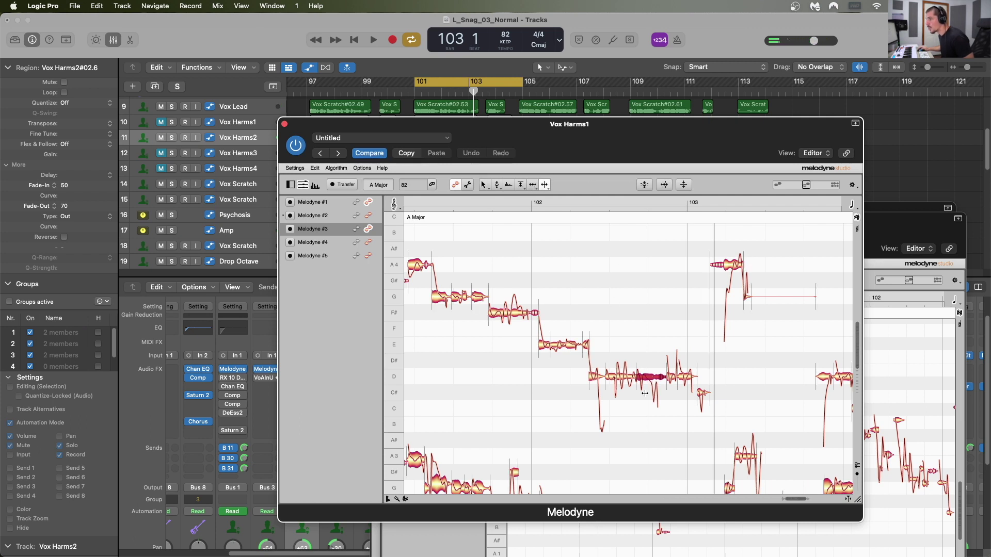
{"action": "left_click", "coordinate": [498, 187]}
{"action": "left_click", "coordinate": [497, 186]}
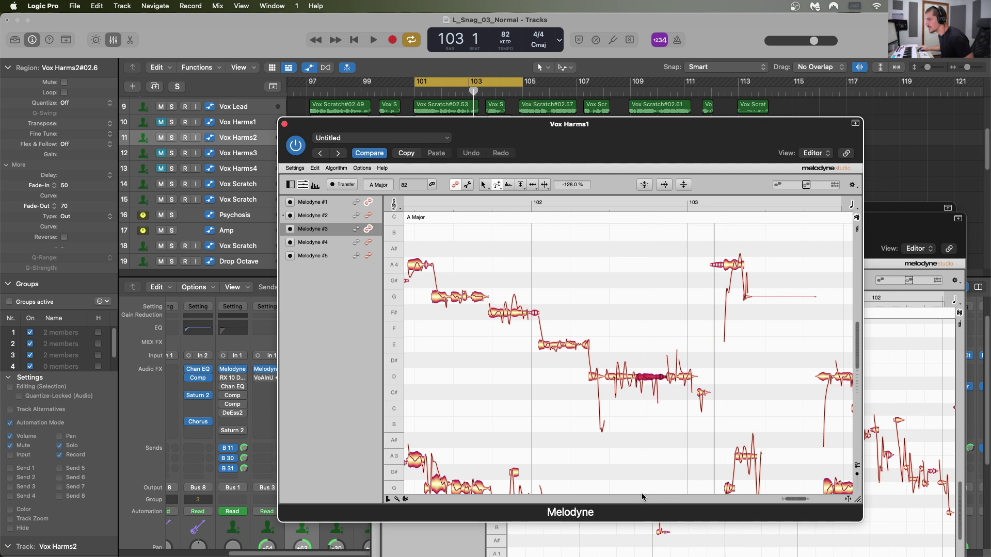
{"action": "key", "text": "space"}
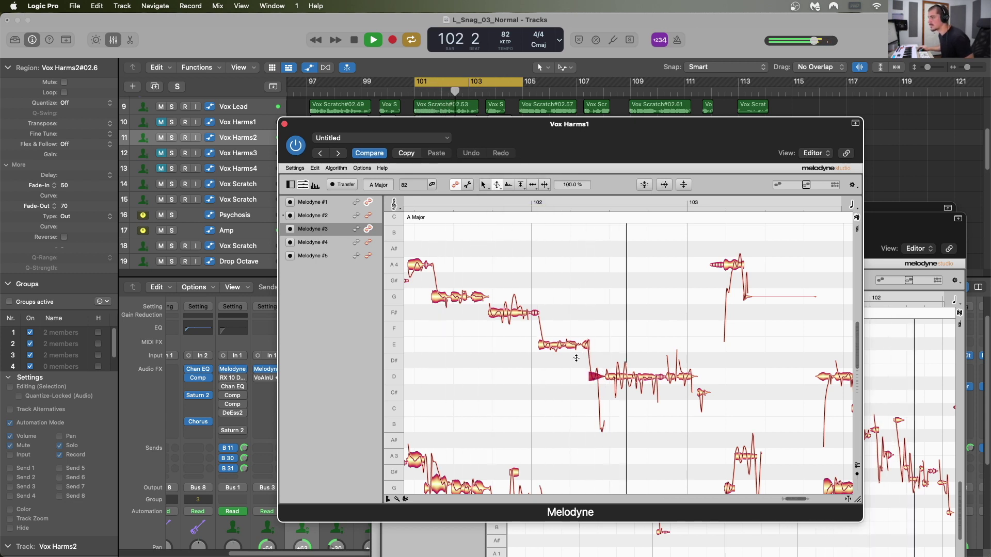
{"action": "key", "text": "space"}
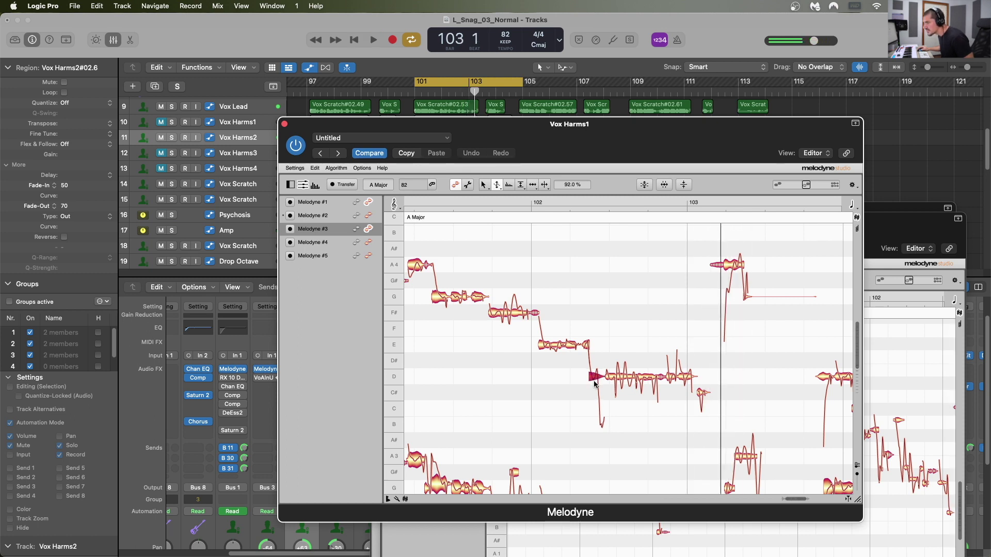
Fine-tune the middle D4 note just before bar 103 up to +21 ct and play the phrase into bar 104.
{"action": "left_click", "coordinate": [650, 379]}
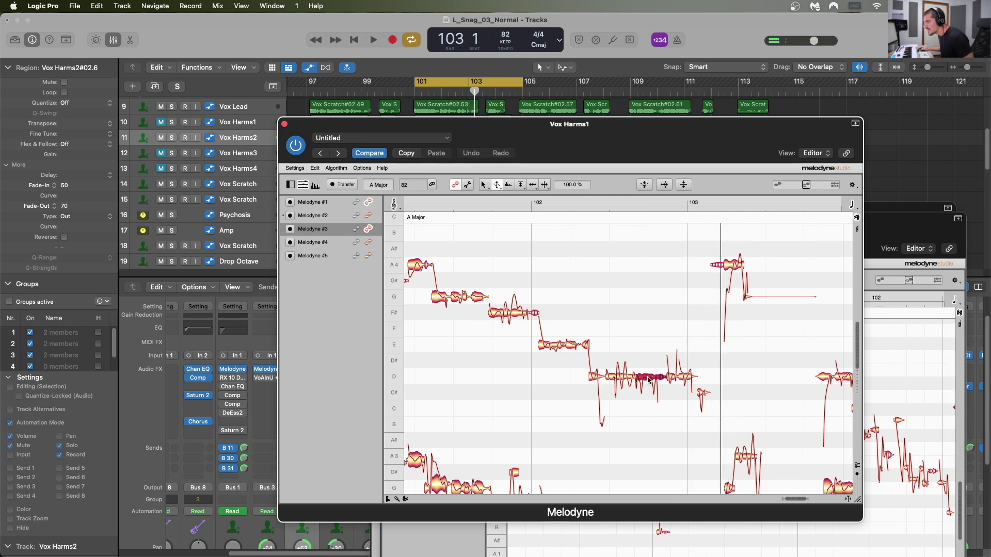
{"action": "left_click", "coordinate": [496, 185]}
{"action": "left_click_drag", "start_coordinate": [615, 184], "coordinate": [615, 178]}
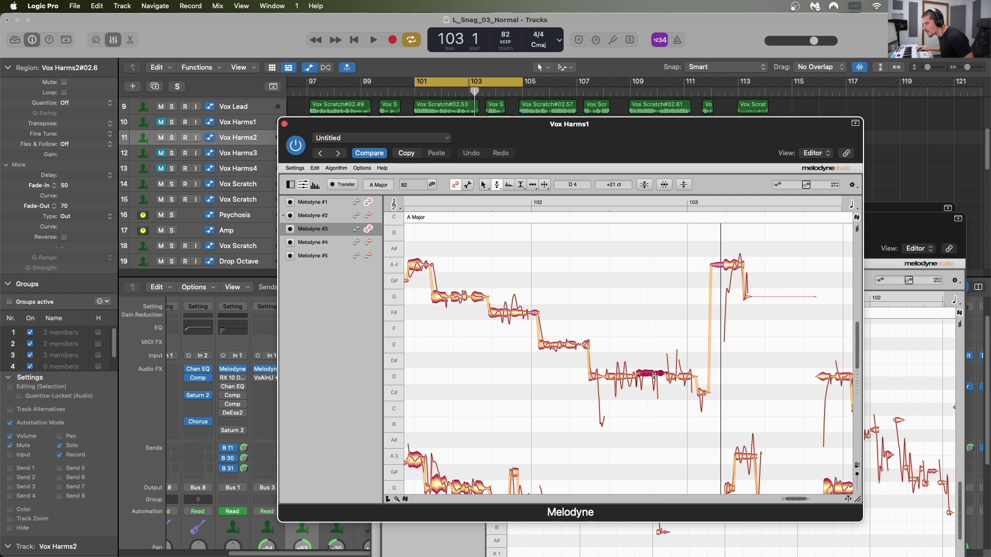
{"action": "key", "text": "space"}
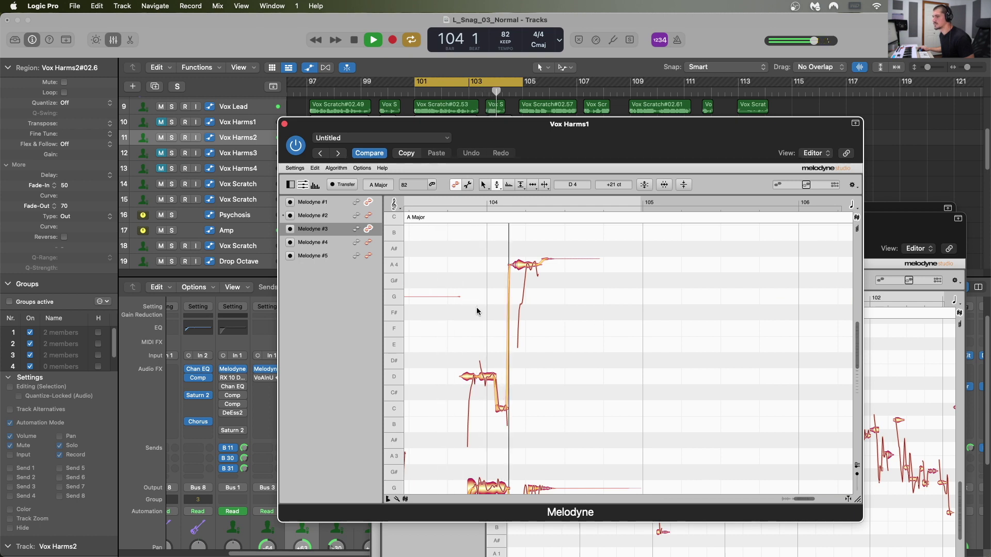
{"action": "key", "text": "space"}
Move the short C4 note just after bar 104 up to C#4, play the phrase ending and select the following A4 note.
{"action": "left_click_drag", "start_coordinate": [501, 411], "coordinate": [500, 398]}
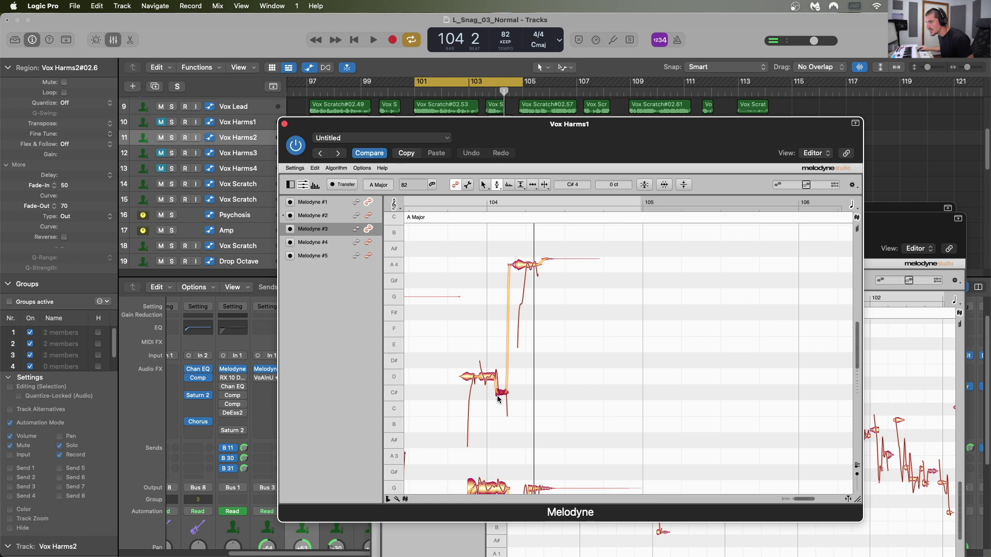
{"action": "key", "text": "space"}
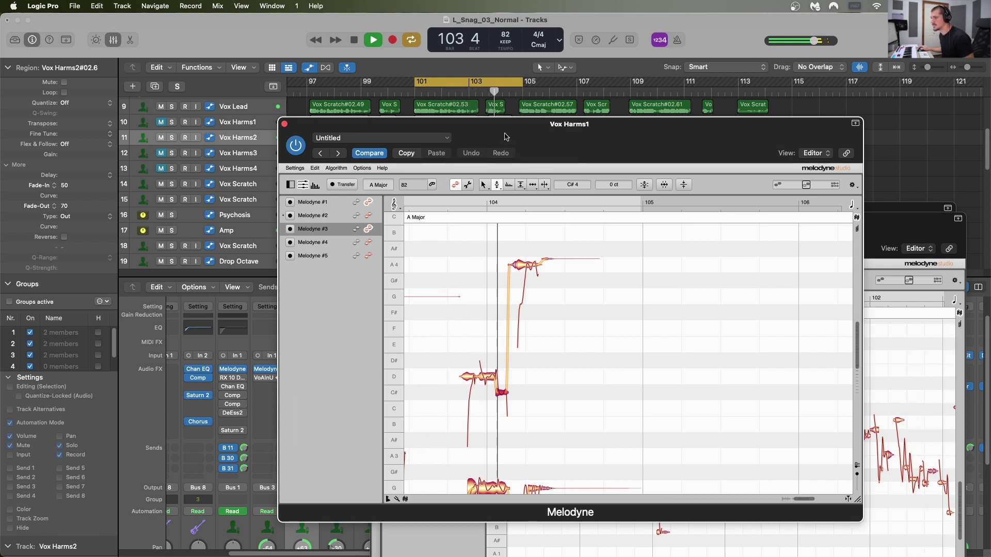
{"action": "key", "text": "space"}
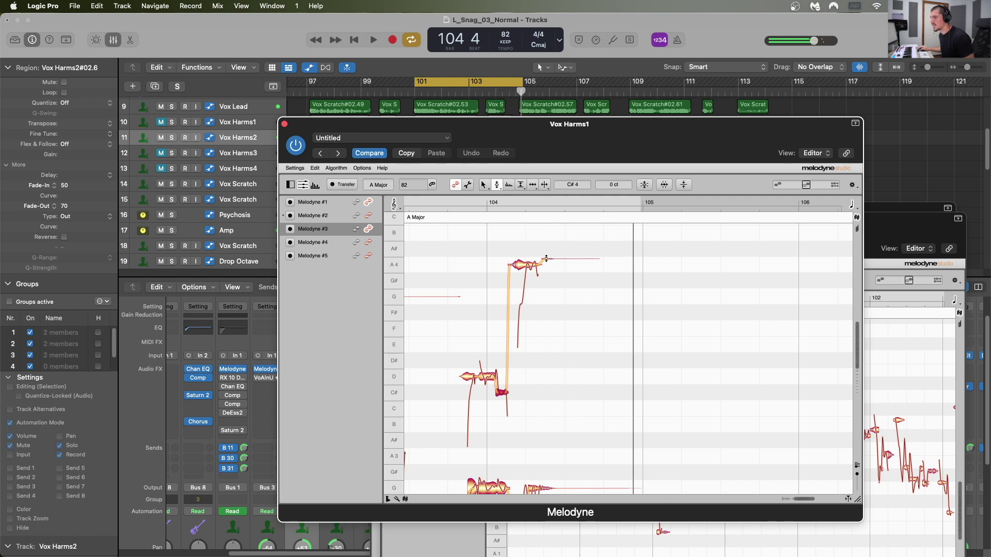
{"action": "left_click", "coordinate": [519, 266]}
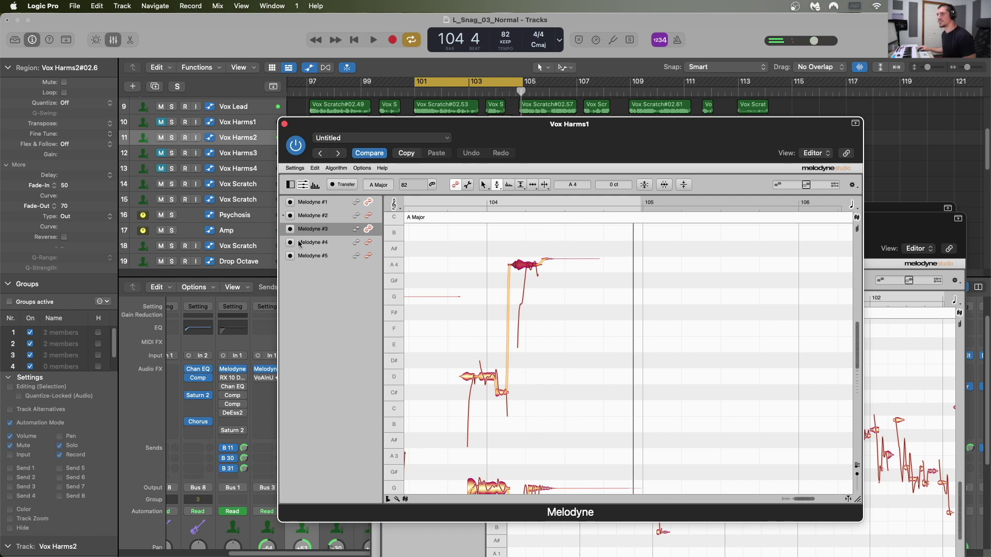
Open Melodyne #4 and Melodyne #5 together for editing.
{"action": "left_click", "coordinate": [369, 242]}
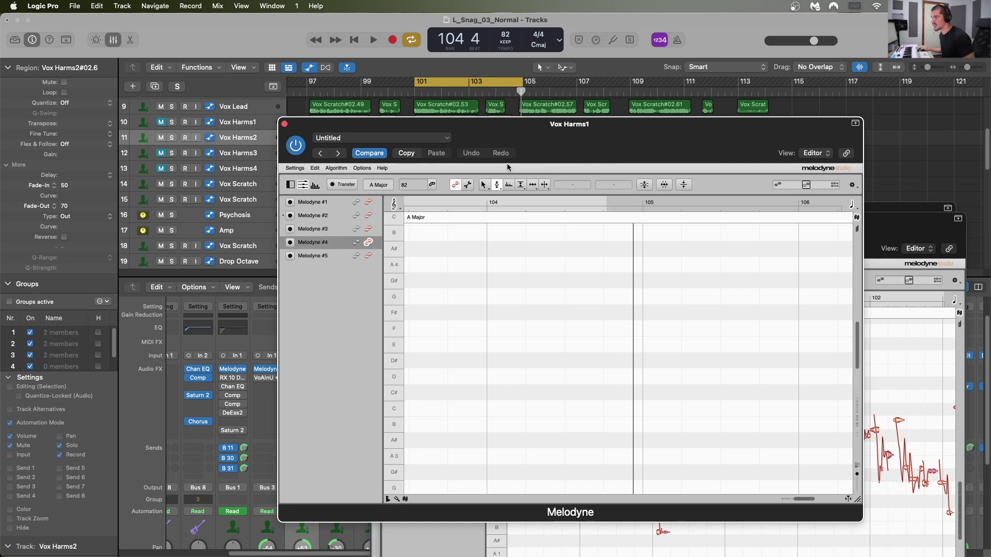
{"action": "left_click", "coordinate": [369, 257]}
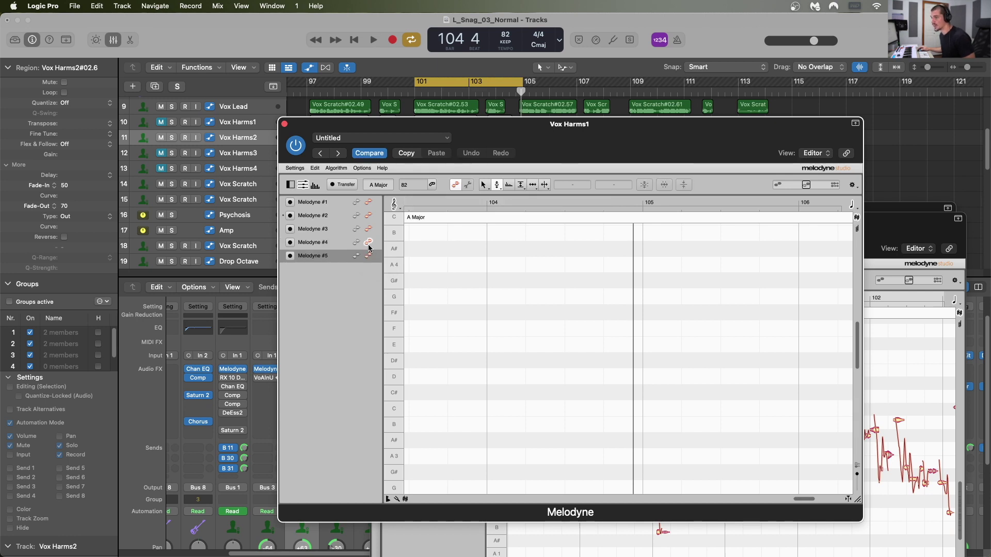
{"action": "left_click", "coordinate": [368, 242]}
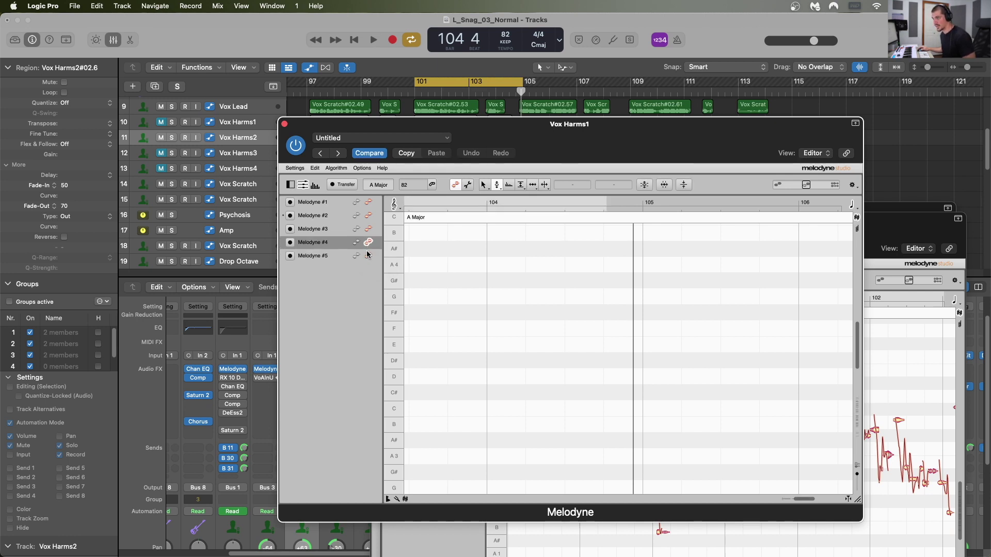
{"action": "left_click", "coordinate": [368, 257], "text": "shift"}
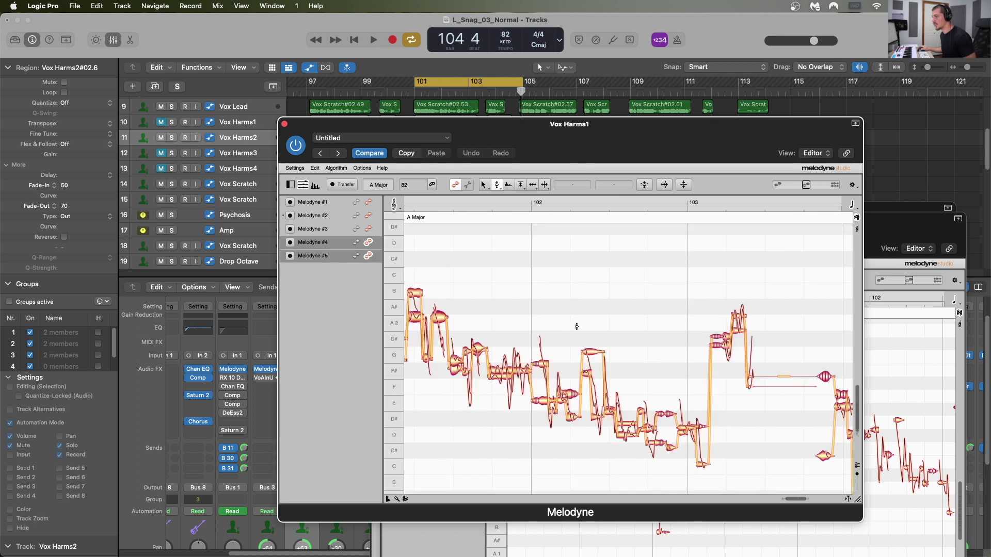
Select the notes of both tracks from bar 97 onward and correct their pitch center to 100%.
{"action": "scroll", "coordinate": [575, 331], "scroll_direction": "left", "scroll_amount": 10}
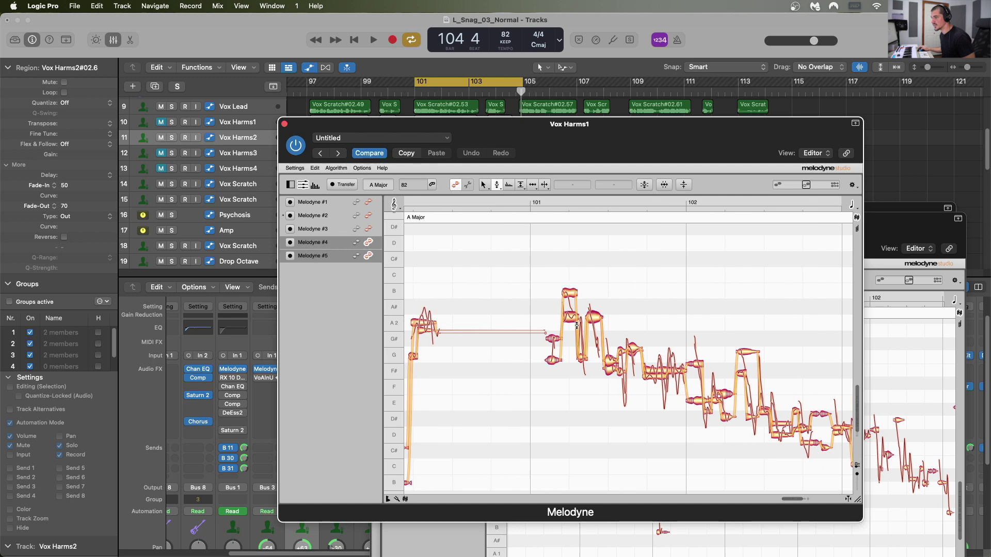
{"action": "scroll", "coordinate": [574, 325], "scroll_direction": "left", "scroll_amount": 15}
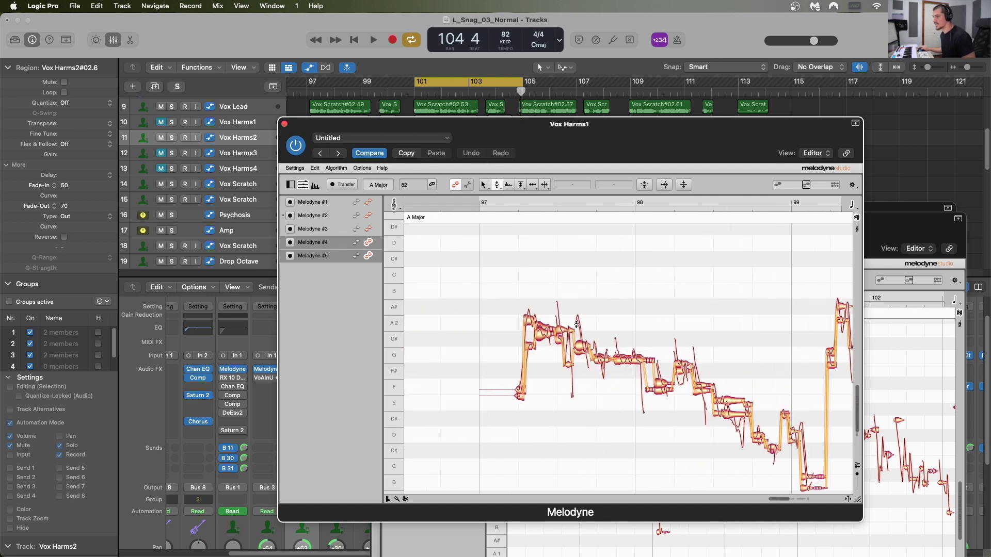
{"action": "scroll", "coordinate": [487, 266], "scroll_direction": "right", "scroll_amount": 2}
{"action": "left_click", "coordinate": [458, 255]}
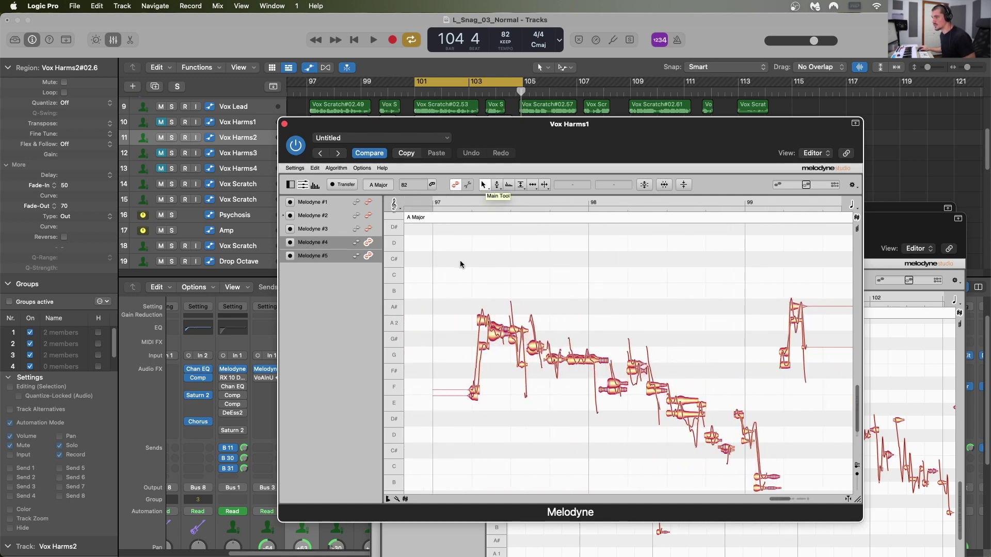
{"action": "left_click_drag", "start_coordinate": [439, 237], "coordinate": [831, 424]}
{"action": "scroll", "coordinate": [831, 425], "scroll_direction": "up", "scroll_amount": 5}
{"action": "scroll", "coordinate": [831, 425], "scroll_direction": "right", "scroll_amount": 5}
{"action": "scroll", "coordinate": [831, 425], "scroll_direction": "right", "scroll_amount": 8}
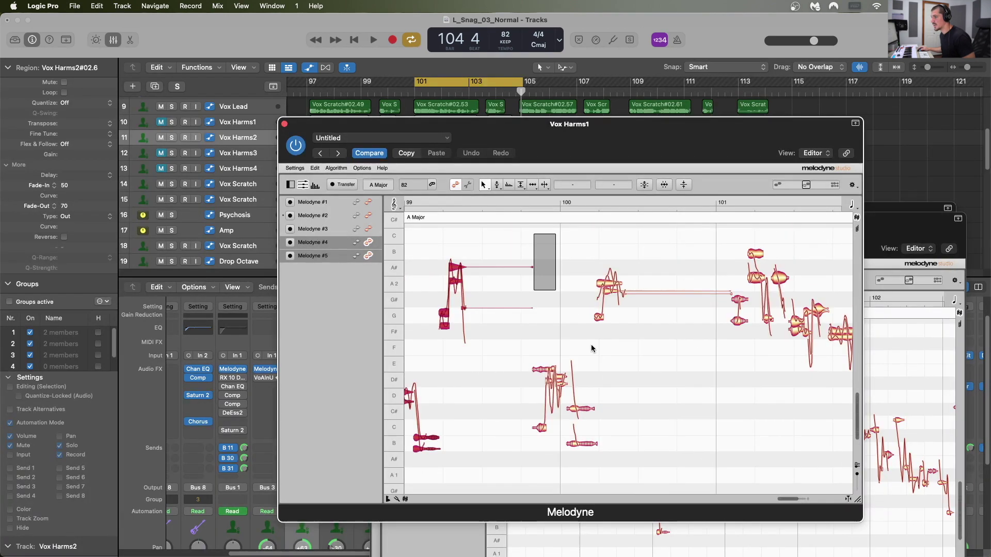
{"action": "left_click", "coordinate": [646, 186]}
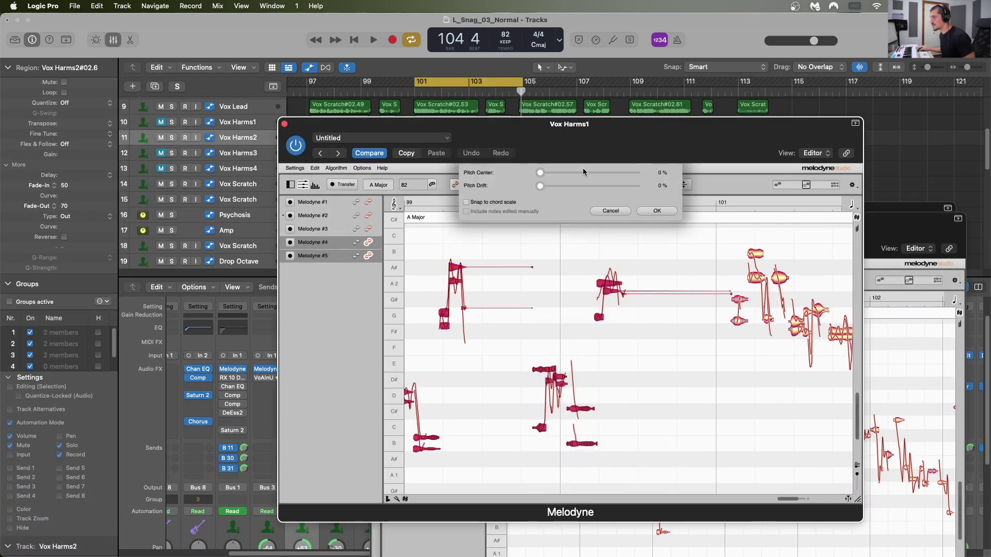
{"action": "left_click_drag", "start_coordinate": [533, 174], "coordinate": [698, 181]}
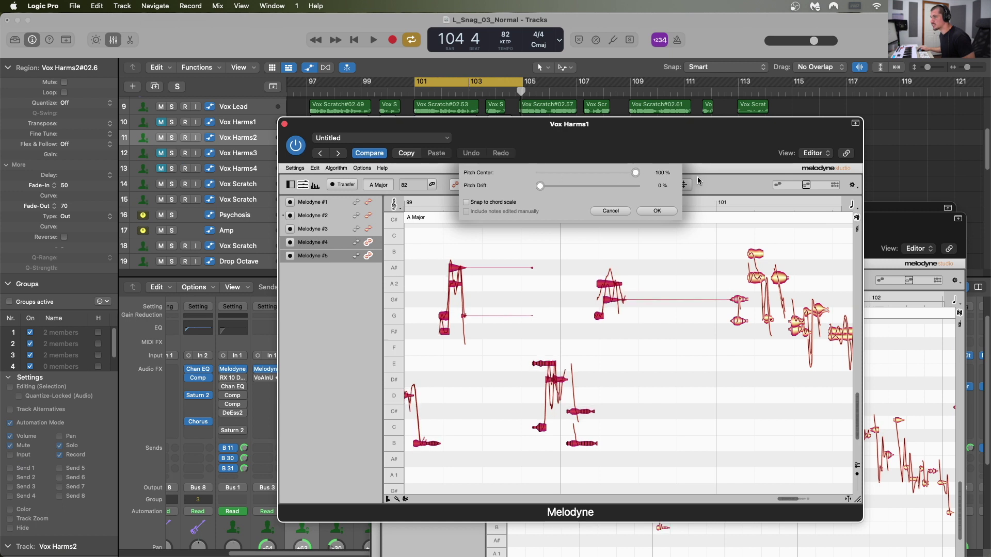
{"action": "left_click", "coordinate": [656, 211]}
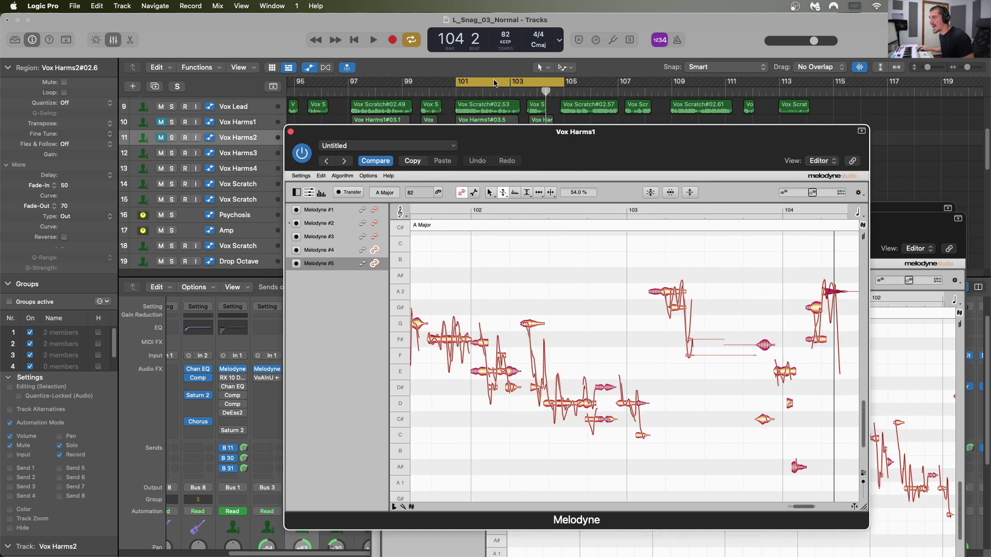
Move the loop to bars 97 to 101 and open Melodyne #1 and Melodyne #4 together for editing.
{"action": "left_click_drag", "start_coordinate": [494, 82], "coordinate": [387, 82]}
{"action": "left_click", "coordinate": [376, 210]}
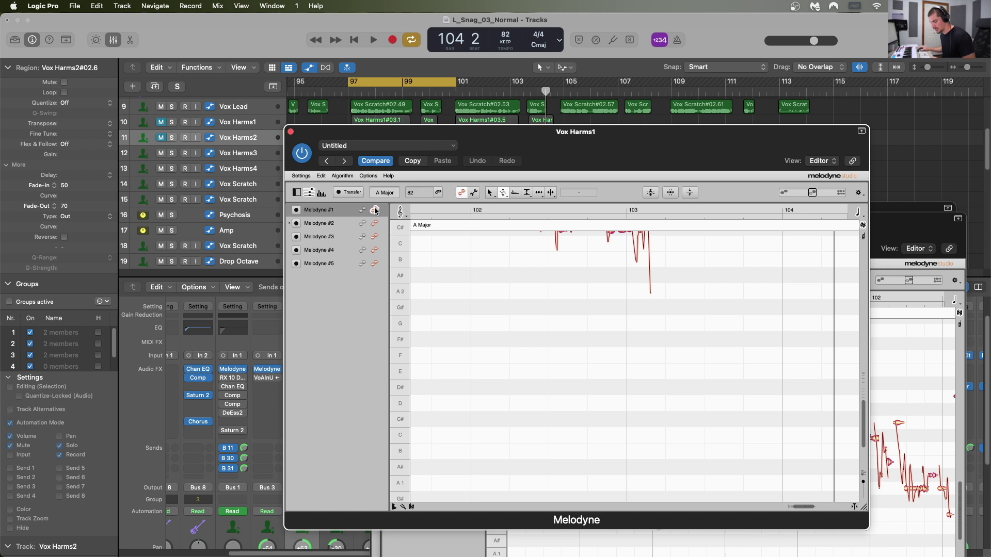
{"action": "left_click", "coordinate": [376, 251]}
{"action": "scroll", "coordinate": [580, 344], "scroll_direction": "left", "scroll_amount": 10}
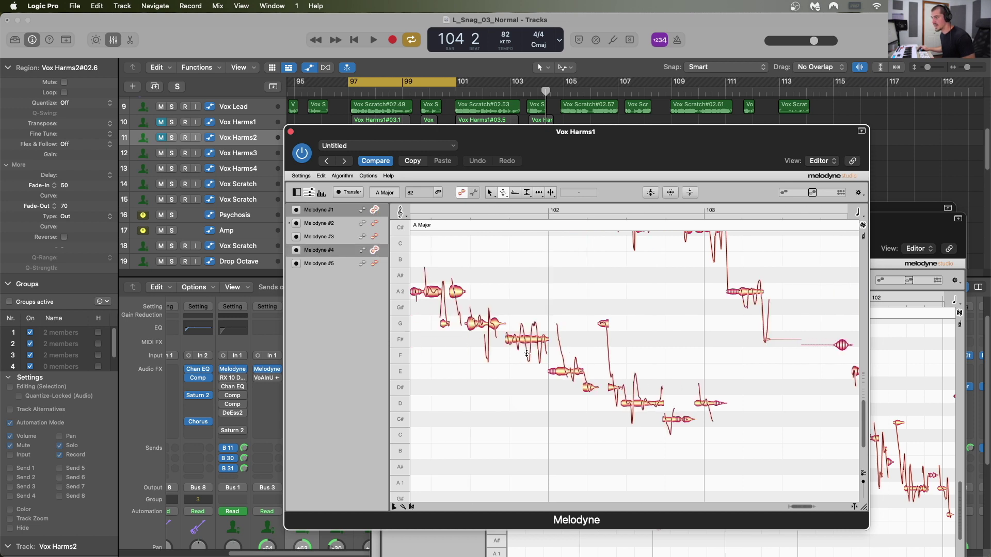
{"action": "scroll", "coordinate": [579, 345], "scroll_direction": "left", "scroll_amount": 7}
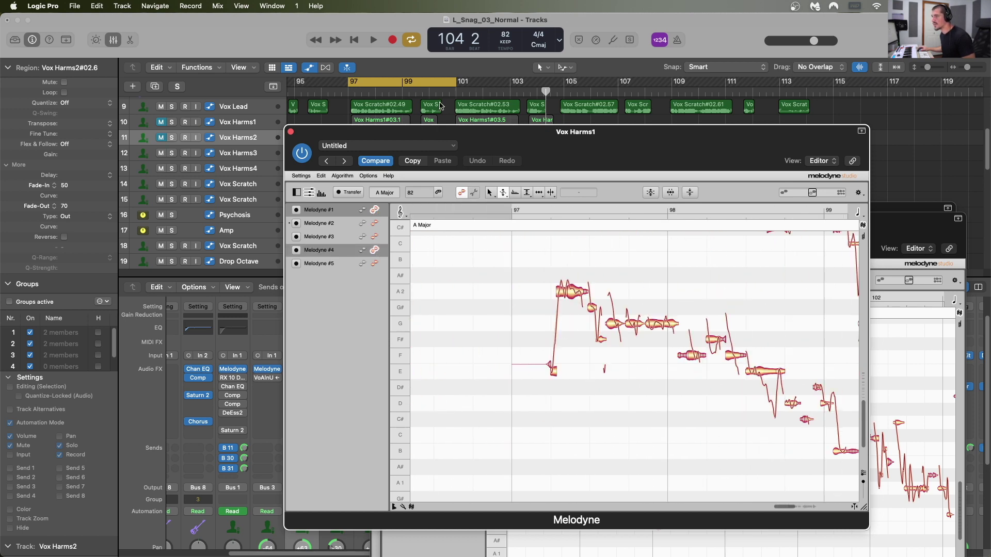
Mute the Vox Harms4 track and listen to the opening of the loop from bar 97.
{"action": "key", "text": "space"}
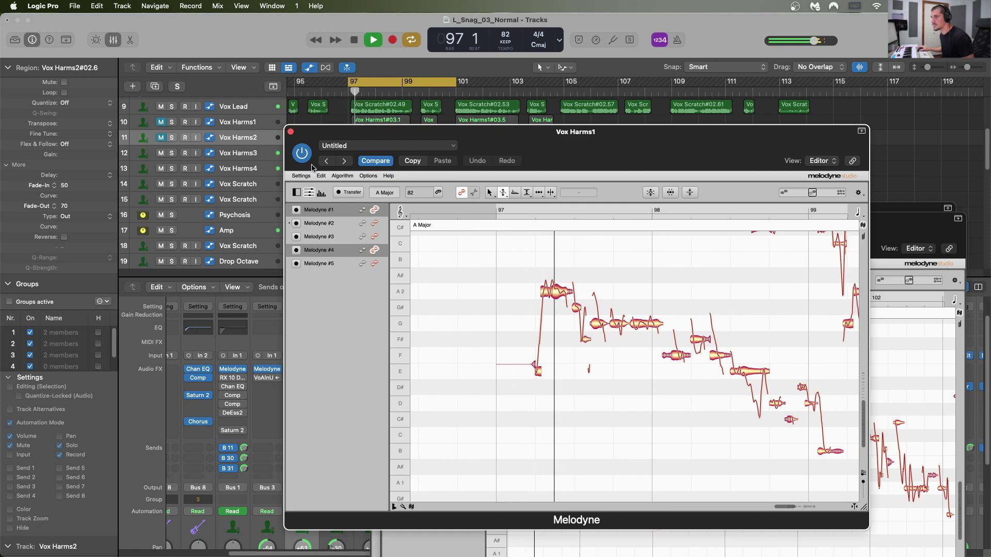
{"action": "key", "text": "space"}
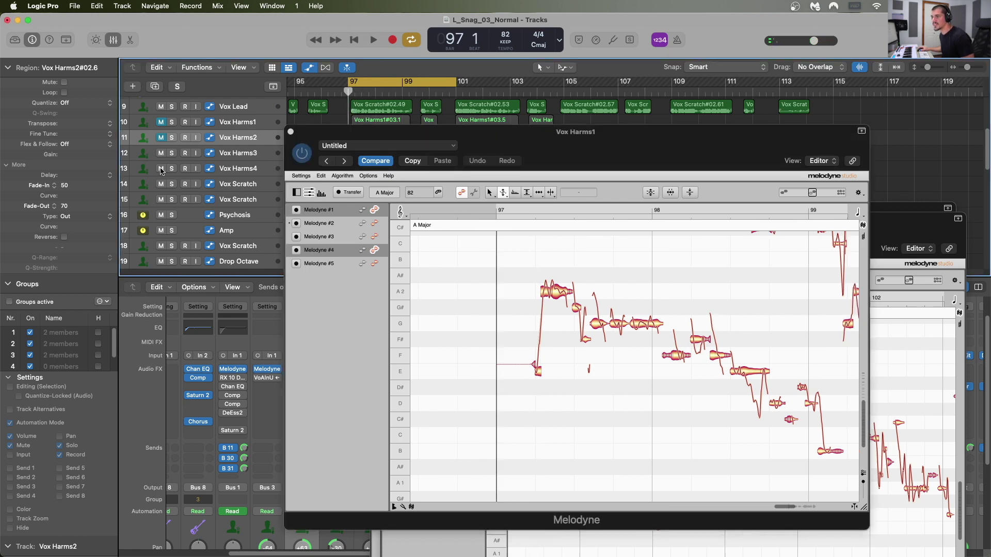
{"action": "key", "text": "space"}
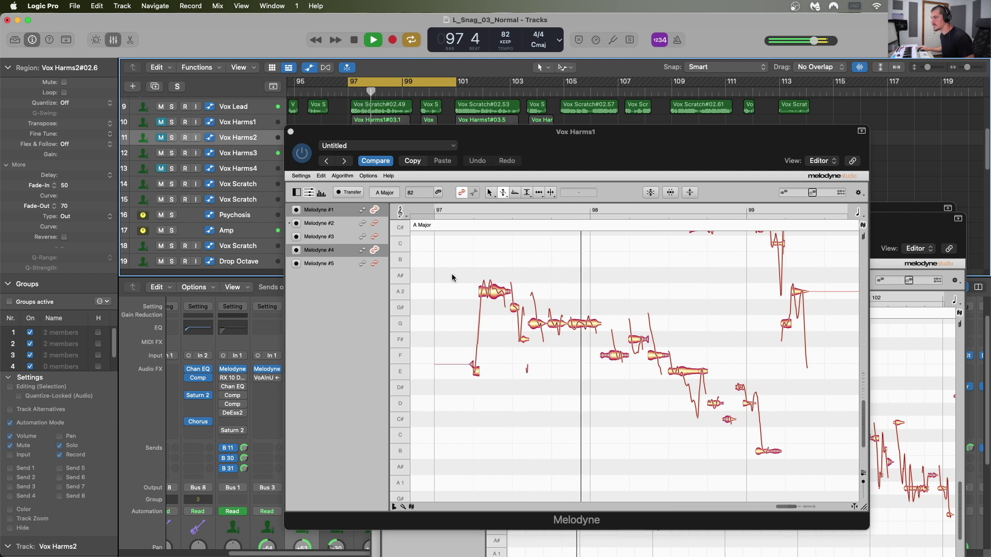
{"action": "key", "text": "space"}
Set the pitch modulation of the first A2 note to 99% and of the preceding E2 note to 89%, playing the loop.
{"action": "left_click_drag", "start_coordinate": [466, 275], "coordinate": [499, 295]}
{"action": "left_click", "coordinate": [504, 193]}
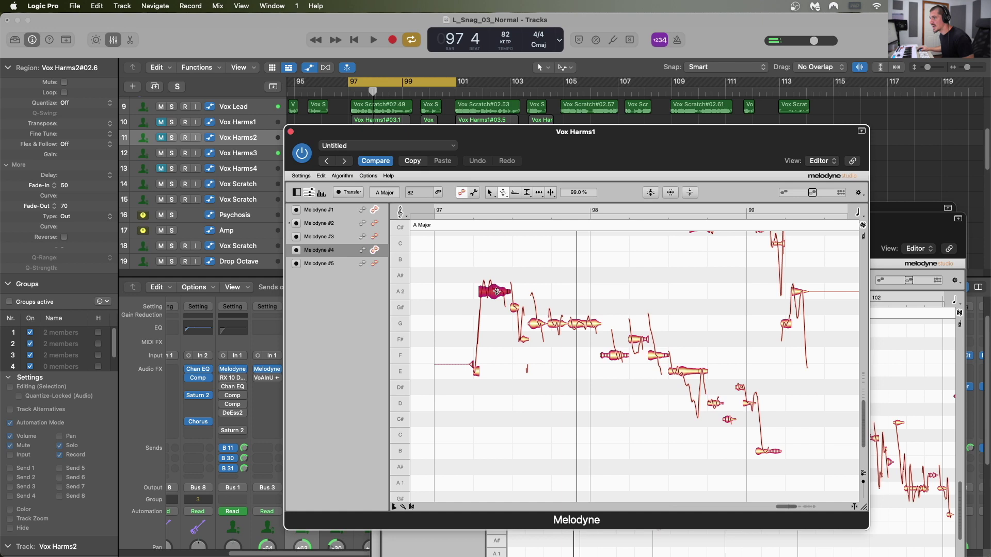
{"action": "left_click", "coordinate": [472, 371]}
{"action": "key", "text": "space"}
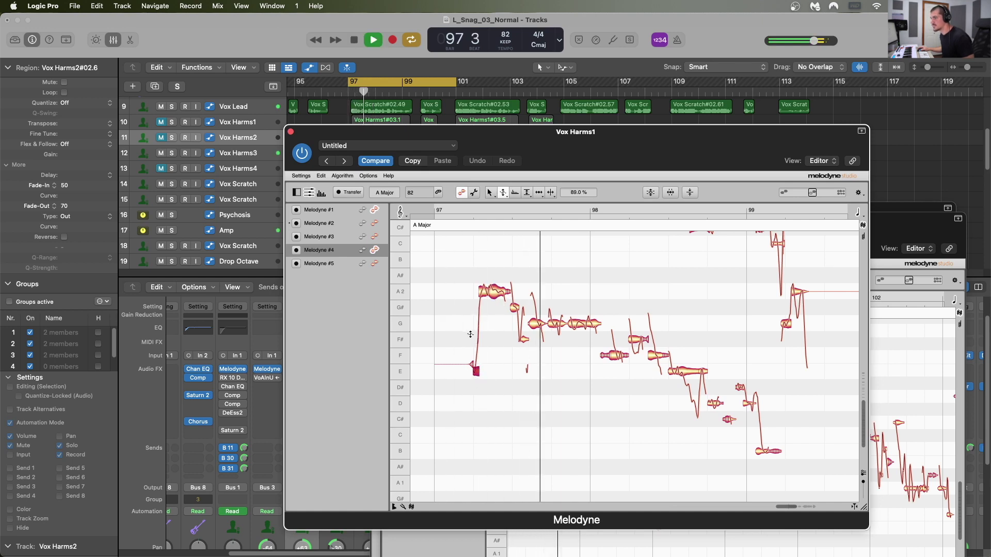
{"action": "key", "text": "space"}
Reduce the pitch modulation of the middle G2 note before bar 98 to 63%.
{"action": "left_click", "coordinate": [554, 331]}
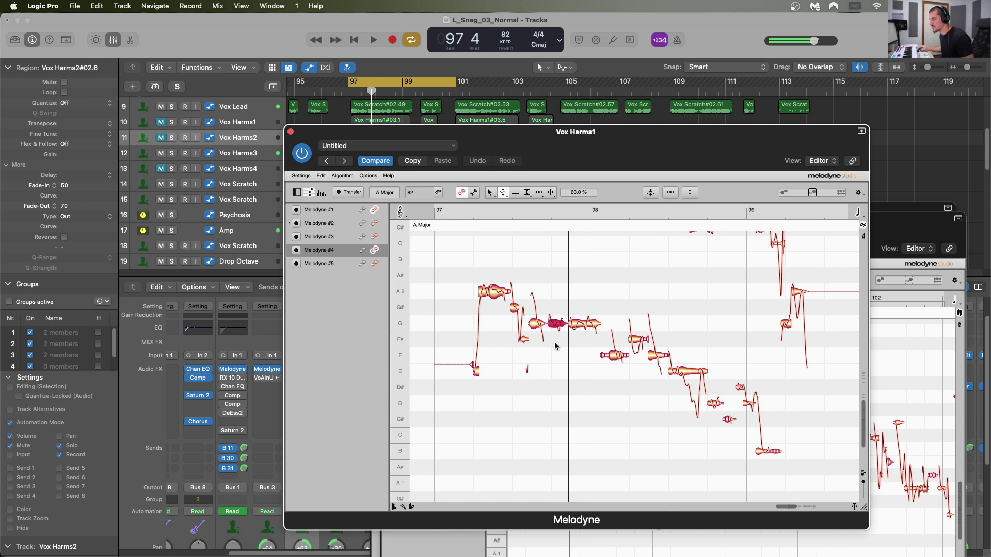
{"action": "left_click", "coordinate": [578, 327]}
{"action": "left_click", "coordinate": [558, 326]}
Raise the pitch modulation of the F2 note just after bar 98 to 128% and play the loop.
{"action": "scroll", "coordinate": [573, 326], "scroll_direction": "right", "scroll_amount": 3}
{"action": "left_click", "coordinate": [570, 357]}
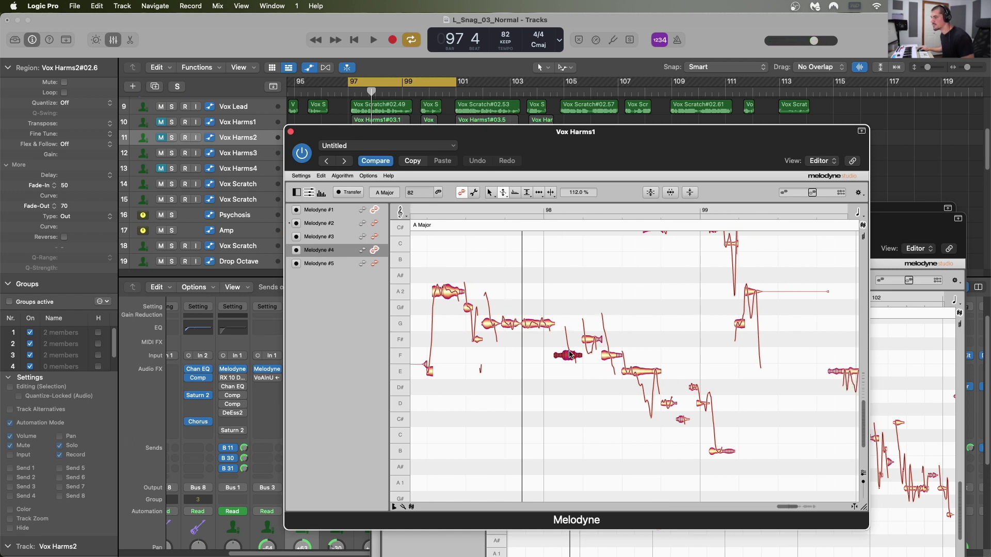
{"action": "key", "text": "space"}
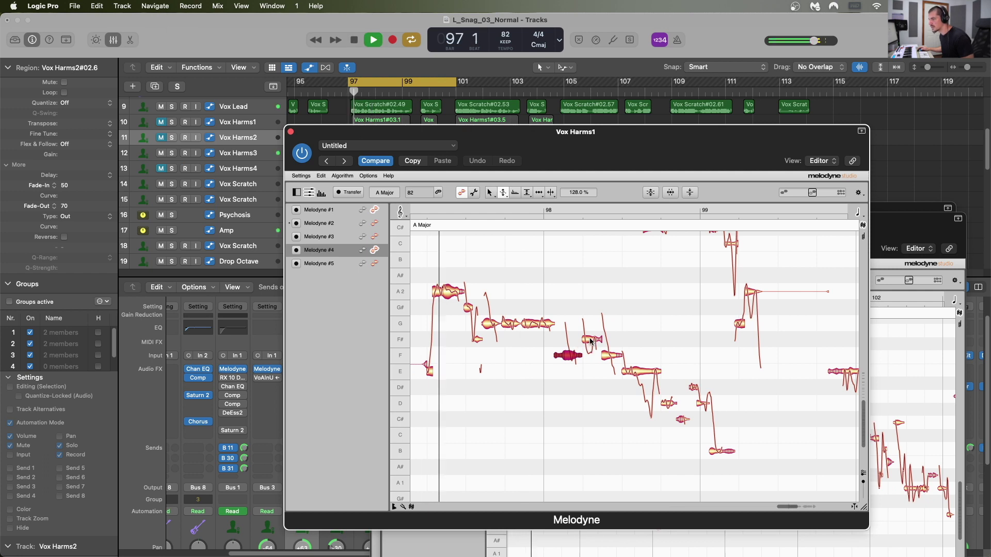
Set the pitch modulation of the F#2 note after bar 98 to 124% and of the A2 note after bar 99 to 62%.
{"action": "left_click", "coordinate": [563, 339]}
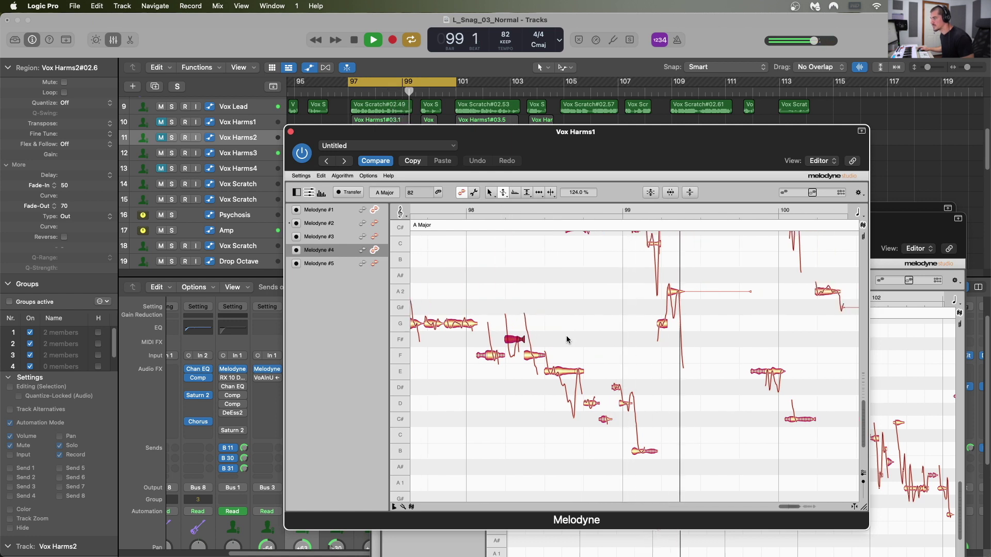
{"action": "key", "text": "space"}
{"action": "left_click", "coordinate": [611, 292]}
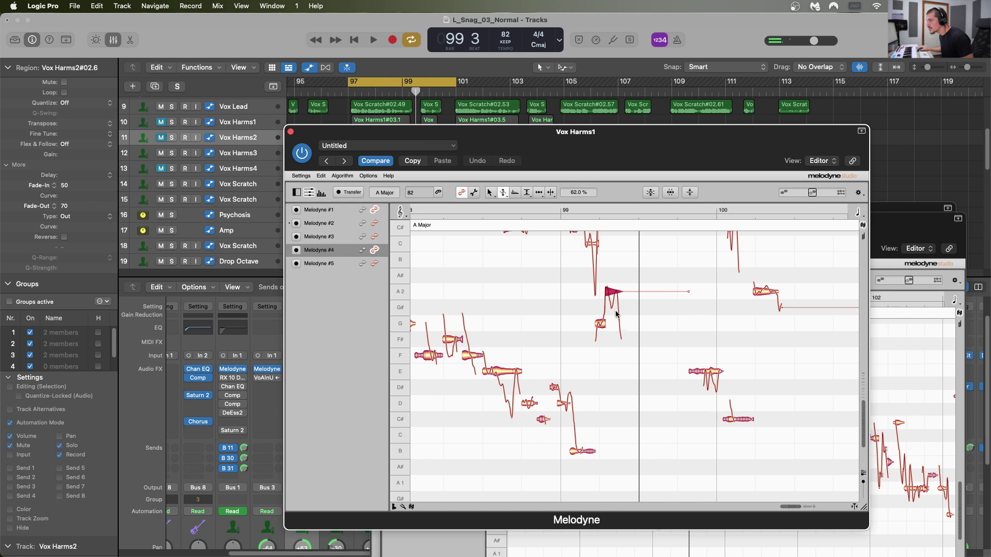
Play the loop and move the short C#2 and D#2 notes just before bar 99 to D2.
{"action": "key", "text": "space"}
{"action": "scroll", "coordinate": [640, 283], "scroll_direction": "up", "scroll_amount": 3}
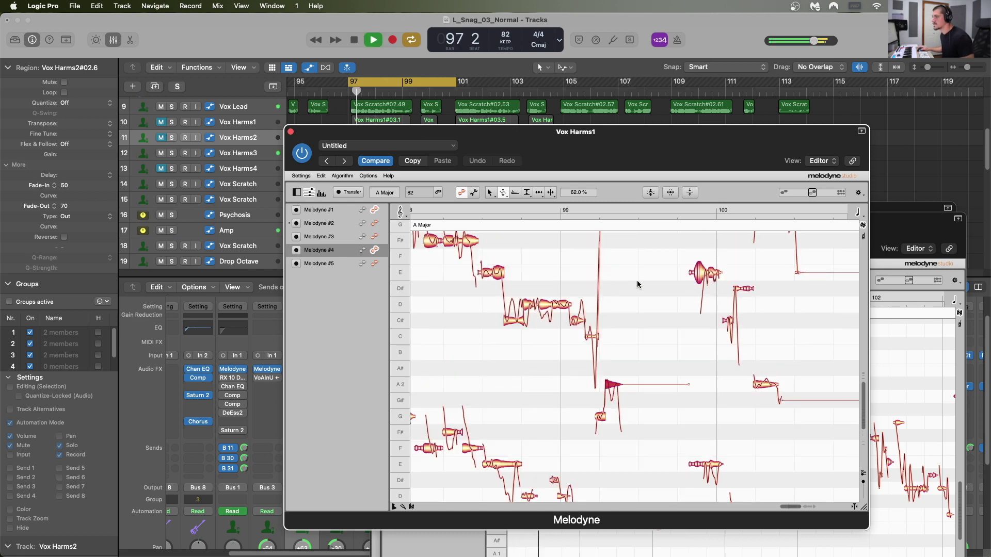
{"action": "scroll", "coordinate": [626, 320], "scroll_direction": "down", "scroll_amount": 1}
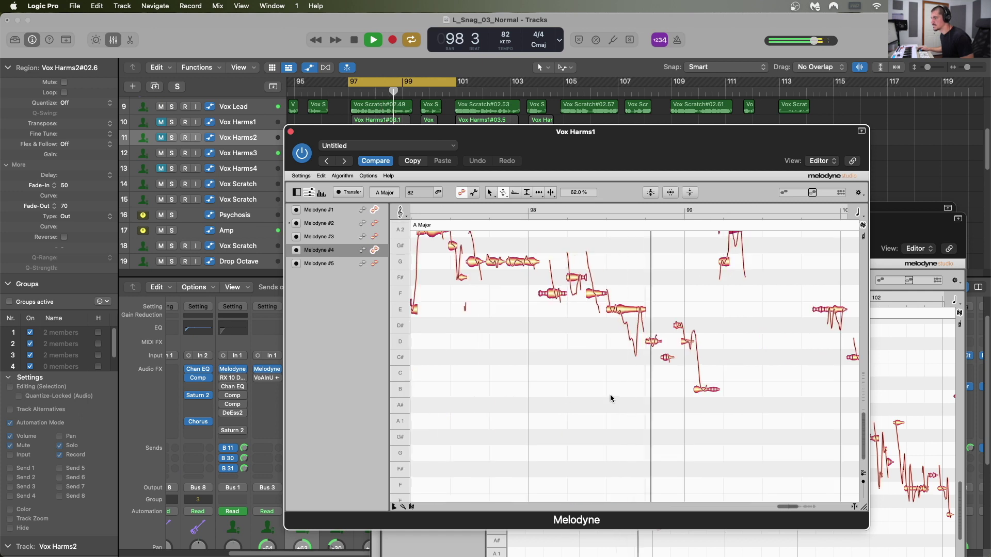
{"action": "key", "text": "space"}
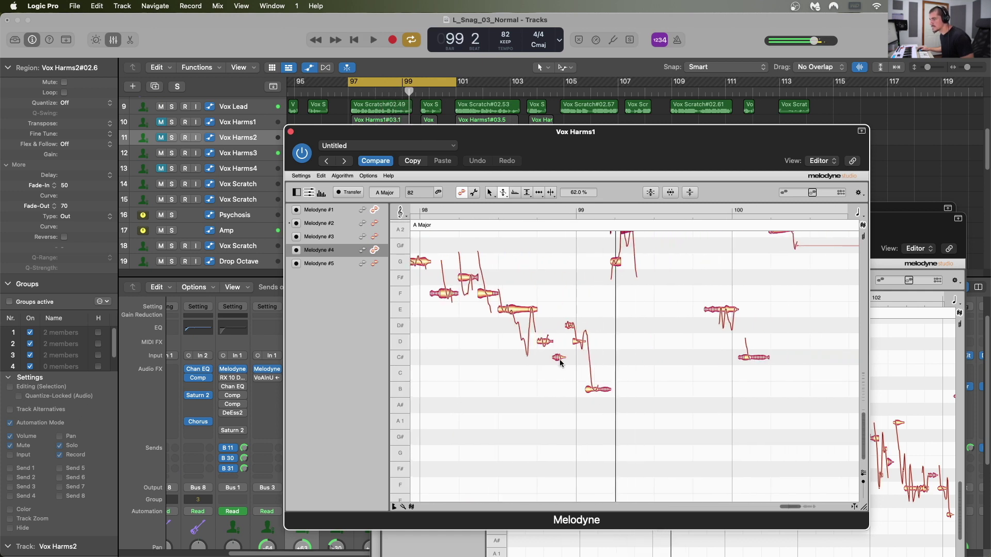
{"action": "left_click", "coordinate": [502, 193]}
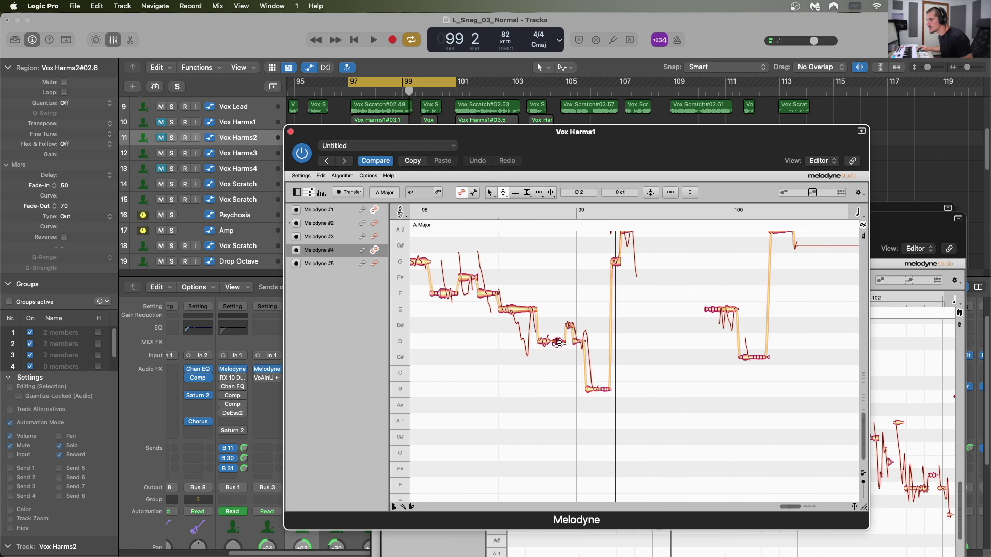
{"action": "key", "text": "space"}
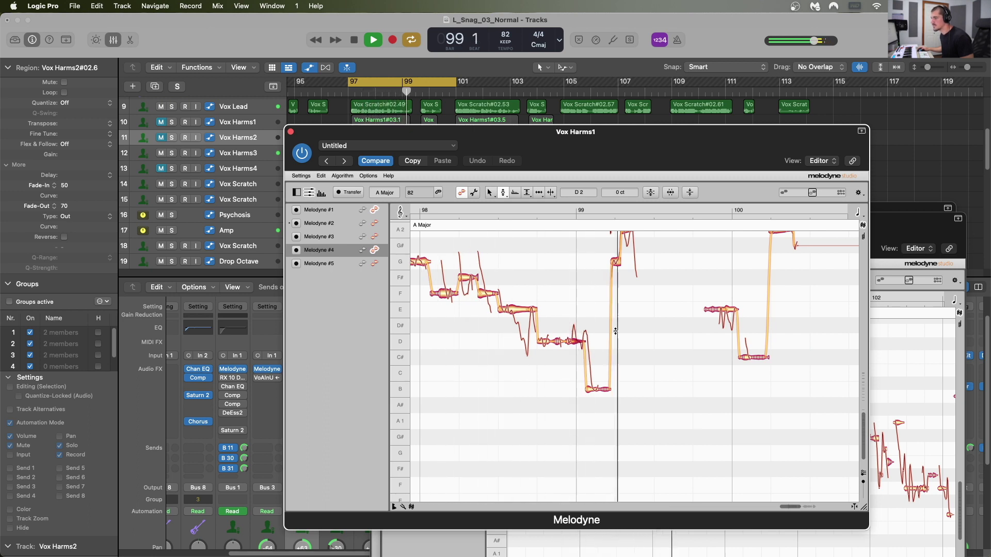
Reduce the pitch modulation of the former D#2 note, now on D2, just before bar 99.
{"action": "left_click", "coordinate": [503, 192]}
{"action": "left_click", "coordinate": [516, 212]}
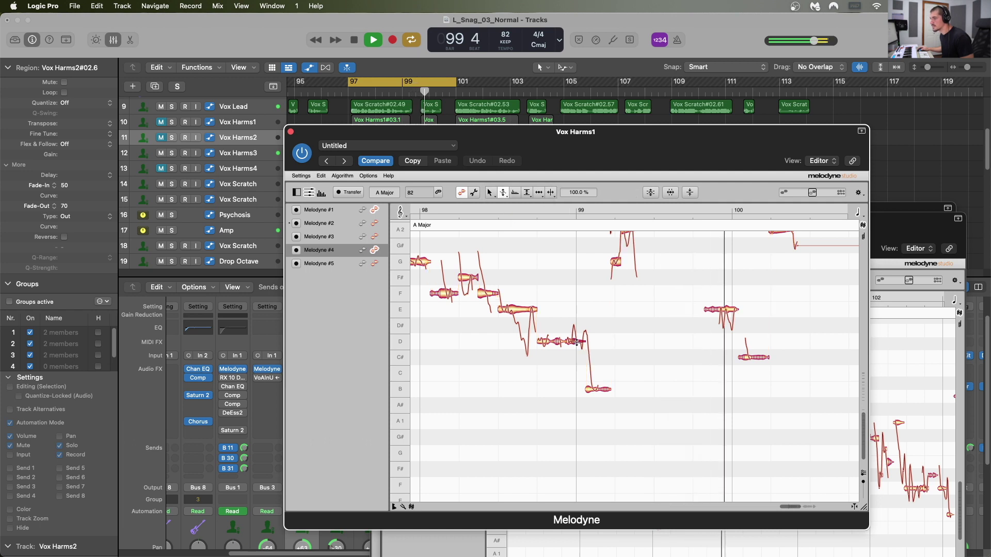
{"action": "left_click_drag", "start_coordinate": [577, 343], "coordinate": [570, 346]}
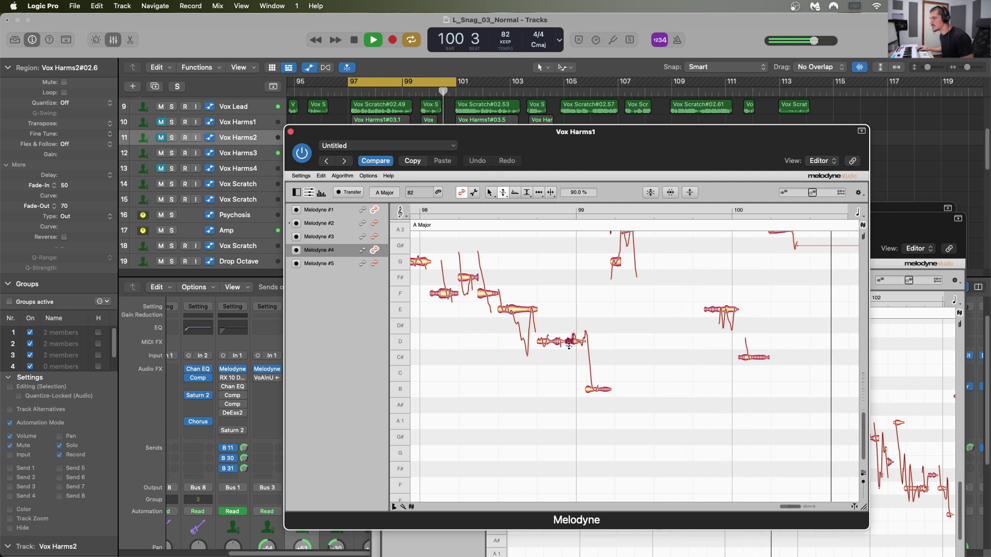
{"action": "left_click_drag", "start_coordinate": [570, 346], "coordinate": [570, 356]}
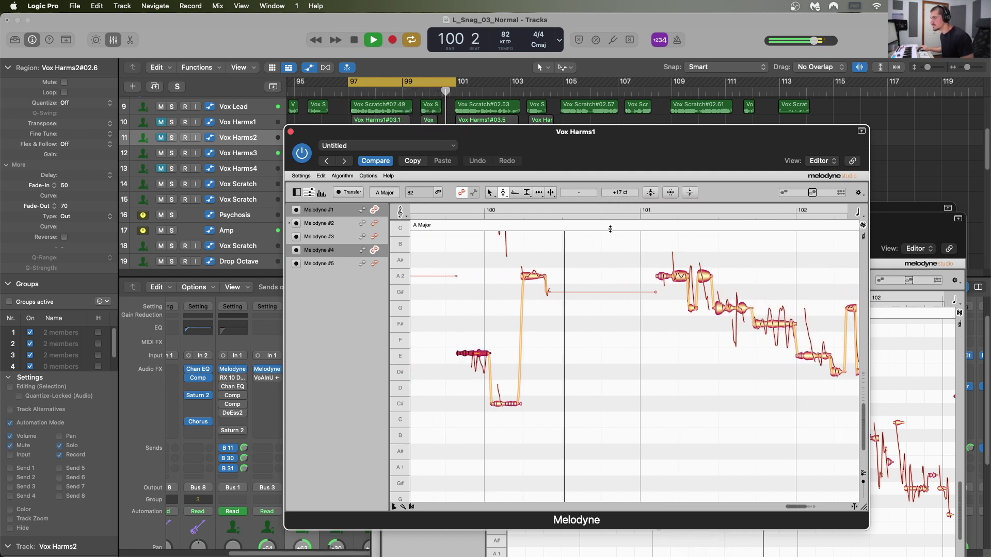
Set the playback loop to bars 101–105 and play its beginning.
{"action": "left_click", "coordinate": [427, 80]}
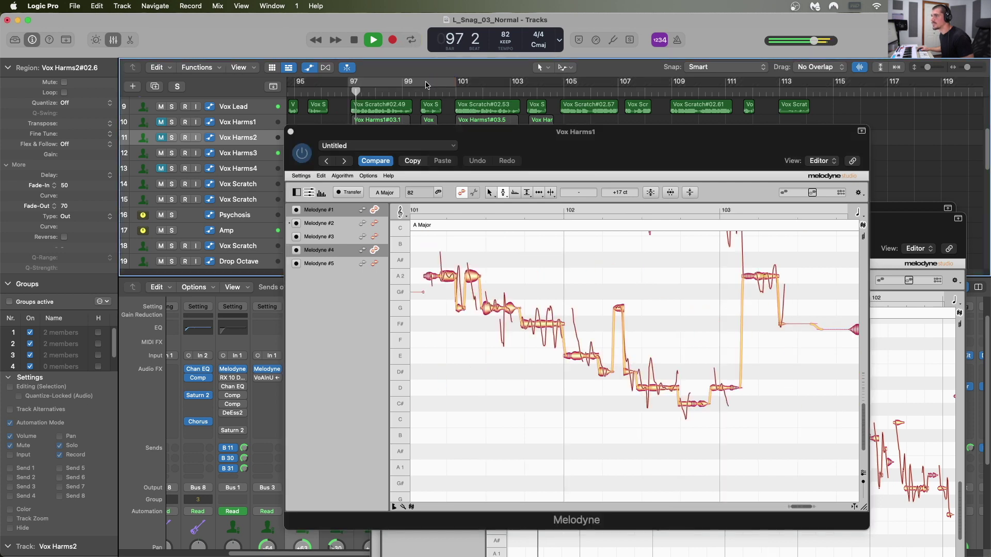
{"action": "left_click_drag", "start_coordinate": [456, 82], "coordinate": [563, 83]}
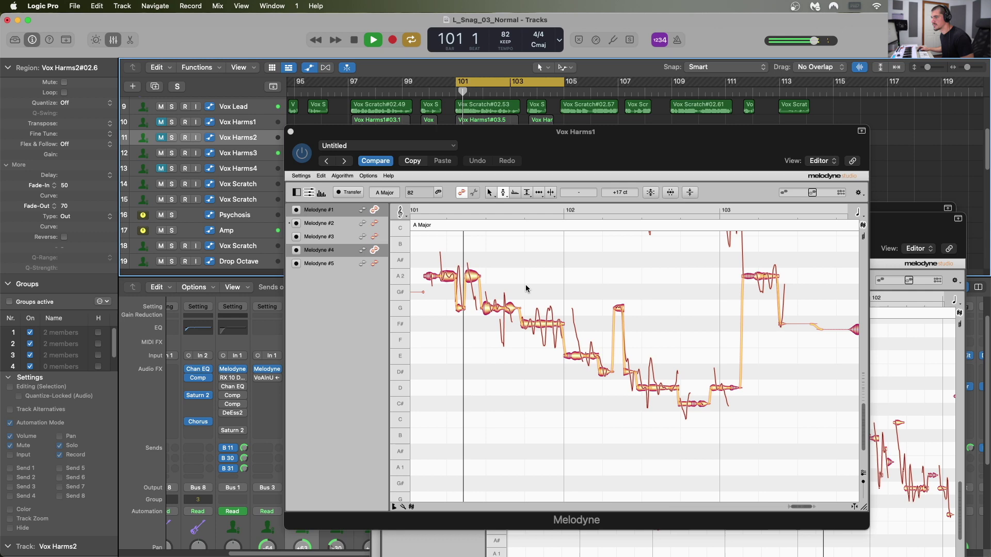
{"action": "key", "text": "space"}
Set the pitch modulation of the middle G2 note after bar 101 to 87% and play the loop.
{"action": "left_click", "coordinate": [539, 310]}
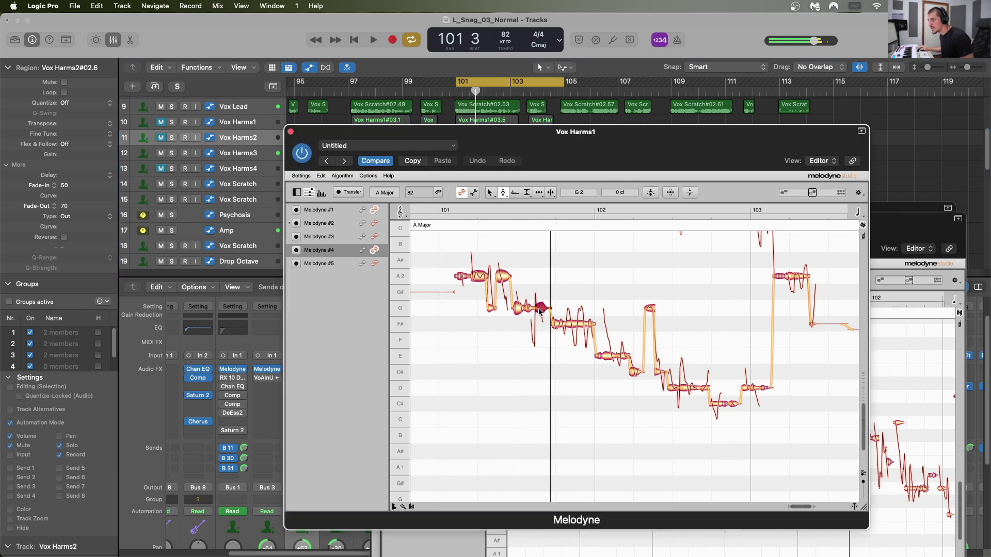
{"action": "left_click", "coordinate": [504, 192]}
{"action": "left_click", "coordinate": [518, 210]}
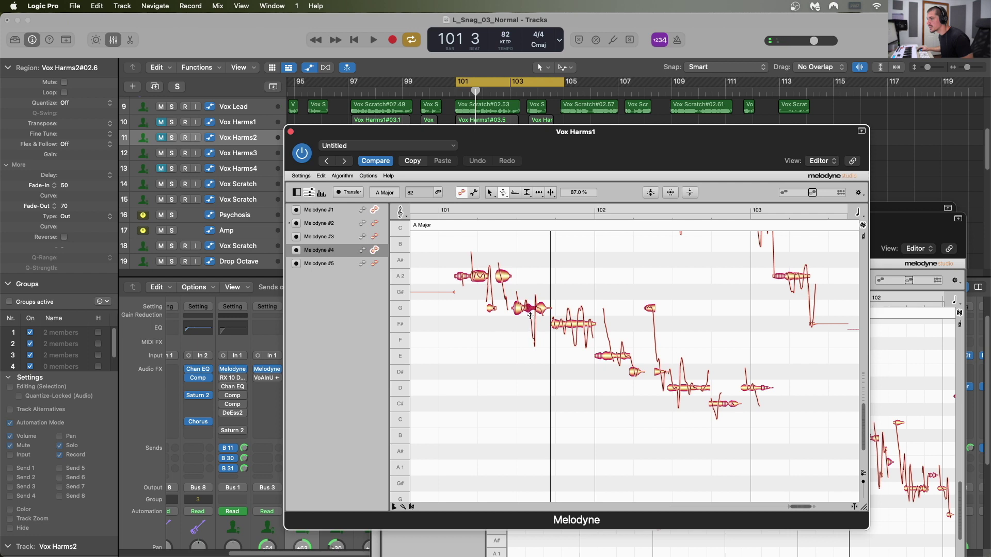
{"action": "key", "text": "space"}
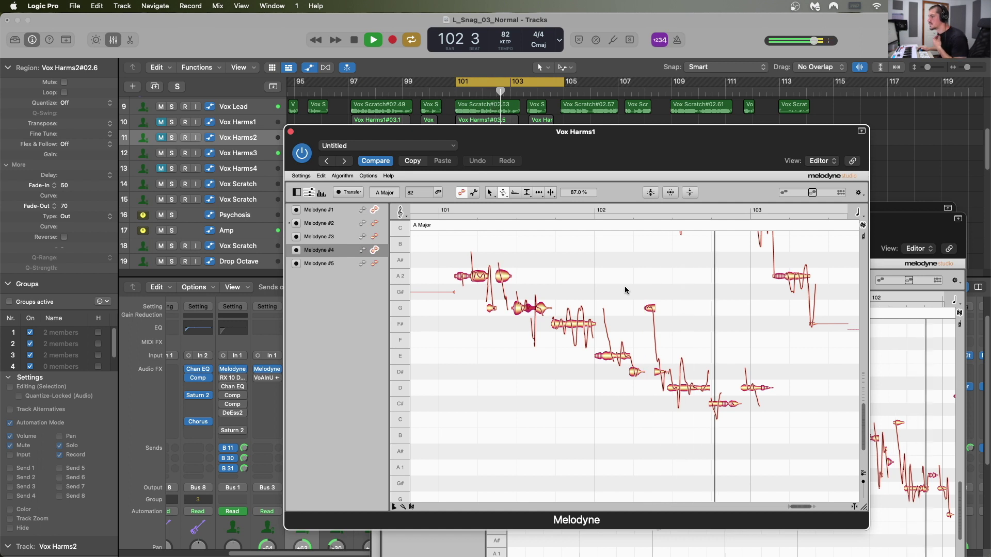
Set the pitch modulation of the first D2 note after bar 102 to 92% and of the following C#2 note to 104%.
{"action": "key", "text": "space"}
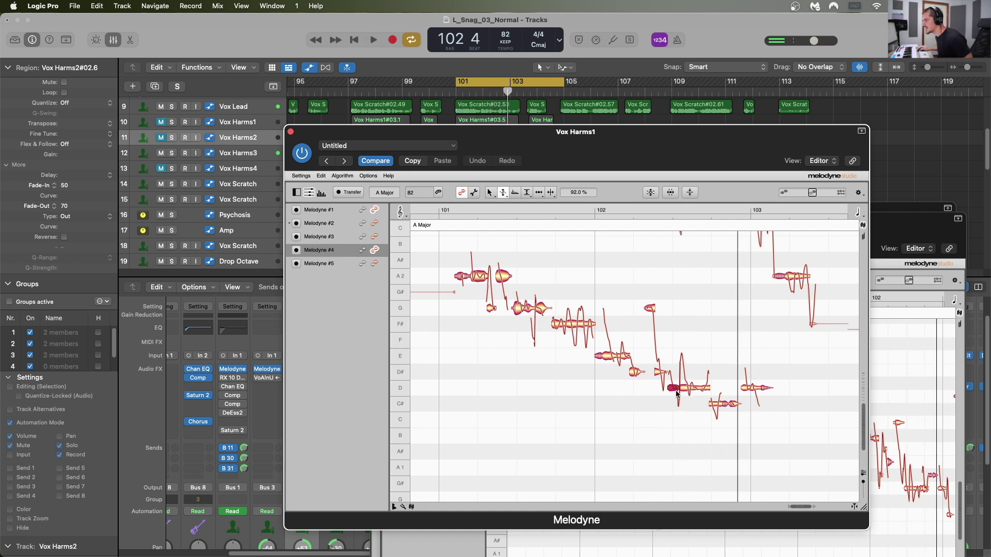
{"action": "left_click", "coordinate": [712, 404]}
{"action": "key", "text": "space"}
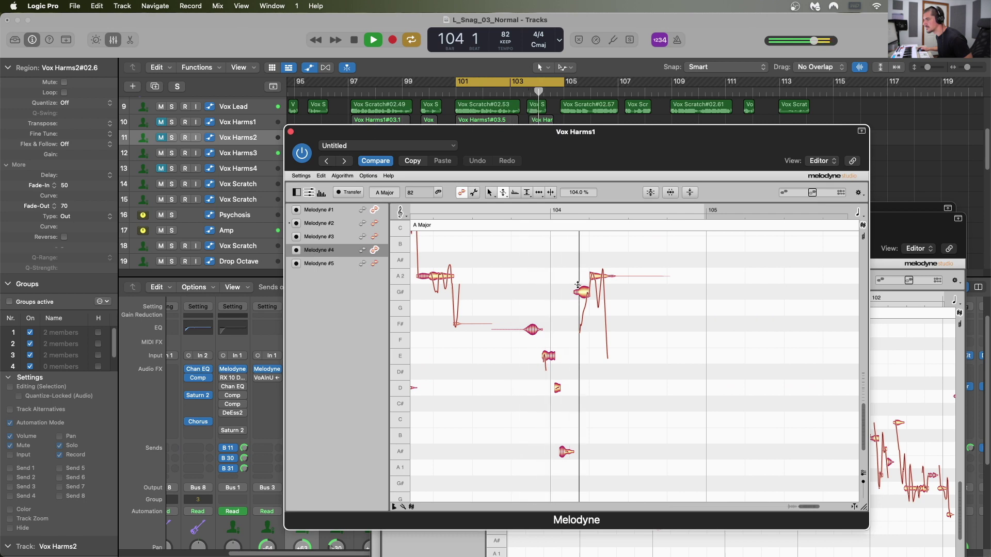
Apply pitch correction with 100% center and 0% drift to the notes around bar 104, then set the F#2 note before it to 0 ct.
{"action": "key", "text": "space"}
{"action": "left_click_drag", "start_coordinate": [502, 232], "coordinate": [656, 483]}
{"action": "left_click", "coordinate": [650, 193]}
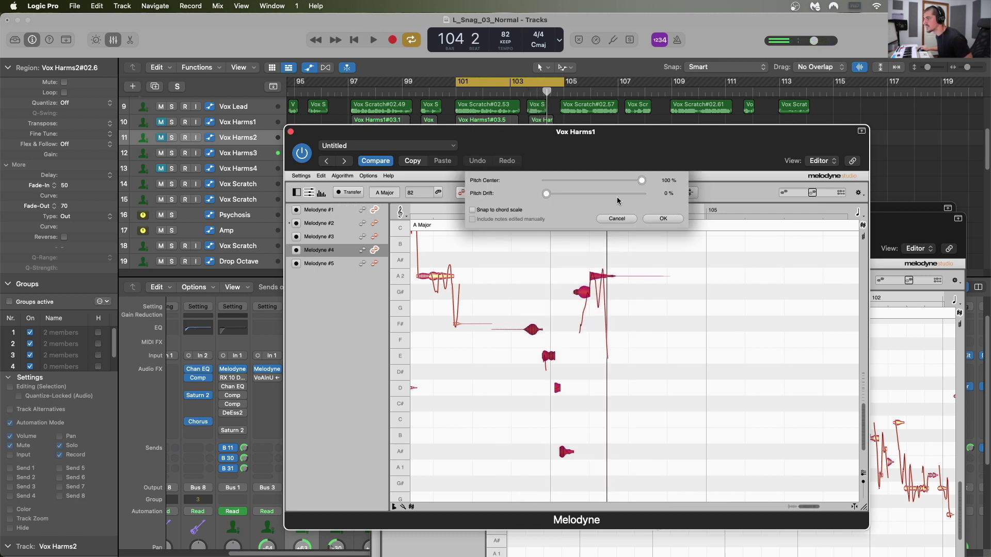
{"action": "left_click", "coordinate": [653, 221]}
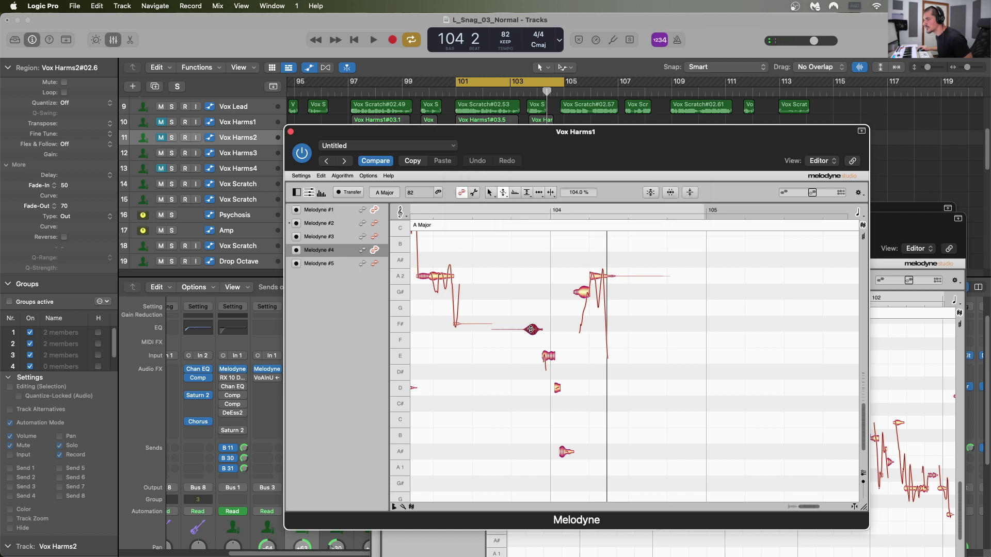
{"action": "left_click", "coordinate": [501, 193]}
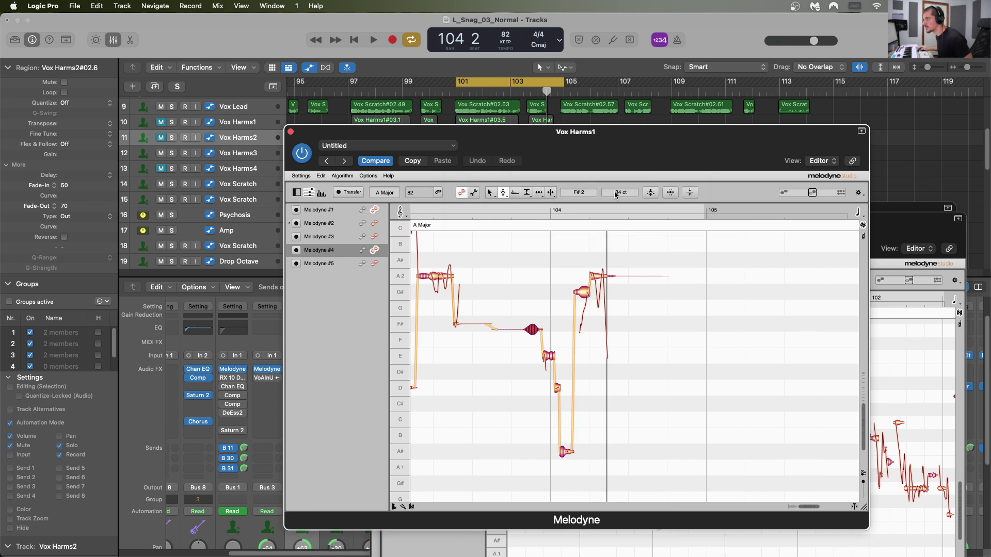
{"action": "key", "text": "space"}
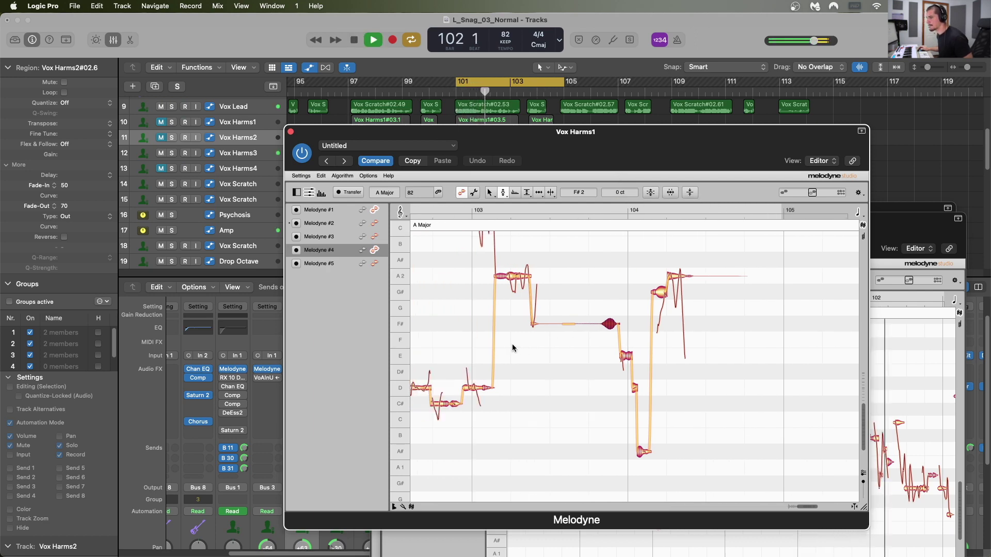
Set the pitch modulation of the second A2 note after bar 103 to 90% and listen to the loop.
{"action": "scroll", "coordinate": [518, 336], "scroll_direction": "up", "scroll_amount": 3}
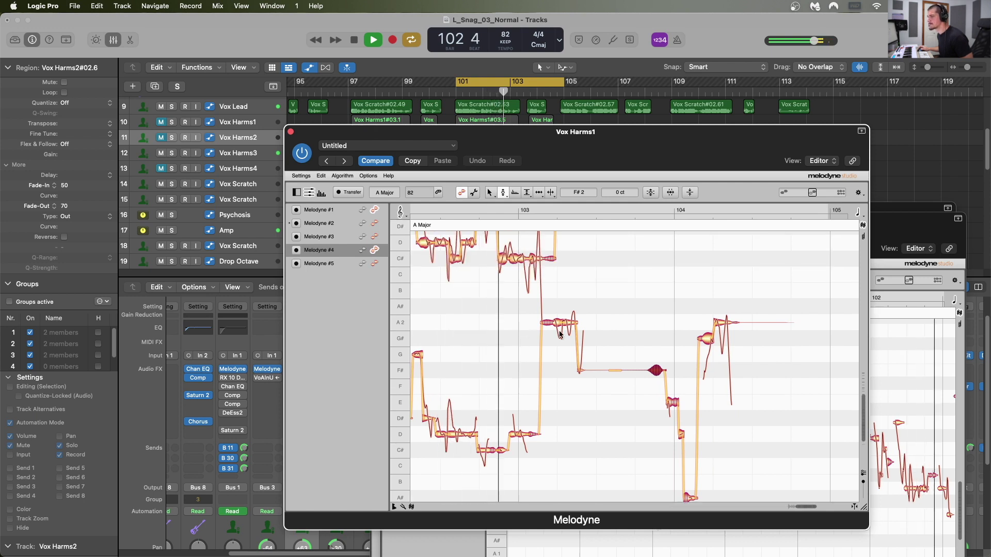
{"action": "left_click", "coordinate": [503, 192]}
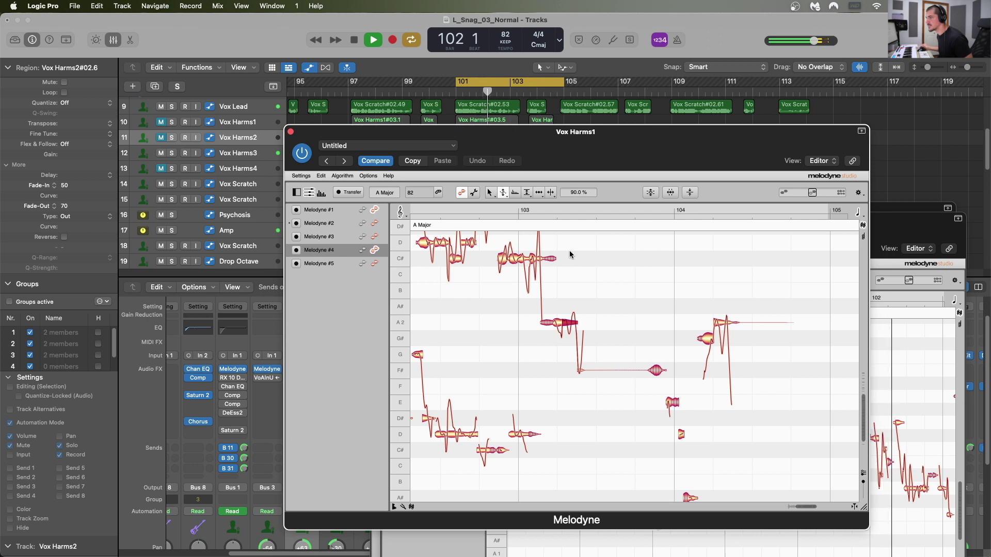
{"action": "left_click_drag", "start_coordinate": [464, 138], "coordinate": [365, 126]}
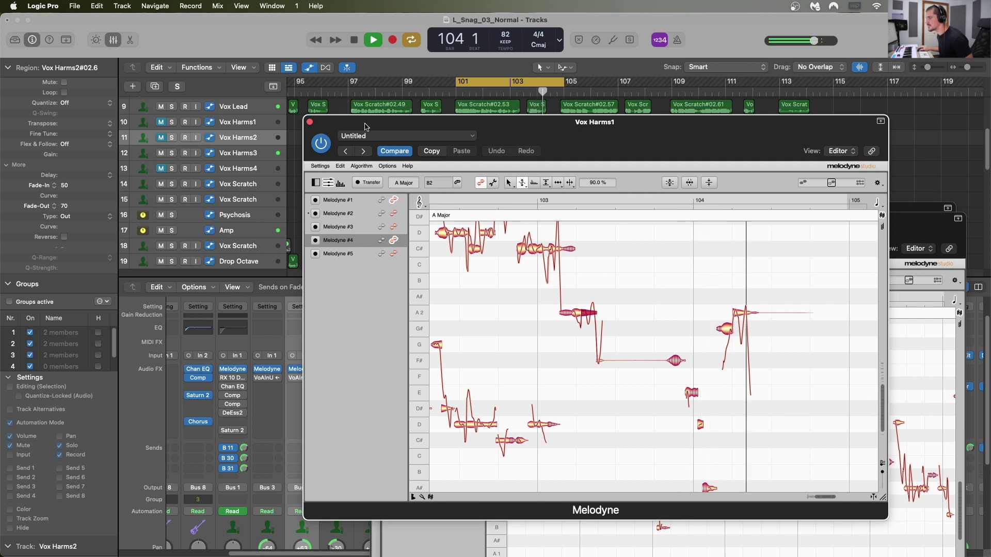
{"action": "key", "text": "space"}
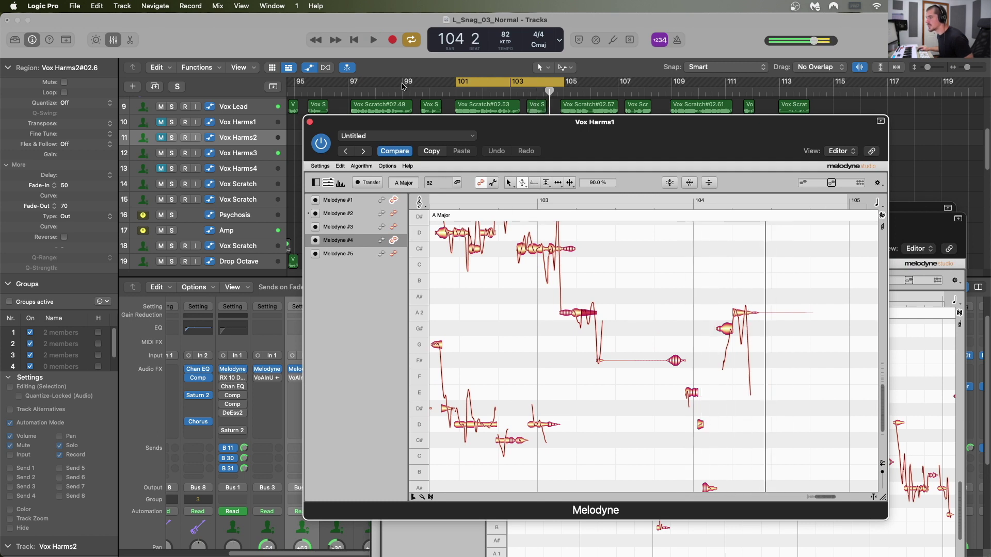
Unmute and select the Vox Harms4 track, and switch note editing from Melodyne #4 to Melodyne #5.
{"action": "left_click", "coordinate": [161, 170]}
{"action": "left_click", "coordinate": [245, 170]}
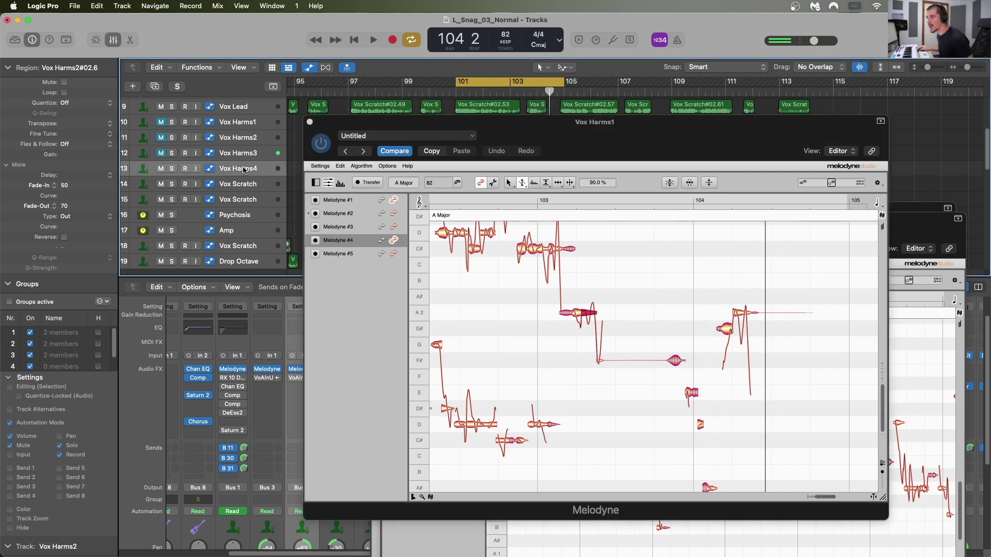
{"action": "left_click", "coordinate": [393, 241]}
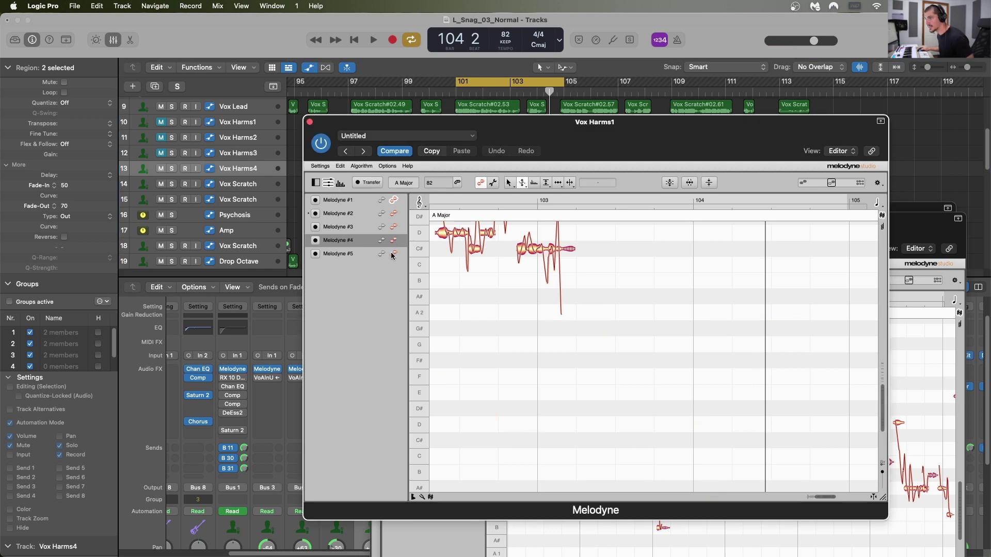
{"action": "left_click", "coordinate": [400, 255]}
{"action": "scroll", "coordinate": [573, 336], "scroll_direction": "left", "scroll_amount": 10}
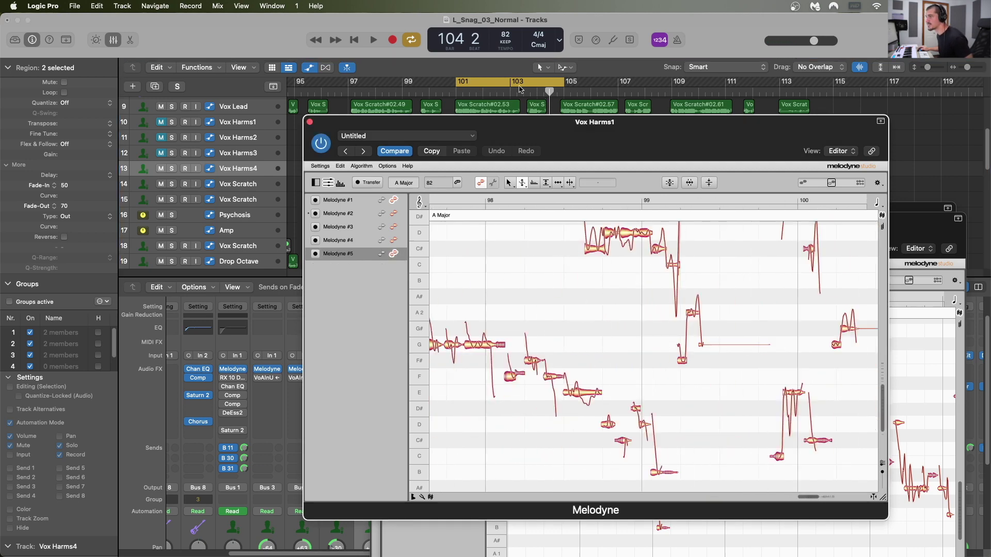
Move the playback loop back to bars 97–101 and play its start with the Vox Harms4 notes shown.
{"action": "left_click_drag", "start_coordinate": [510, 83], "coordinate": [402, 83]}
{"action": "key", "text": "space"}
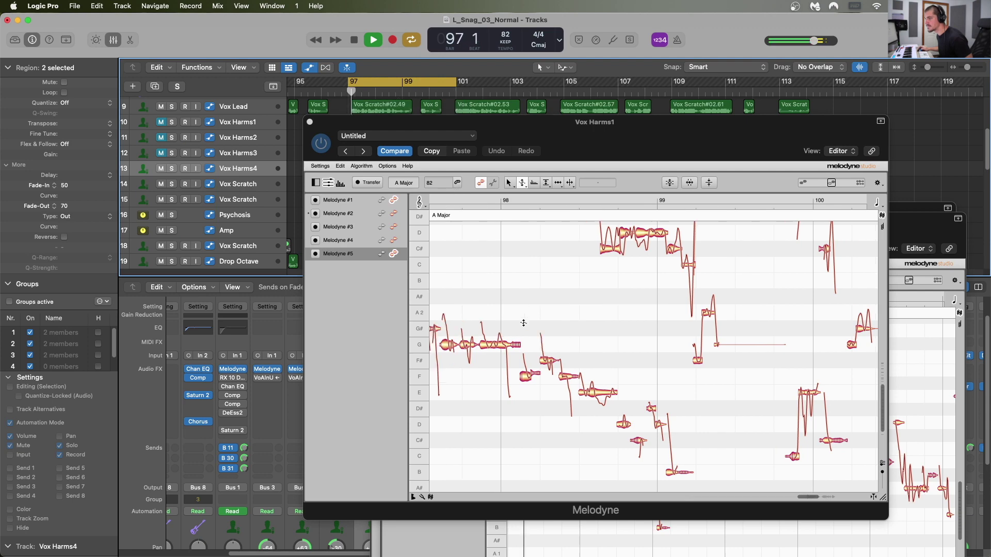
{"action": "left_click", "coordinate": [538, 332]}
{"action": "key", "text": "space"}
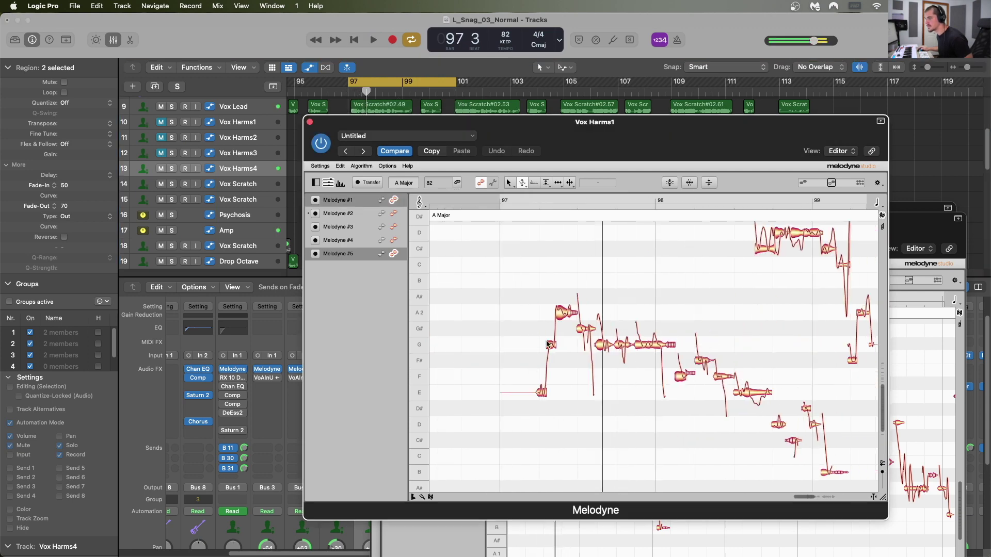
Move the short G2 note after bar 97 up to A2 and listen to the change.
{"action": "left_click", "coordinate": [552, 346]}
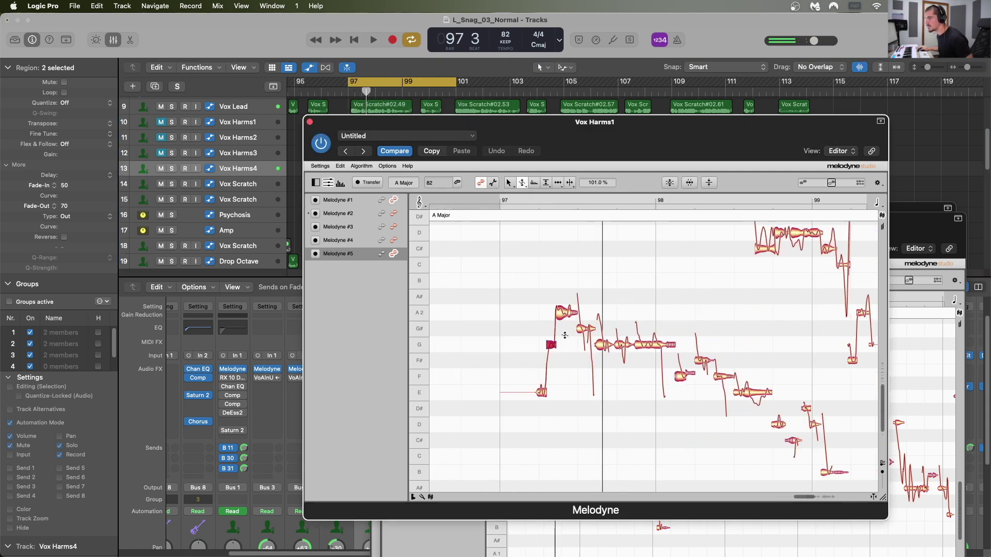
{"action": "left_click", "coordinate": [523, 184]}
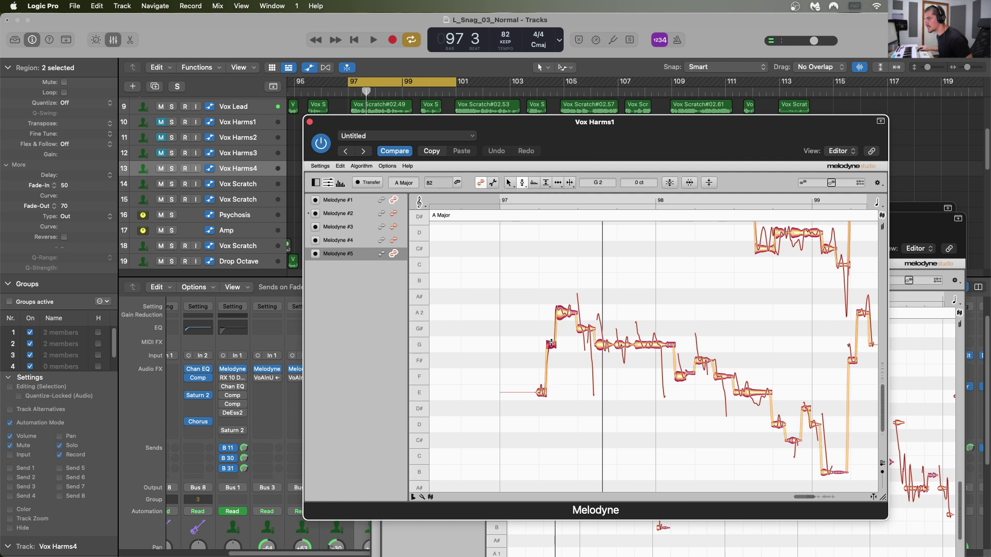
{"action": "key", "text": "space"}
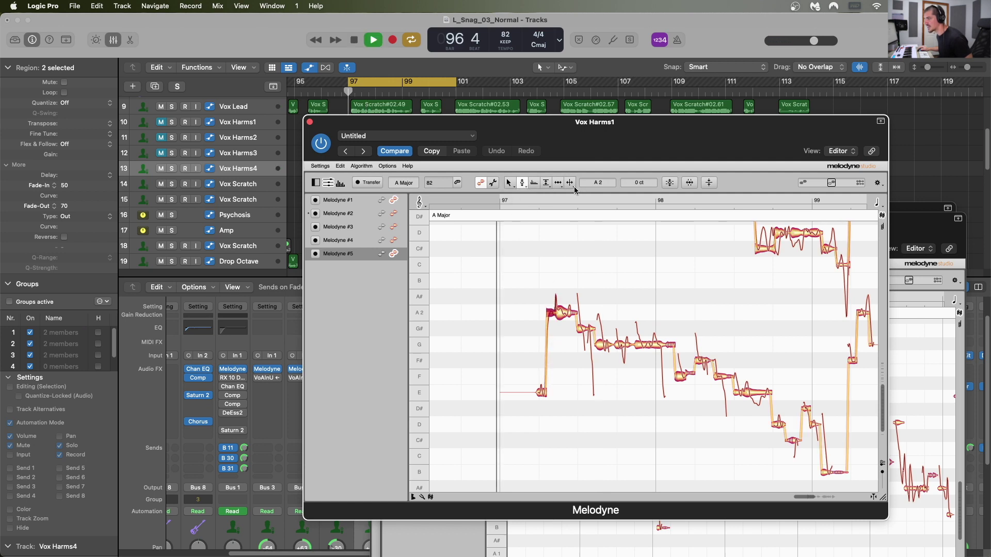
{"action": "key", "text": "space"}
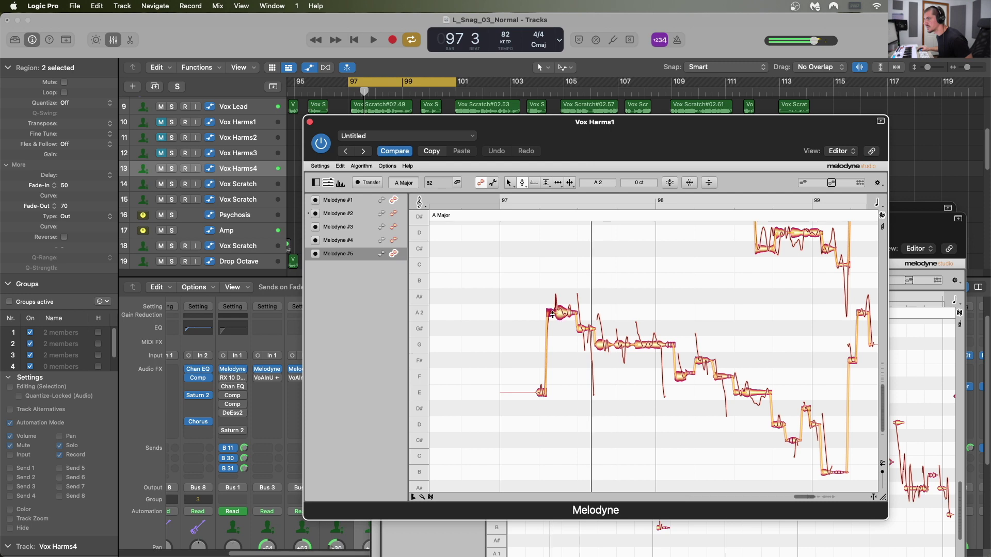
Set the pitch modulation of the first A2 note after bar 97 to 57% and of the first G2 note to 109%.
{"action": "left_click", "coordinate": [522, 184]}
{"action": "left_click", "coordinate": [522, 197]}
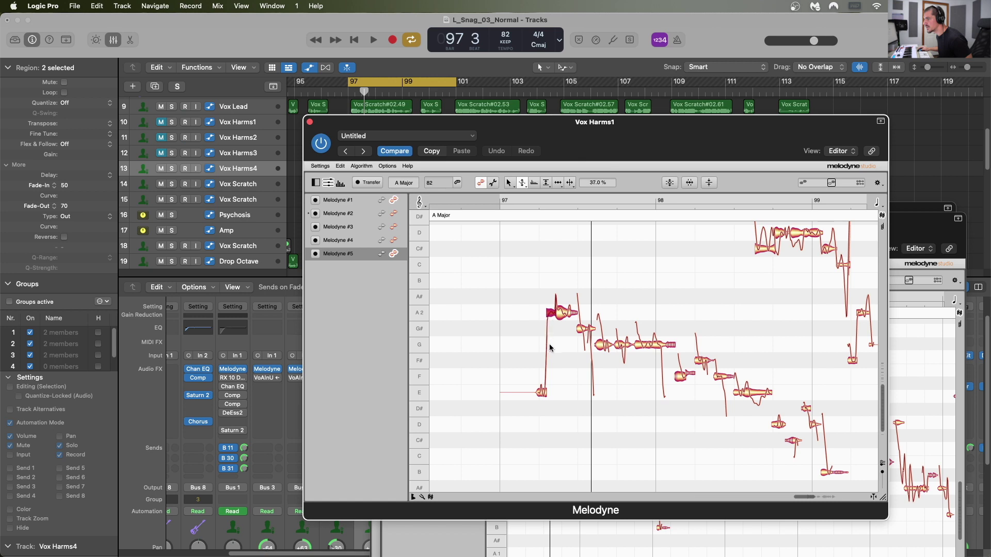
{"action": "key", "text": "space"}
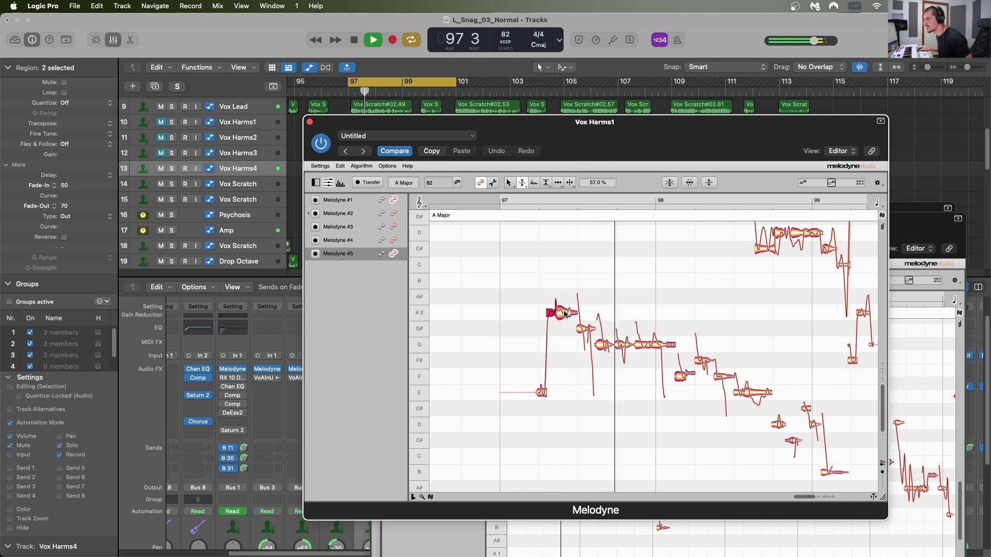
{"action": "key", "text": "space"}
{"action": "key", "text": "space"}
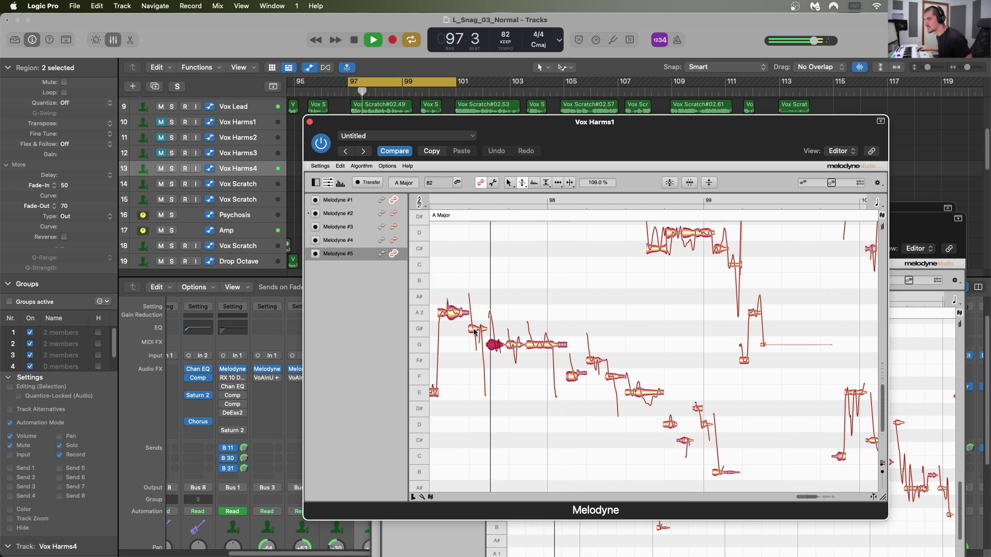
Return to pitch editing and listen to the Vox Harms4 line from bar 97 through bar 100.
{"action": "key", "text": "space"}
{"action": "left_click", "coordinate": [522, 183]}
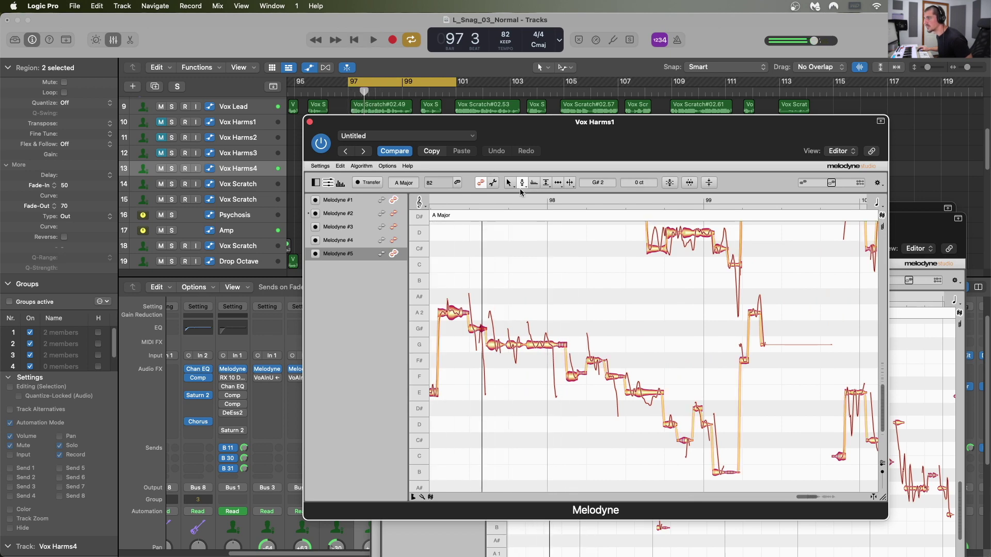
{"action": "key", "text": "space"}
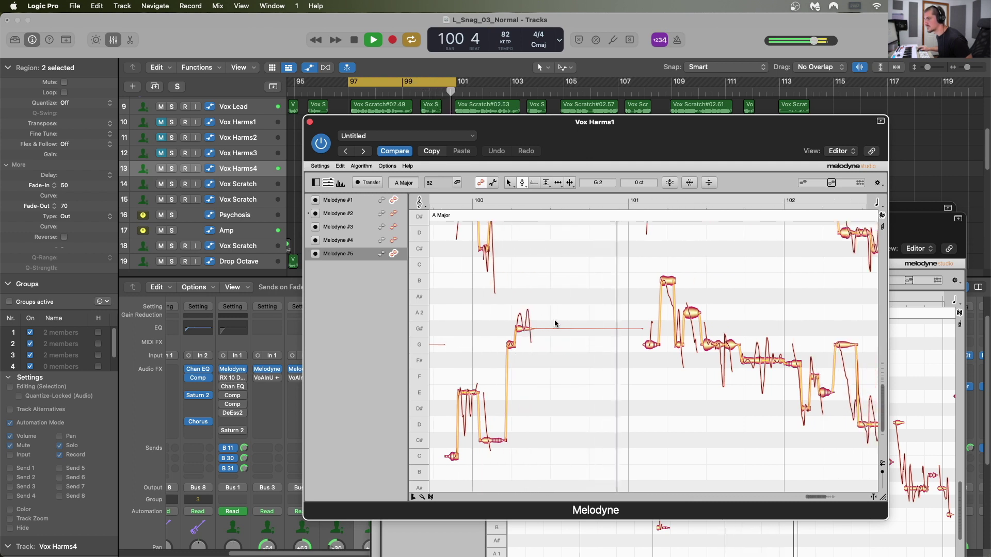
Move the playback loop to bars 101–105 and listen to its start, with the B2 note after bar 101 selected.
{"action": "left_click_drag", "start_coordinate": [448, 81], "coordinate": [557, 81]}
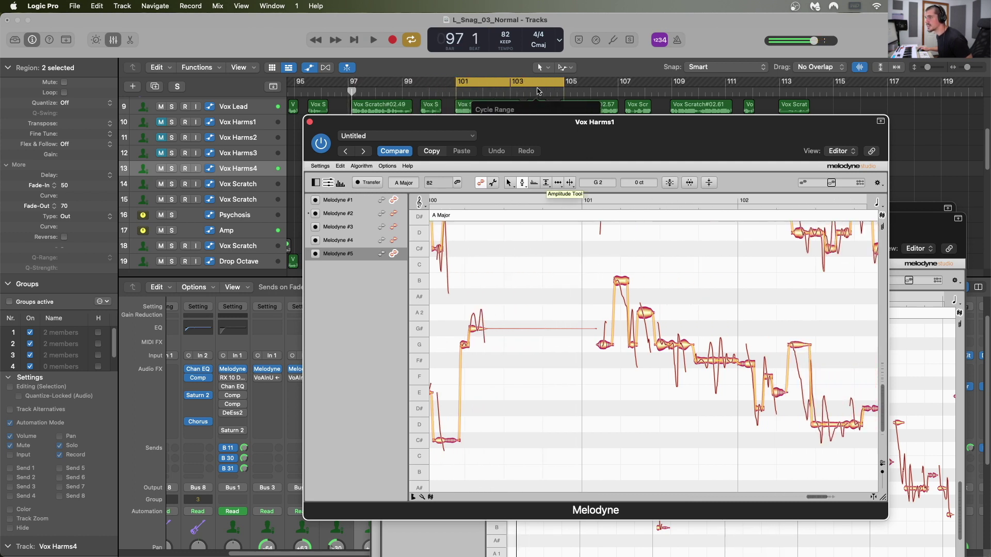
{"action": "key", "text": "space"}
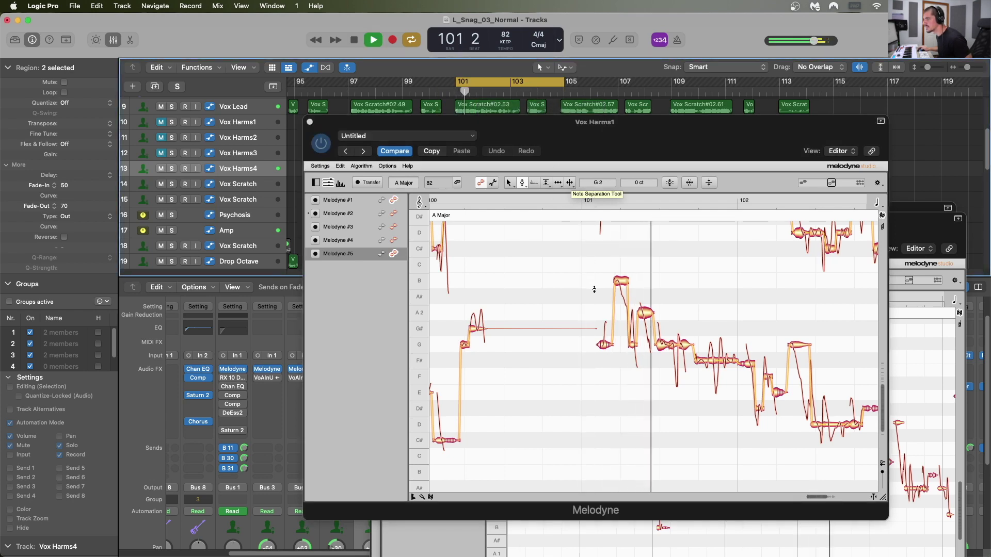
{"action": "key", "text": "space"}
{"action": "left_click", "coordinate": [538, 282]}
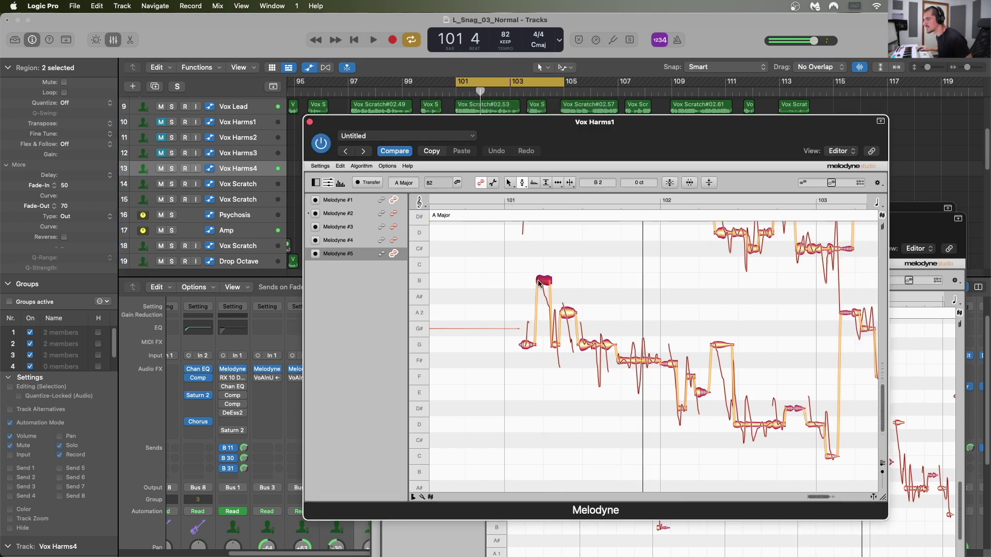
{"action": "key", "text": "space"}
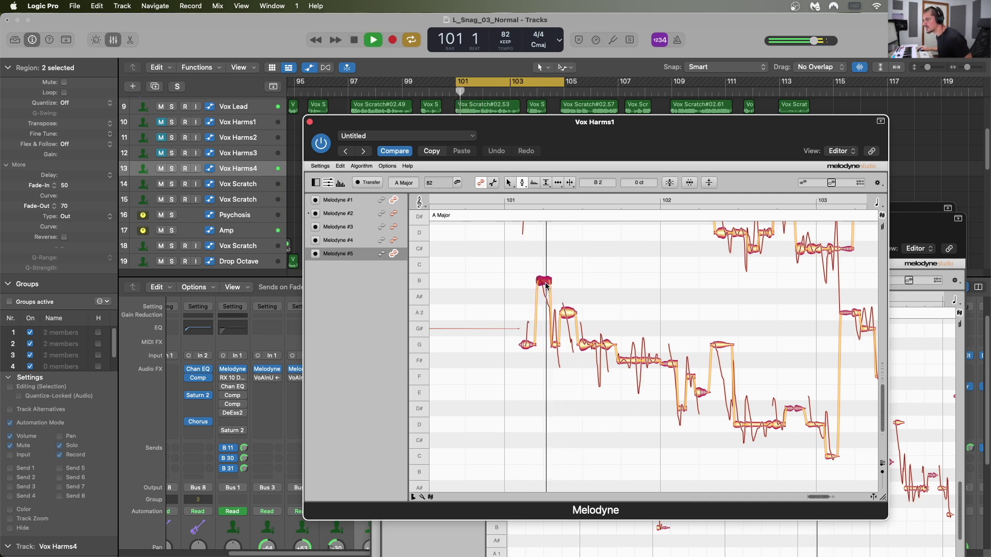
Raise the first G2 note after bar 101 to G#2 and set its pitch modulation to 93%.
{"action": "left_click", "coordinate": [526, 345]}
{"action": "key", "text": "space"}
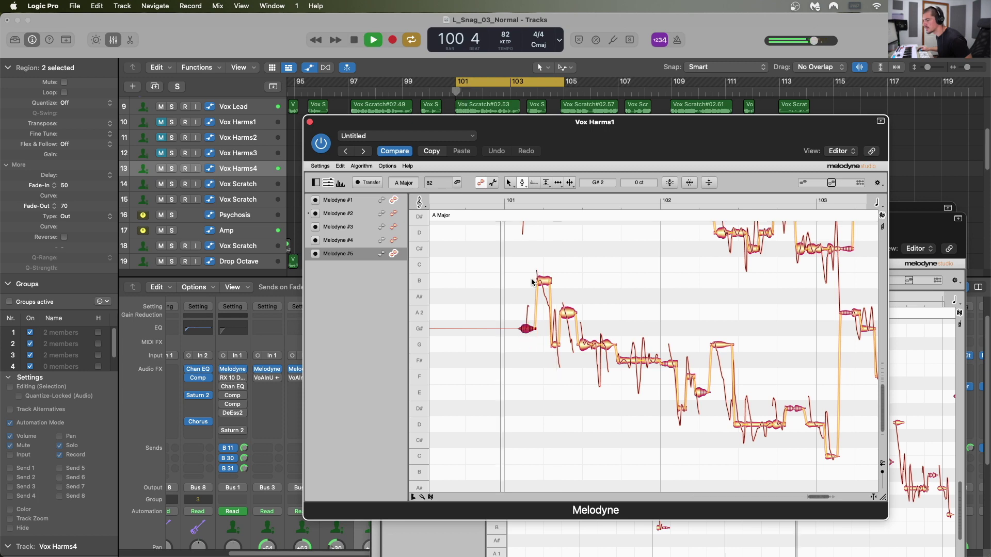
{"action": "left_click", "coordinate": [522, 182]}
{"action": "left_click", "coordinate": [542, 206]}
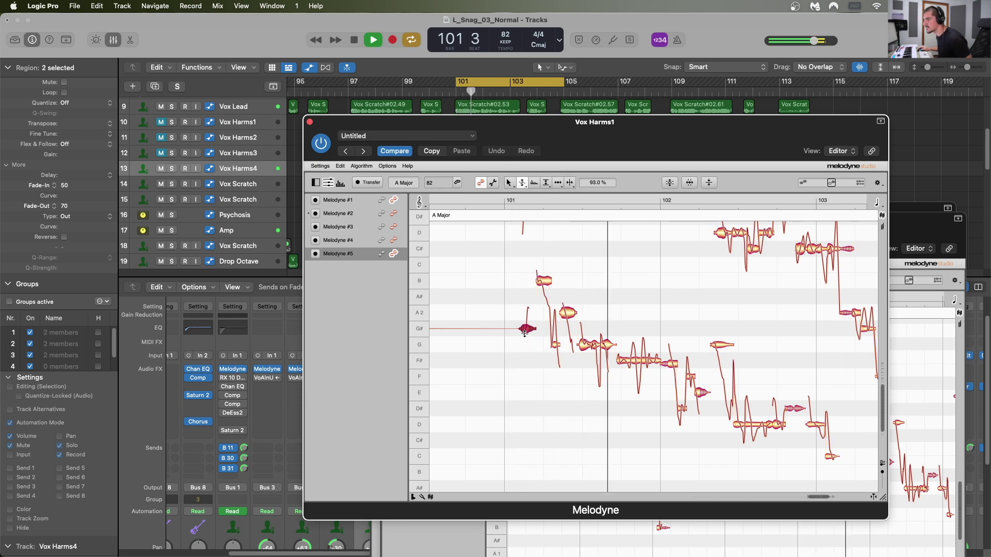
{"action": "key", "text": "space"}
Set the pitch modulation of the B2 note after bar 101 to 68% and listen to it.
{"action": "left_click", "coordinate": [543, 281]}
{"action": "key", "text": "space"}
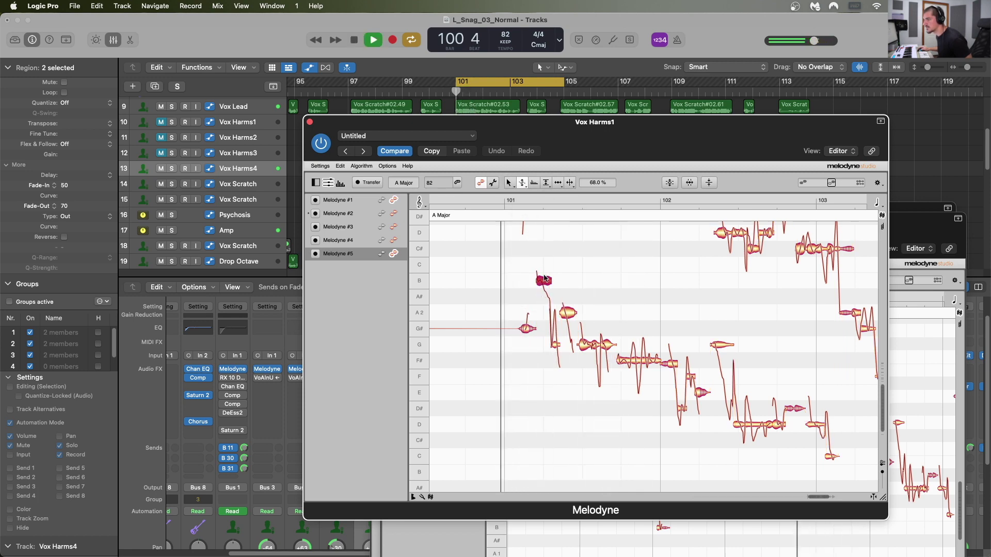
{"action": "key", "text": "space"}
{"action": "left_click", "coordinate": [522, 184]}
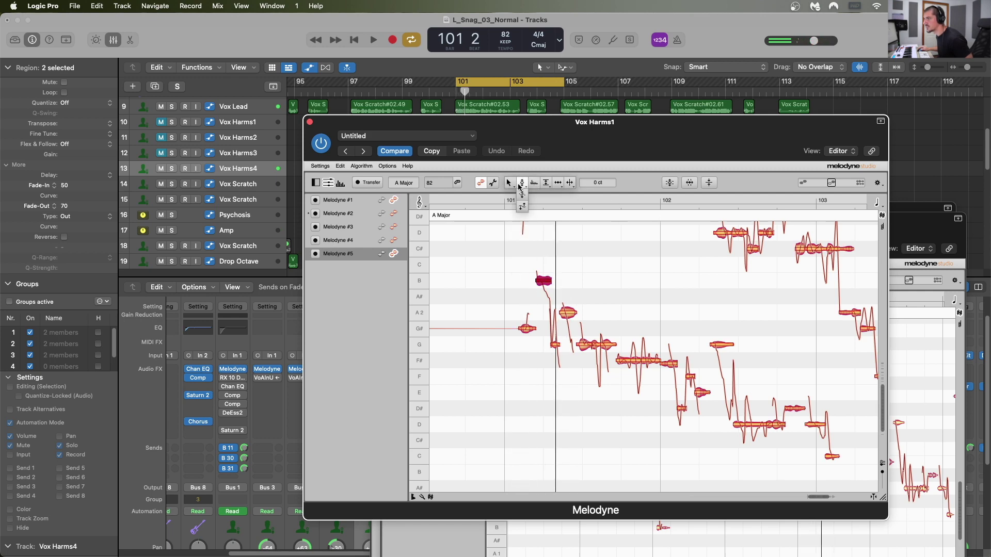
{"action": "left_click", "coordinate": [522, 185]}
{"action": "left_click", "coordinate": [522, 189]}
{"action": "left_click", "coordinate": [523, 204]}
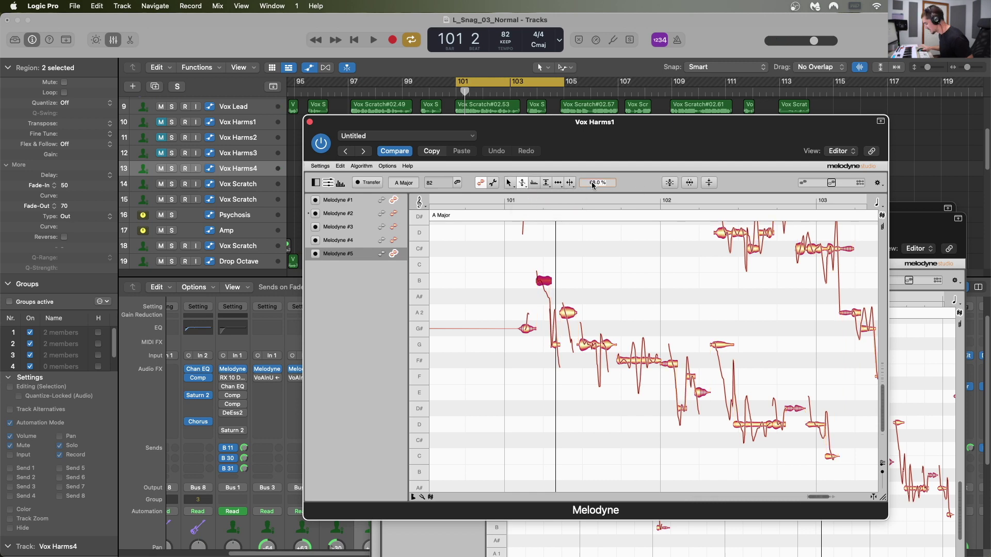
Return to pitch editing, lower the B2 note after bar 101 to A2, and listen to the change.
{"action": "left_click", "coordinate": [523, 184]}
{"action": "key", "text": "super+z"}
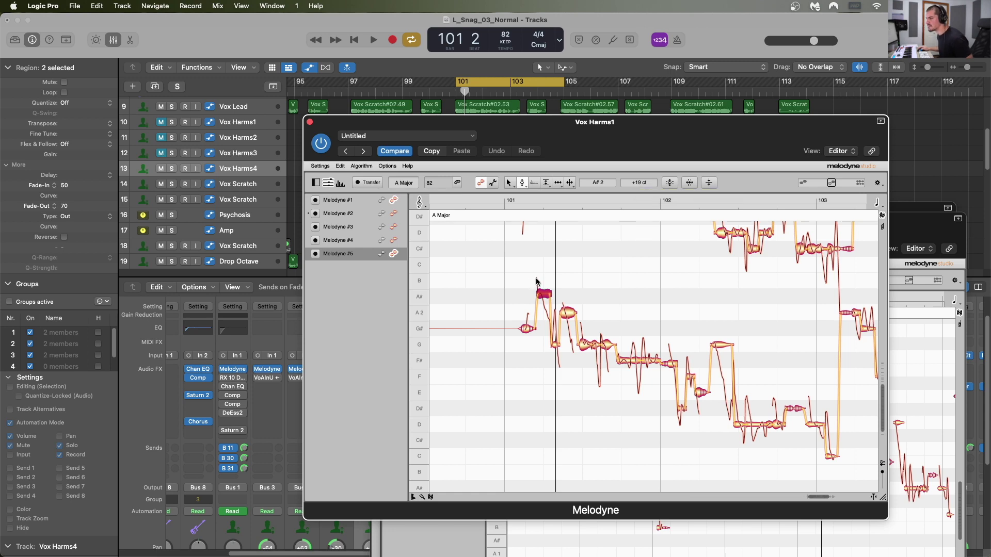
{"action": "key", "text": "space"}
{"action": "key", "text": "space"}
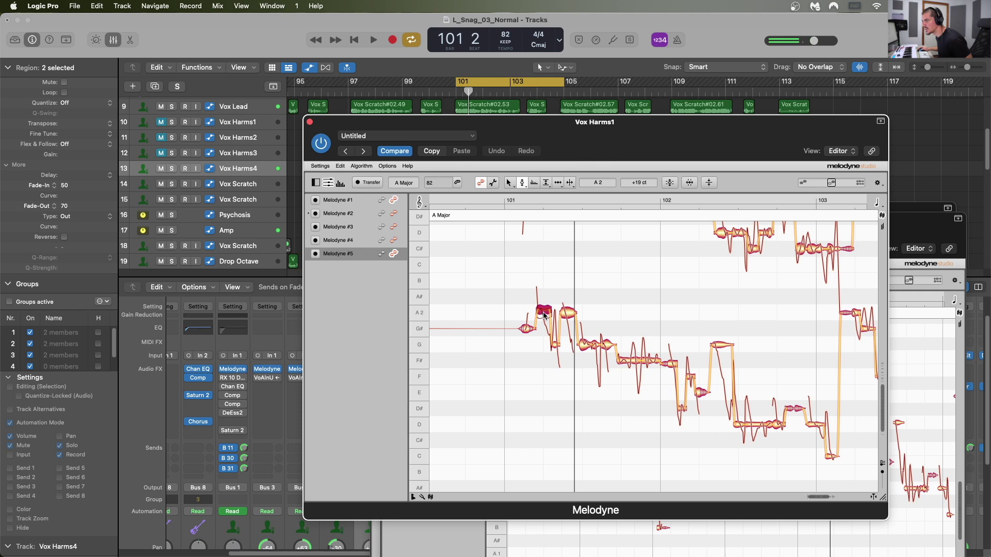
{"action": "double_click", "coordinate": [543, 315]}
{"action": "key", "text": "space"}
{"action": "key", "text": "space"}
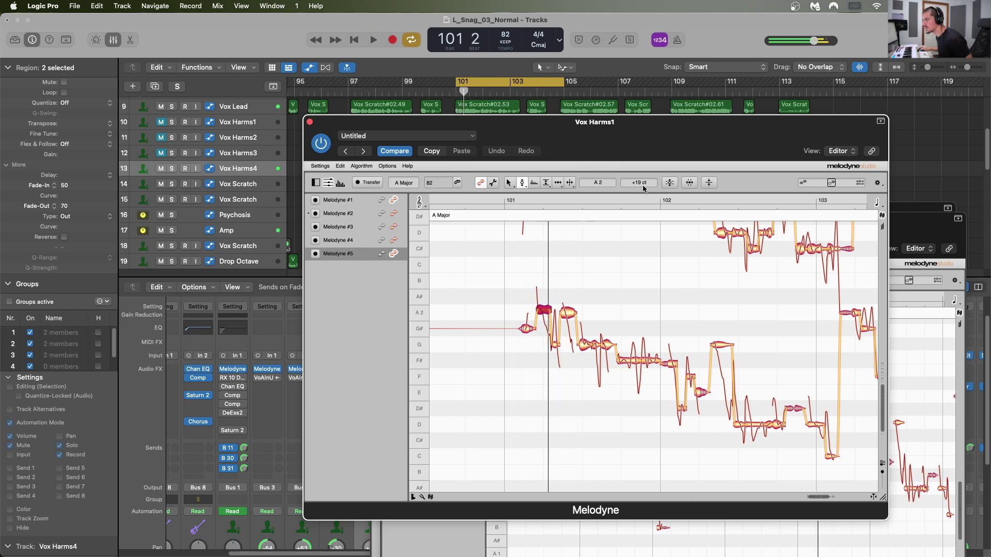
Set the pitch deviation of the first A2 note after bar 101 to 0 ct and listen to the correction.
{"action": "key", "text": "space"}
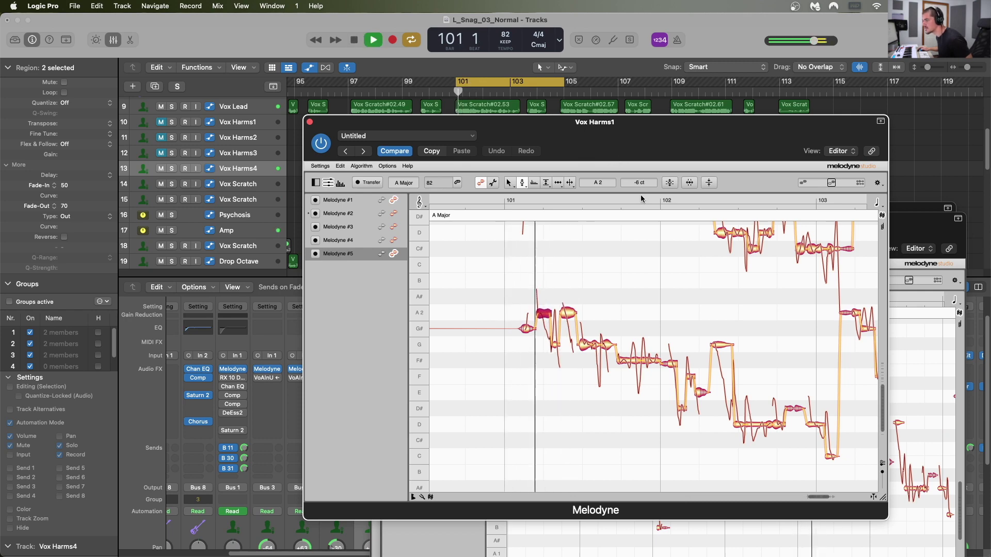
{"action": "left_click", "coordinate": [640, 183]}
{"action": "type", "text": "0"}
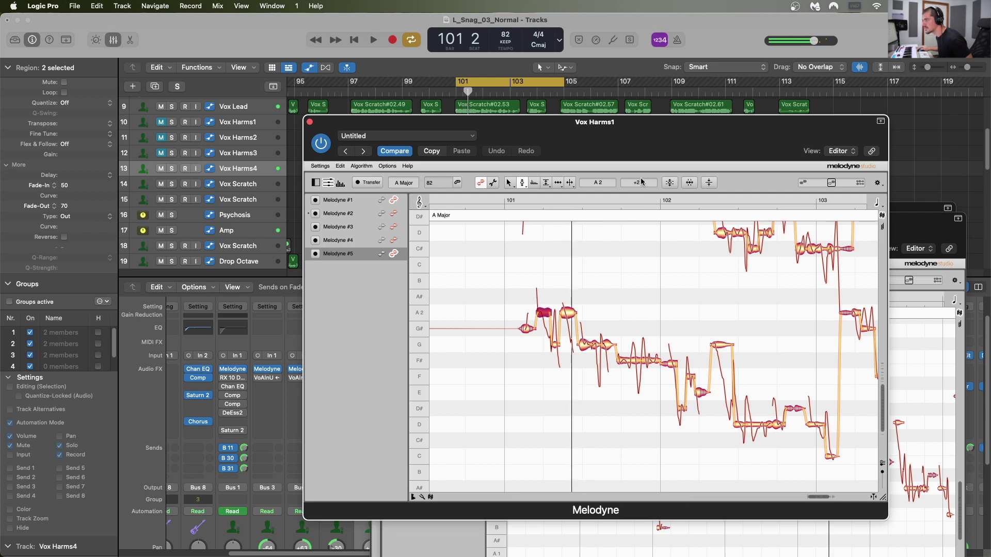
{"action": "key", "text": "Return"}
{"action": "key", "text": "space"}
Unmute Vox Harms3, check it against Vox Harms4 from bar 101, and mute Vox Harms3 again.
{"action": "left_click_drag", "start_coordinate": [454, 129], "coordinate": [523, 171]}
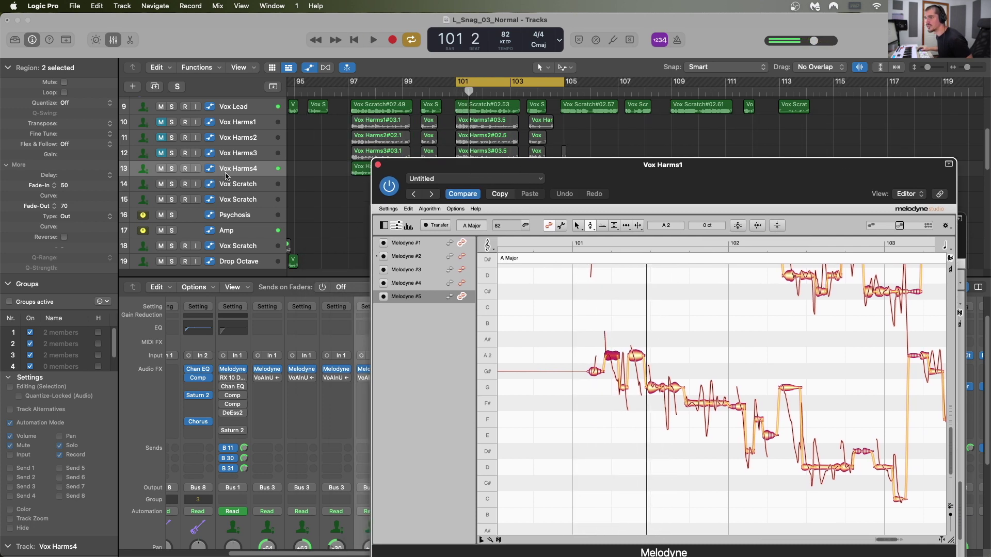
{"action": "left_click", "coordinate": [161, 154]}
{"action": "key", "text": "space"}
{"action": "key", "text": "space"}
{"action": "left_click", "coordinate": [250, 164]}
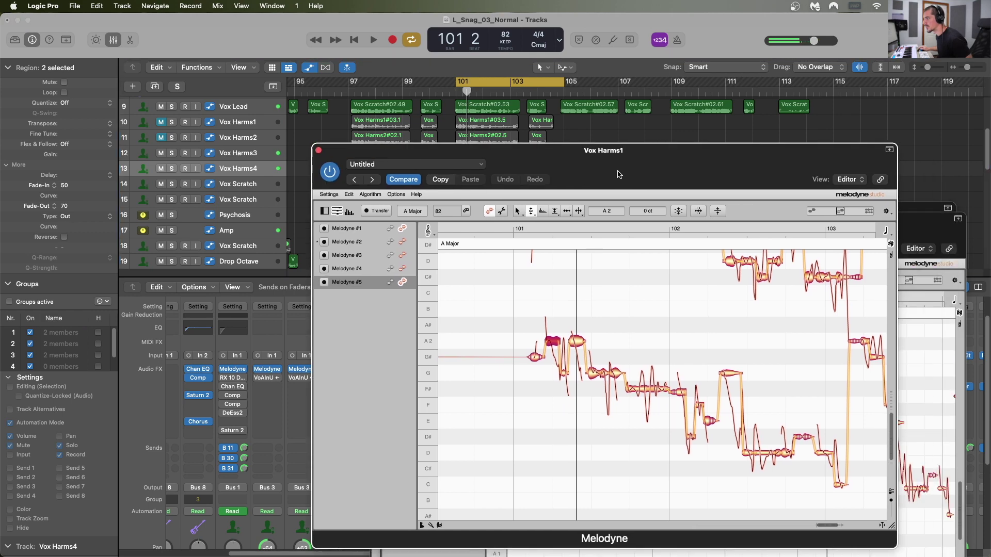
{"action": "left_click", "coordinate": [161, 153]}
Adjust the pitch modulation of the D2 notes between bars 102 and 103, setting the short one before the D#2 note to 76%.
{"action": "key", "text": "space"}
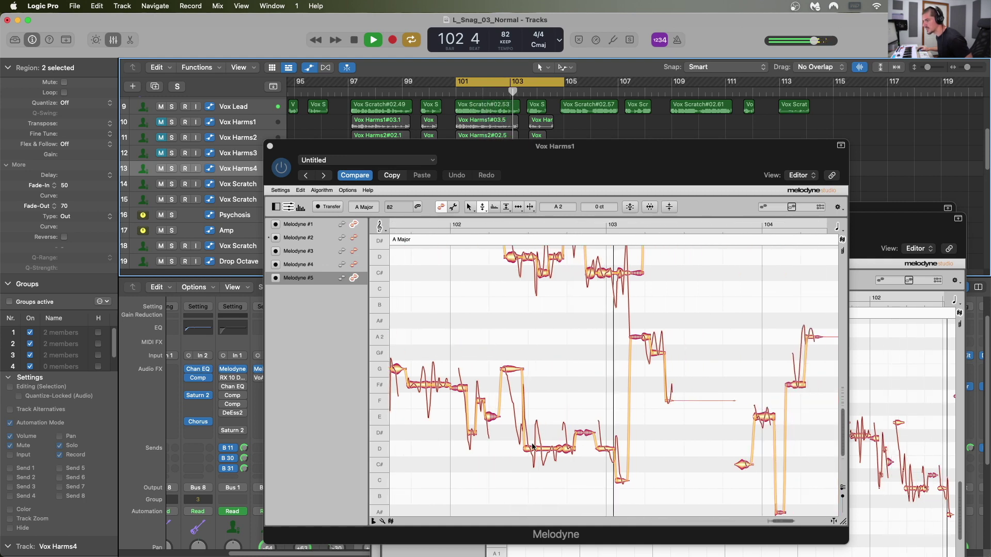
{"action": "left_click", "coordinate": [543, 451]}
{"action": "key", "text": "space"}
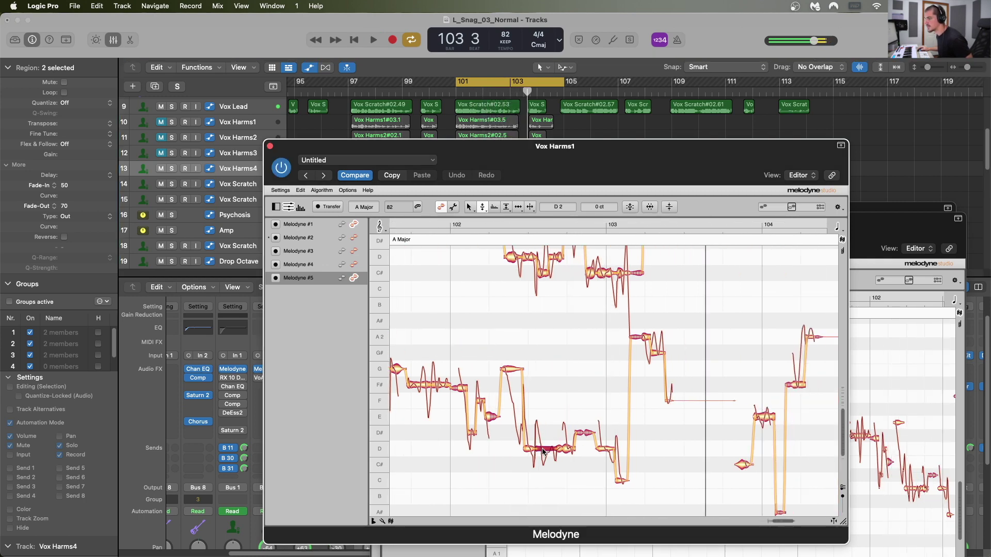
{"action": "left_click", "coordinate": [483, 207]}
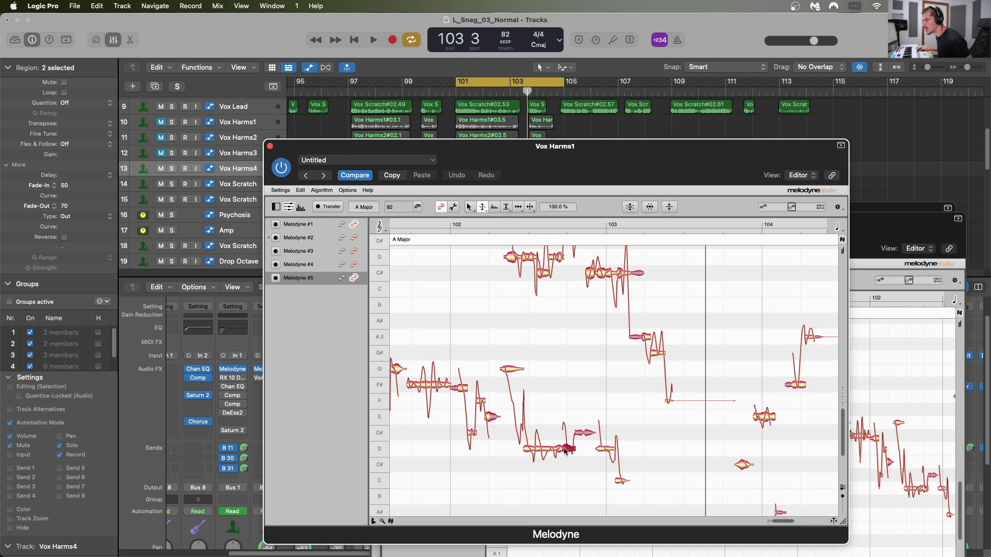
{"action": "key", "text": "space"}
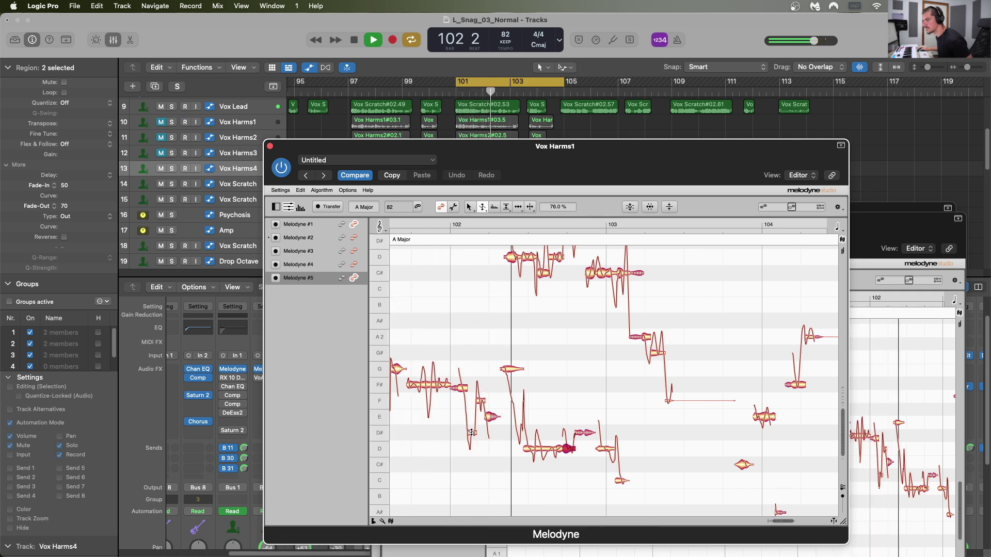
{"action": "key", "text": "space"}
Lower the D#2 note before bar 103 to D2, and set the preceding short D2 note's pitch modulation to 123%.
{"action": "left_click", "coordinate": [494, 209]}
{"action": "key", "text": "super+a"}
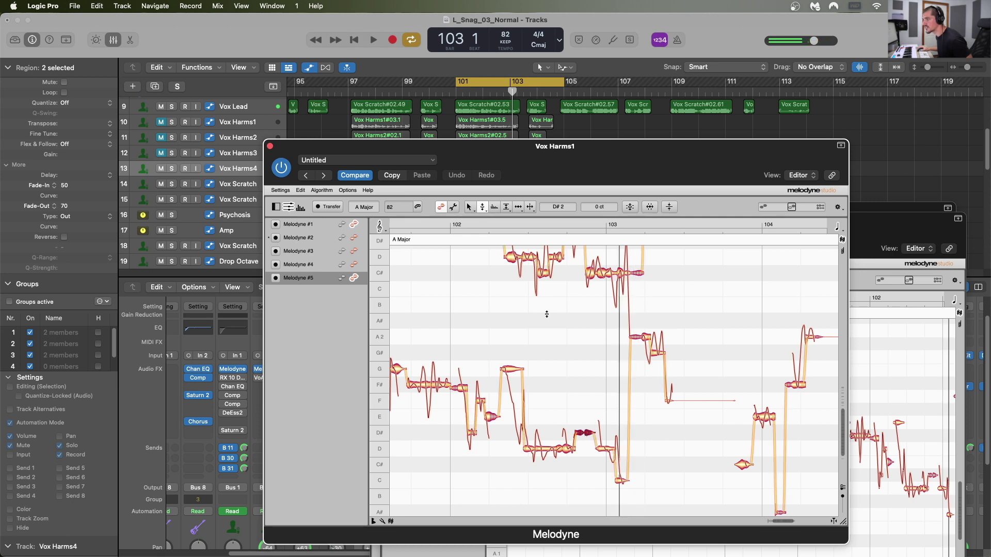
{"action": "left_click_drag", "start_coordinate": [556, 208], "coordinate": [556, 211]}
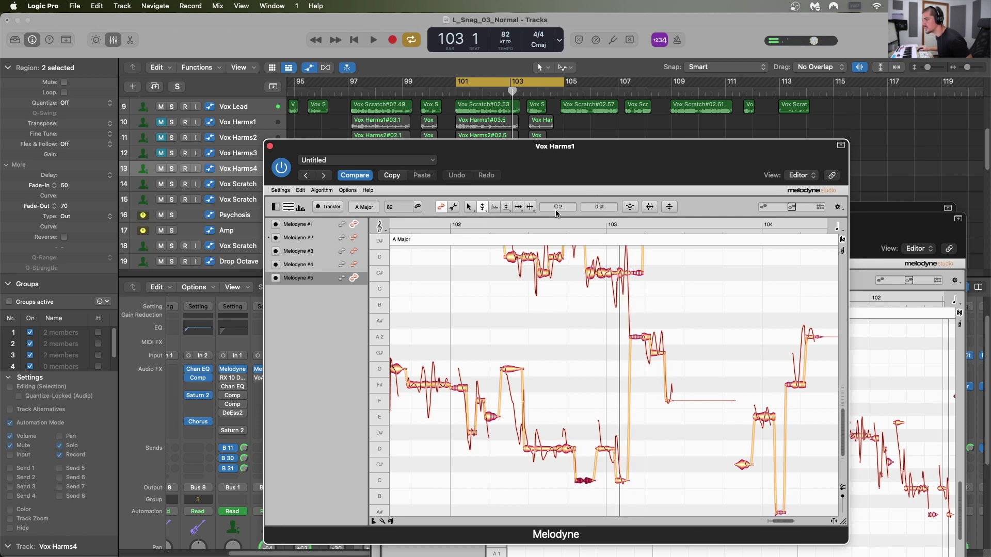
{"action": "key", "text": "space"}
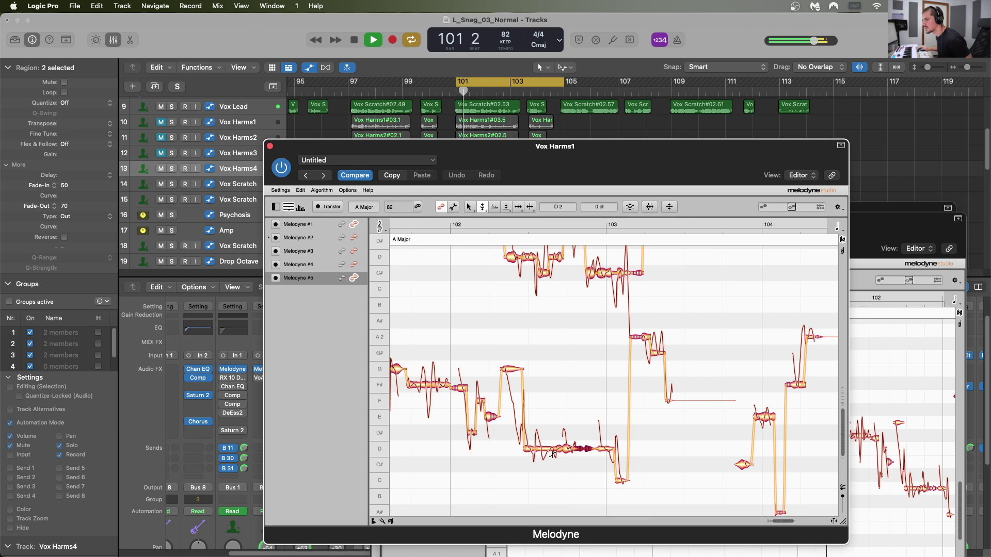
{"action": "left_click", "coordinate": [535, 440]}
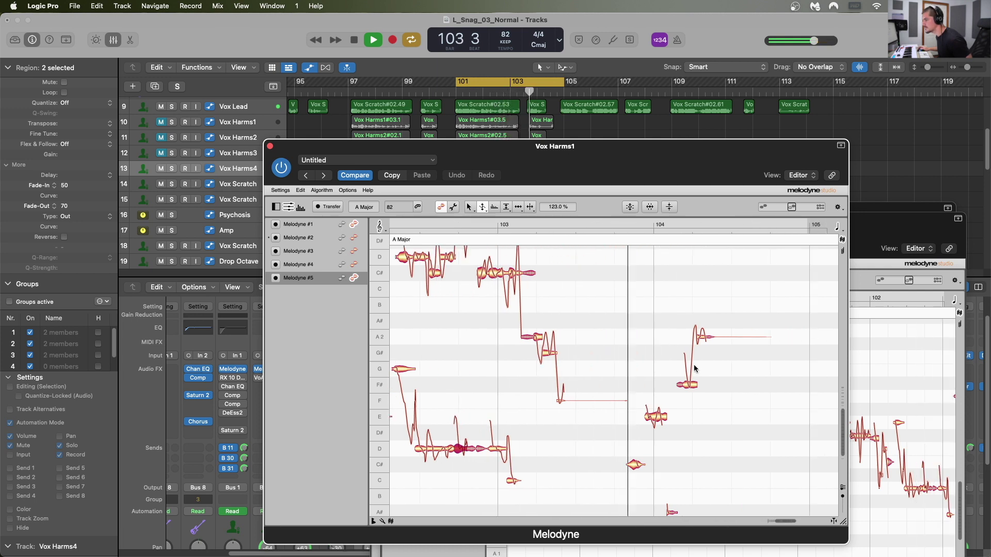
{"action": "key", "text": "space"}
Unmute all the harmony tracks and close the Vox Harms1 and Vox Harms2 Melodyne windows.
{"action": "left_click_drag", "start_coordinate": [297, 156], "coordinate": [385, 210]}
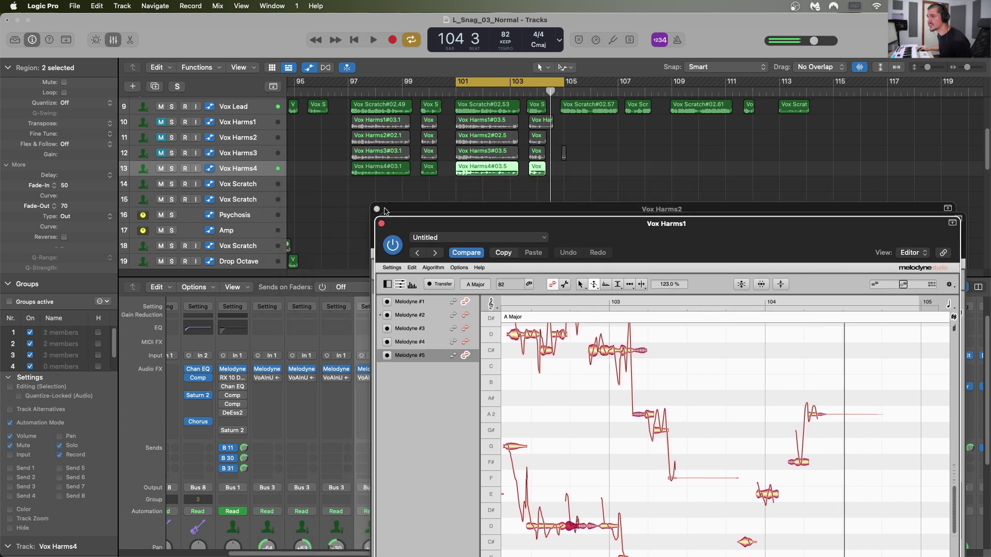
{"action": "left_click", "coordinate": [402, 216]}
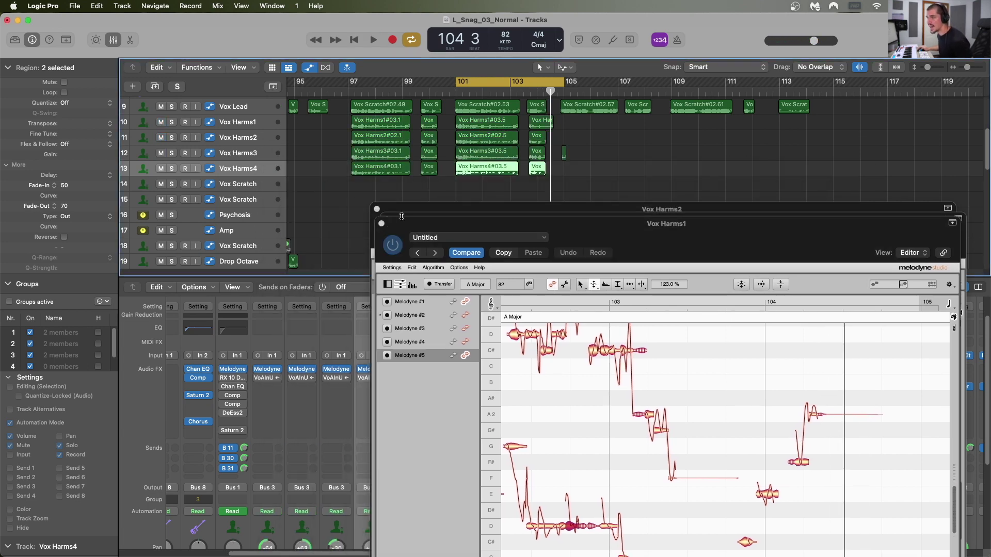
{"action": "left_click", "coordinate": [382, 224]}
{"action": "left_click", "coordinate": [377, 209]}
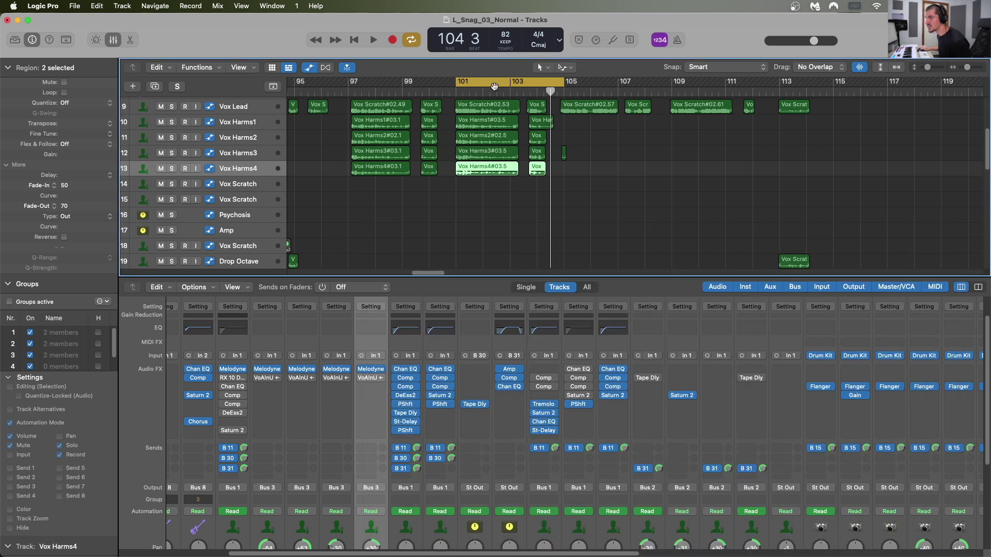
Extend the playback loop back to bar 97 and listen to the lead vocal together with all four harmonies.
{"action": "left_click_drag", "start_coordinate": [453, 83], "coordinate": [352, 82]}
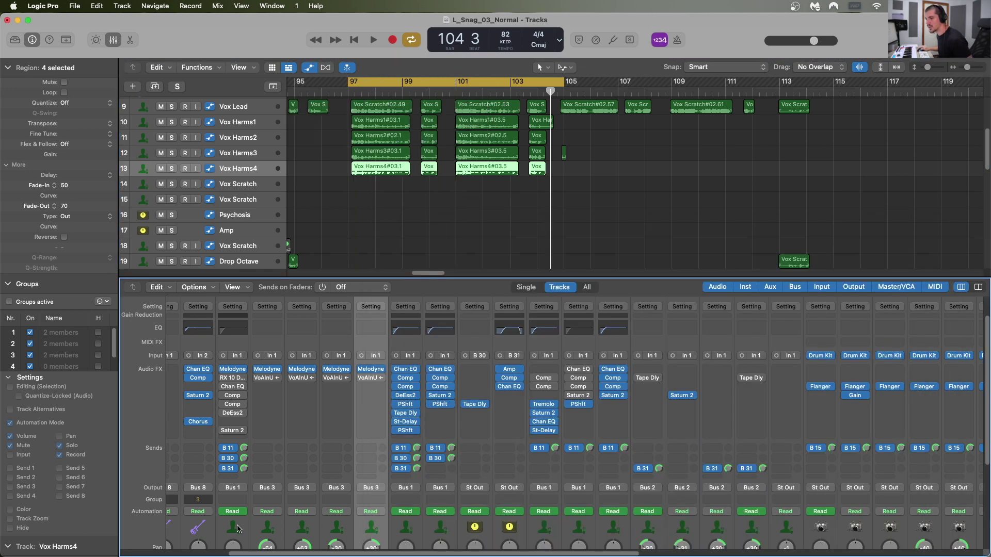
{"action": "key", "text": "space"}
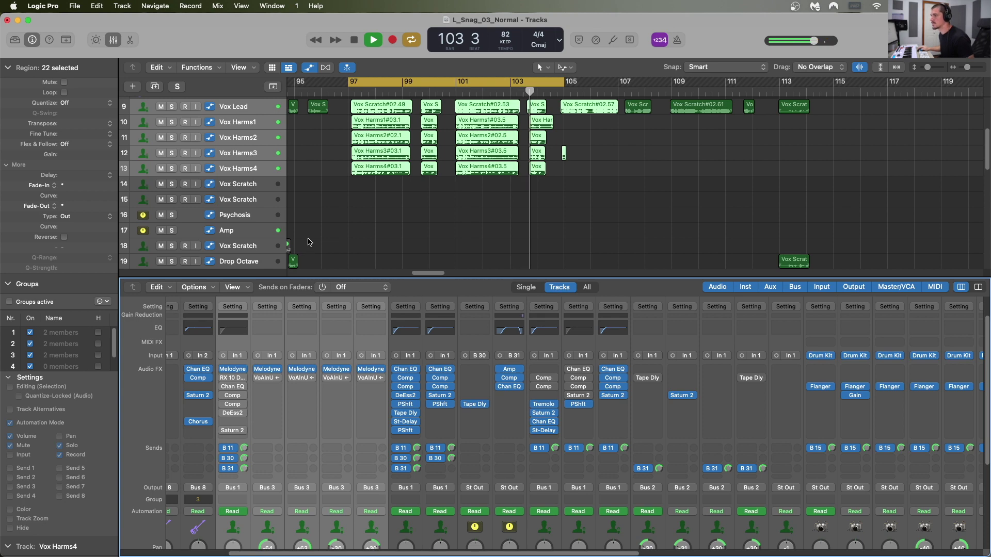
{"action": "key", "text": "space"}
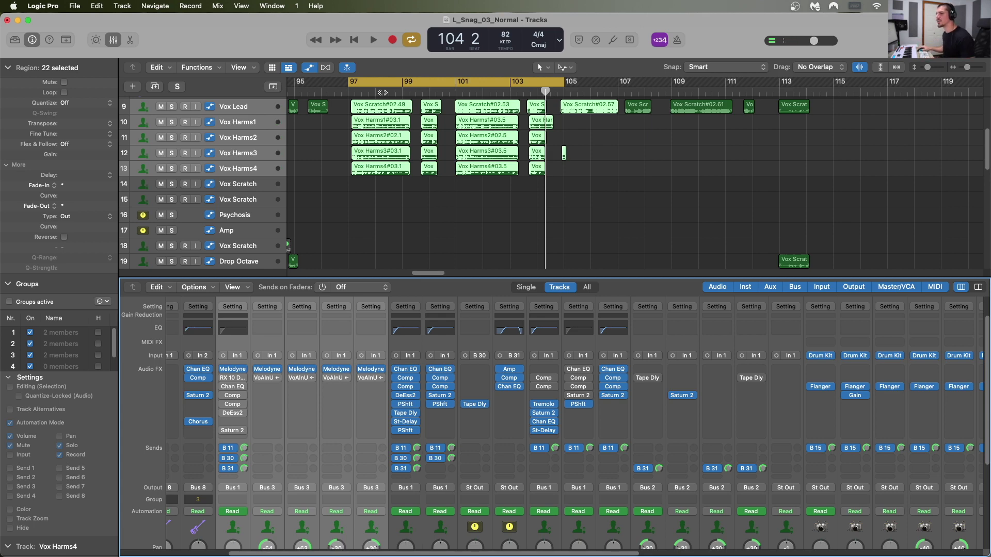
Turn off looping, return the playhead to bar 97, and mute Vox Harms1–4 with the Vox Lead track selected.
{"action": "left_click", "coordinate": [464, 79]}
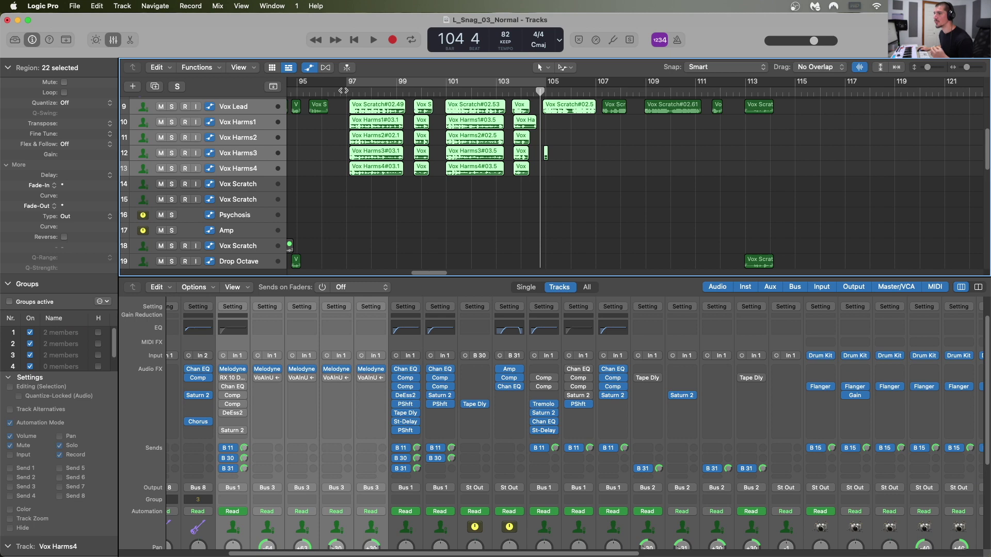
{"action": "left_click", "coordinate": [344, 92]}
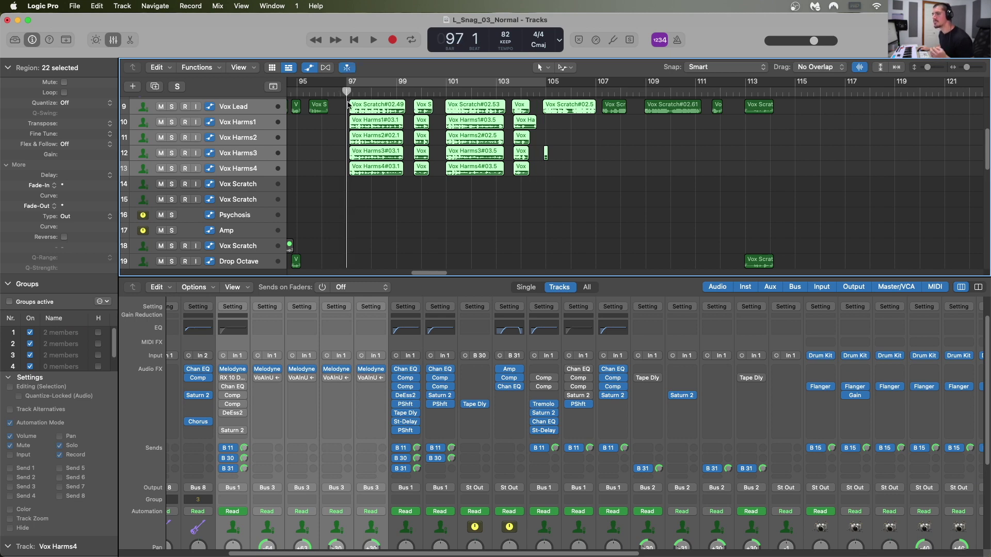
{"action": "left_click", "coordinate": [233, 107]}
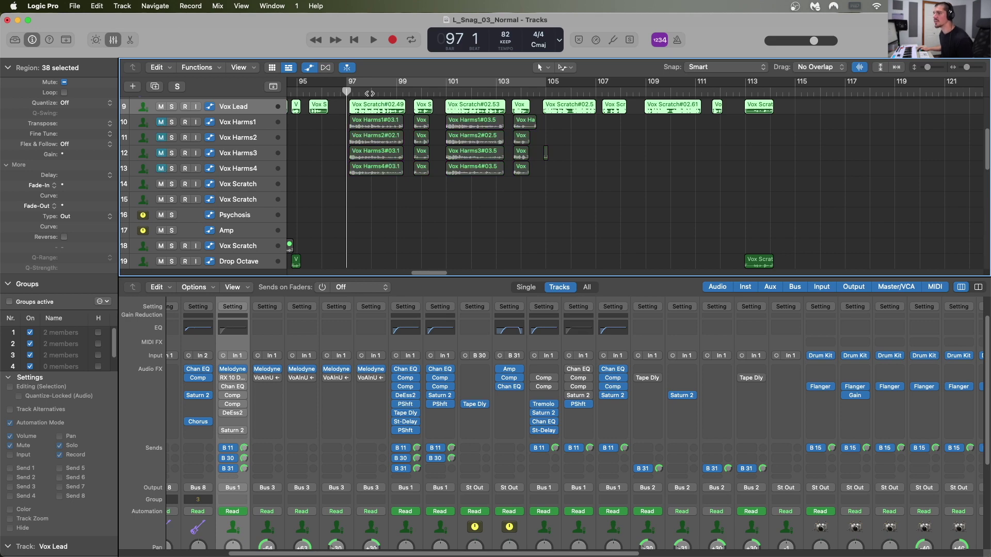
Bypass Vox Lead's existing Melodyne and insert a new Melodyne instance between DeEss2 and Saturn 2.
{"action": "key", "text": "cmd+Right"}
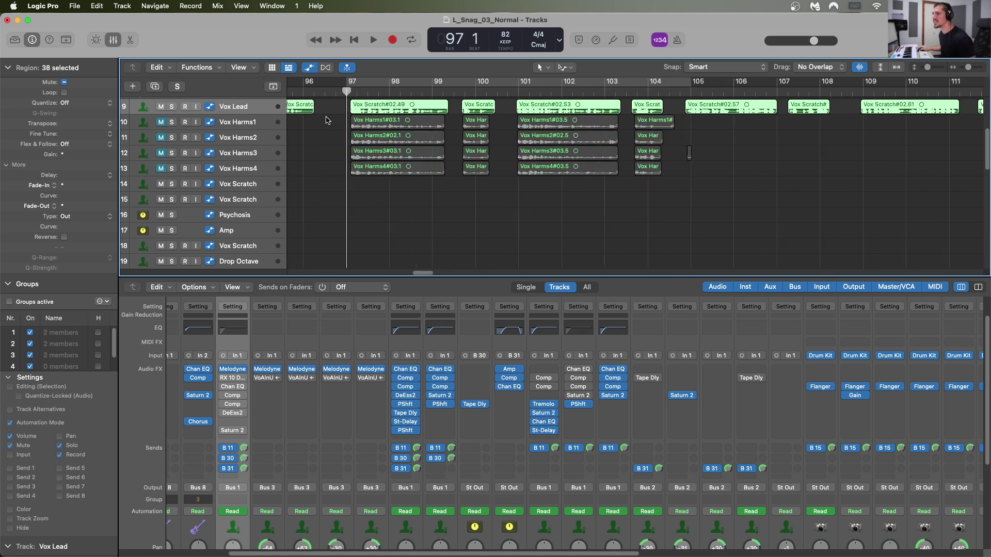
{"action": "left_click", "coordinate": [232, 421]}
{"action": "mouse_move", "coordinate": [263, 453]}
{"action": "left_click", "coordinate": [308, 449]}
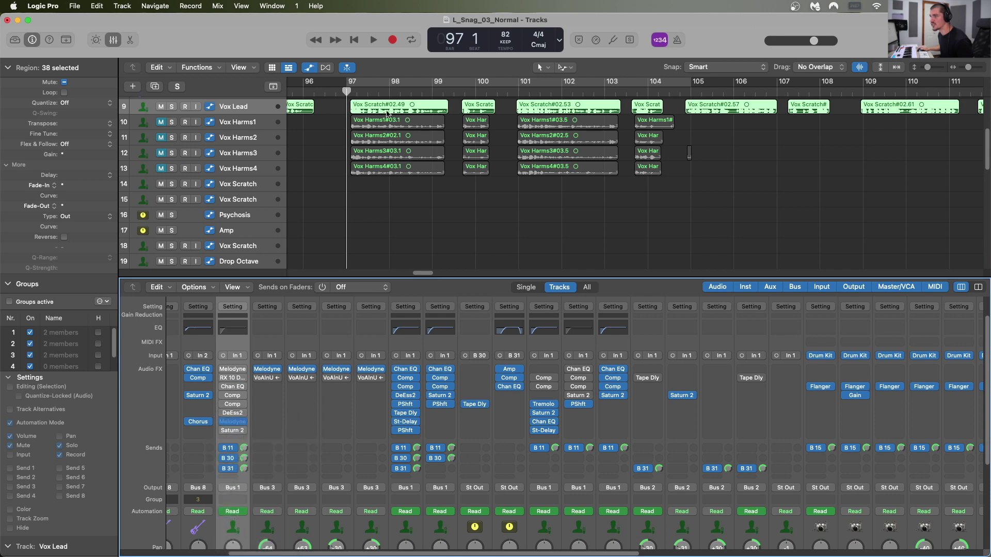
Set the new Melodyne's default detection algorithm and transfer the Vox Lead phrase from bar 97 to just past bar 99.
{"action": "left_click", "coordinate": [429, 254]}
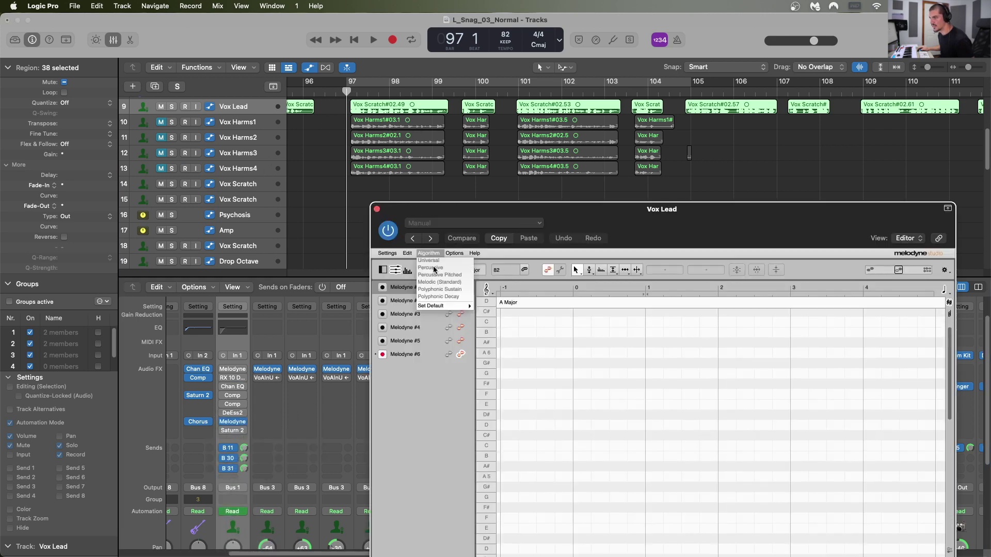
{"action": "mouse_move", "coordinate": [432, 306]}
{"action": "left_click", "coordinate": [497, 337]}
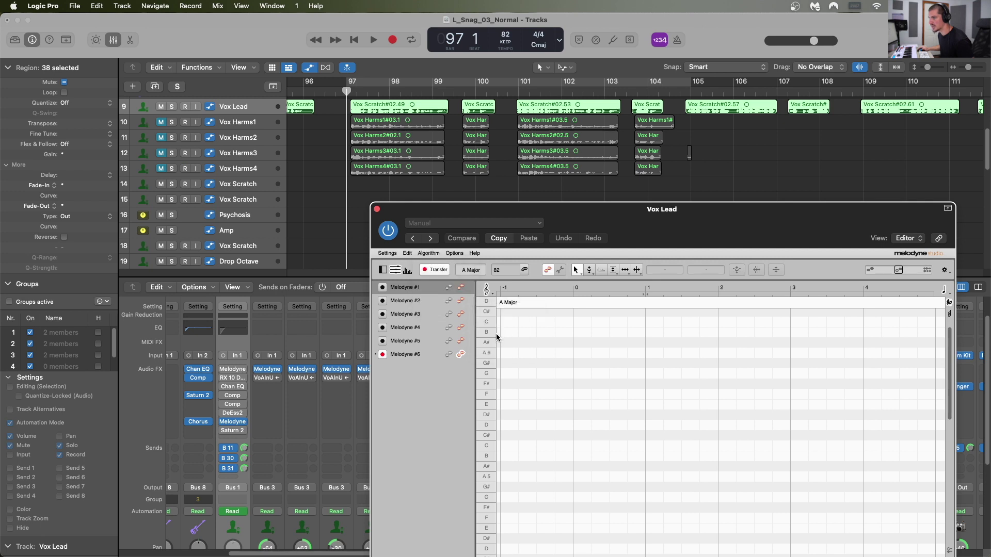
{"action": "key", "text": "space"}
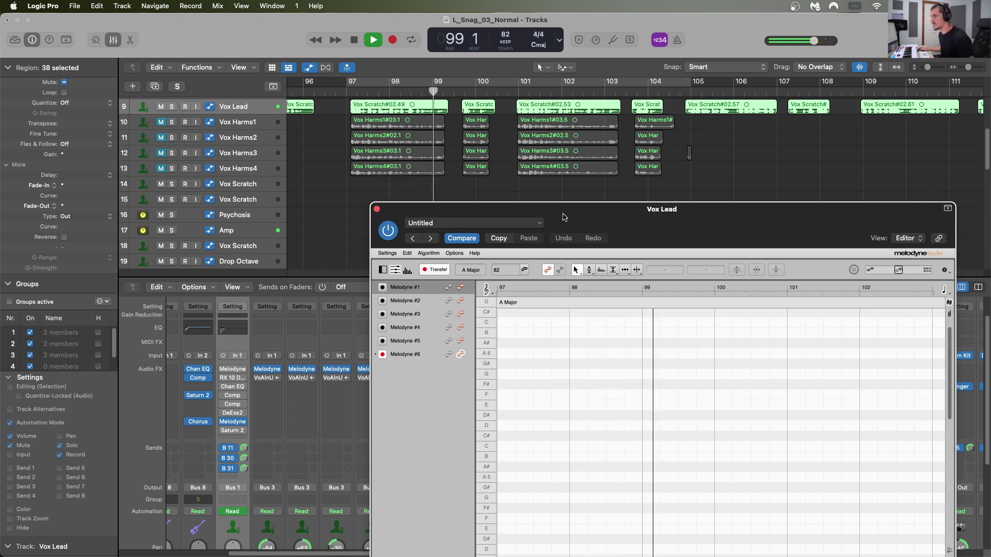
{"action": "key", "text": "space"}
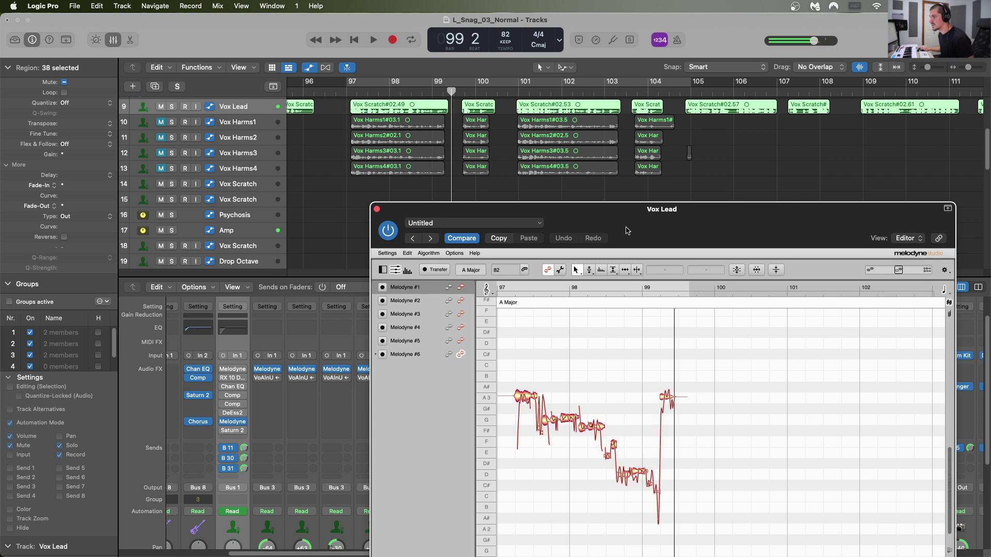
Select all transferred Vox Lead notes and correct their pitch center to 100%, with pitch drift correction increased.
{"action": "left_click_drag", "start_coordinate": [505, 350], "coordinate": [725, 542]}
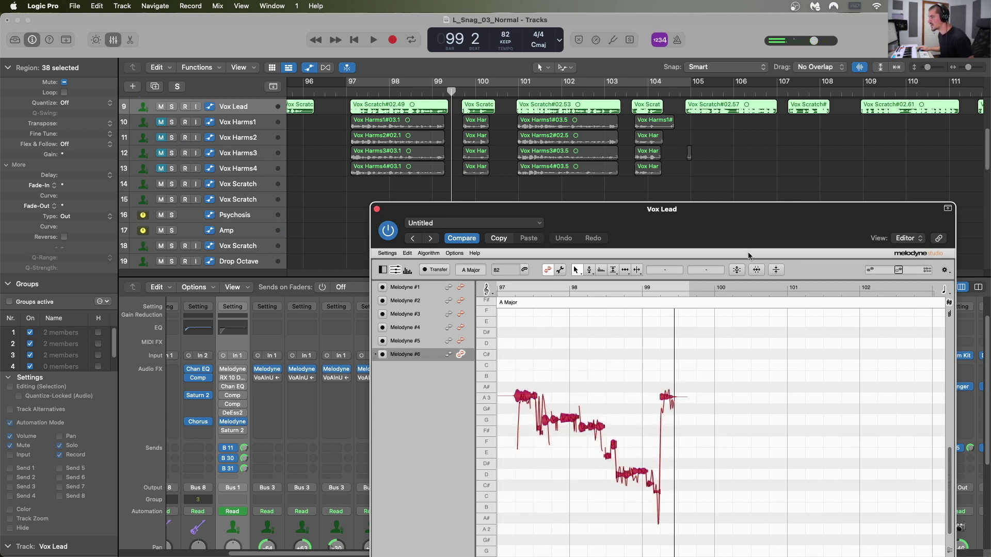
{"action": "left_click", "coordinate": [737, 271]}
{"action": "left_click_drag", "start_coordinate": [631, 260], "coordinate": [789, 257]}
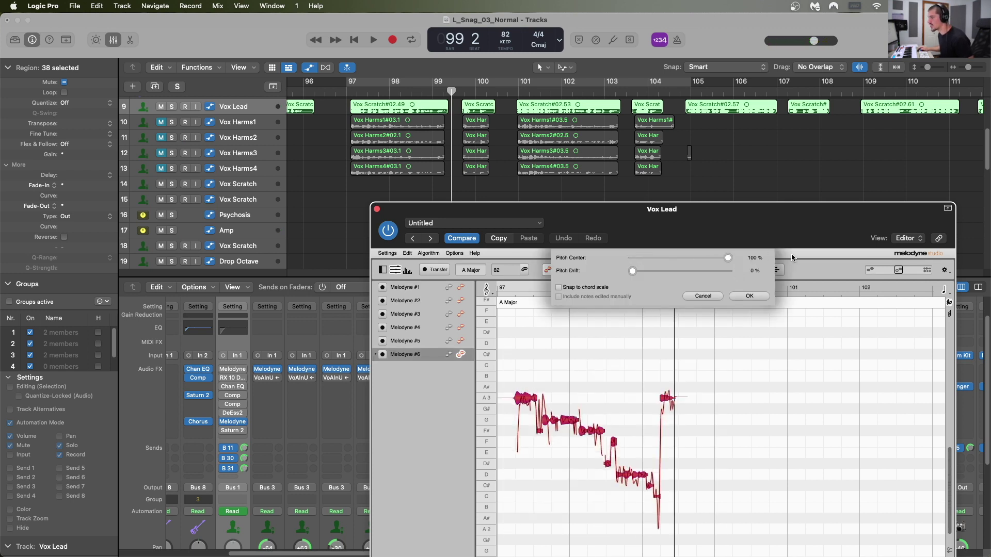
{"action": "left_click_drag", "start_coordinate": [634, 269], "coordinate": [679, 268]}
{"action": "left_click", "coordinate": [750, 296]}
Set the pitch modulation of all the selected Vox Lead notes to 0% and clear the selection.
{"action": "left_click", "coordinate": [590, 271]}
{"action": "left_click_drag", "start_coordinate": [663, 272], "coordinate": [663, 328]}
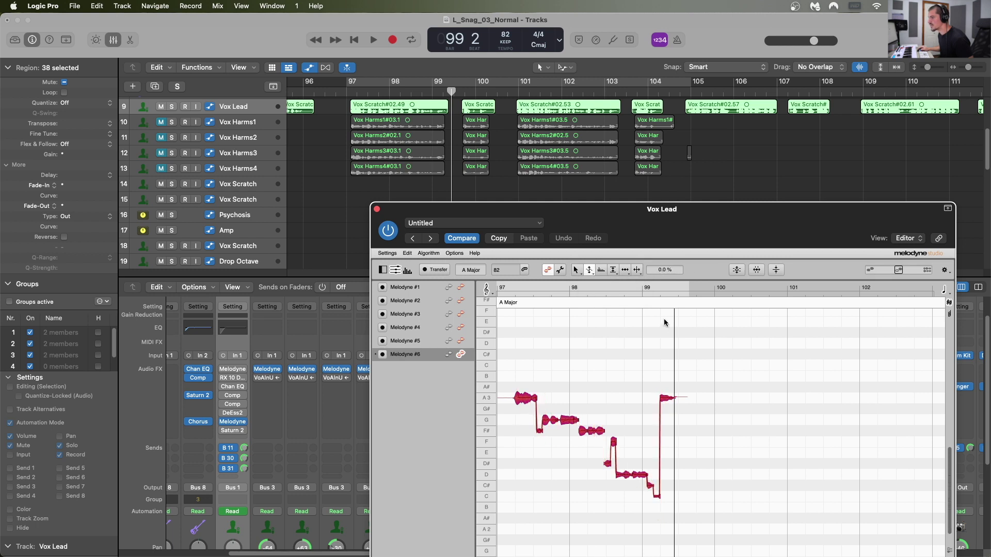
{"action": "left_click", "coordinate": [537, 372]}
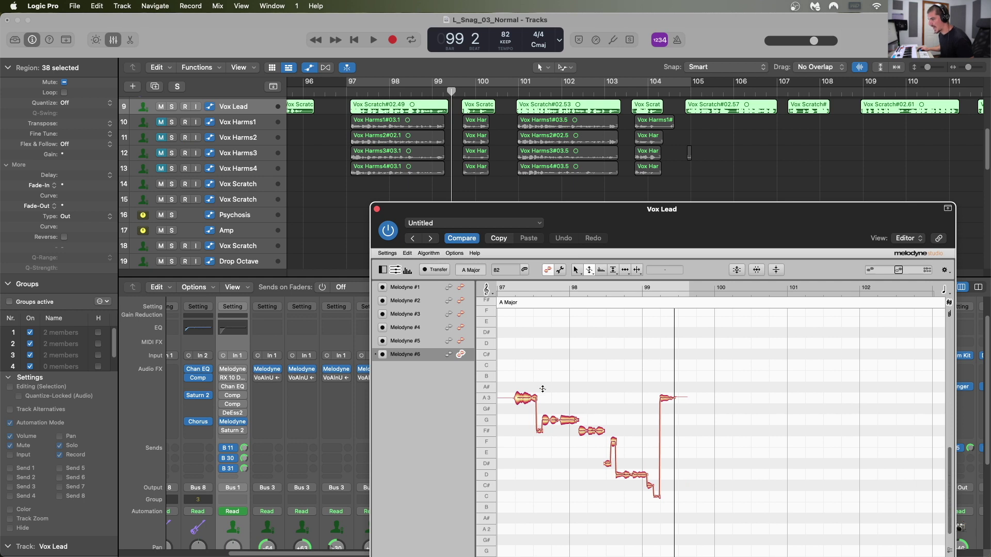
Turn on the playback loop over bars 97–105 and listen to the flattened lead phrase up to bar 99.
{"action": "double_click", "coordinate": [694, 221]}
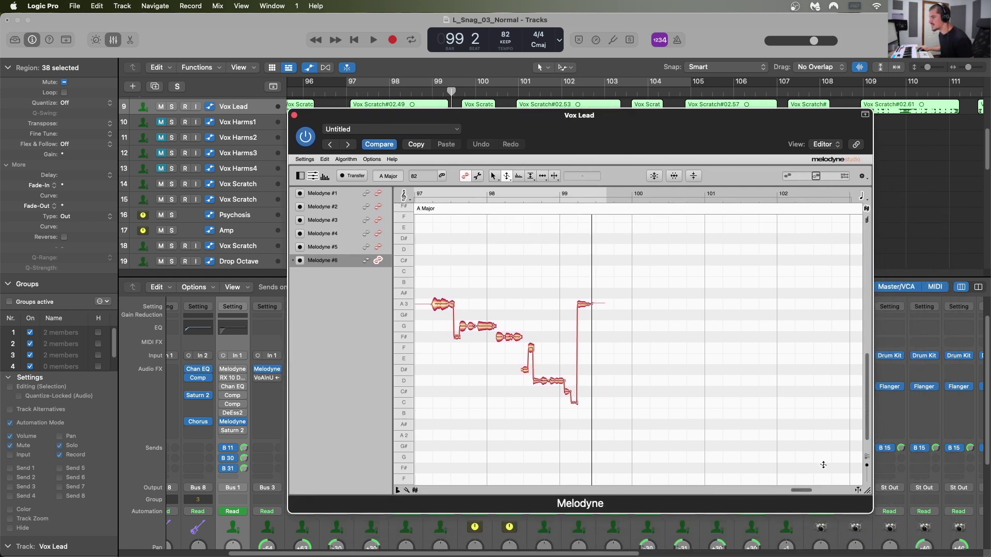
{"action": "left_click_drag", "start_coordinate": [808, 489], "coordinate": [793, 491]}
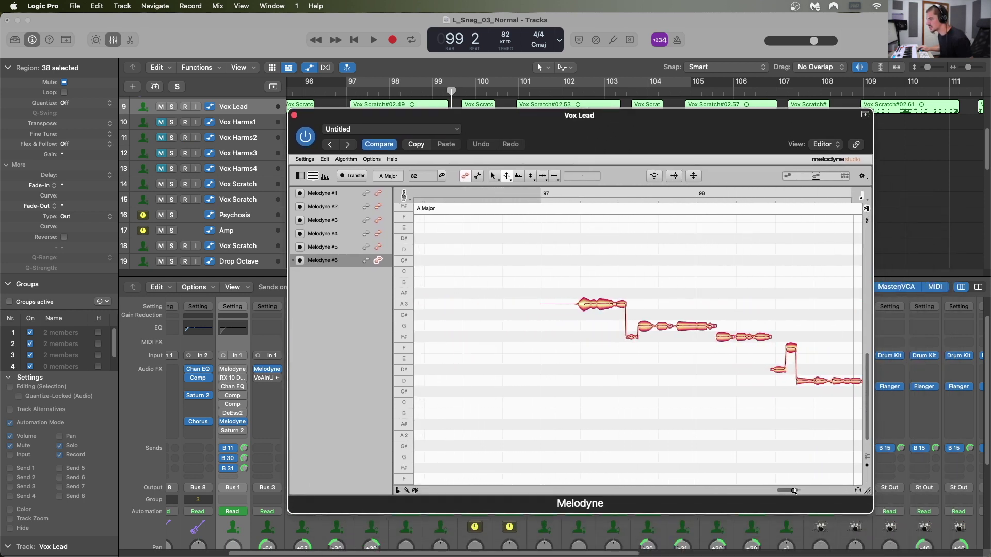
{"action": "left_click", "coordinate": [439, 84]}
{"action": "key", "text": "space"}
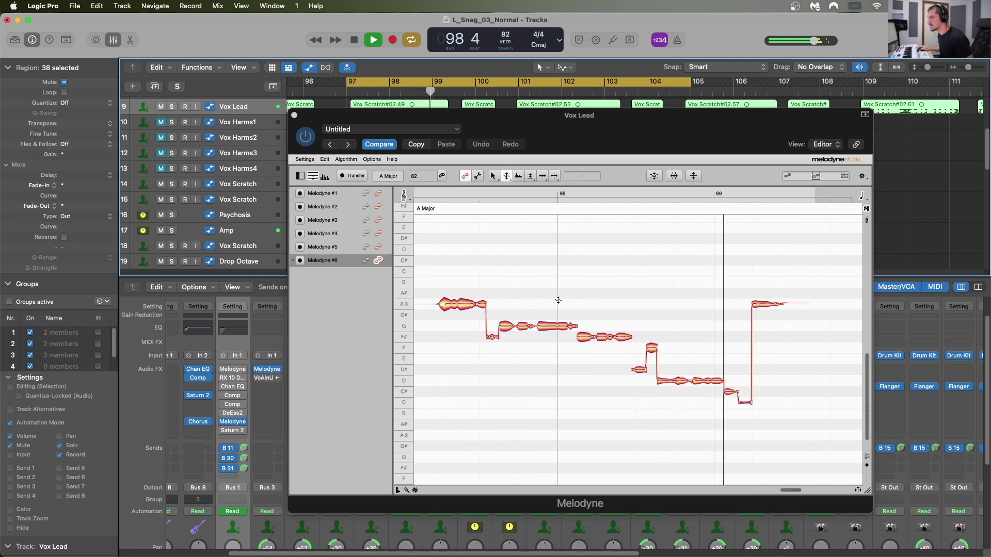
{"action": "key", "text": "space"}
Raise the short D# note before bar 99 to E3 and the F note following it to F#3.
{"action": "left_click", "coordinate": [654, 285]}
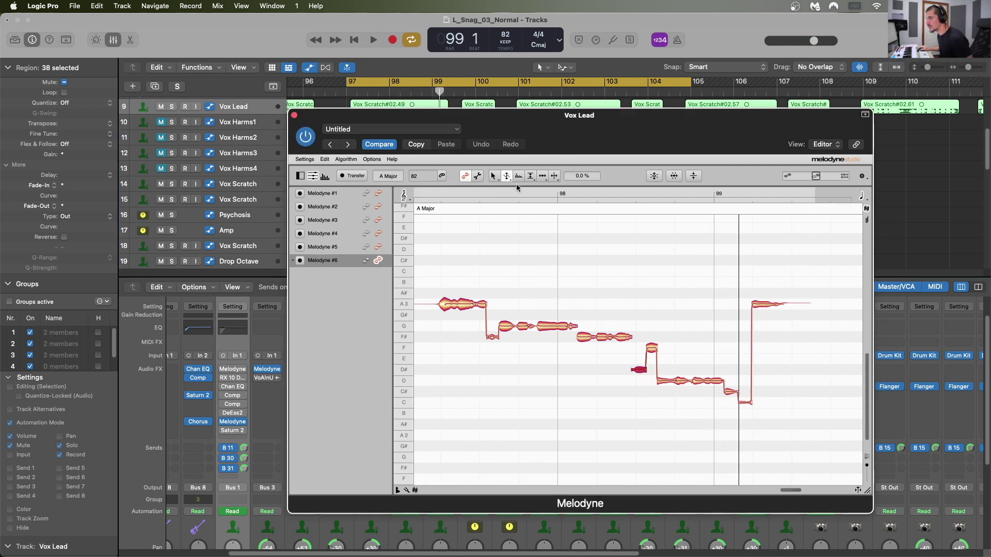
{"action": "left_click", "coordinate": [507, 178]}
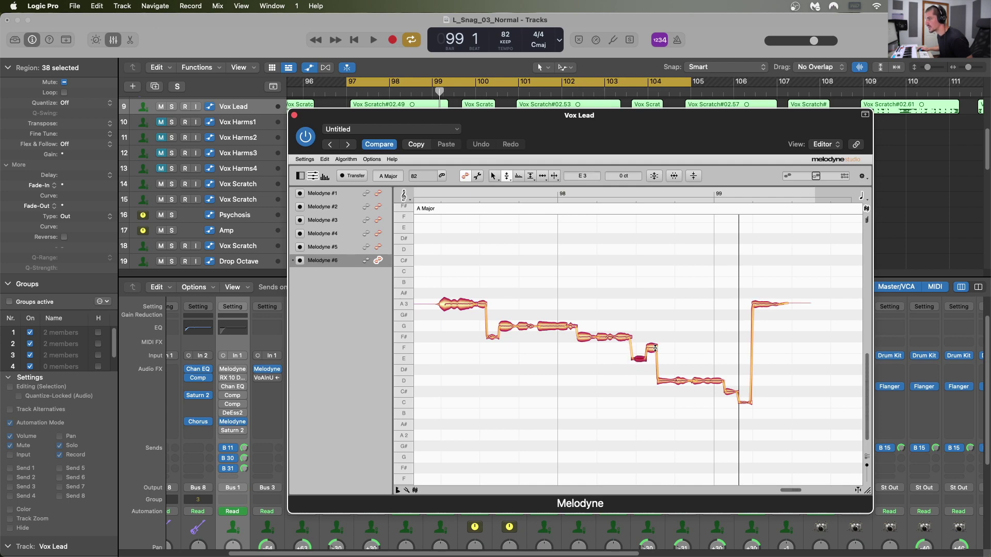
{"action": "left_click_drag", "start_coordinate": [654, 348], "coordinate": [653, 337]}
Raise the two short F# notes after the opening A3 note to G3 and listen to the phrase.
{"action": "key", "text": "space"}
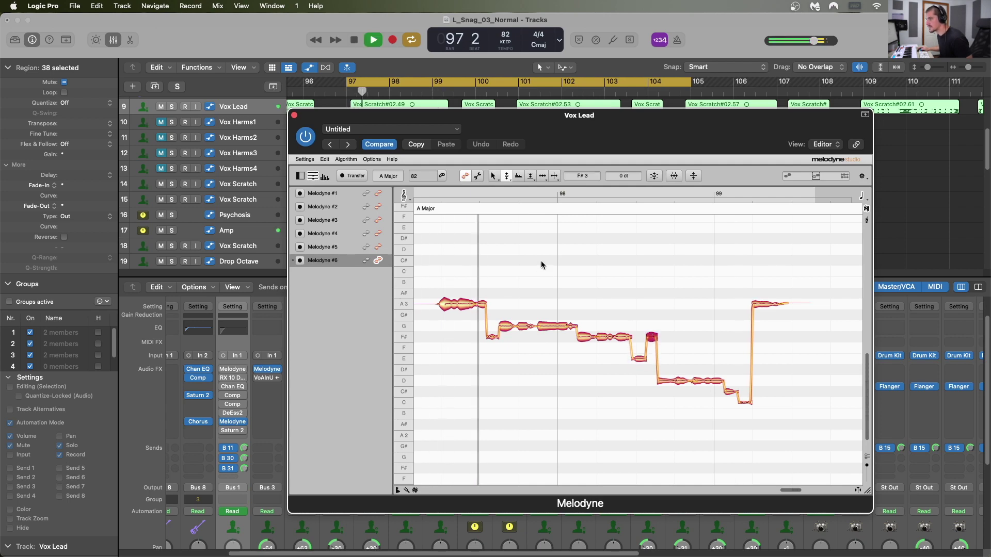
{"action": "key", "text": "space"}
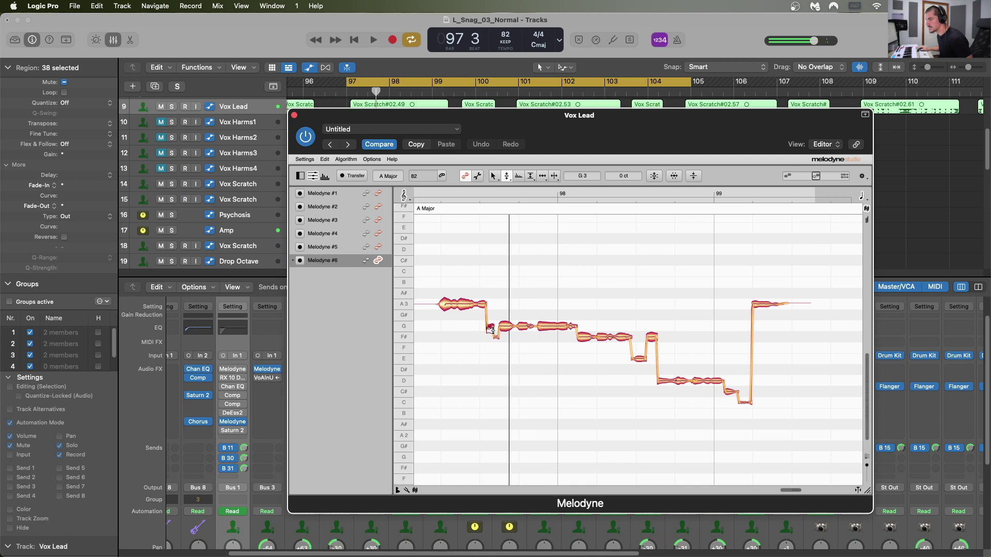
{"action": "key", "text": "space"}
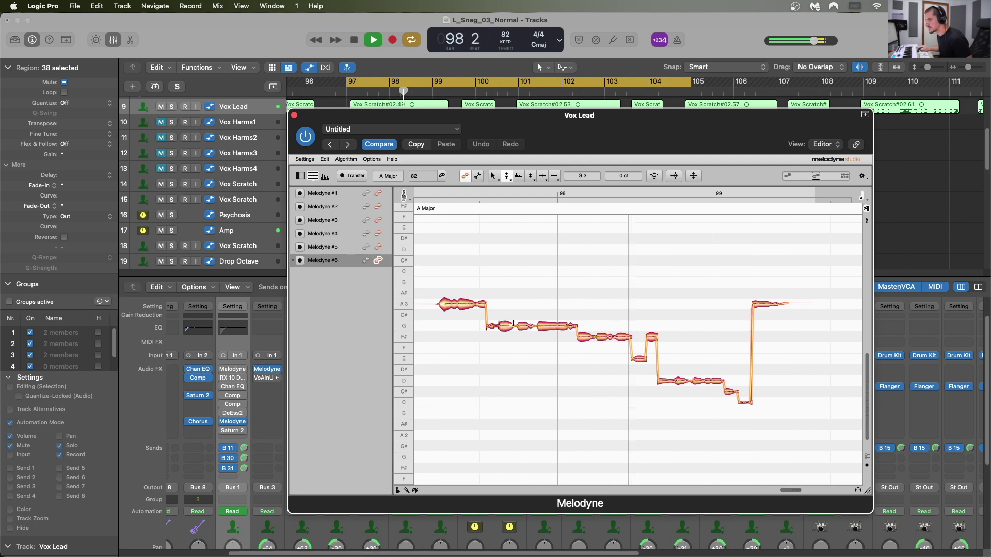
Lower the short F#3 note before bar 99 to E3 and listen to the change.
{"action": "key", "text": "space"}
{"action": "left_click", "coordinate": [652, 337]}
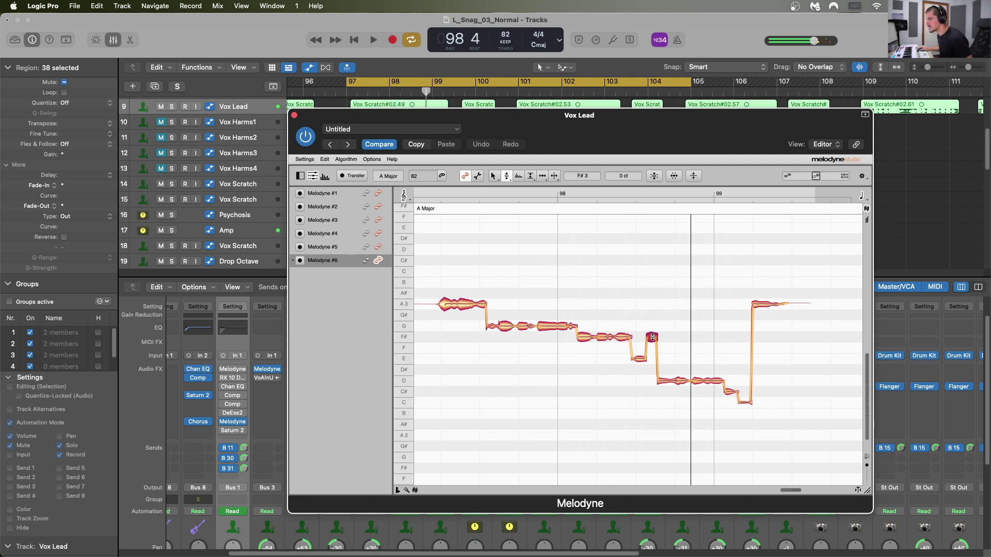
{"action": "key", "text": "space"}
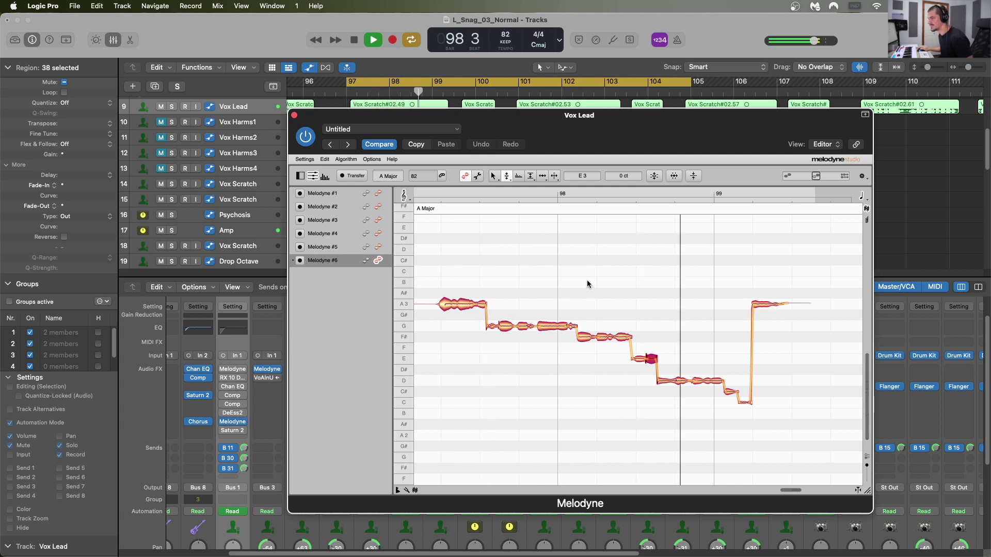
{"action": "key", "text": "space"}
Select all the lead notes, set their pitch modulation to 0%, and play the phrase back.
{"action": "left_click", "coordinate": [453, 250]}
{"action": "left_click_drag", "start_coordinate": [423, 252], "coordinate": [807, 427]}
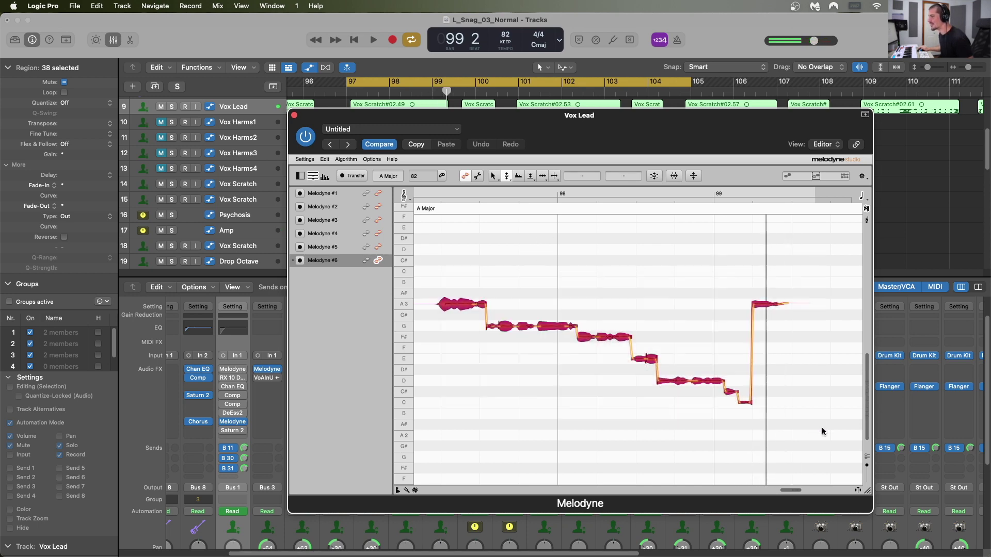
{"action": "left_click", "coordinate": [508, 176]}
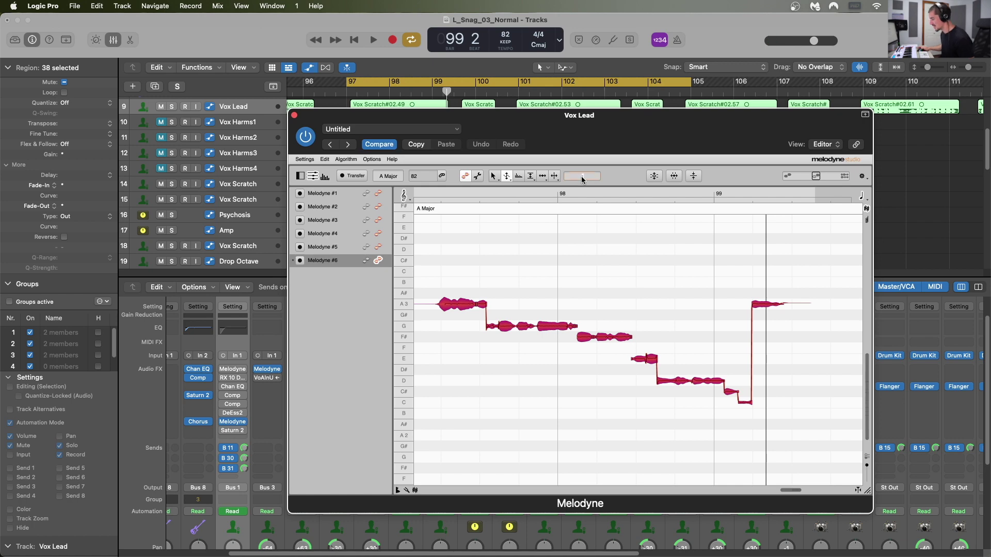
{"action": "key", "text": "space"}
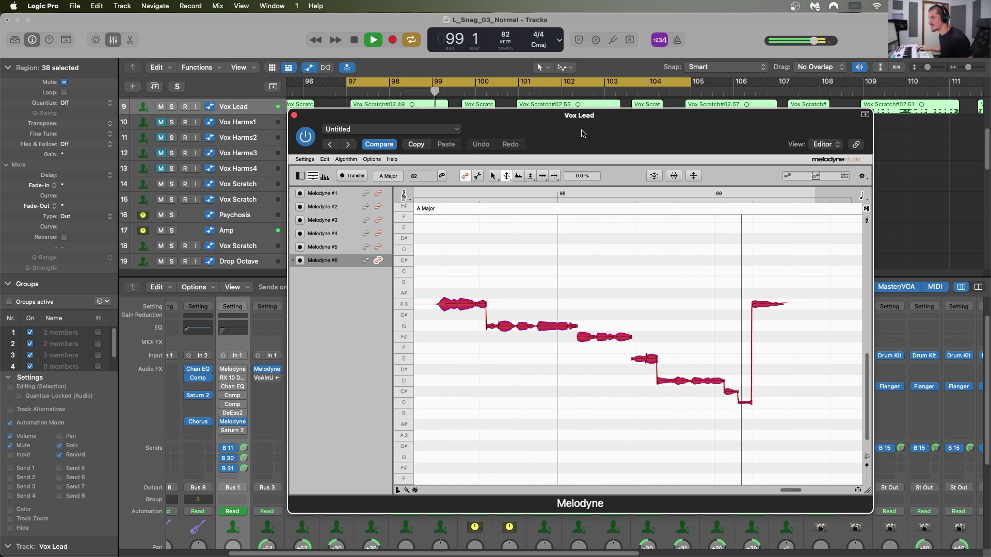
{"action": "key", "text": "space"}
Unmute Vox Harms1–4 and copy Vox Lead's new Melodyne onto each of them, with their original Melodynes bypassed.
{"action": "left_click_drag", "start_coordinate": [582, 134], "coordinate": [704, 195]}
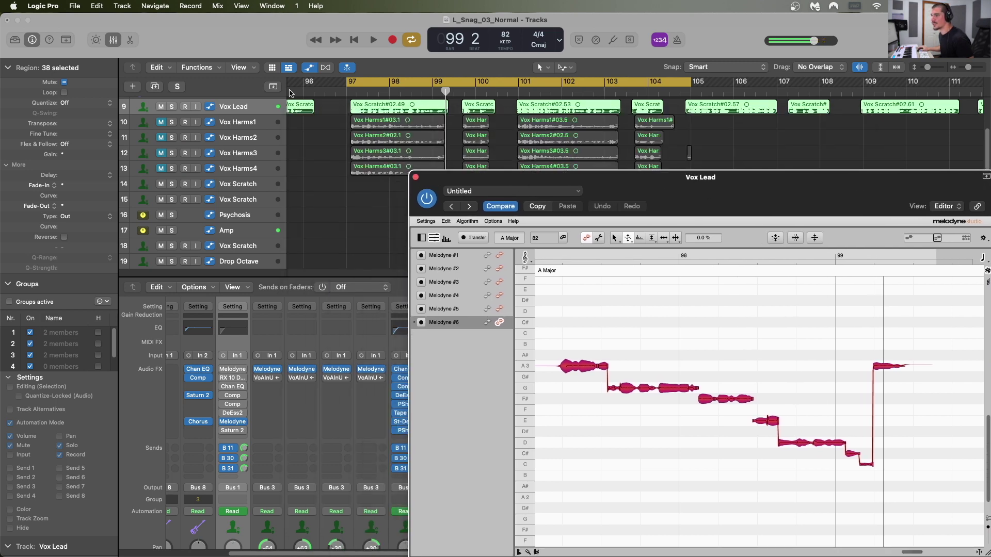
{"action": "left_click_drag", "start_coordinate": [161, 123], "coordinate": [171, 181]}
{"action": "left_click_drag", "start_coordinate": [455, 181], "coordinate": [618, 167]}
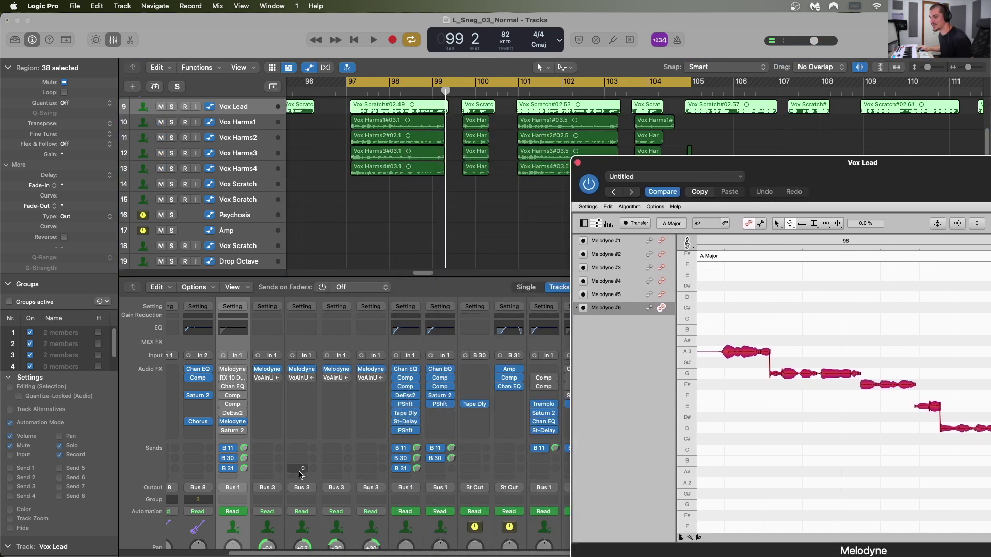
{"action": "left_click", "coordinate": [289, 372]}
{"action": "left_click_drag", "start_coordinate": [240, 420], "coordinate": [349, 424]}
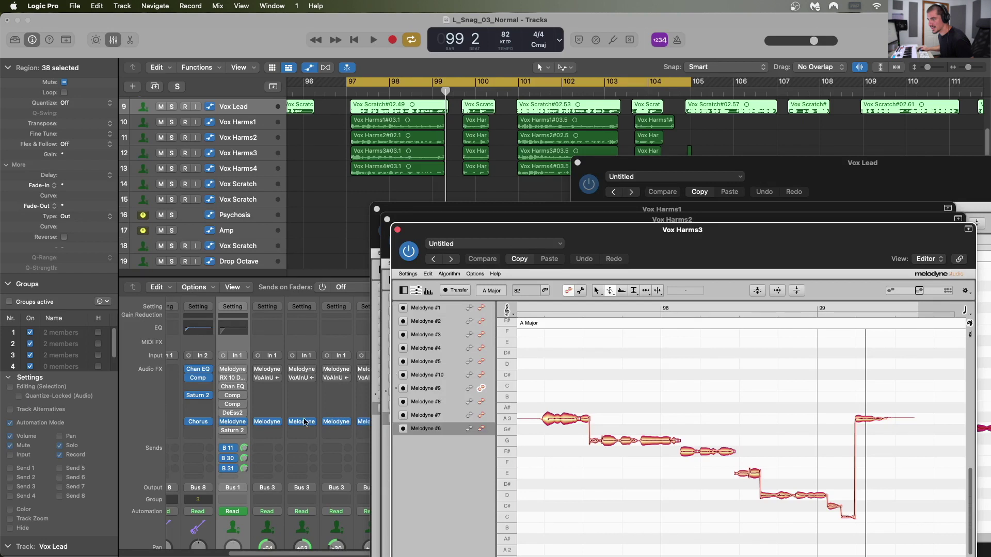
Arm tracks Melodyne #6–#9 for transfer and capture the vocals from bar 97 to just past bar 99.
{"action": "left_click", "coordinate": [414, 399]}
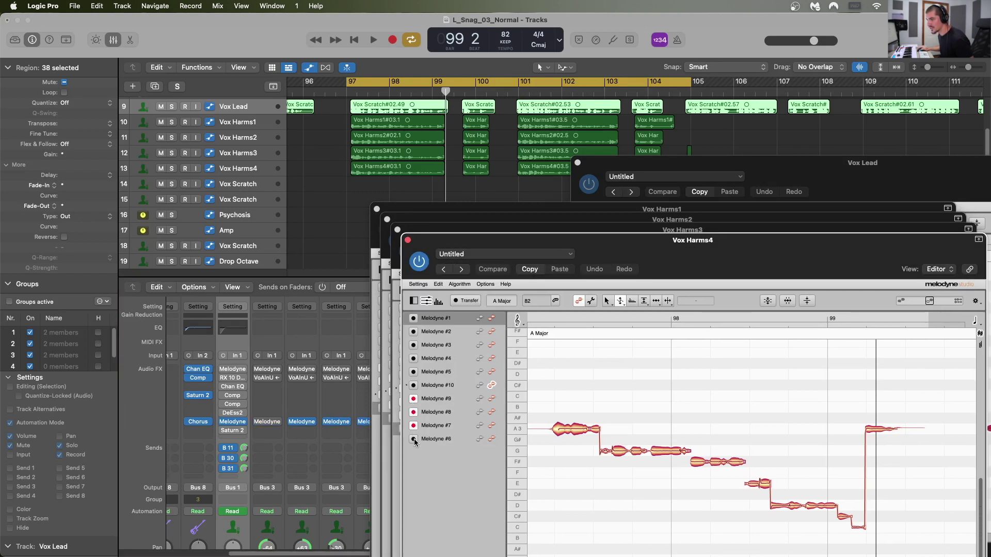
{"action": "left_click", "coordinate": [345, 92]}
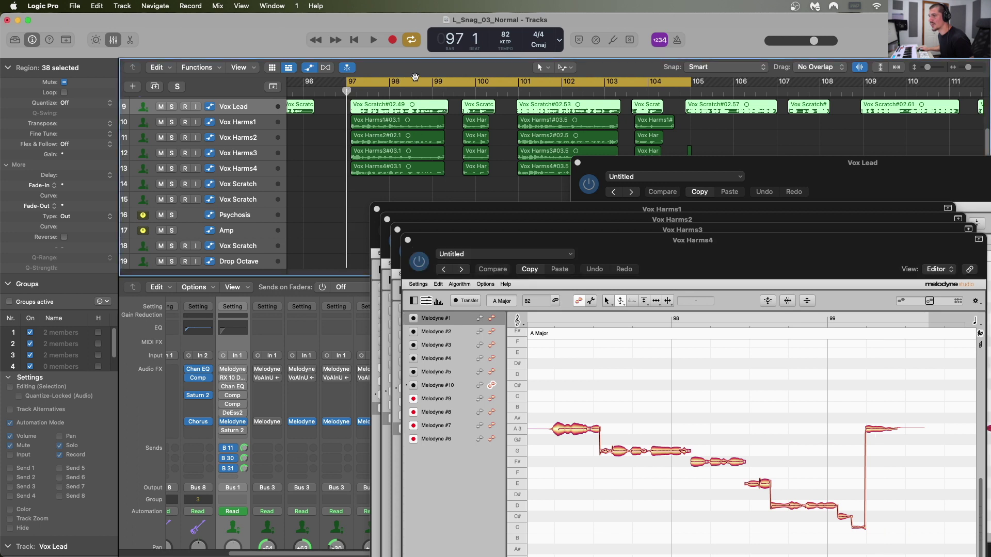
{"action": "key", "text": "space"}
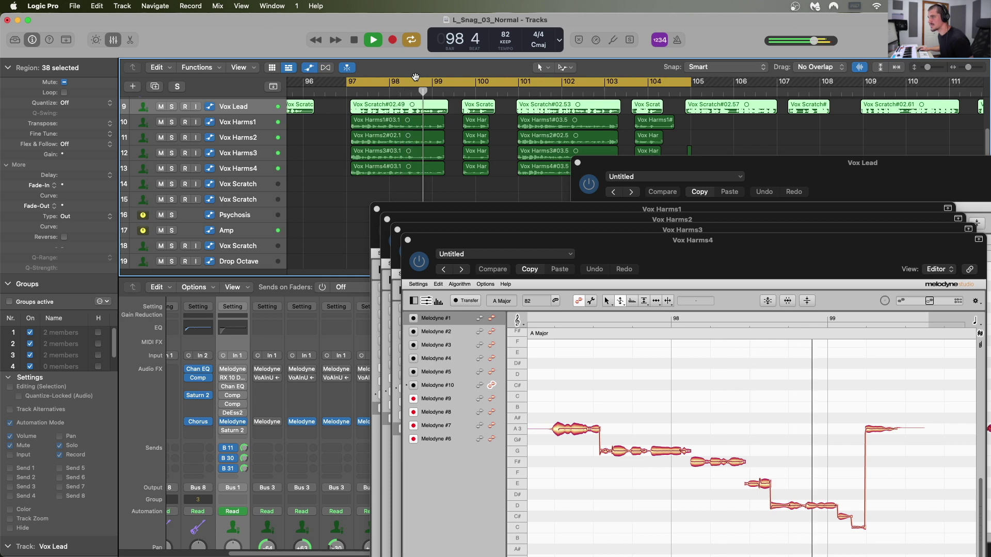
{"action": "key", "text": "space"}
Open Vox Lead's new Melodyne and show the notes of tracks Melodyne #6–#10 together for editing.
{"action": "key", "text": "v"}
{"action": "left_click", "coordinate": [232, 422]}
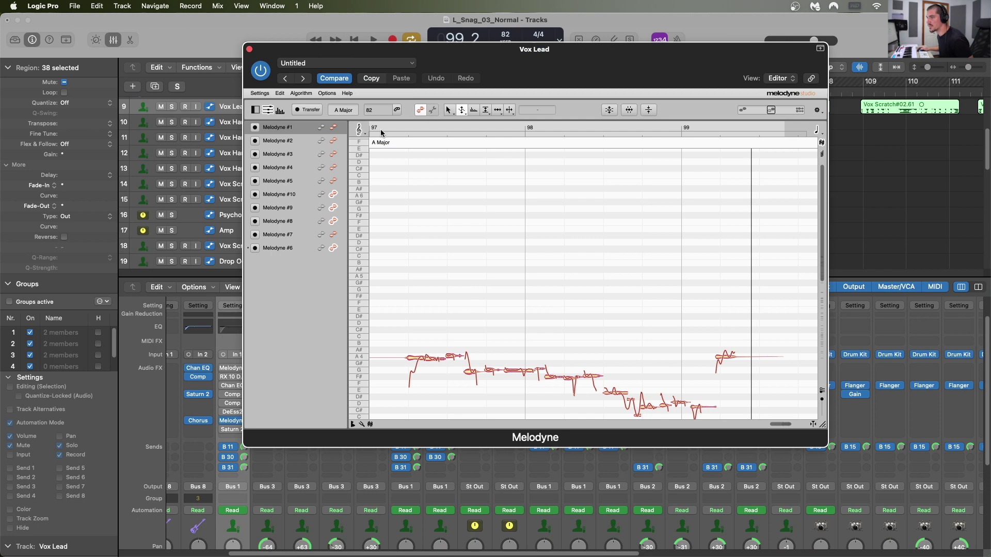
{"action": "left_click_drag", "start_coordinate": [281, 253], "coordinate": [288, 240]}
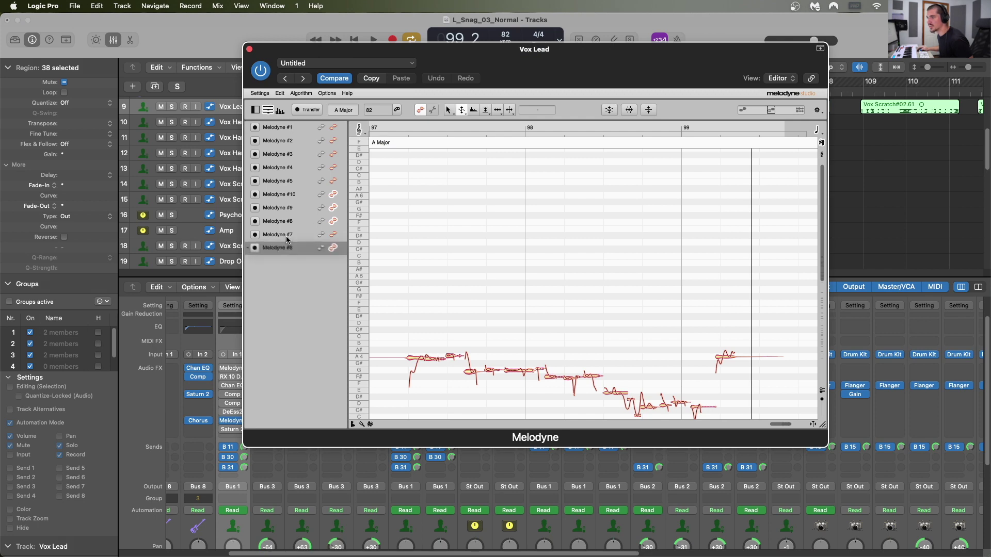
{"action": "left_click", "coordinate": [334, 235]}
Select all notes on tracks Melodyne #6–#10 and correct their pitch center to 100%.
{"action": "scroll", "coordinate": [439, 237], "scroll_direction": "down", "scroll_amount": 5}
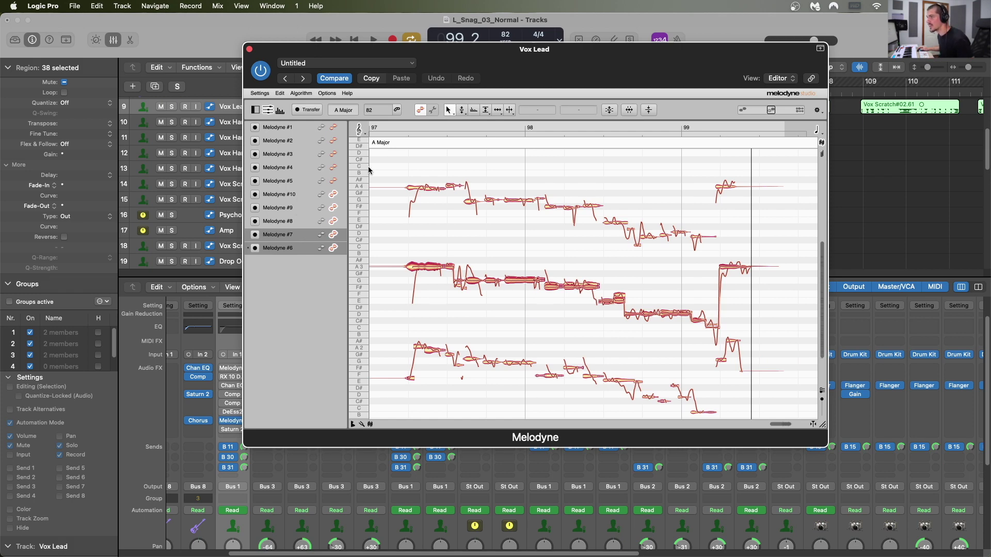
{"action": "left_click_drag", "start_coordinate": [386, 153], "coordinate": [801, 395]}
{"action": "left_click", "coordinate": [609, 110]}
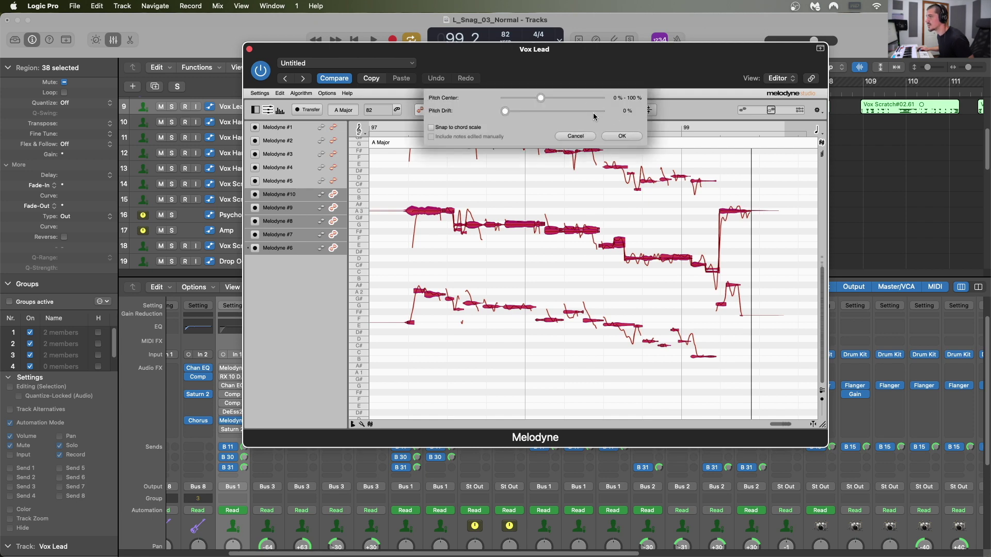
{"action": "left_click_drag", "start_coordinate": [541, 98], "coordinate": [603, 98]}
{"action": "left_click", "coordinate": [633, 139]}
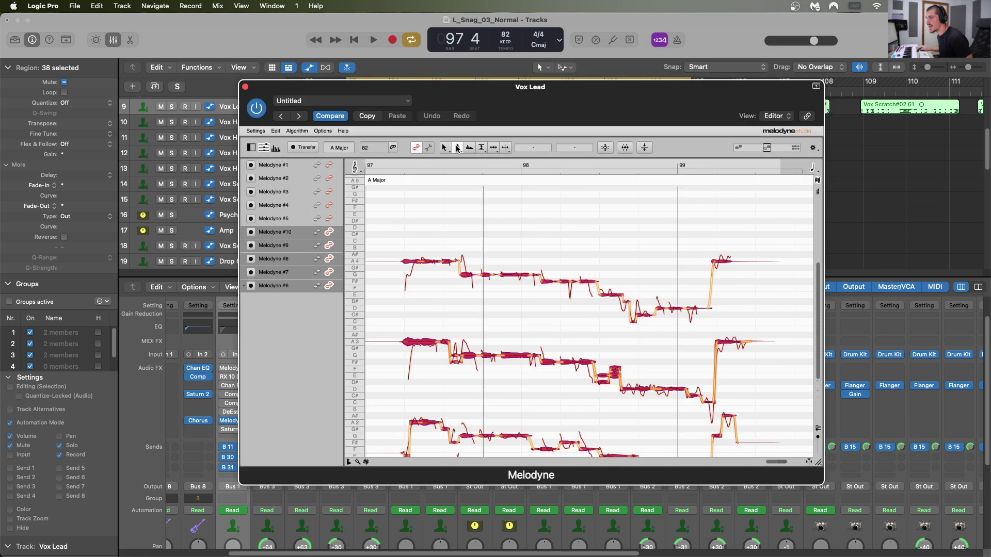
Reduce the pitch modulation of all notes on tracks Melodyne #6–#10 to -100% with the Pitch Modulation tool.
{"action": "left_click", "coordinate": [457, 148]}
{"action": "left_click", "coordinate": [457, 164]}
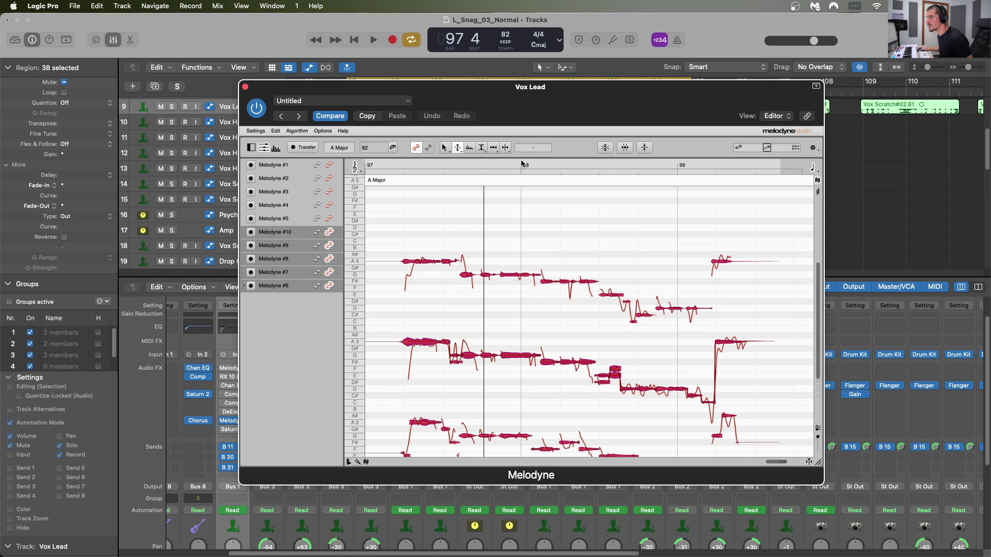
{"action": "left_click_drag", "start_coordinate": [535, 148], "coordinate": [541, 200]}
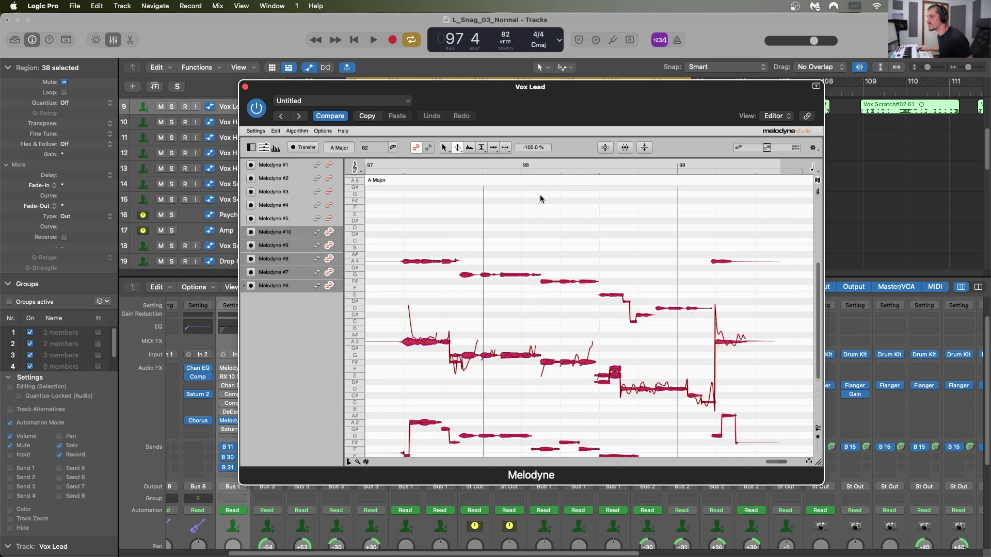
Select the middle-register notes from A3 down to C3 and flatten their remaining pitch modulation, setting it to 0%.
{"action": "left_click", "coordinate": [489, 305]}
{"action": "left_click_drag", "start_coordinate": [379, 304], "coordinate": [785, 422]}
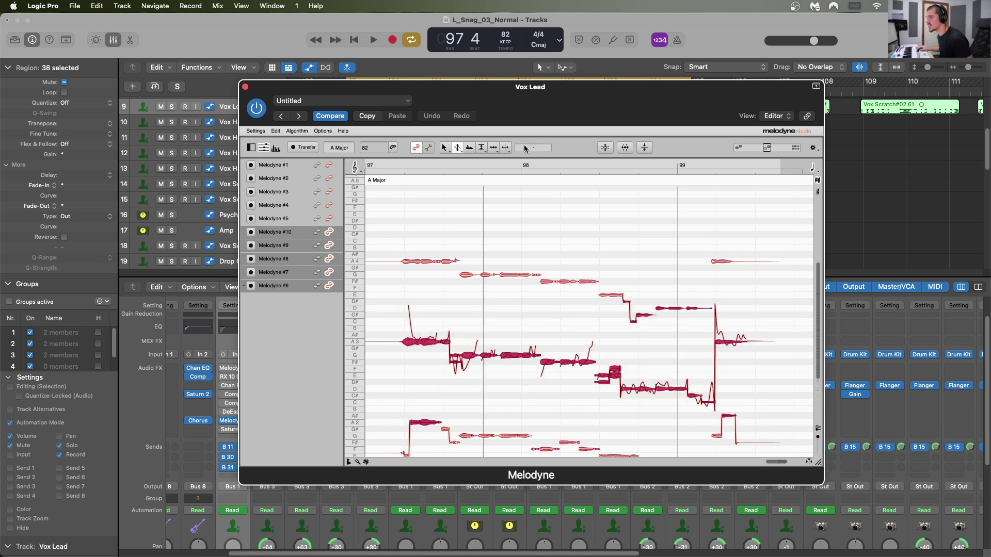
{"action": "left_click_drag", "start_coordinate": [529, 150], "coordinate": [534, 148]}
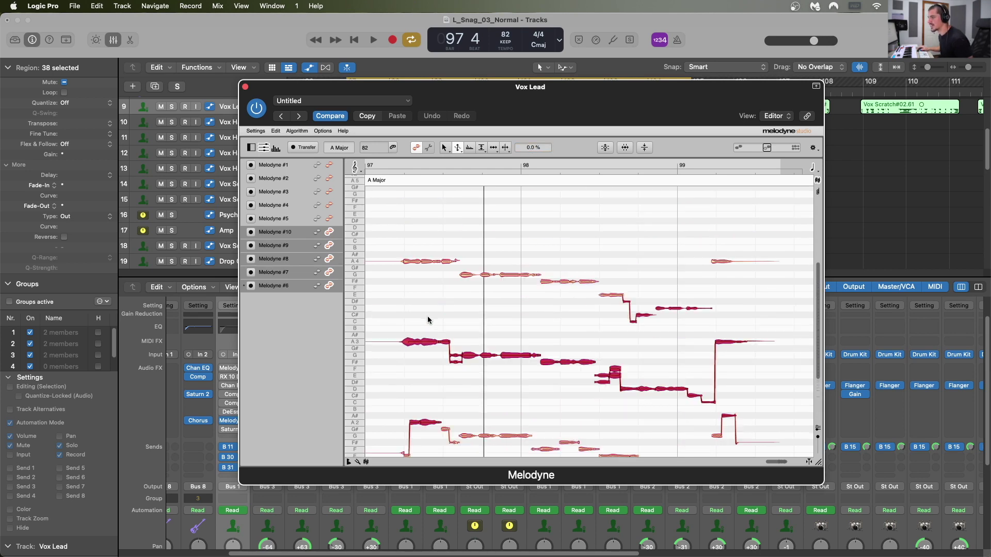
{"action": "left_click", "coordinate": [425, 280]}
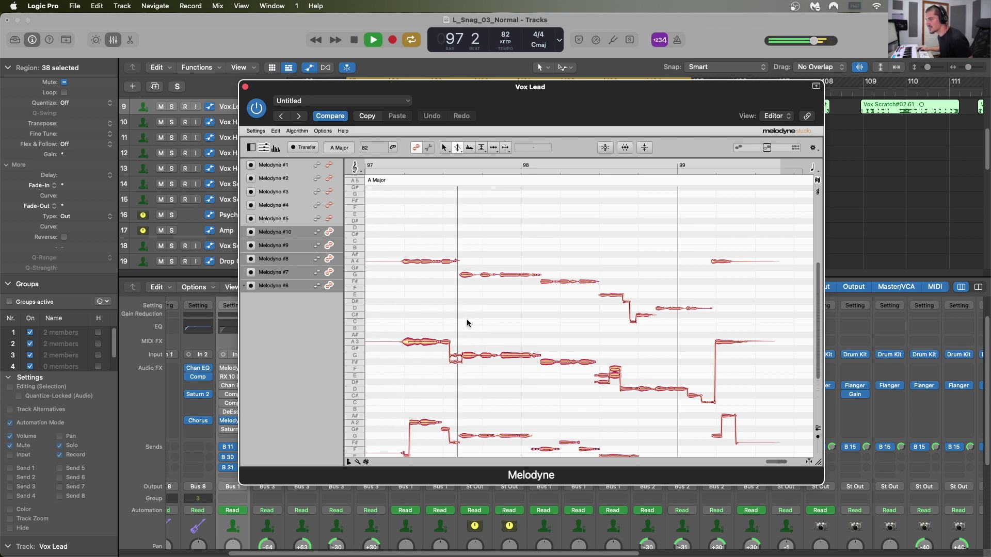
Raise Melodyne #6's short F#3 note between the opening A3 and the held G3 to G3 with the Pitch tool.
{"action": "left_click", "coordinate": [457, 362]}
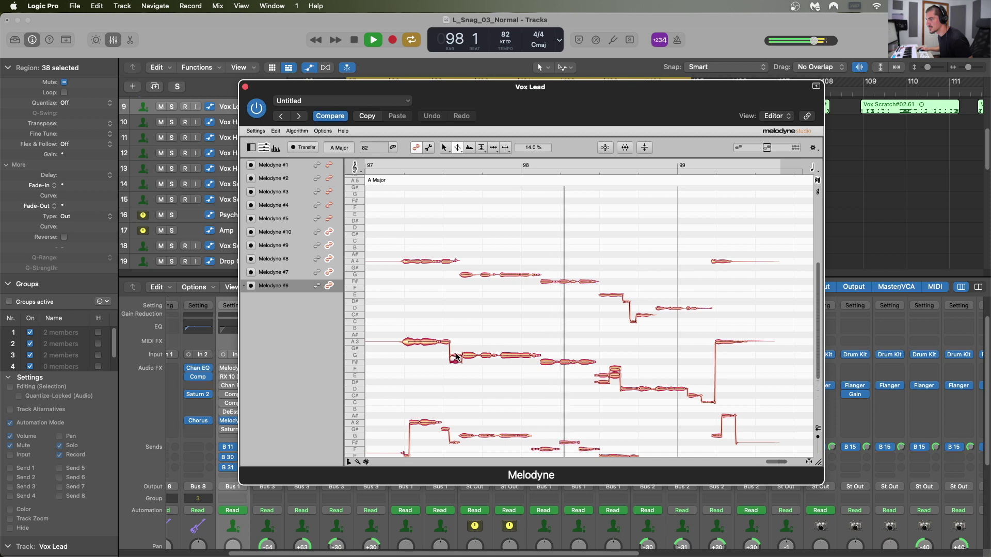
{"action": "left_click_drag", "start_coordinate": [456, 362], "coordinate": [455, 365]}
{"action": "key", "text": "space"}
{"action": "left_click", "coordinate": [461, 150]}
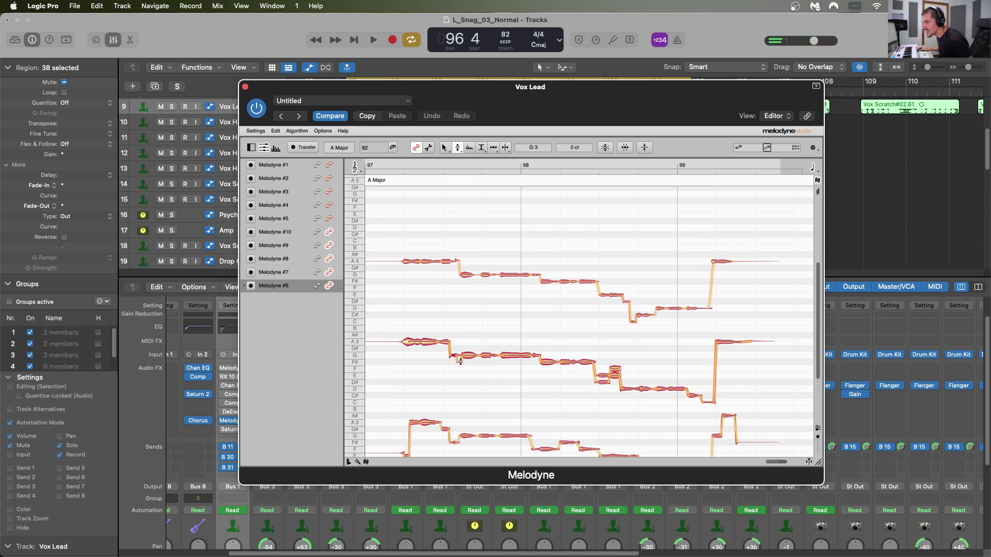
Play back the harmonies and move Melodyne #9's short G#2 and F#2 notes before bar 98 to G2.
{"action": "key", "text": "space"}
{"action": "scroll", "coordinate": [496, 341], "scroll_direction": "down", "scroll_amount": 2}
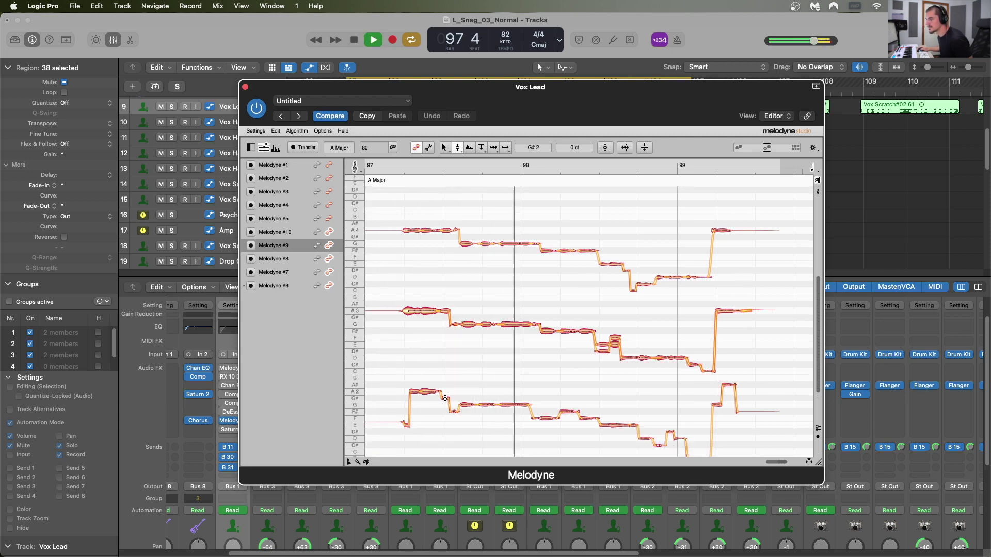
{"action": "key", "text": "space"}
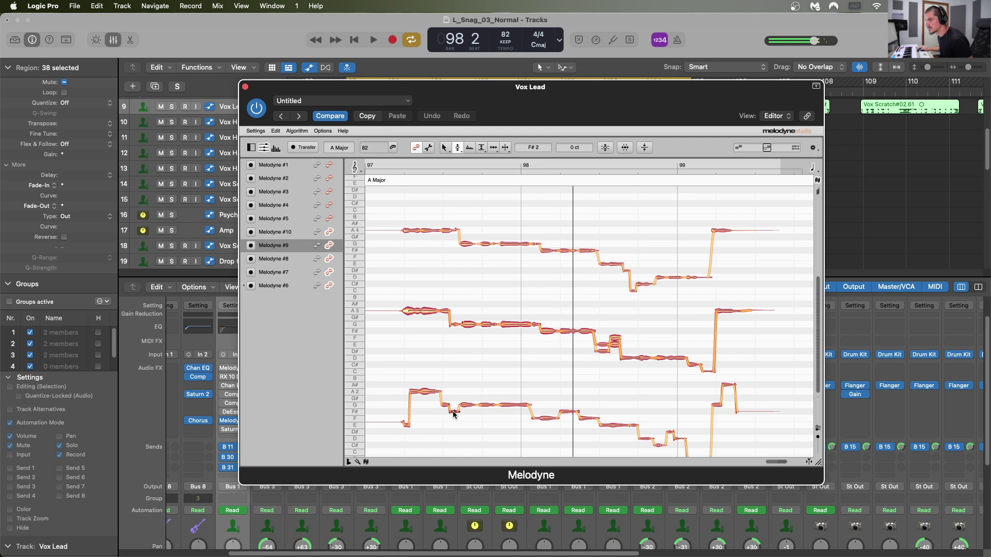
{"action": "key", "text": "space"}
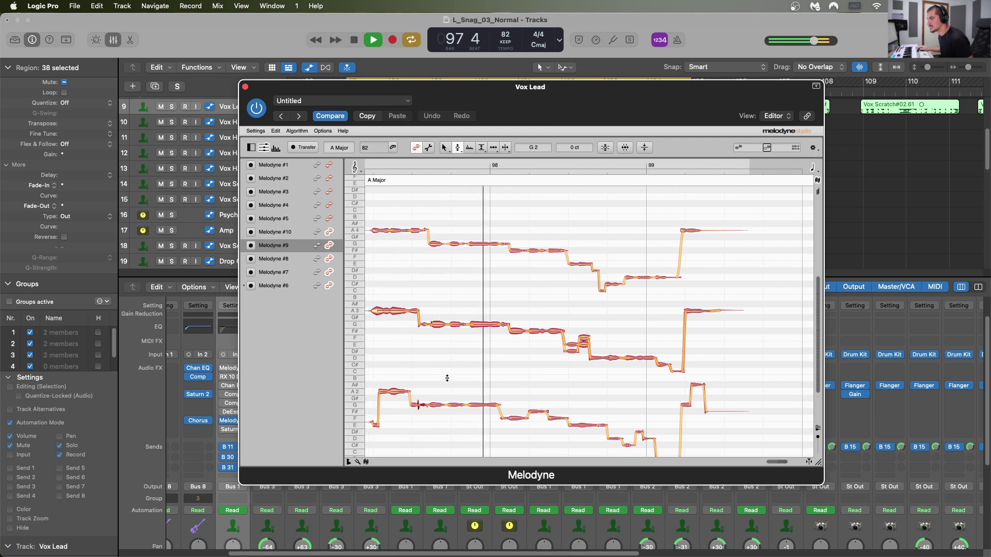
{"action": "key", "text": "space"}
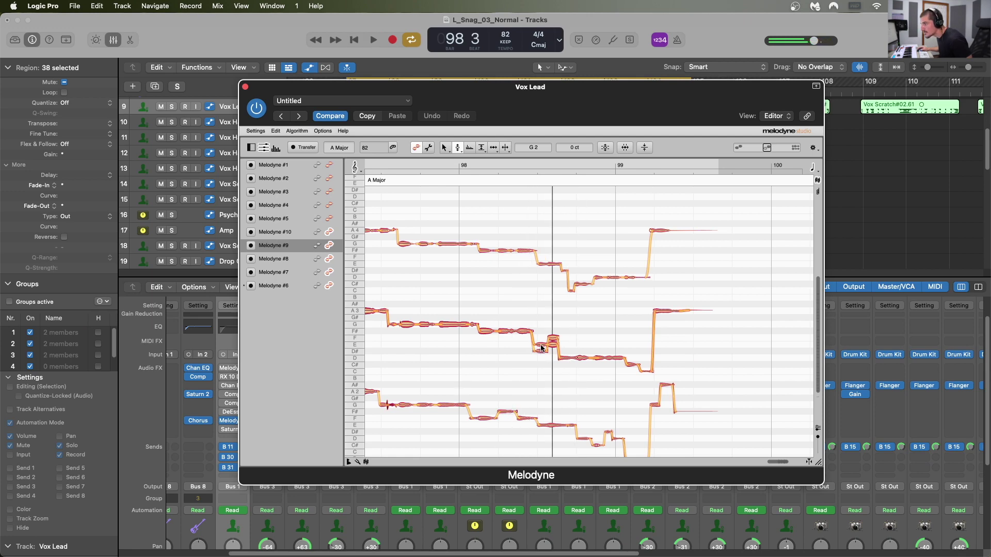
Move Melodyne #6's F3 and D#3 notes in the middle of bar 98 to E3 and play back the result.
{"action": "left_click", "coordinate": [541, 349]}
{"action": "left_click", "coordinate": [555, 340]}
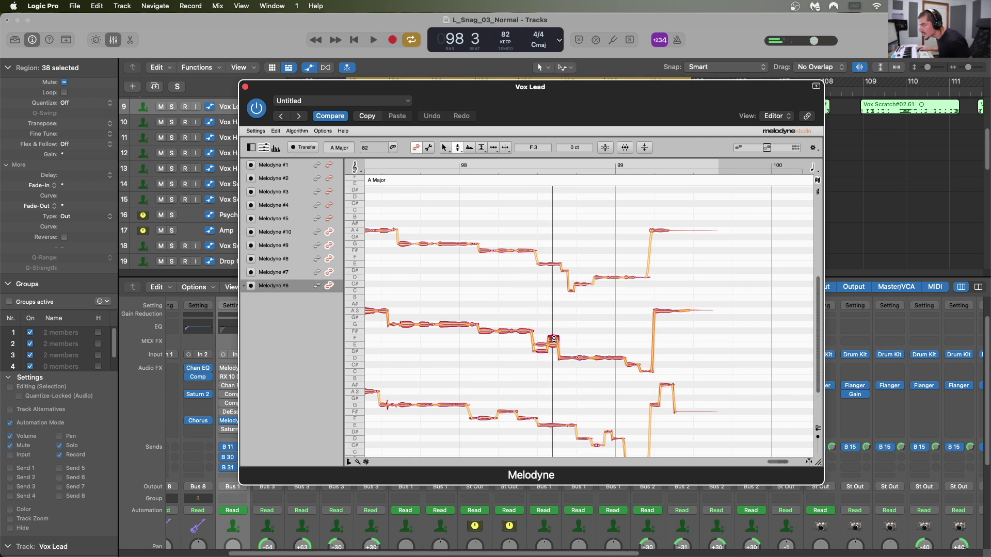
{"action": "left_click", "coordinate": [542, 350]}
{"action": "left_click", "coordinate": [541, 353]}
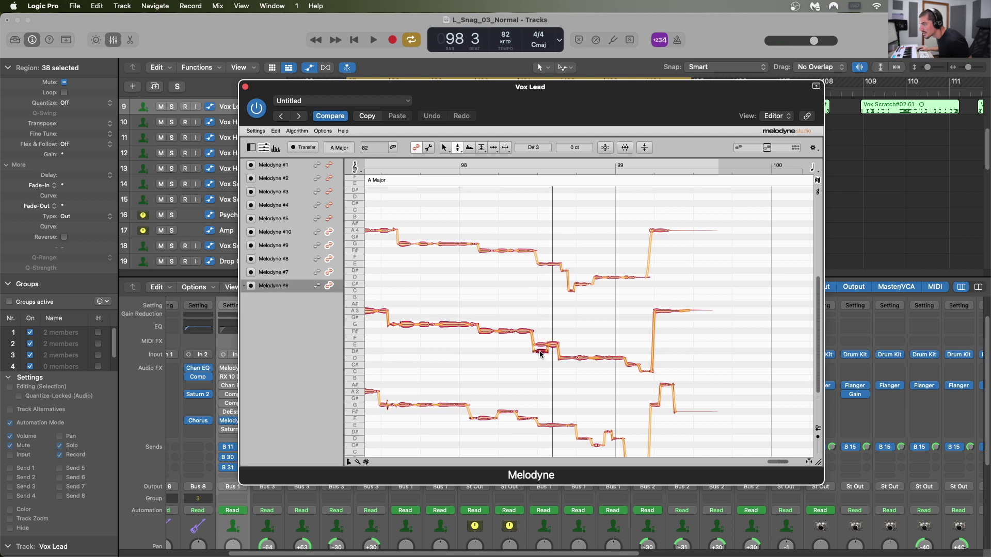
{"action": "key", "text": "space"}
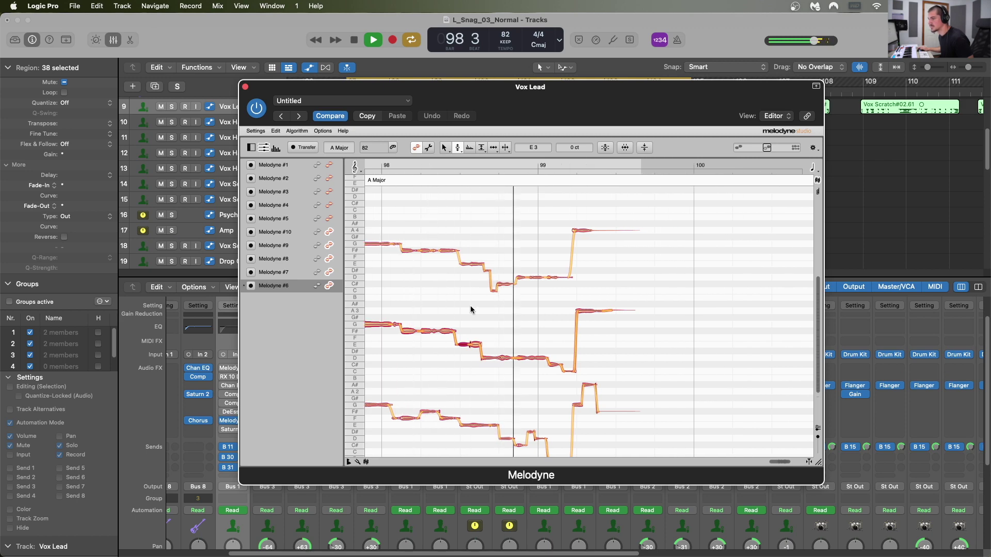
{"action": "key", "text": "space"}
Reposition Vox Lead's Melodyne window so it uncovers the arrangement's bar ruler and vocal regions.
{"action": "left_click_drag", "start_coordinate": [452, 91], "coordinate": [473, 281]}
{"action": "left_click_drag", "start_coordinate": [393, 282], "coordinate": [456, 104]}
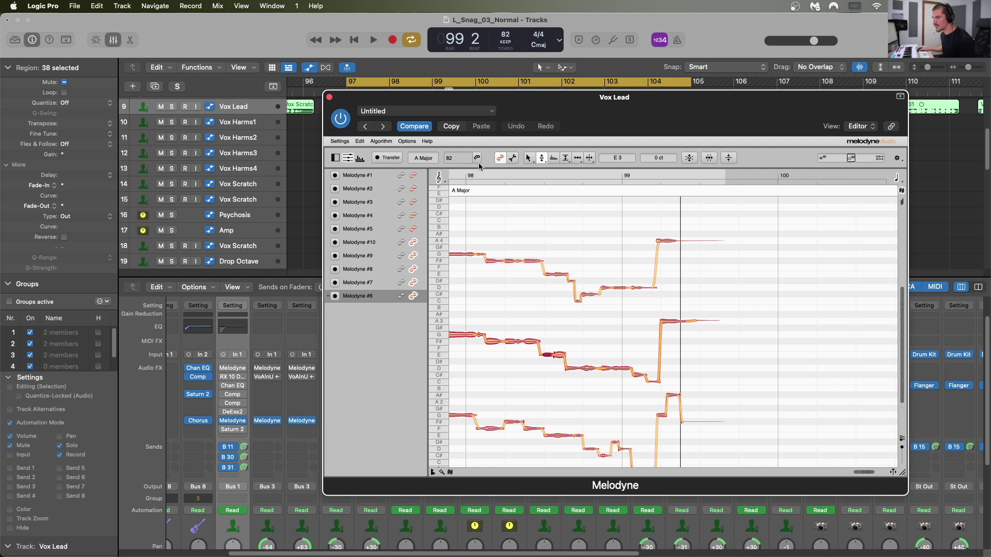
{"action": "left_click_drag", "start_coordinate": [530, 111], "coordinate": [450, 121]}
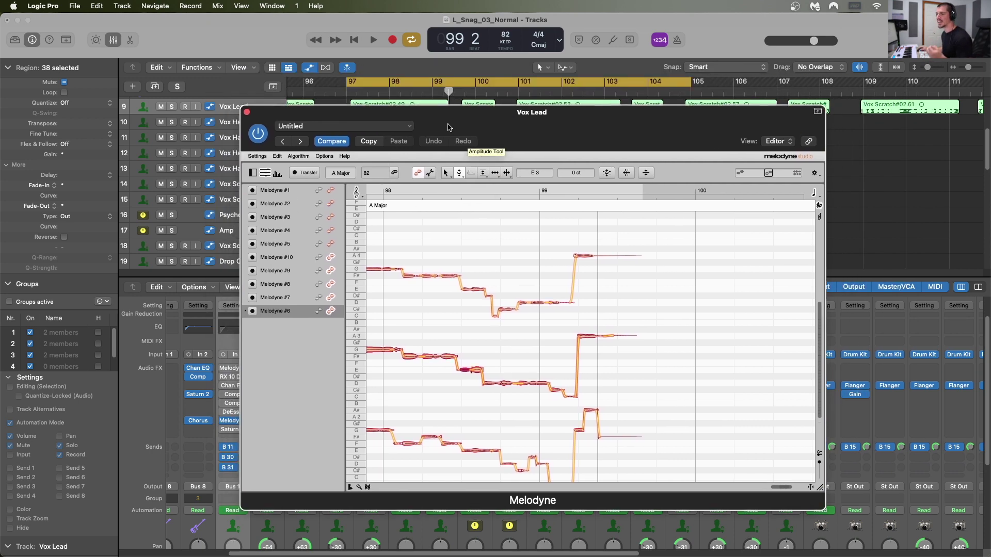